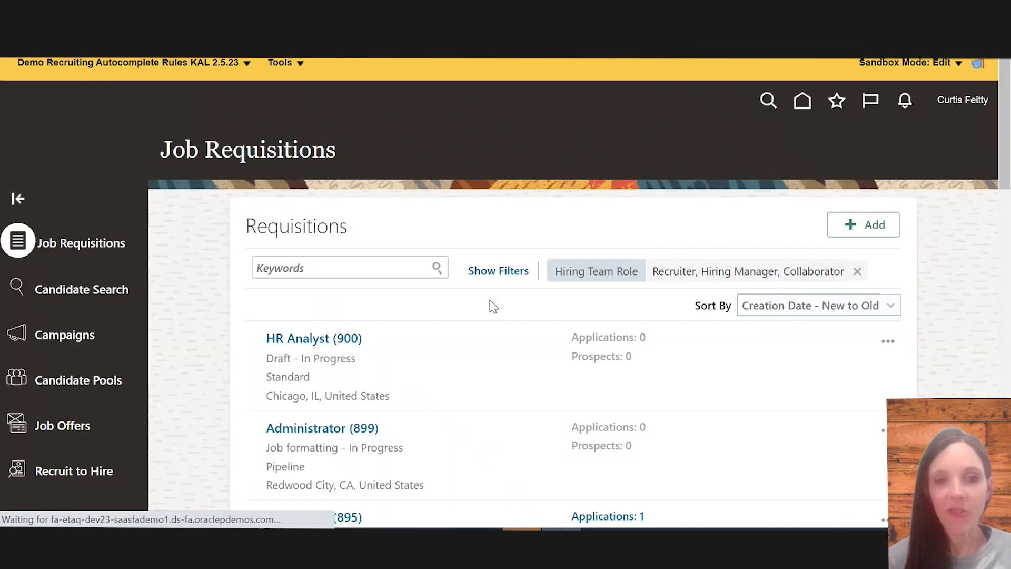
# Search the job requisitions for 797 and open the Assistant Manager - Retail (797) requisition
pyautogui.click(361, 264)
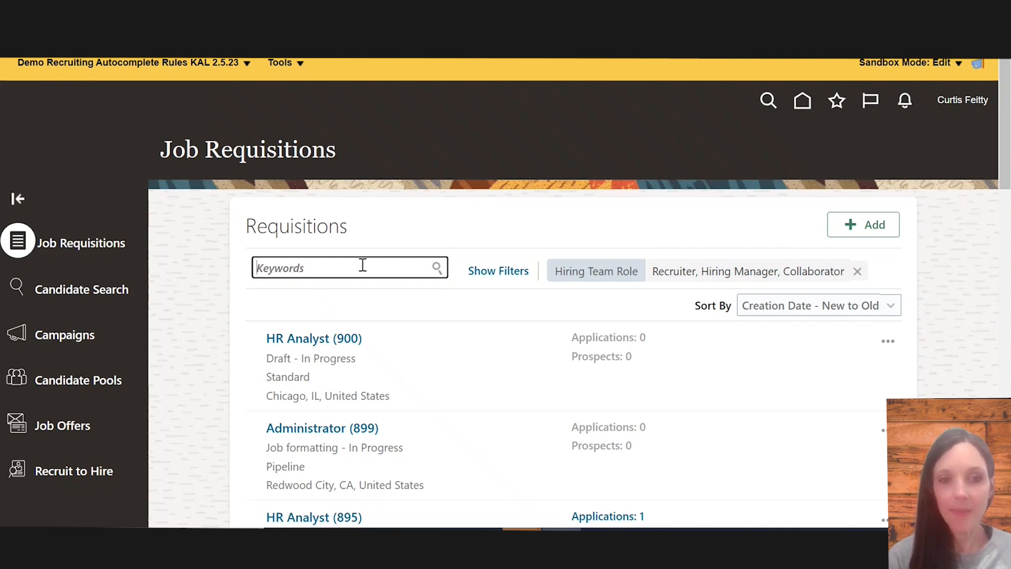
pyautogui.write('797')
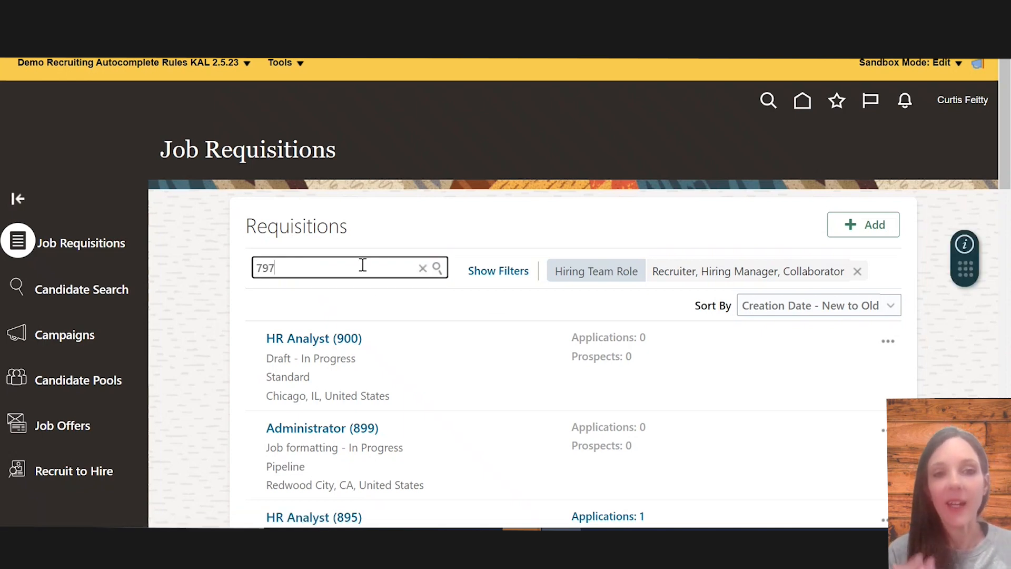
pyautogui.press('Return')
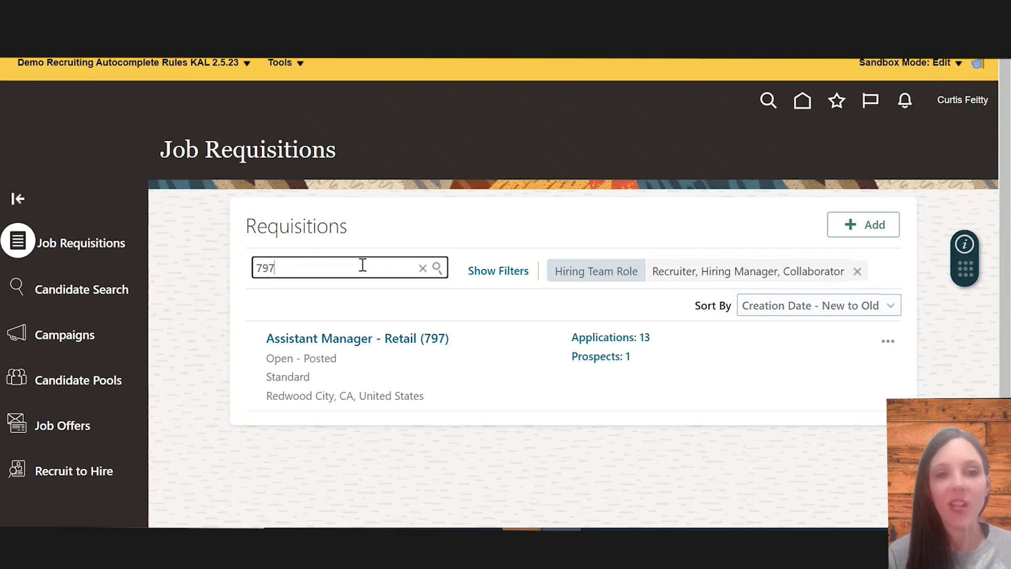
pyautogui.click(370, 342)
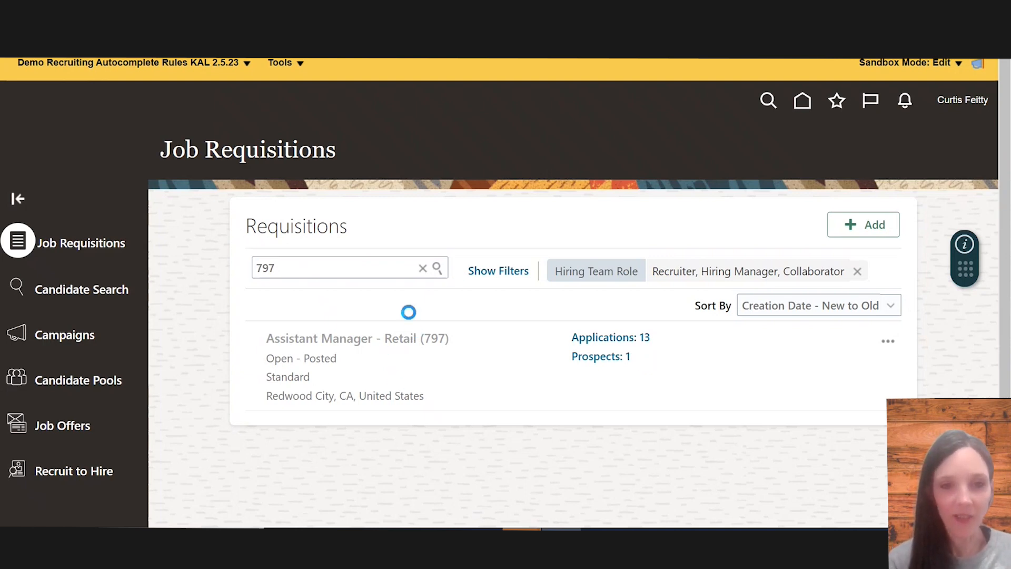
# Open the requisition's active applications and start creating a job offer for the candidate who is New, To be Reviewed
pyautogui.scroll(-1, 456, 412)
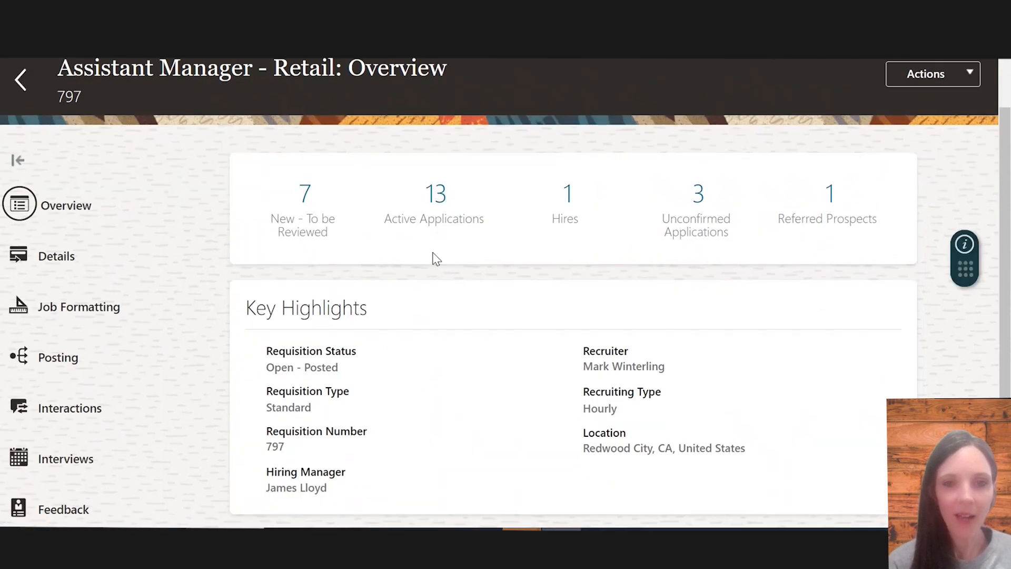
pyautogui.click(434, 200)
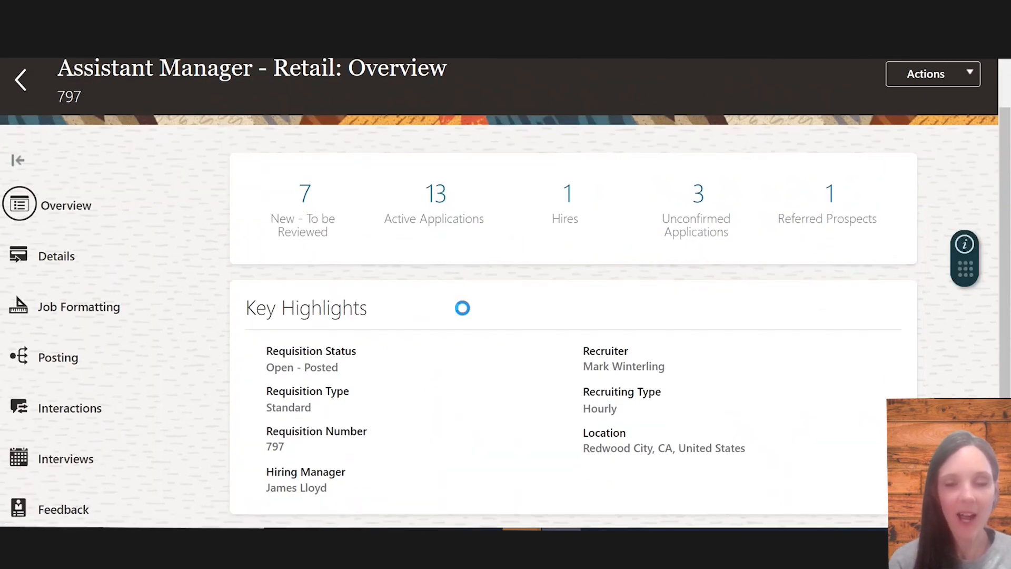
pyautogui.scroll(-1, 526, 340)
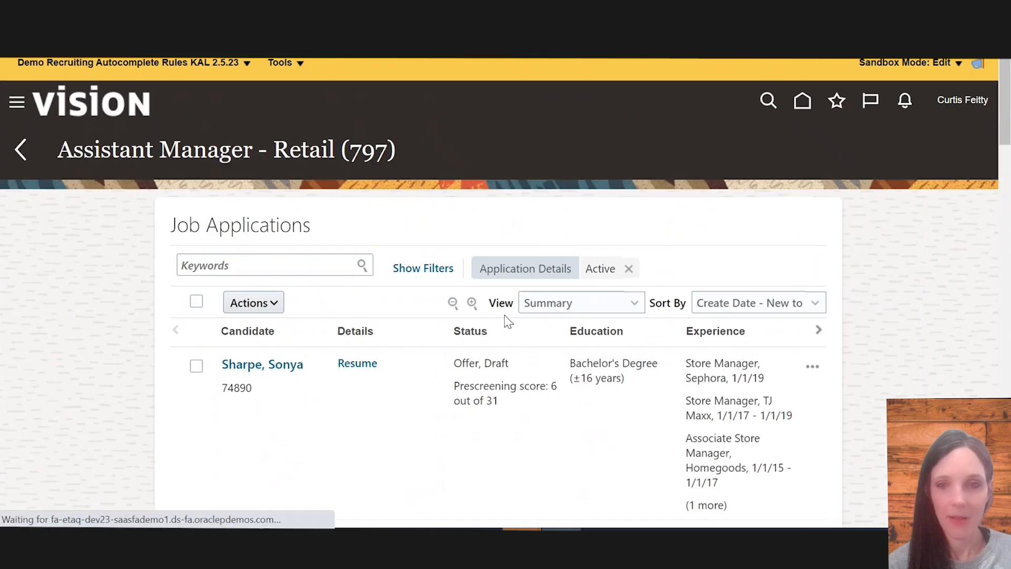
pyautogui.scroll(-4, 643, 368)
pyautogui.scroll(-1, 561, 303)
pyautogui.scroll(-5, 568, 241)
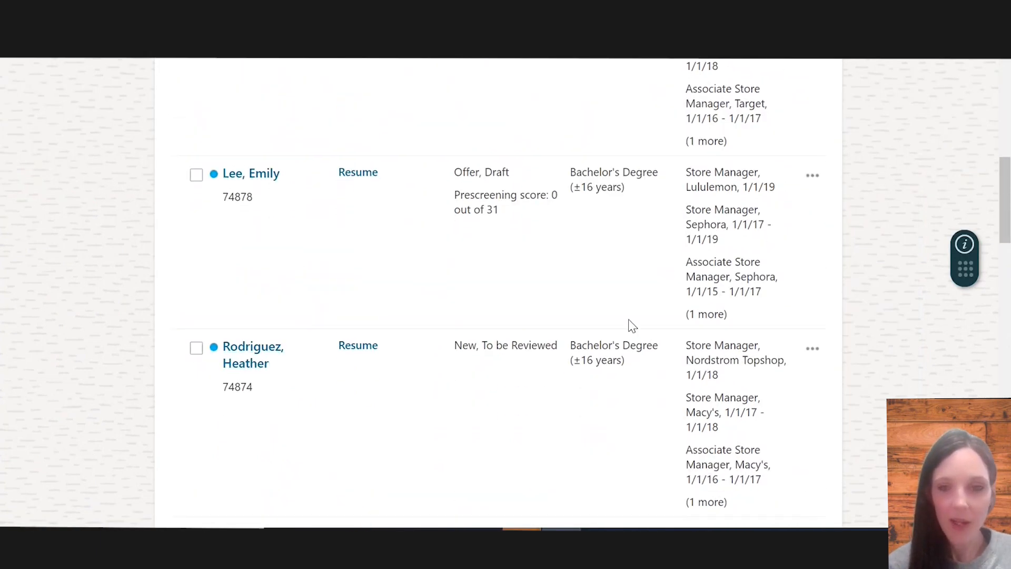
pyautogui.click(812, 349)
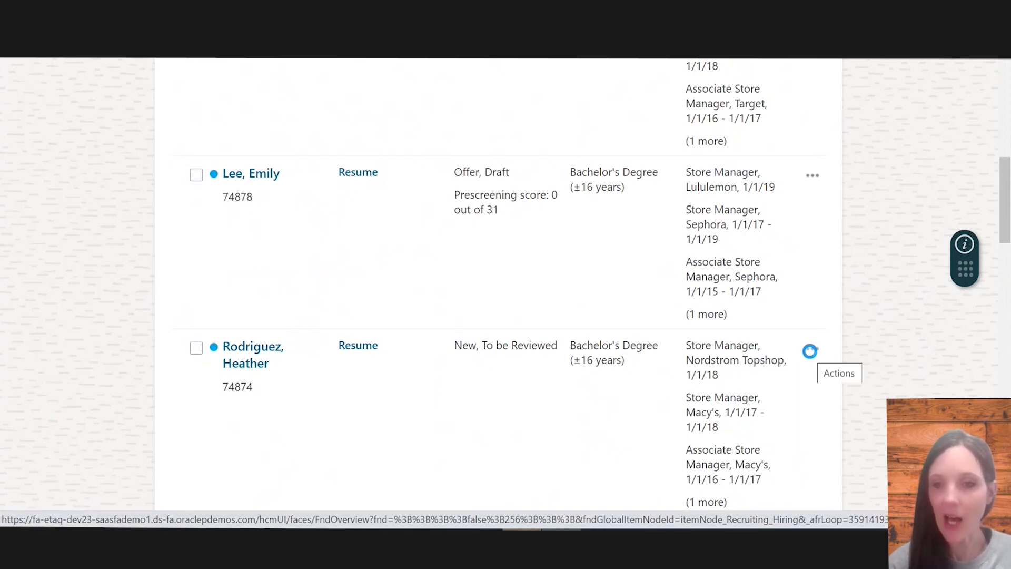
pyautogui.click(849, 438)
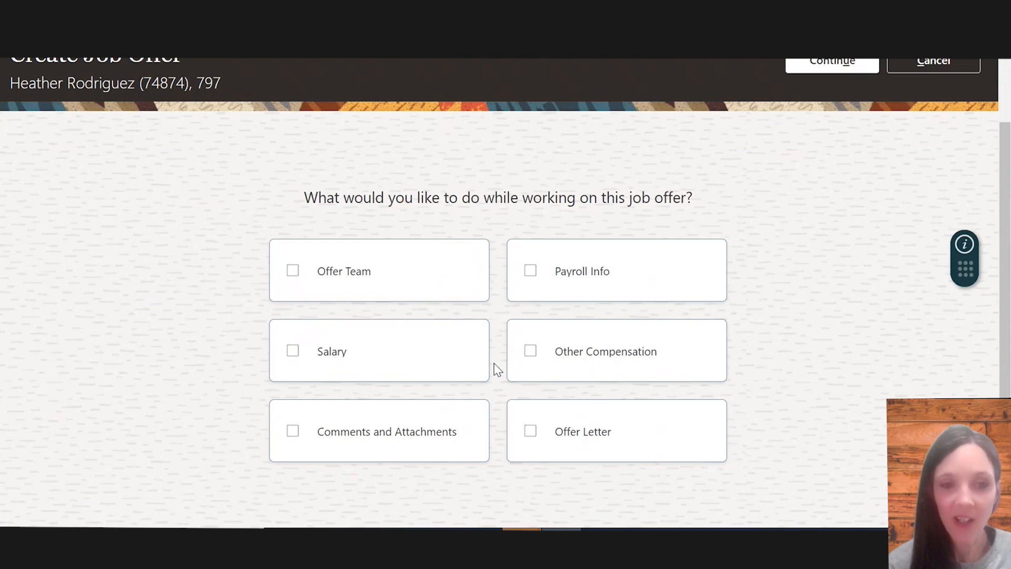
# Choose Salary and Offer Letter as the areas to work on in the job offer and continue
pyautogui.click(406, 352)
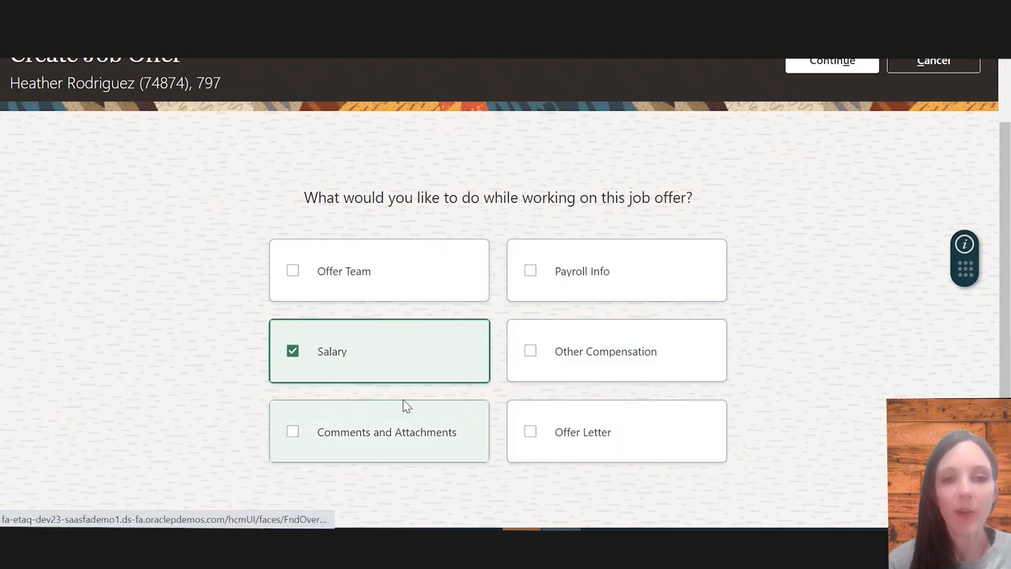
pyautogui.click(568, 437)
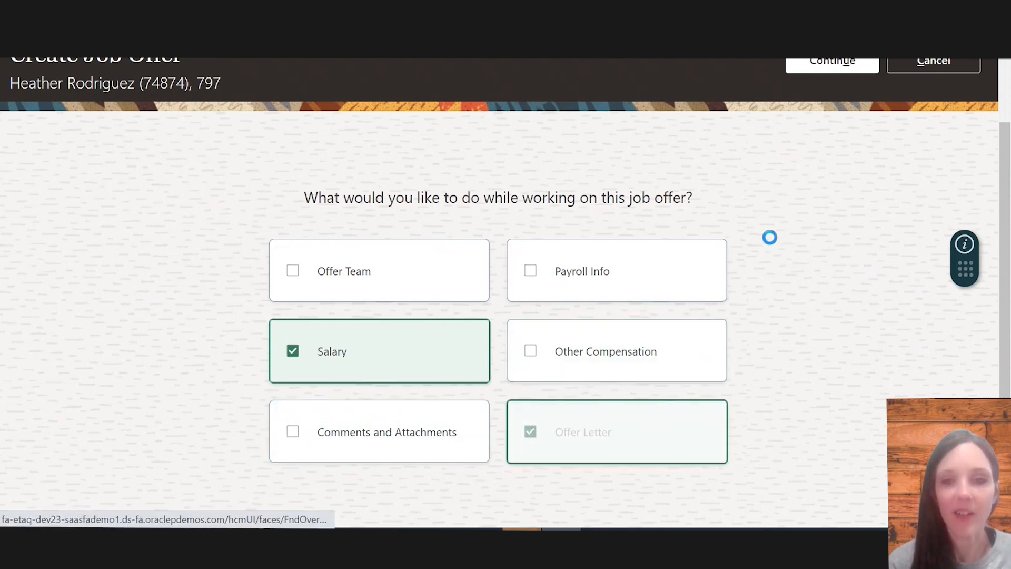
pyautogui.click(815, 113)
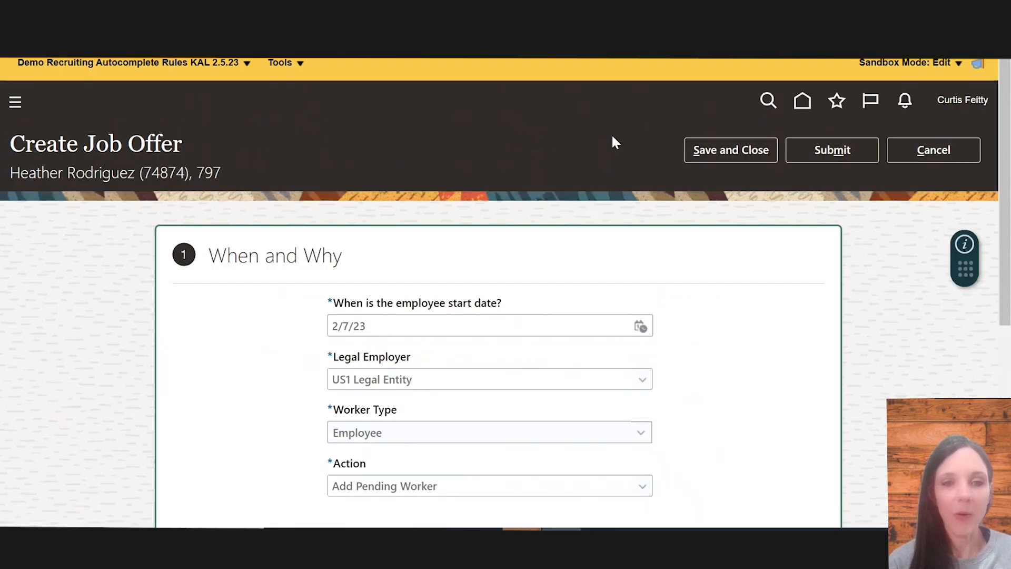
# Confirm the When and Why section of the job offer
pyautogui.scroll(-1, 406, 348)
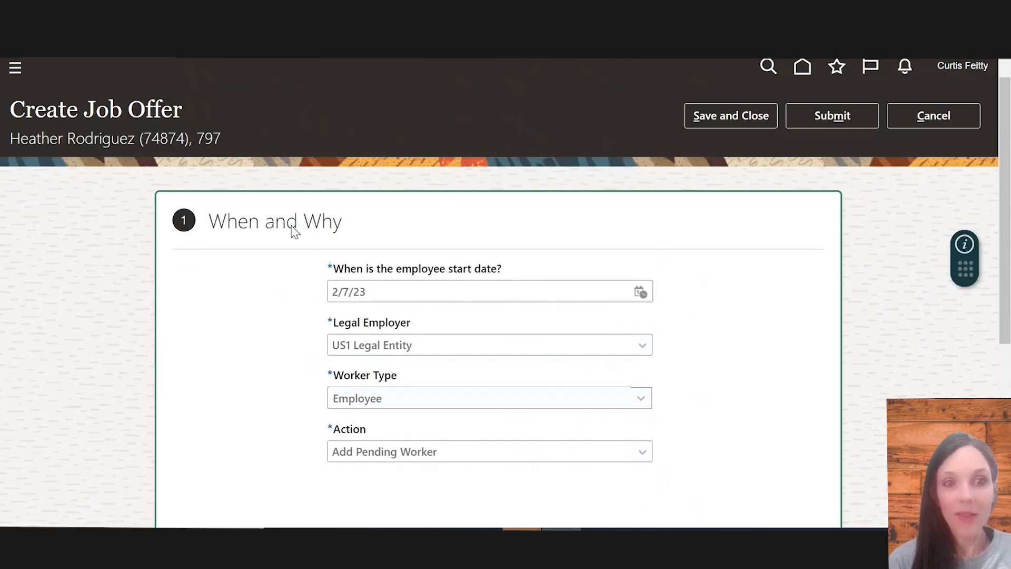
pyautogui.scroll(-1, 390, 346)
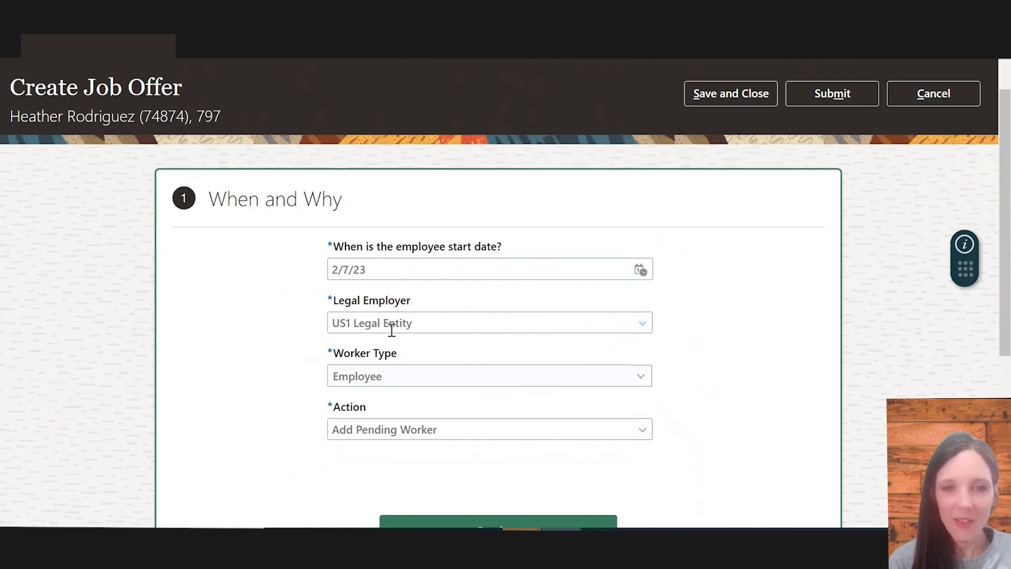
pyautogui.scroll(-1, 397, 377)
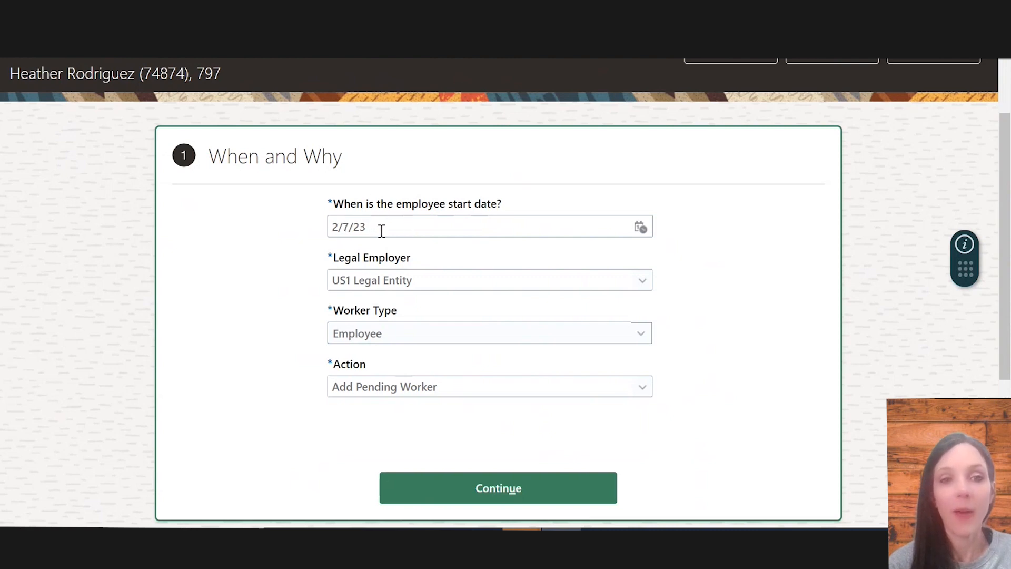
pyautogui.scroll(-3, 426, 295)
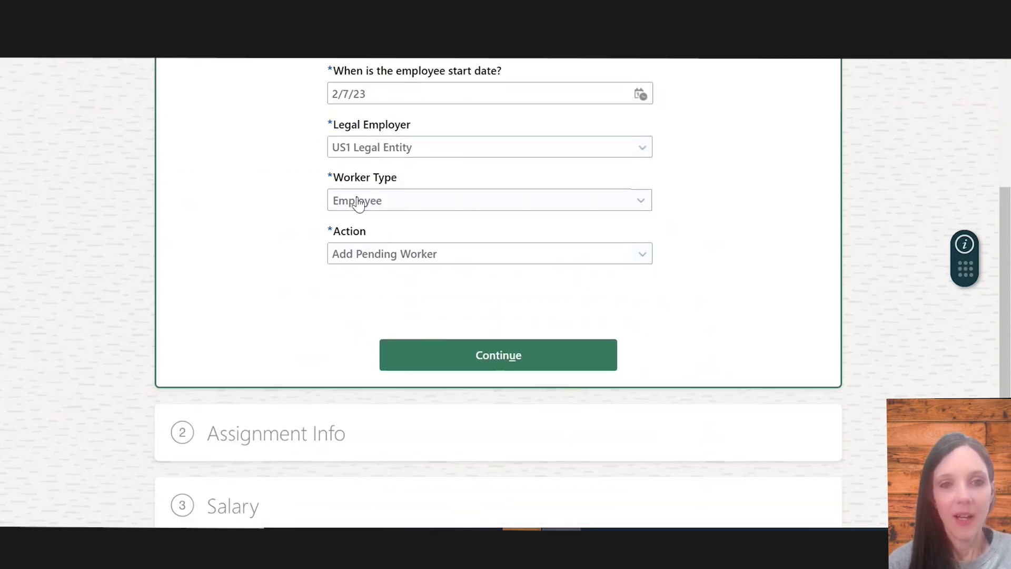
pyautogui.scroll(1, 391, 287)
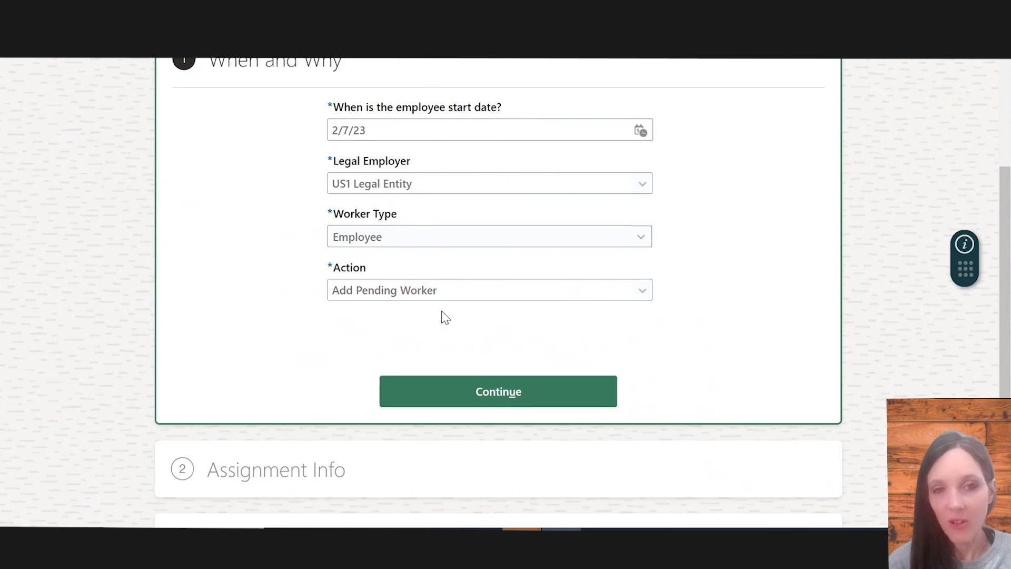
pyautogui.click(473, 389)
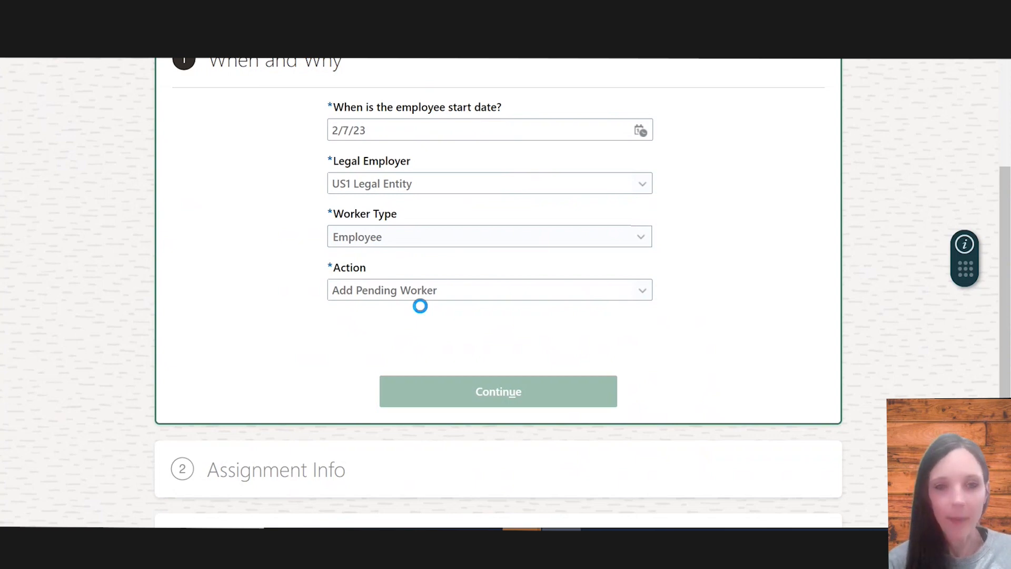
# Open the Assignment Info section and examine its business unit, job, grade, department and location fields
pyautogui.scroll(-2, 456, 397)
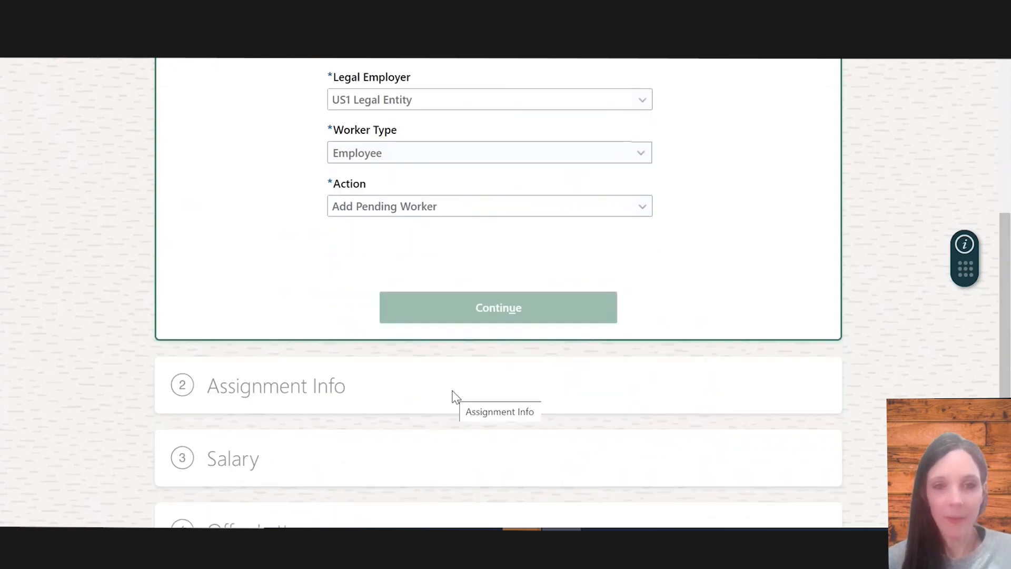
pyautogui.click(456, 398)
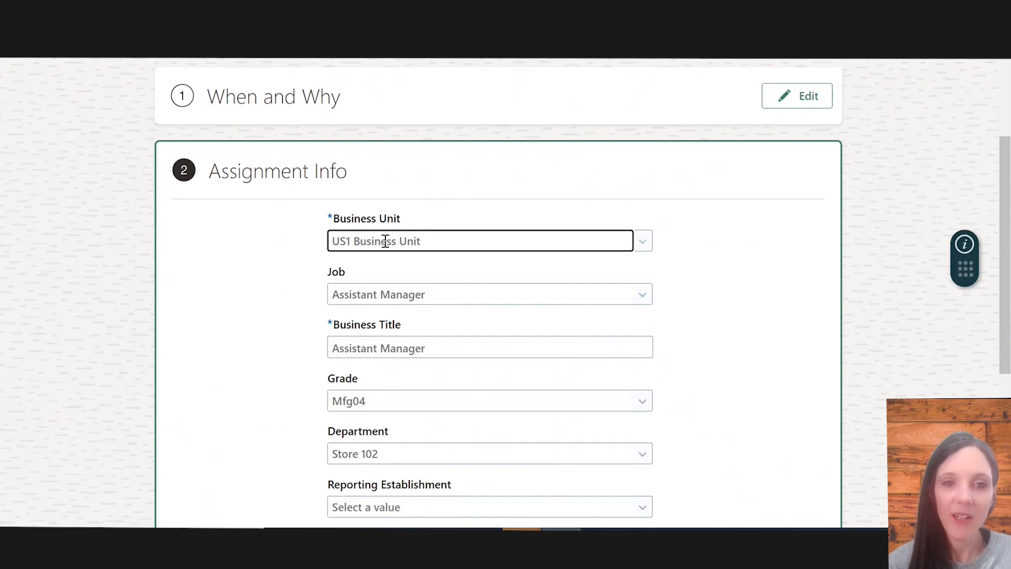
pyautogui.scroll(-2, 463, 277)
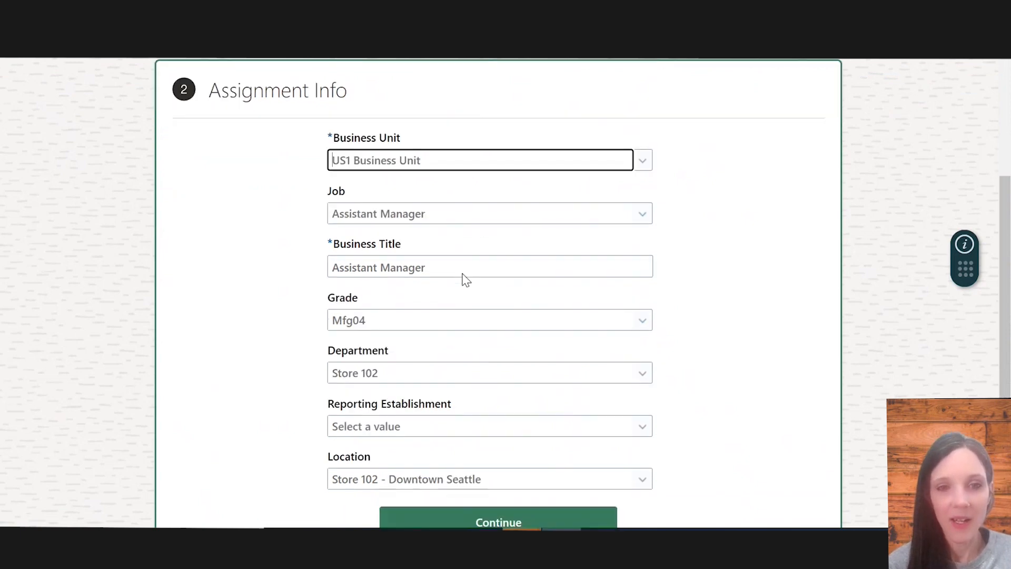
pyautogui.scroll(-1, 463, 277)
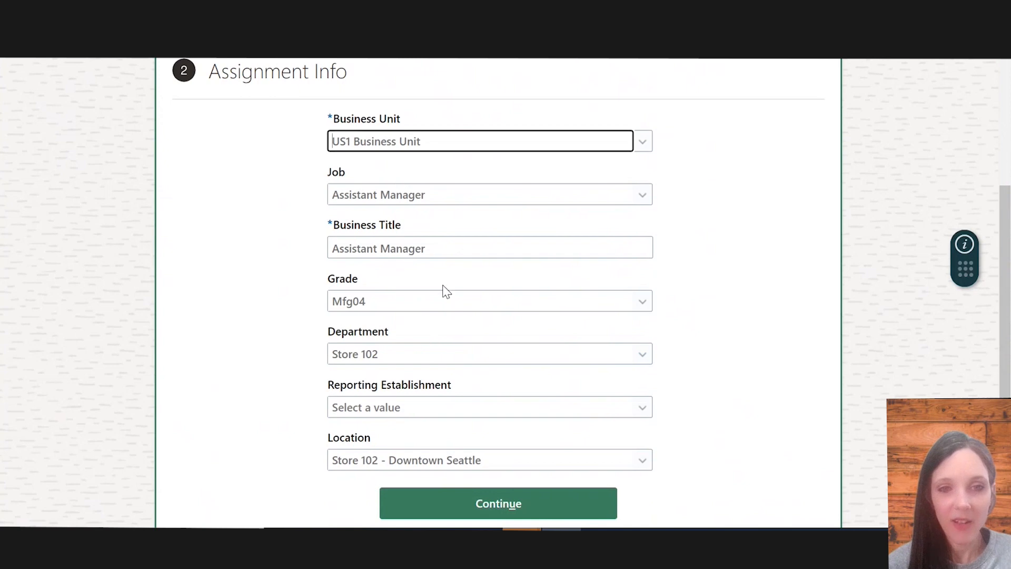
pyautogui.scroll(-2, 469, 358)
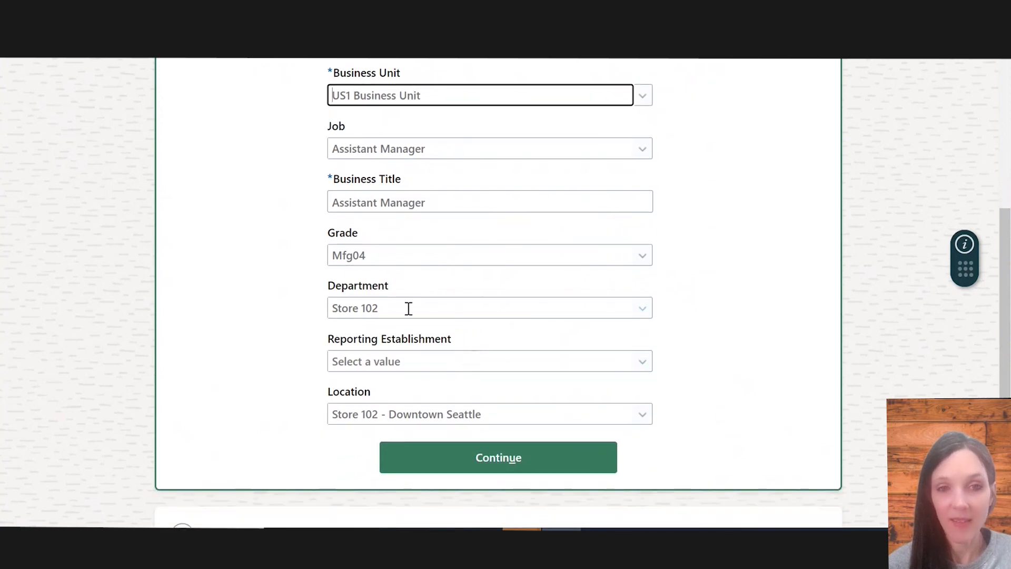
pyautogui.scroll(2, 474, 306)
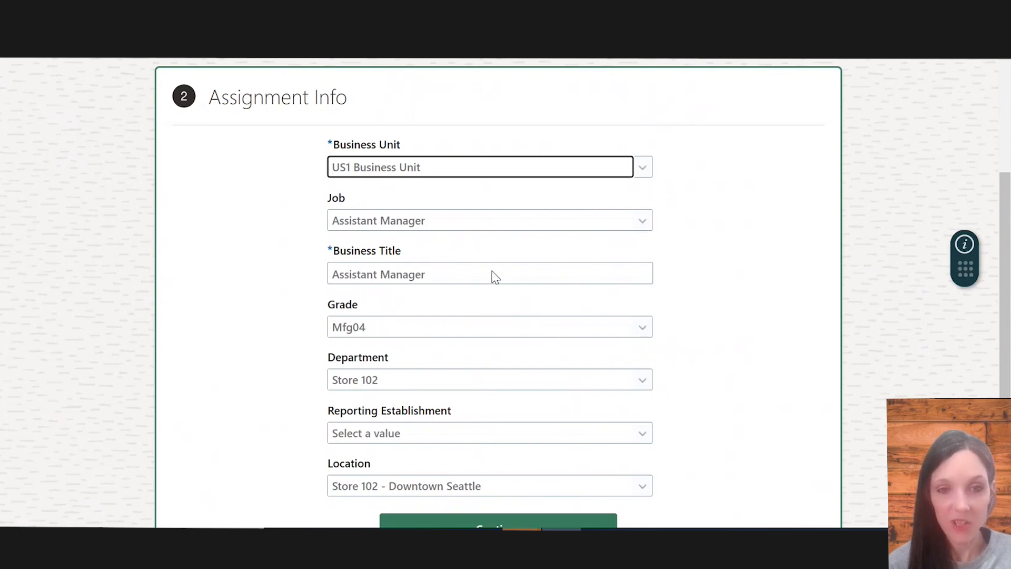
pyautogui.scroll(-2, 492, 276)
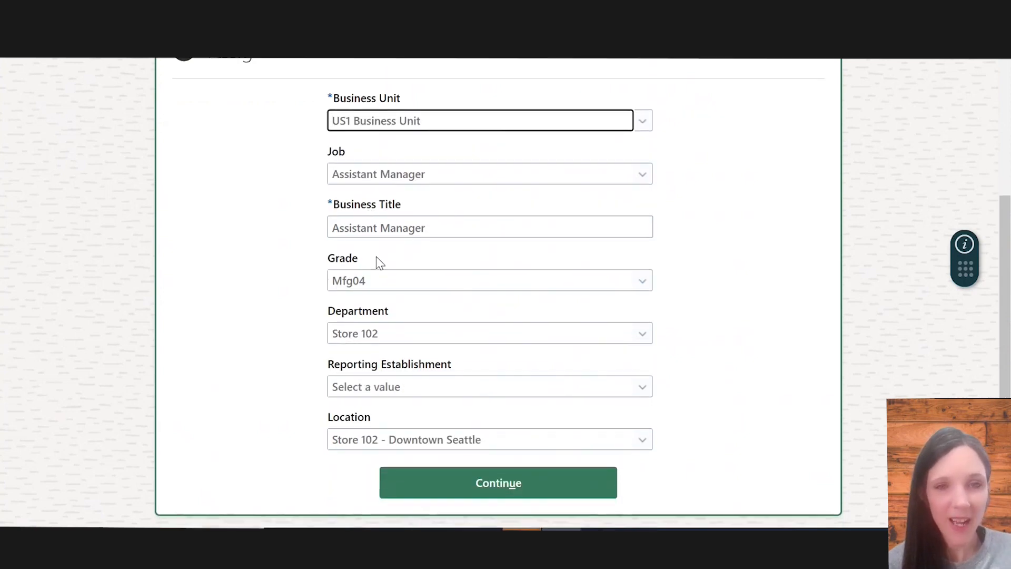
pyautogui.scroll(2, 375, 262)
pyautogui.scroll(-1, 399, 337)
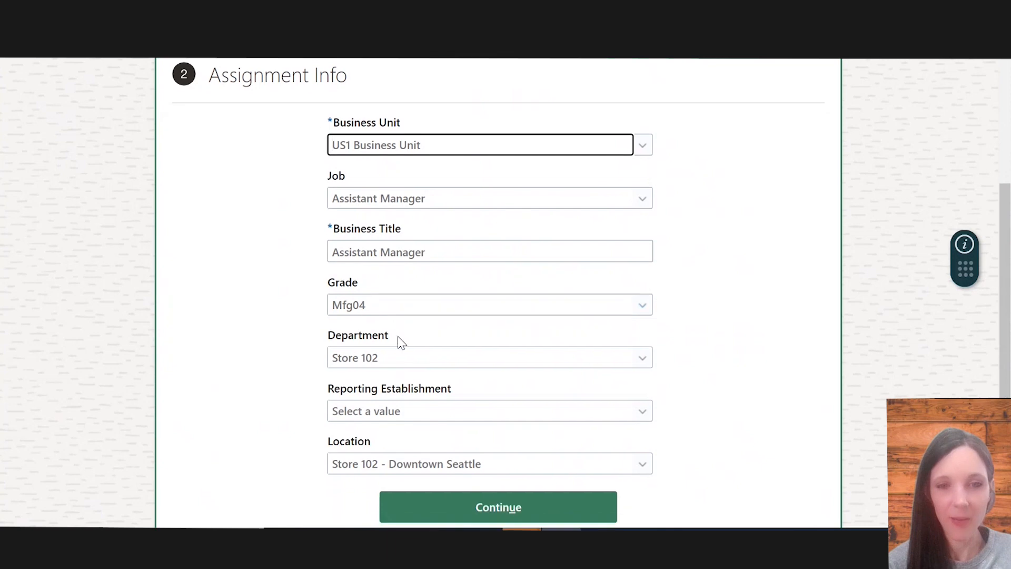
# Open the Reporting Establishment list, close it without choosing, and continue from the Assignment Info section
pyautogui.click(400, 410)
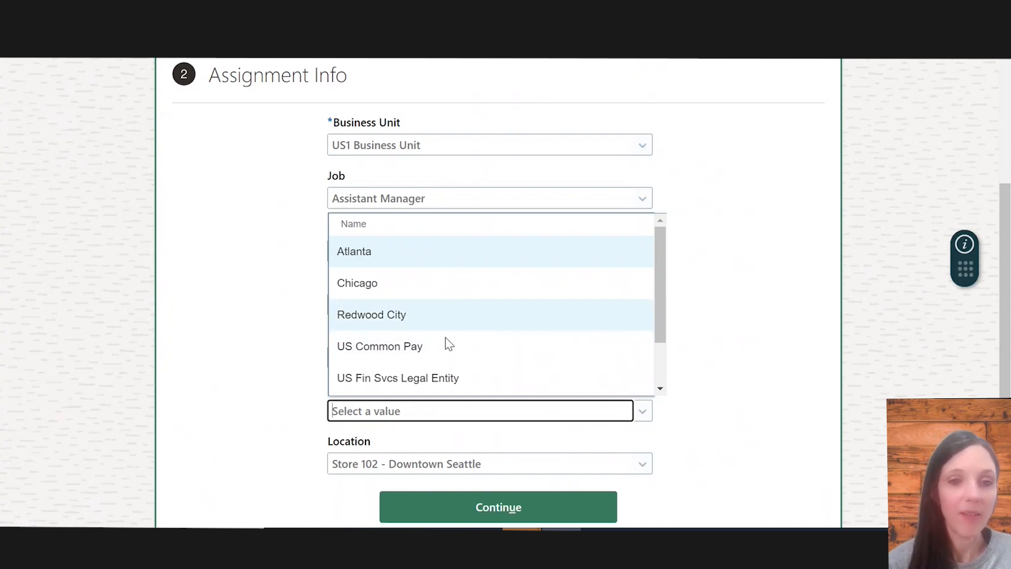
pyautogui.click(266, 387)
pyautogui.scroll(-1, 423, 364)
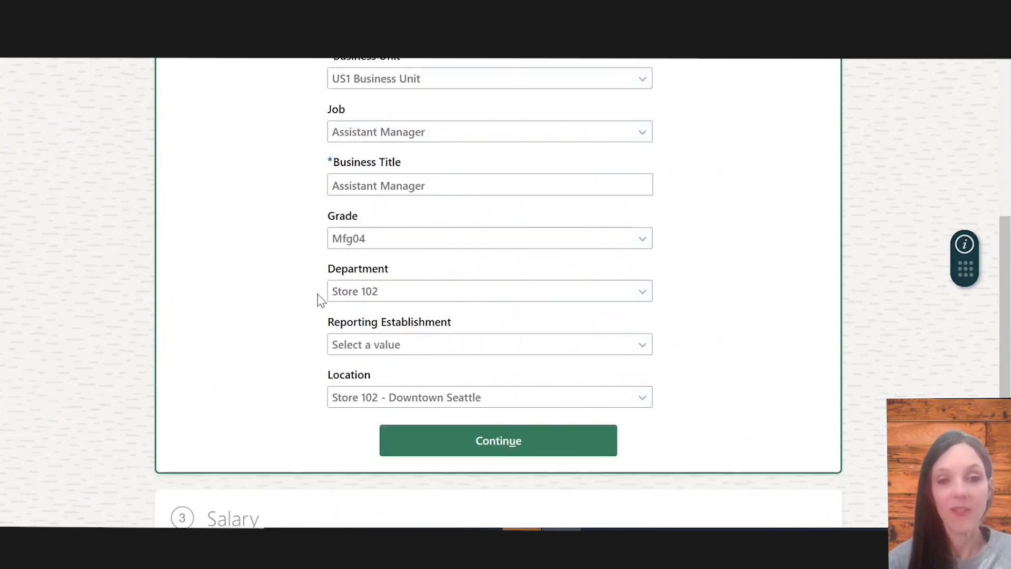
pyautogui.scroll(-1, 440, 403)
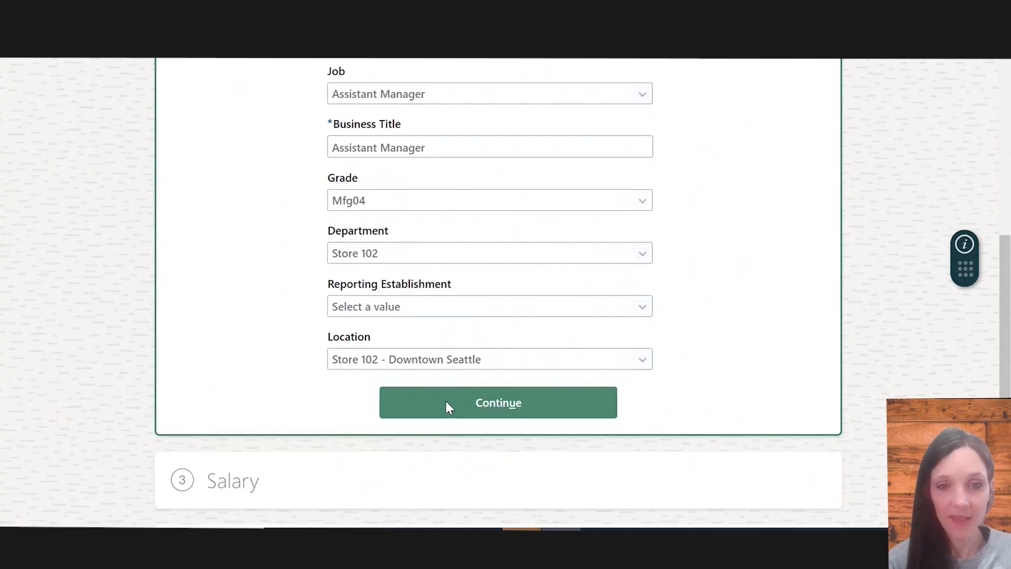
pyautogui.click(446, 403)
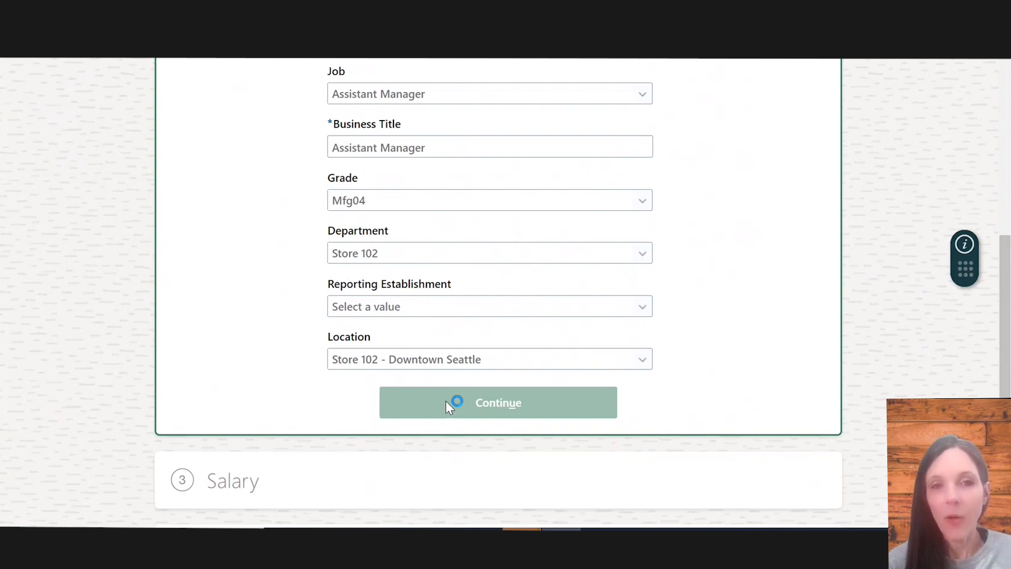
pyautogui.scroll(2, 448, 395)
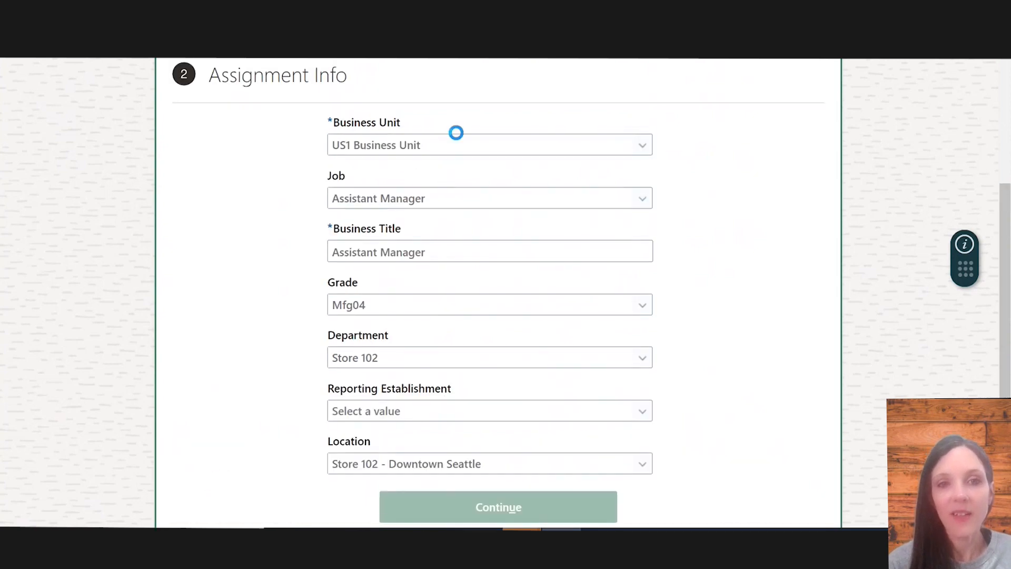
pyautogui.scroll(-4, 479, 336)
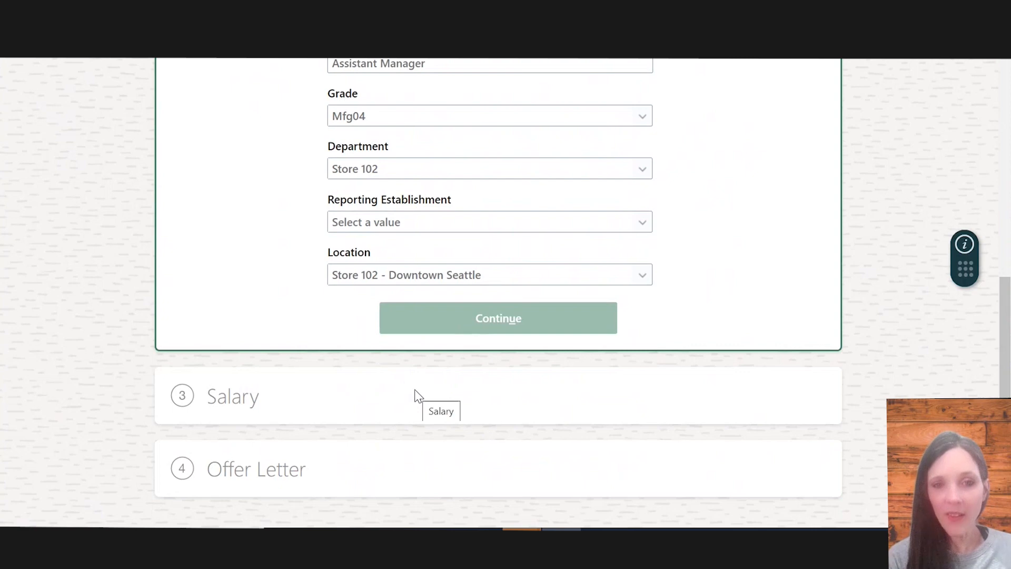
pyautogui.scroll(4, 442, 293)
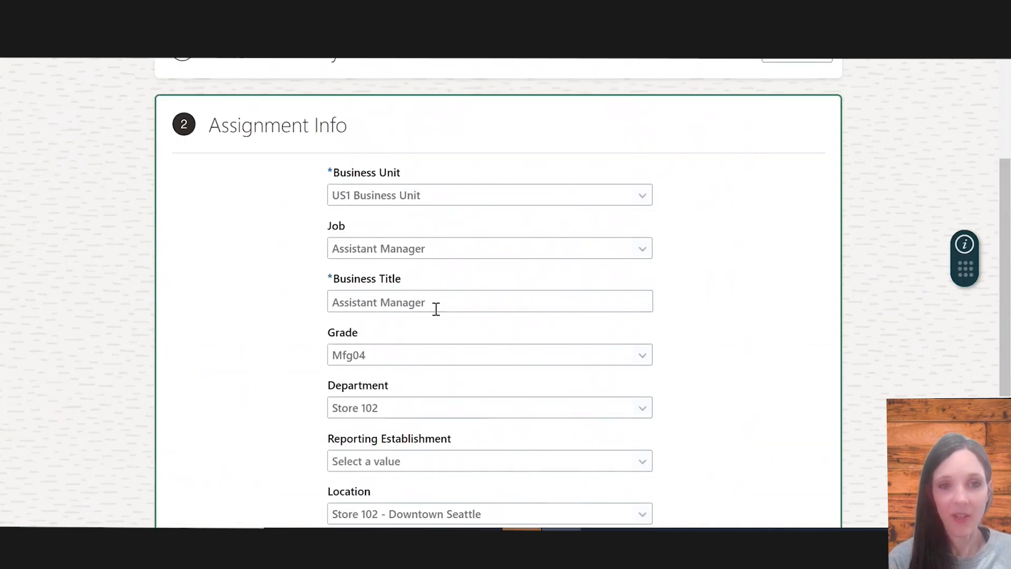
pyautogui.scroll(-4, 435, 307)
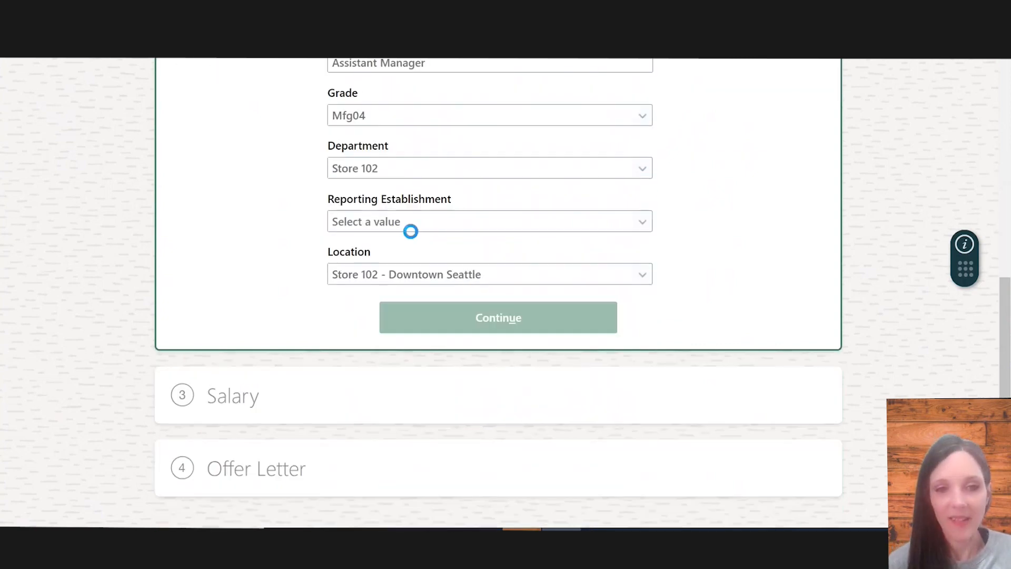
# Review the Assignment Info fields and move on to the Salary section
pyautogui.scroll(5, 411, 231)
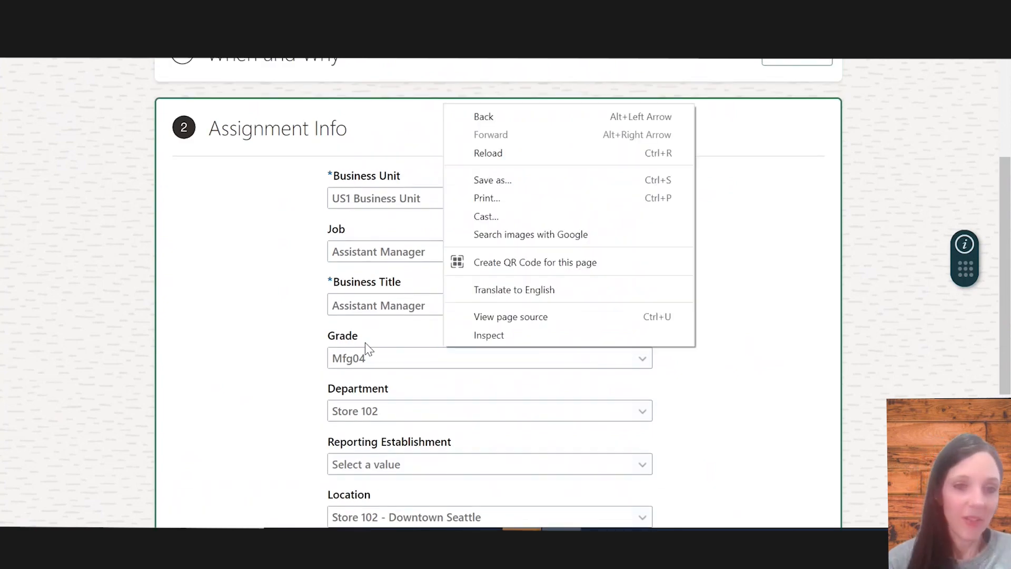
pyautogui.scroll(-2, 362, 329)
pyautogui.scroll(-2, 298, 333)
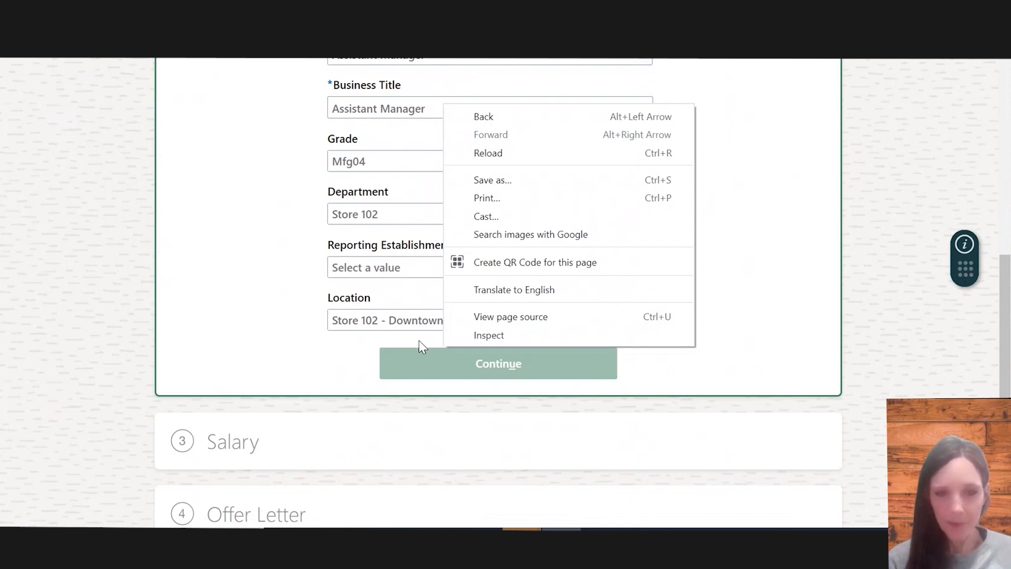
pyautogui.scroll(5, 418, 341)
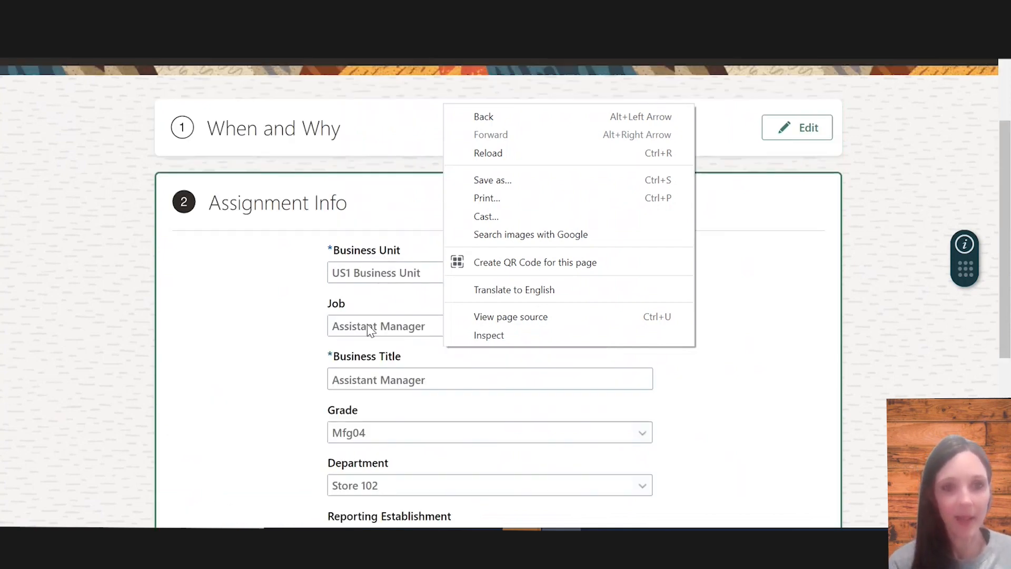
pyautogui.scroll(-5, 345, 302)
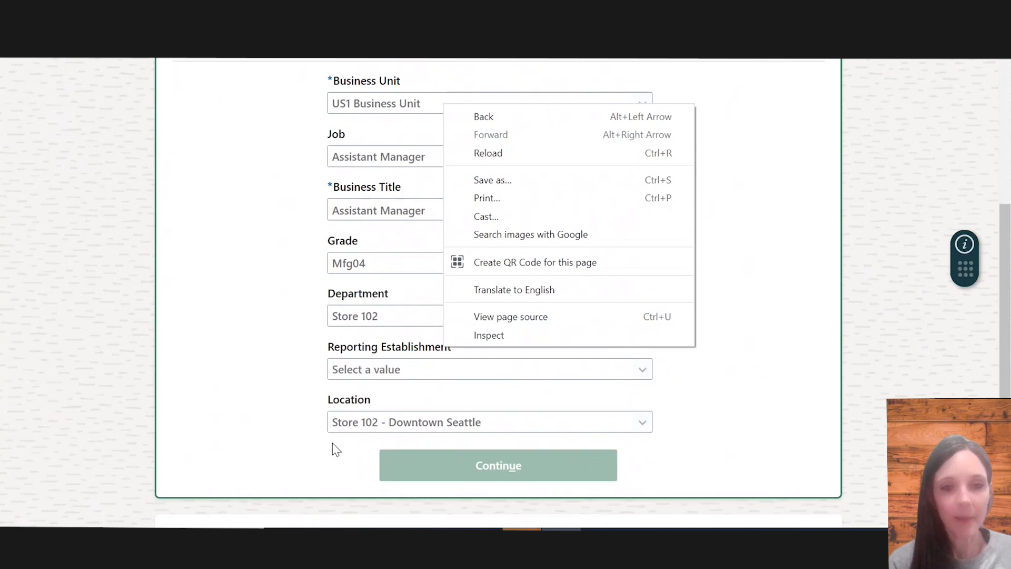
pyautogui.click(404, 342)
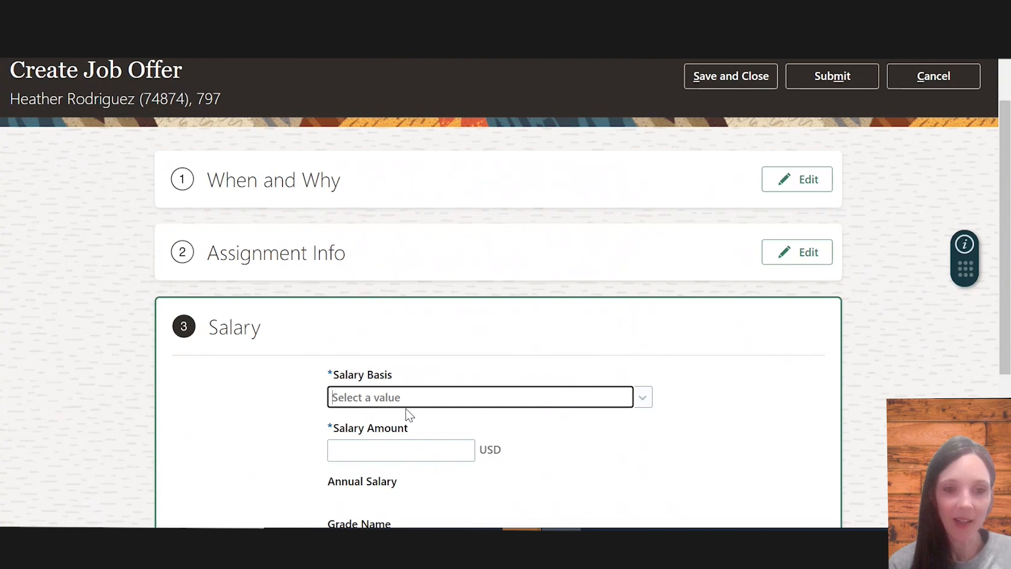
# Browse the Salary Basis list of the Salary section without choosing a basis
pyautogui.click(643, 399)
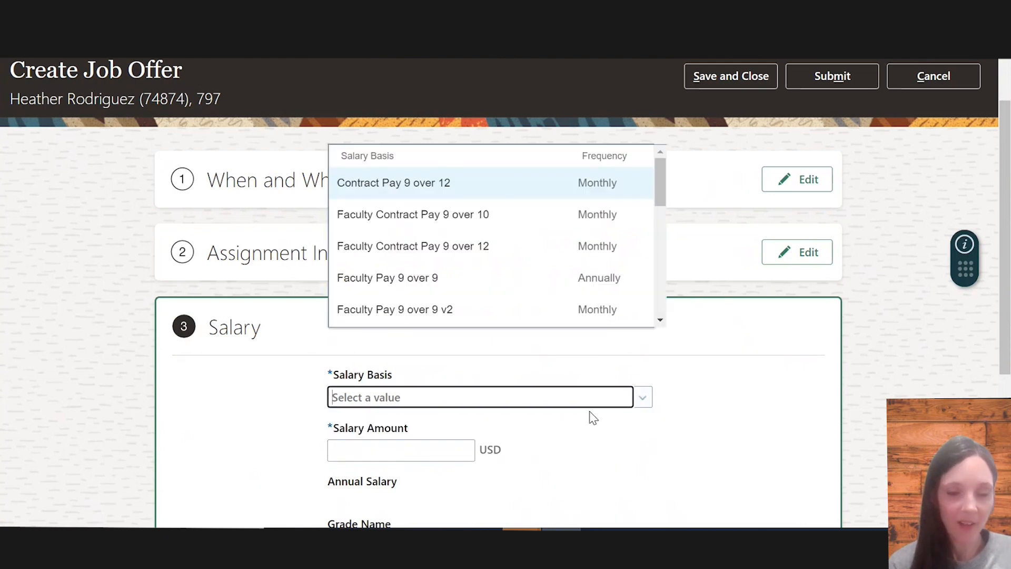
pyautogui.scroll(-2, 461, 345)
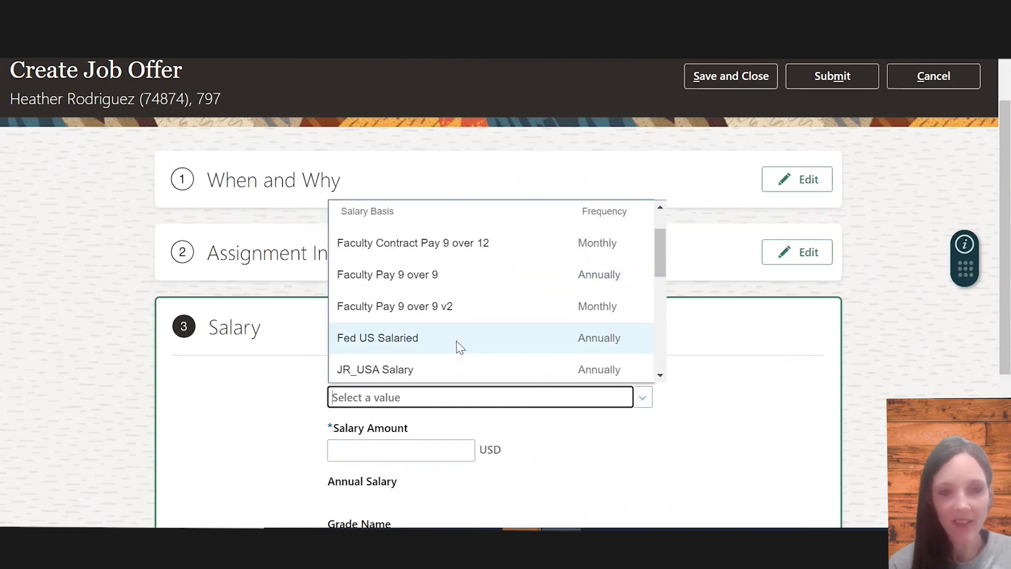
pyautogui.scroll(-8, 461, 345)
pyautogui.scroll(1, 460, 346)
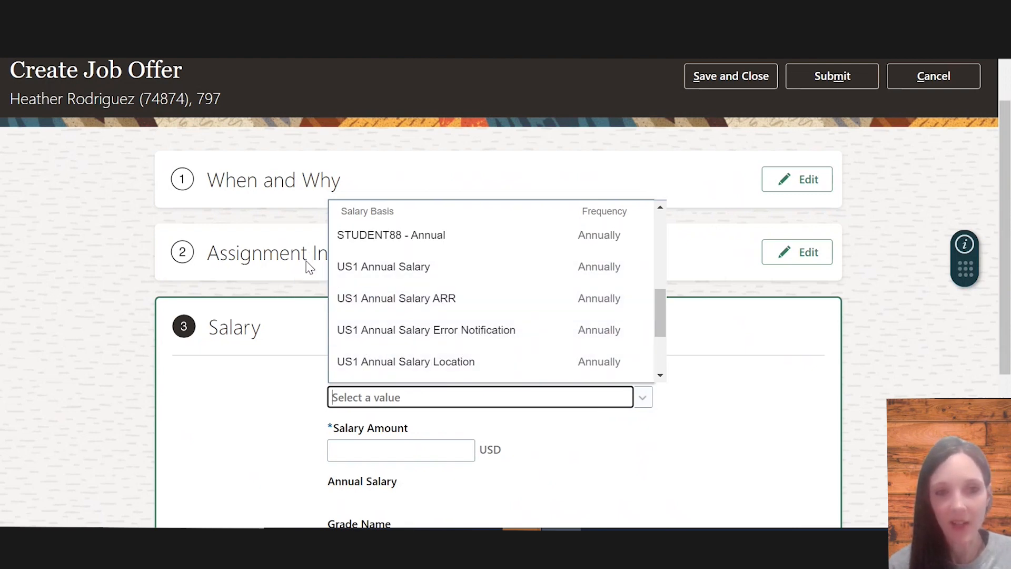
pyautogui.click(774, 384)
pyautogui.scroll(-2, 773, 384)
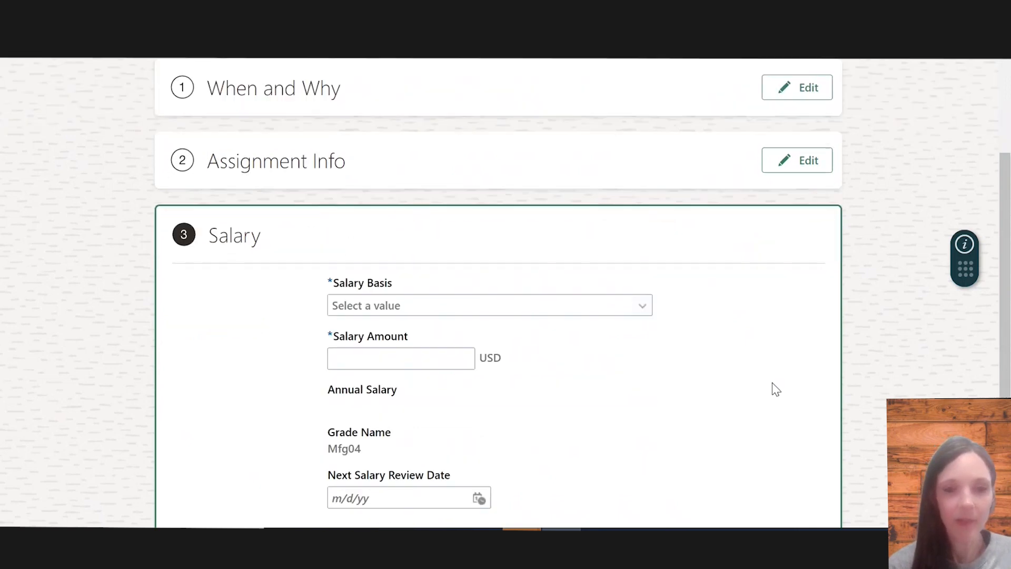
# Set the salary amount to 10000 USD and select Contract Pay 9 over 12 as the salary basis
pyautogui.click(468, 358)
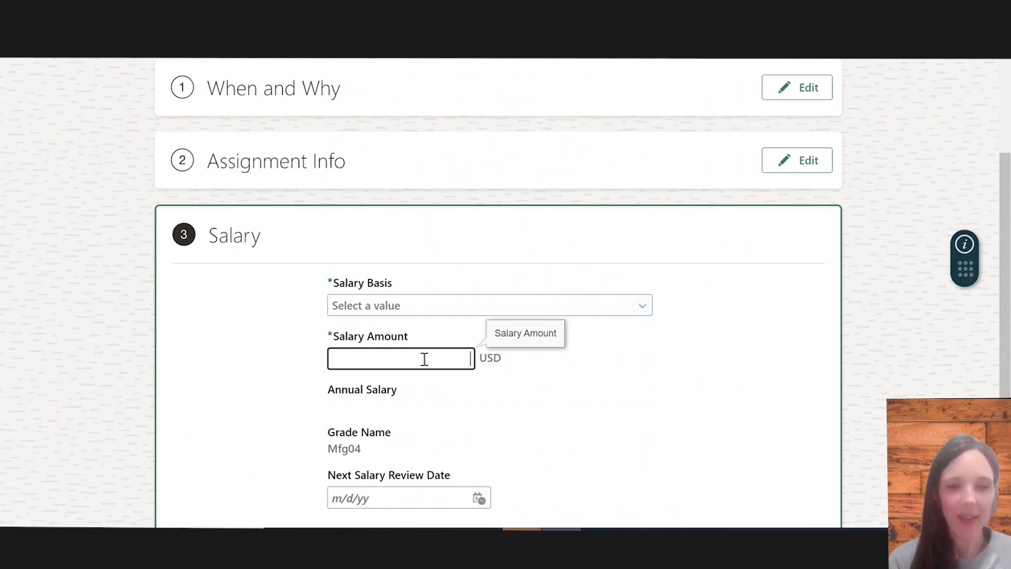
pyautogui.write('10000')
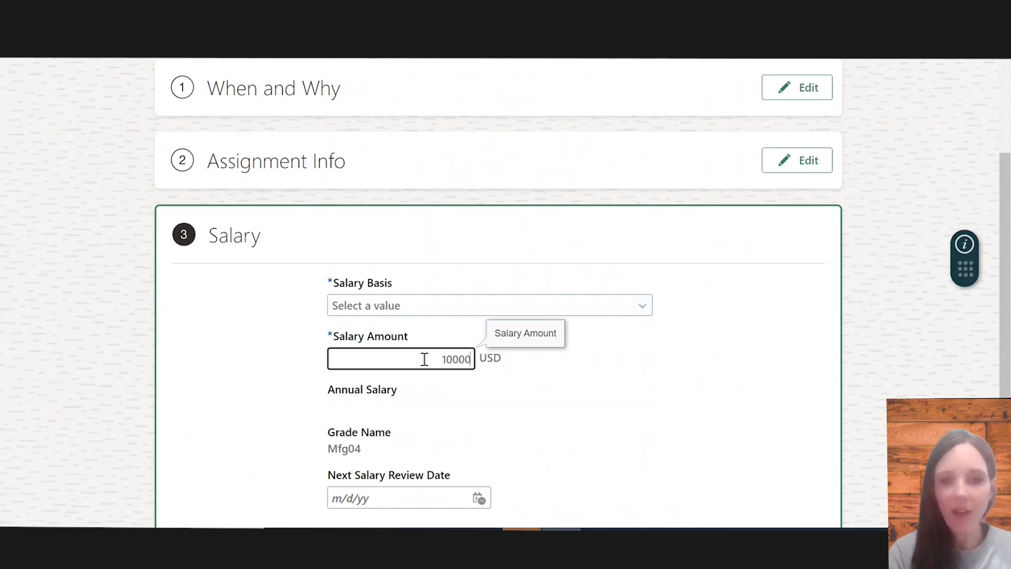
pyautogui.click(643, 305)
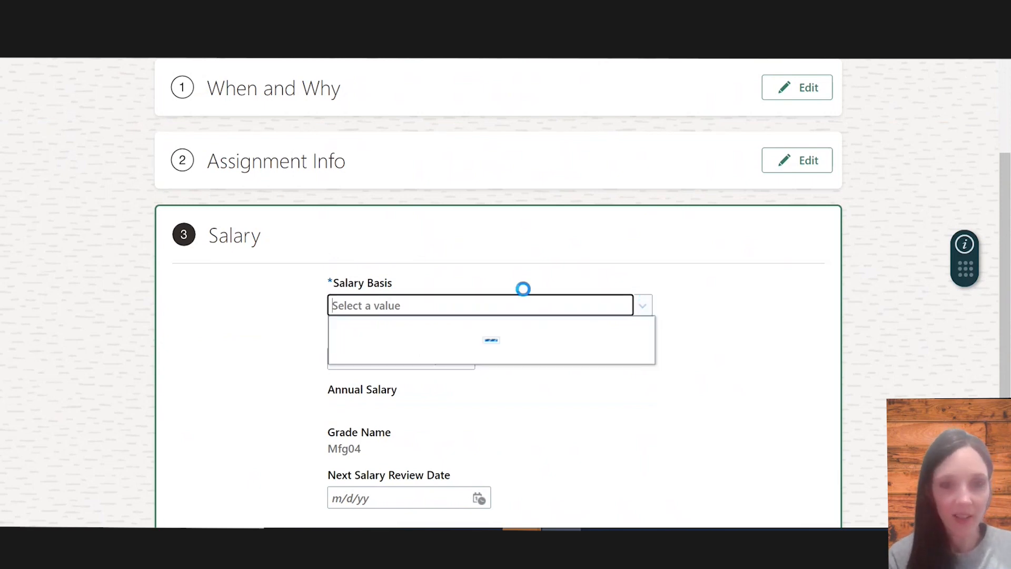
pyautogui.click(414, 355)
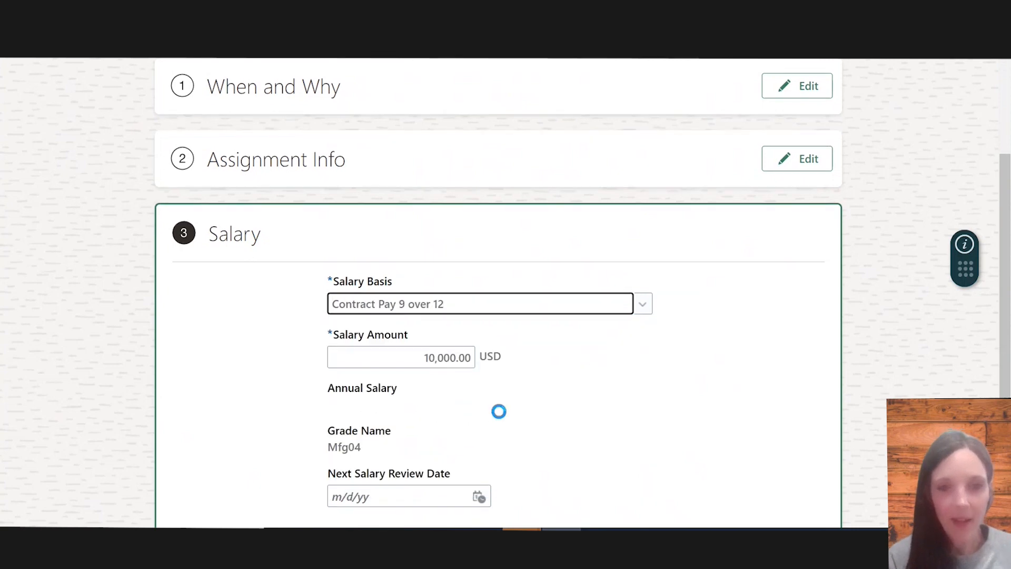
pyautogui.scroll(-1, 498, 411)
pyautogui.scroll(-1, 497, 408)
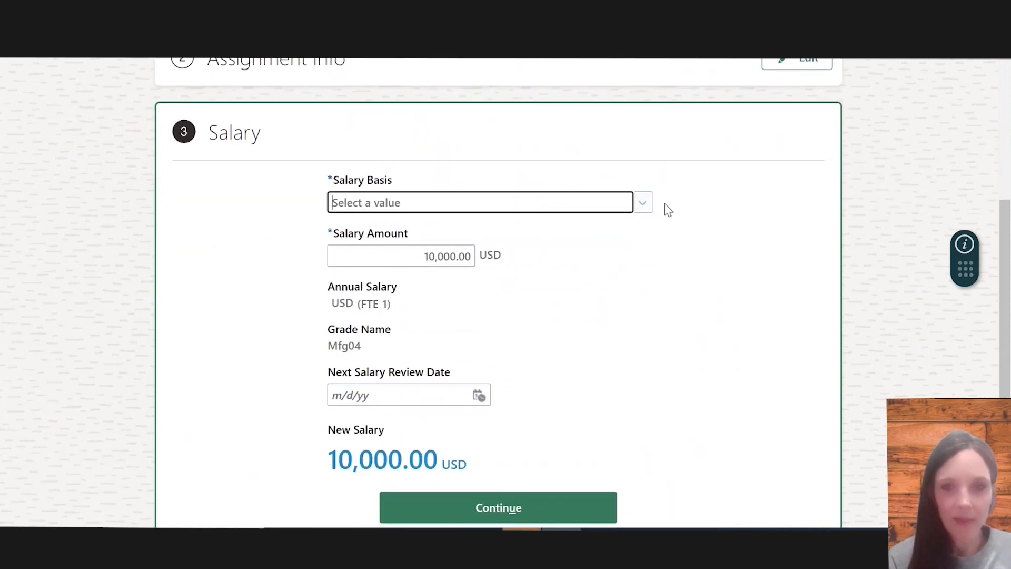
# Set the salary basis to US1 Annual Salary and continue to the Offer Letter section
pyautogui.click(533, 209)
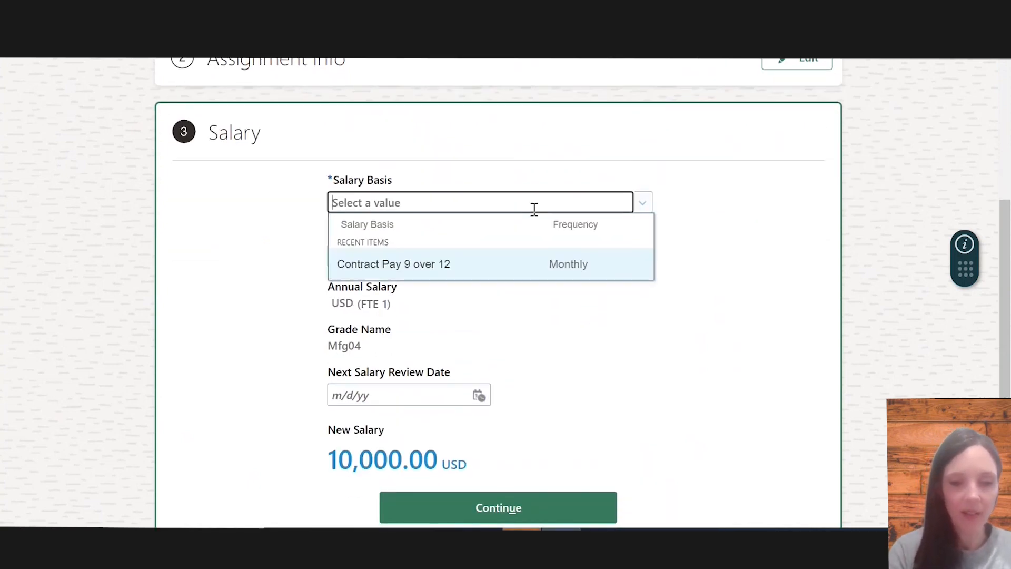
pyautogui.write('US1')
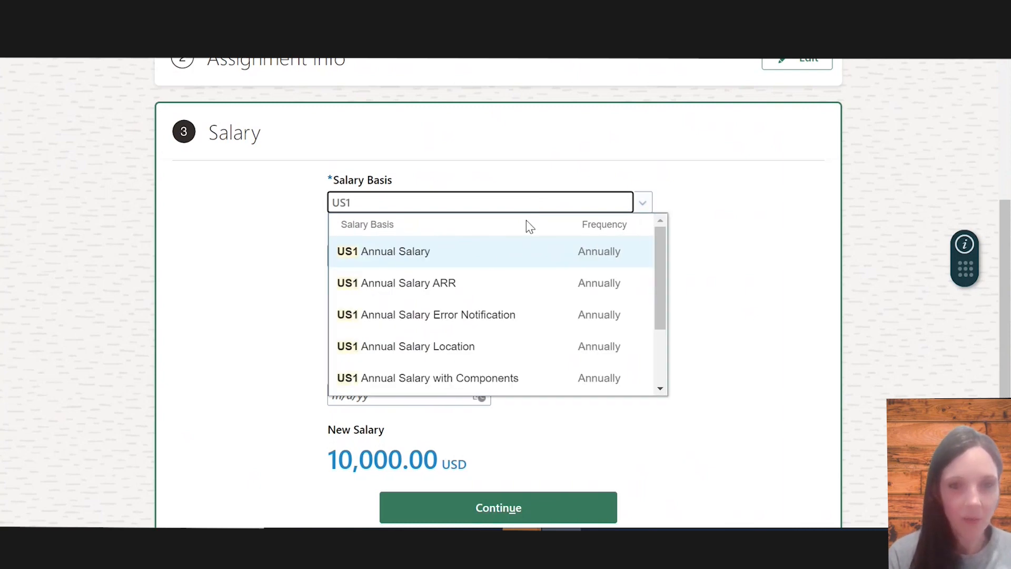
pyautogui.click(486, 263)
pyautogui.scroll(-1, 505, 334)
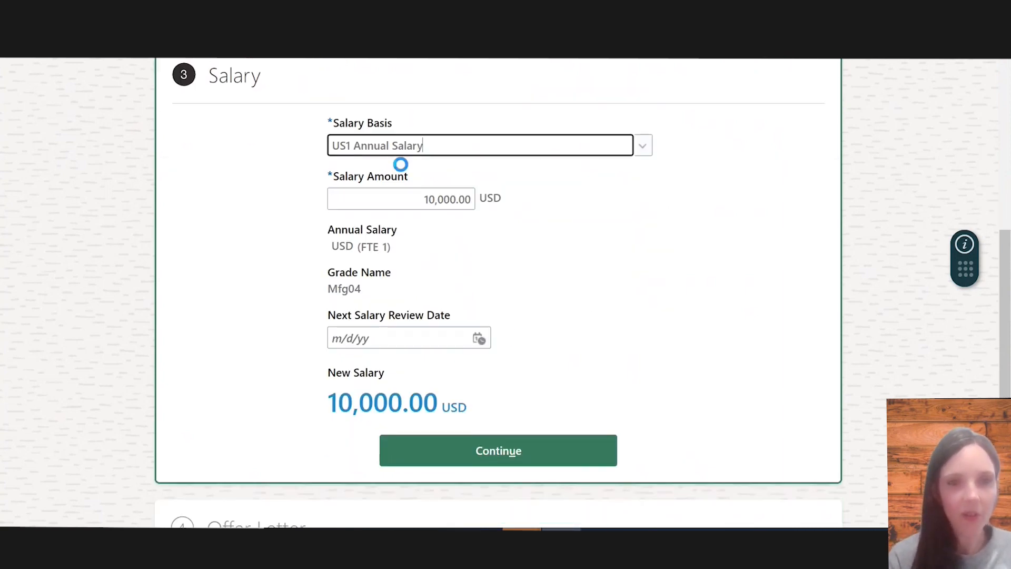
pyautogui.scroll(-1, 485, 270)
pyautogui.scroll(-1, 485, 271)
pyautogui.click(514, 398)
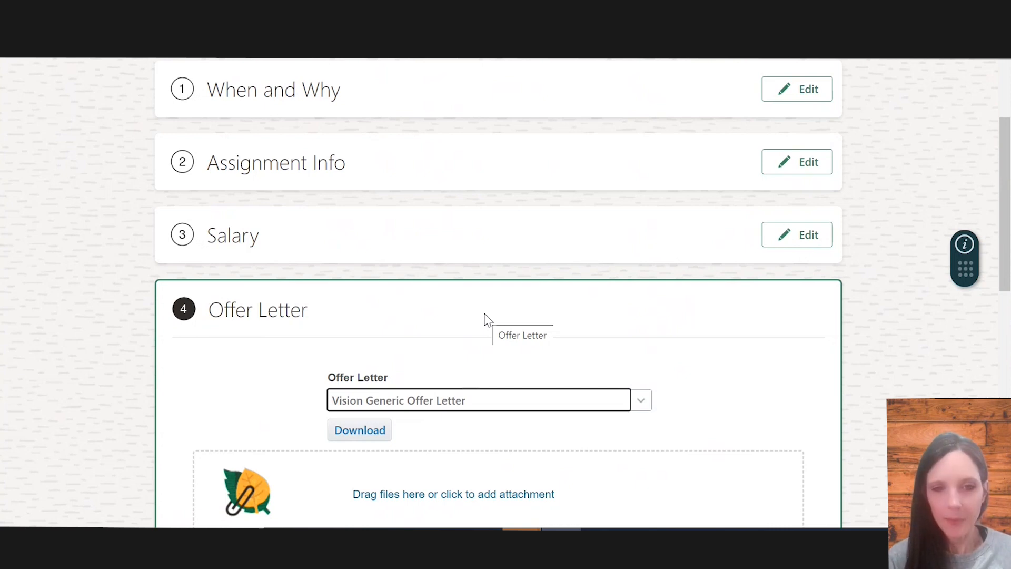
# Open the Offer Letter list to review the available offer letter templates
pyautogui.click(638, 403)
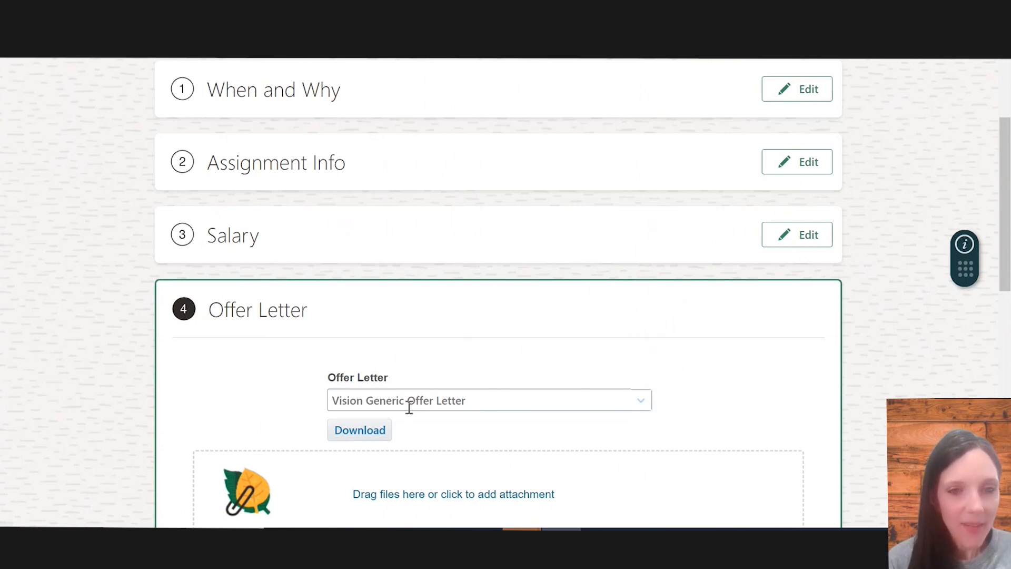
pyautogui.click(353, 294)
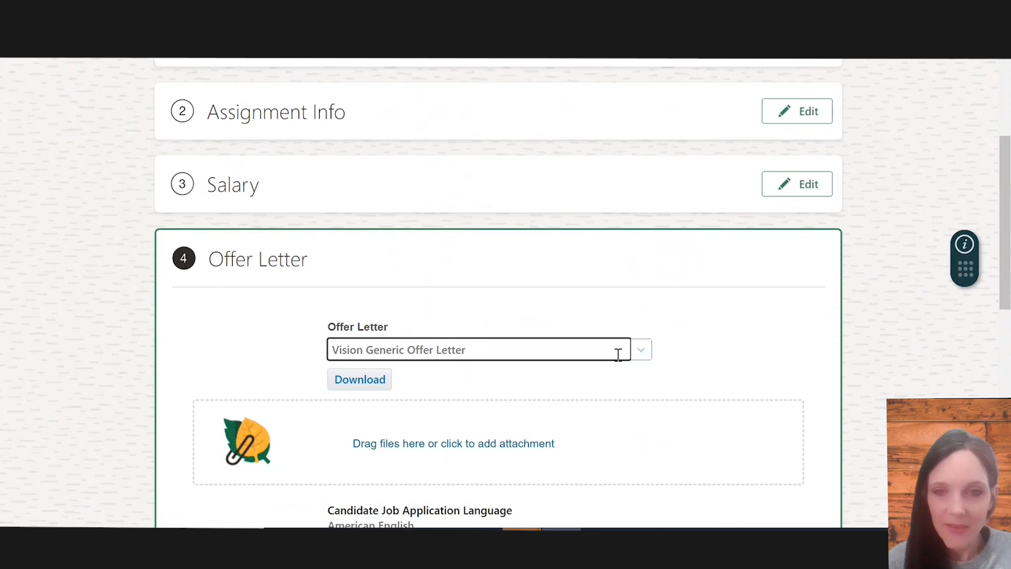
pyautogui.click(634, 350)
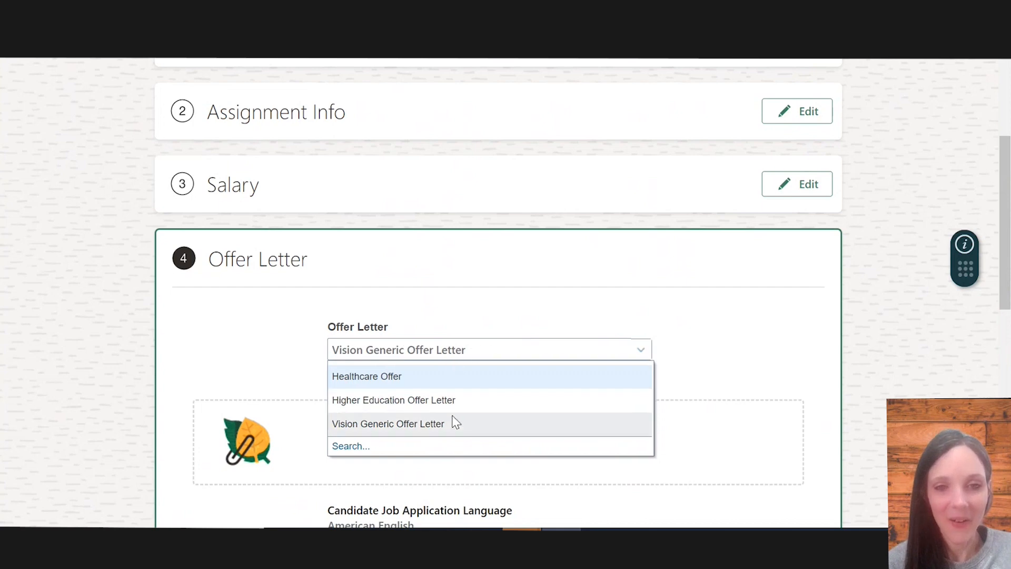
pyautogui.click(472, 316)
pyautogui.click(478, 357)
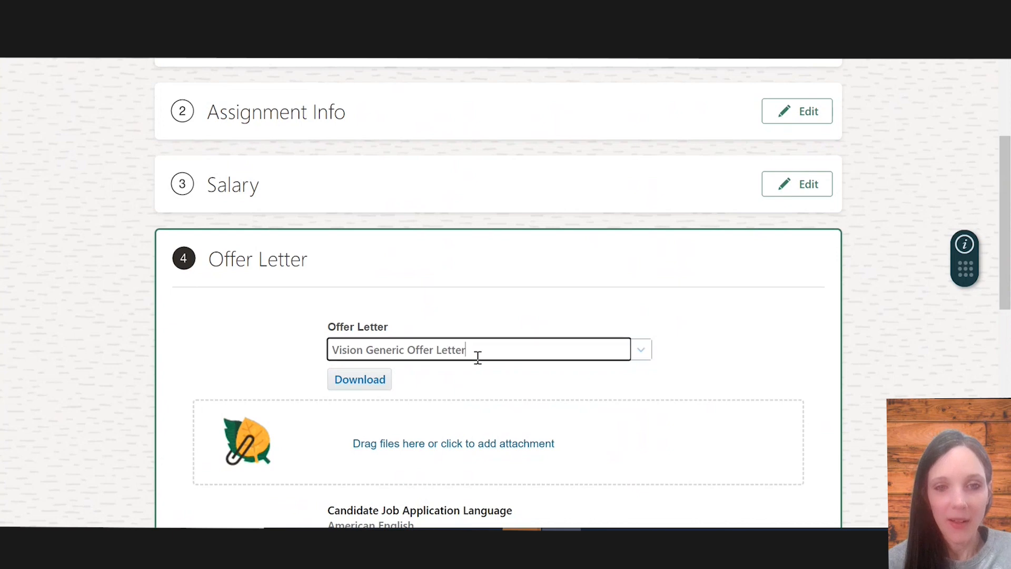
pyautogui.click(641, 350)
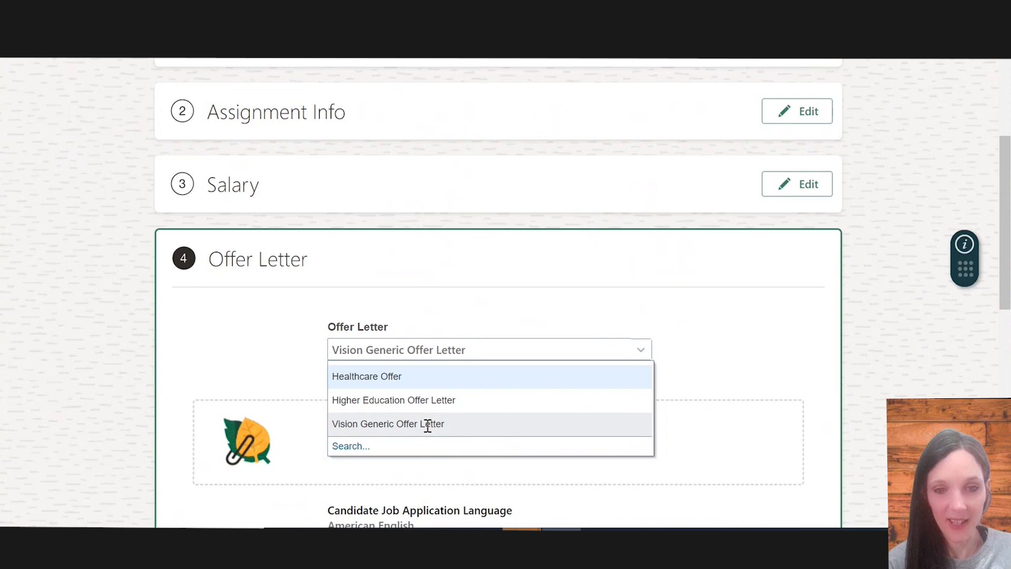
pyautogui.click(183, 316)
# Open HCM Experience Design Studio from the Tools menu
pyautogui.scroll(3, 289, 383)
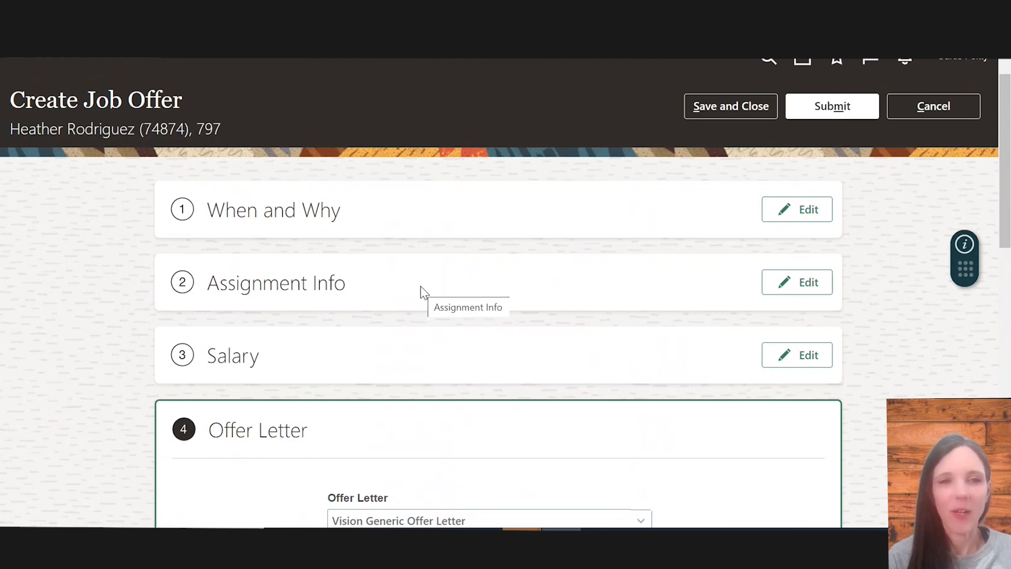
pyautogui.scroll(1, 349, 174)
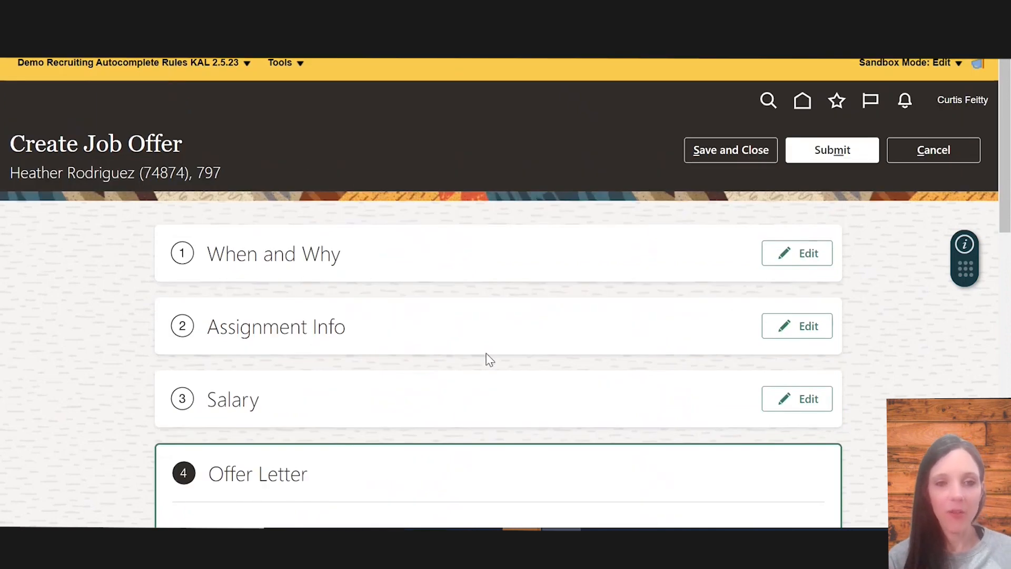
pyautogui.scroll(-1, 487, 358)
pyautogui.scroll(1, 347, 187)
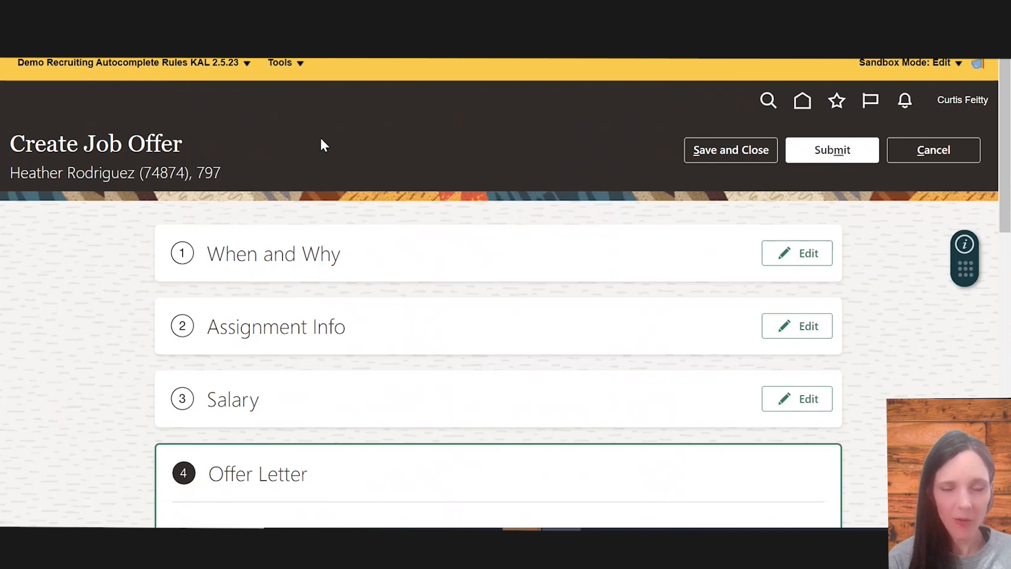
pyautogui.click(305, 65)
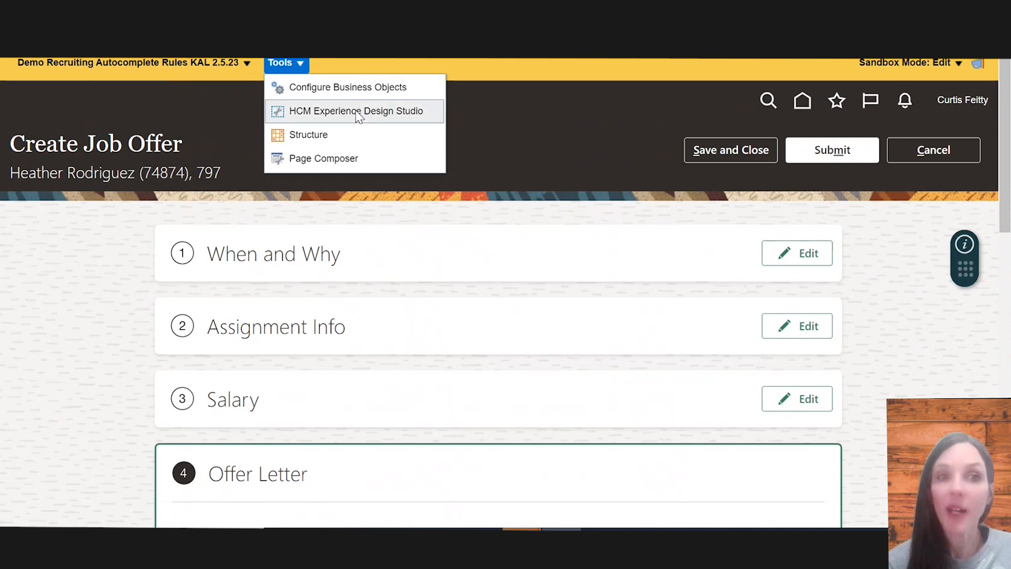
pyautogui.moveTo(359, 111); pyautogui.dragTo(320, 136)
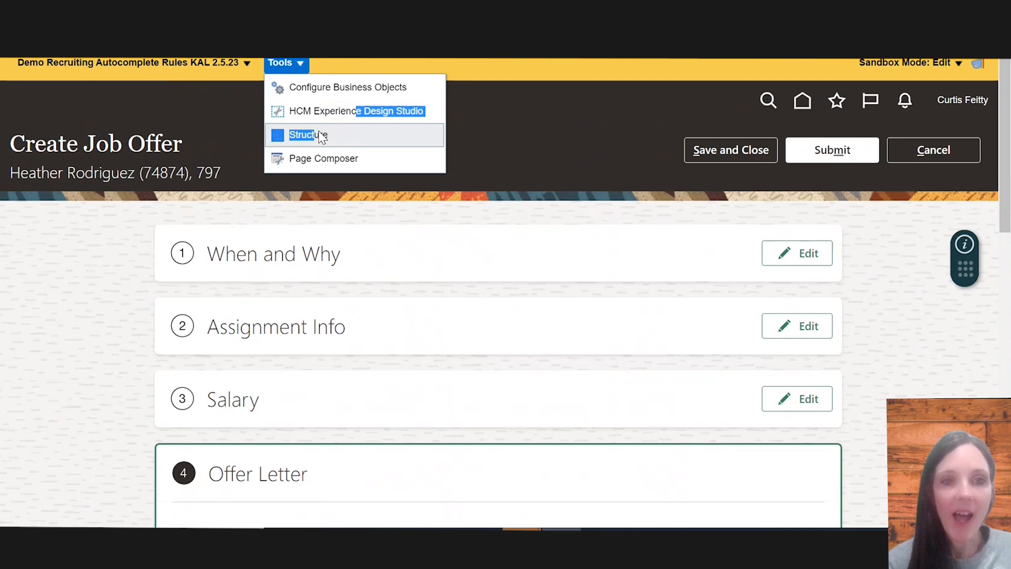
pyautogui.click(353, 113)
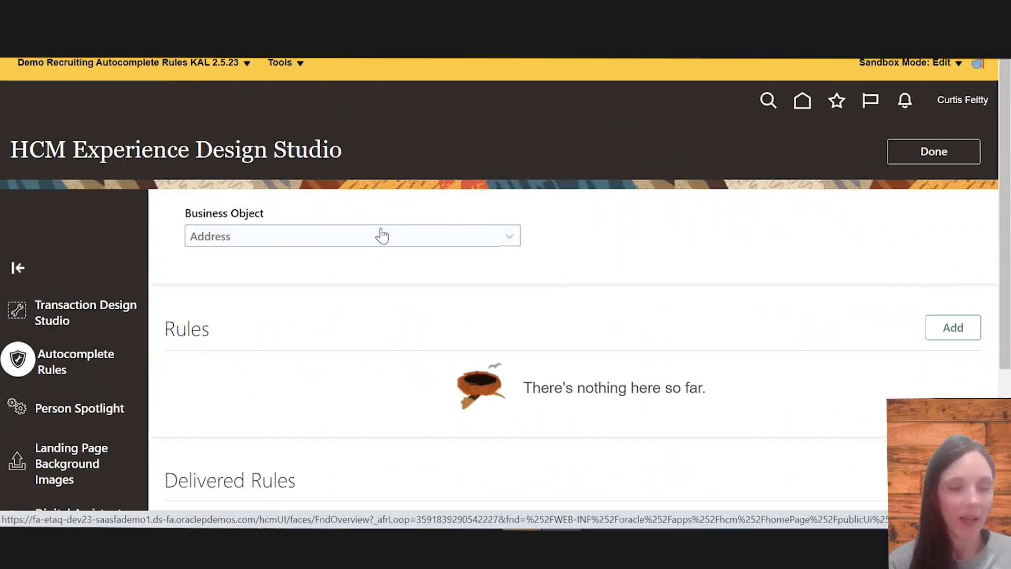
# Browse the Autocomplete Rules business objects and the Transaction Design Studio page
pyautogui.click(289, 236)
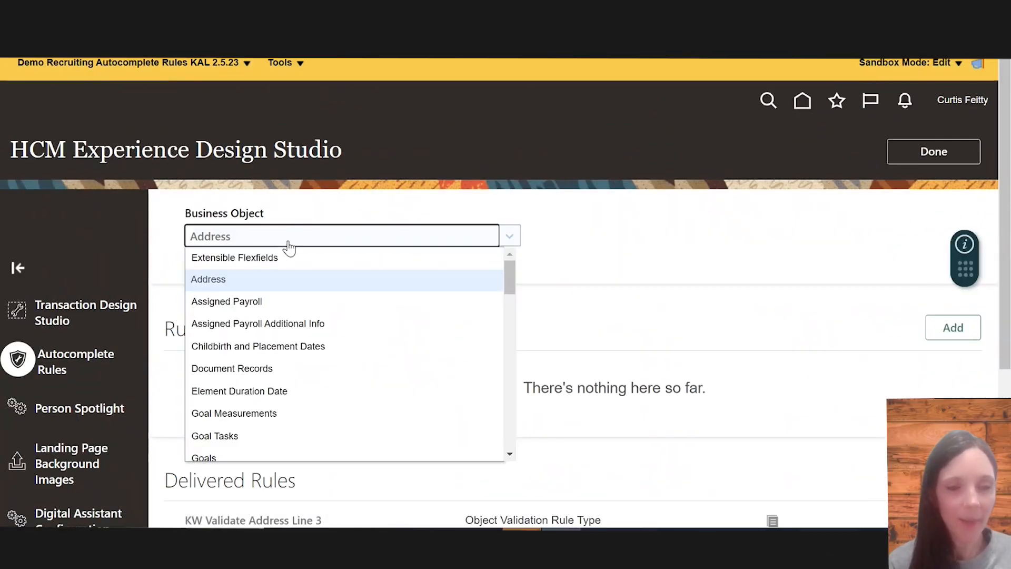
pyautogui.scroll(-10, 330, 369)
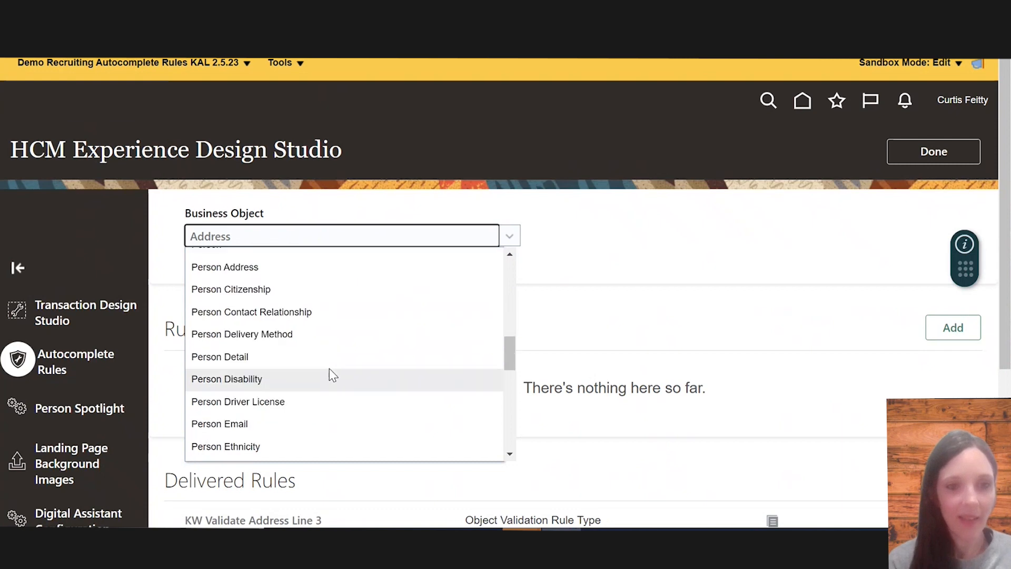
pyautogui.scroll(-8, 329, 368)
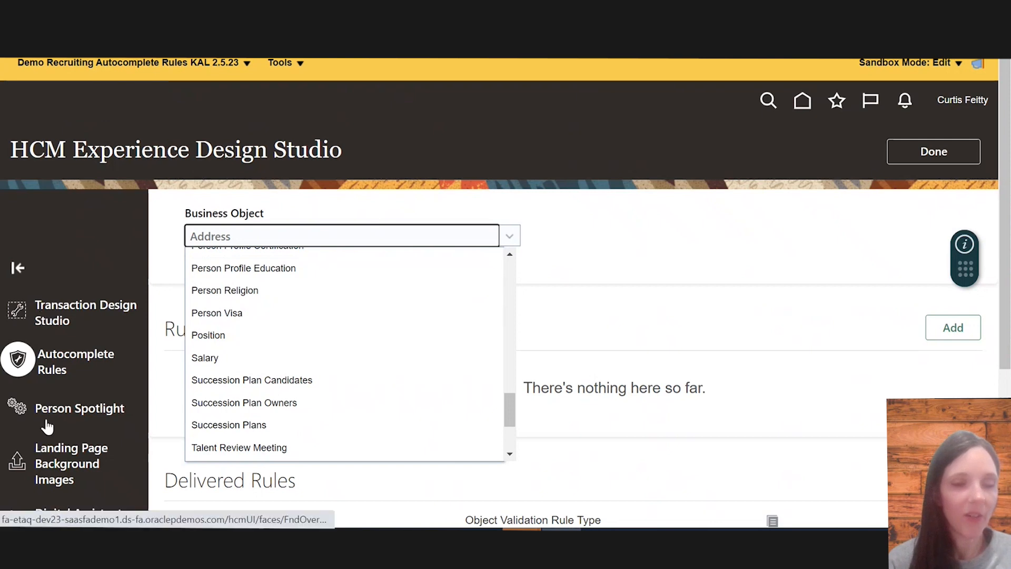
pyautogui.click(131, 387)
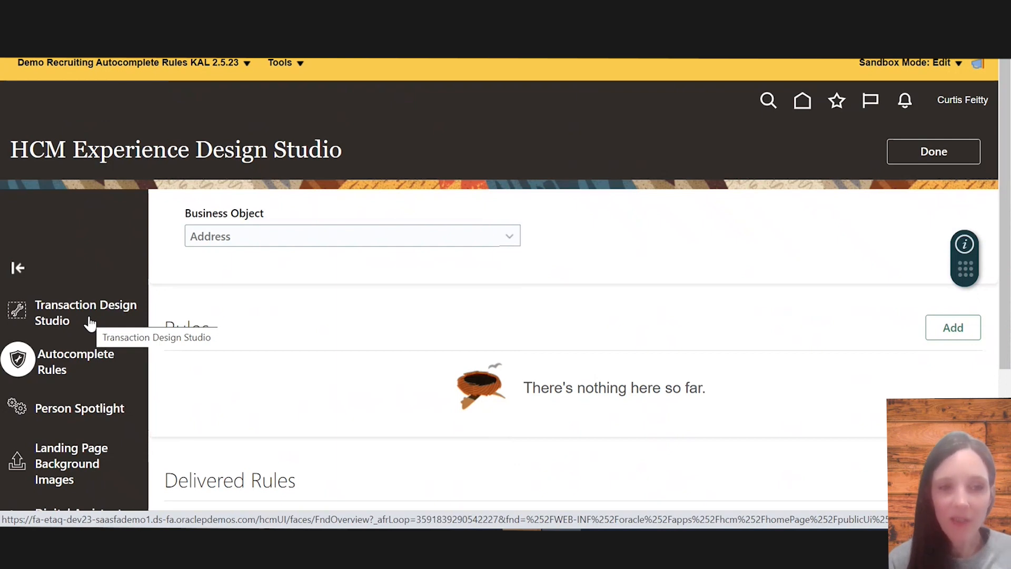
pyautogui.click(94, 308)
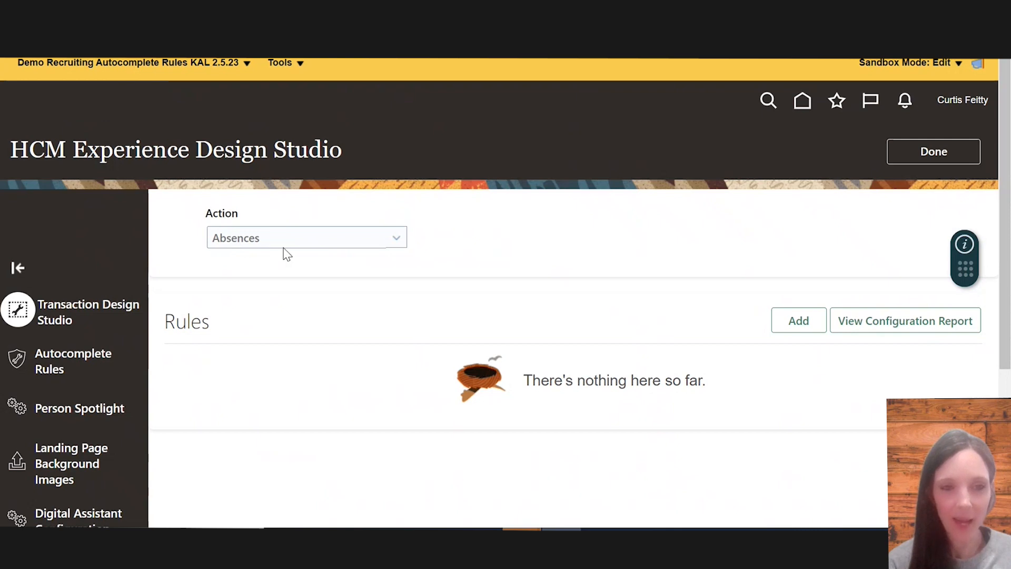
pyautogui.click(78, 361)
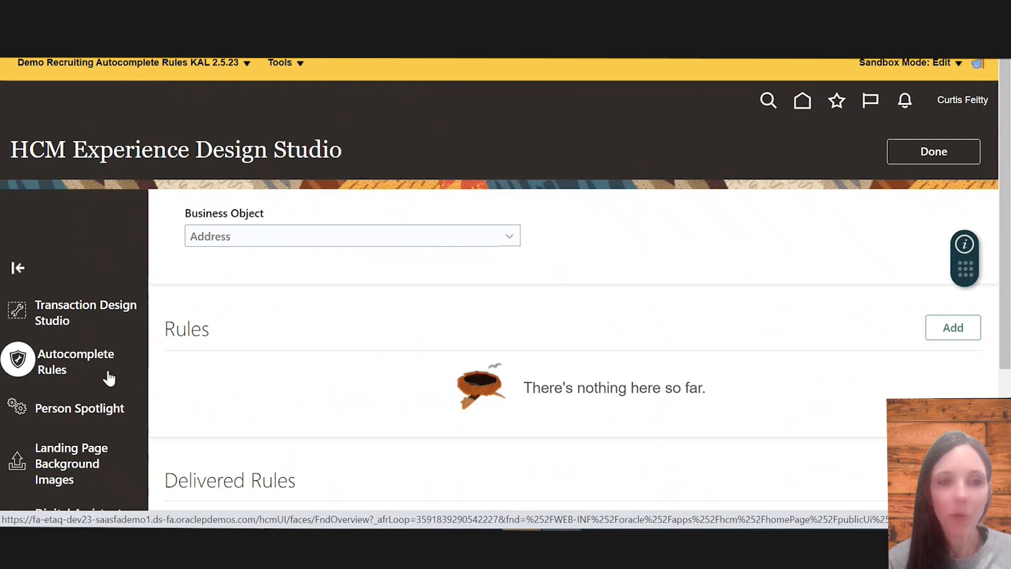
# Switch the autocomplete rules business object to Salary
pyautogui.click(257, 241)
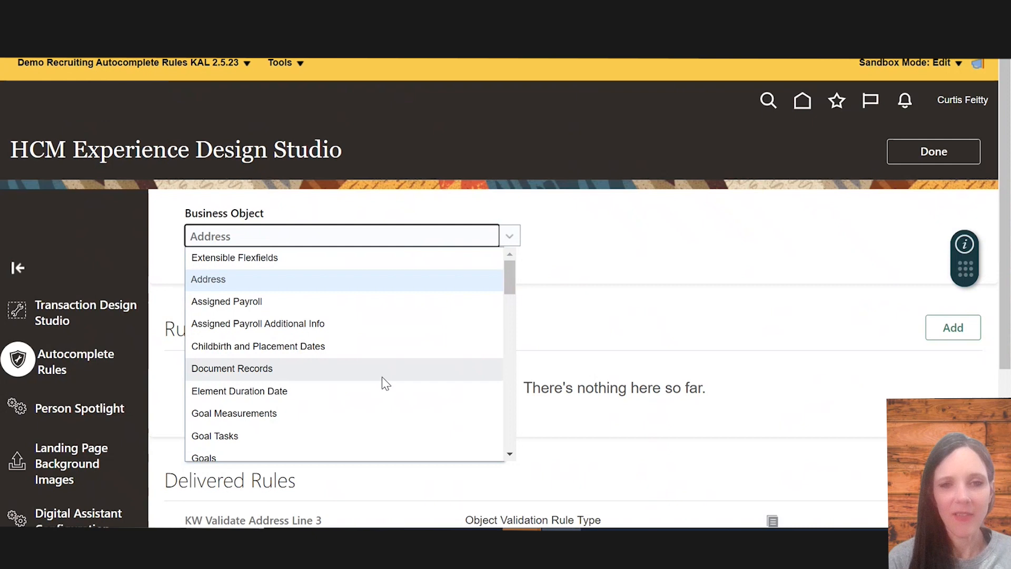
pyautogui.scroll(-3, 381, 377)
pyautogui.scroll(-1, 397, 394)
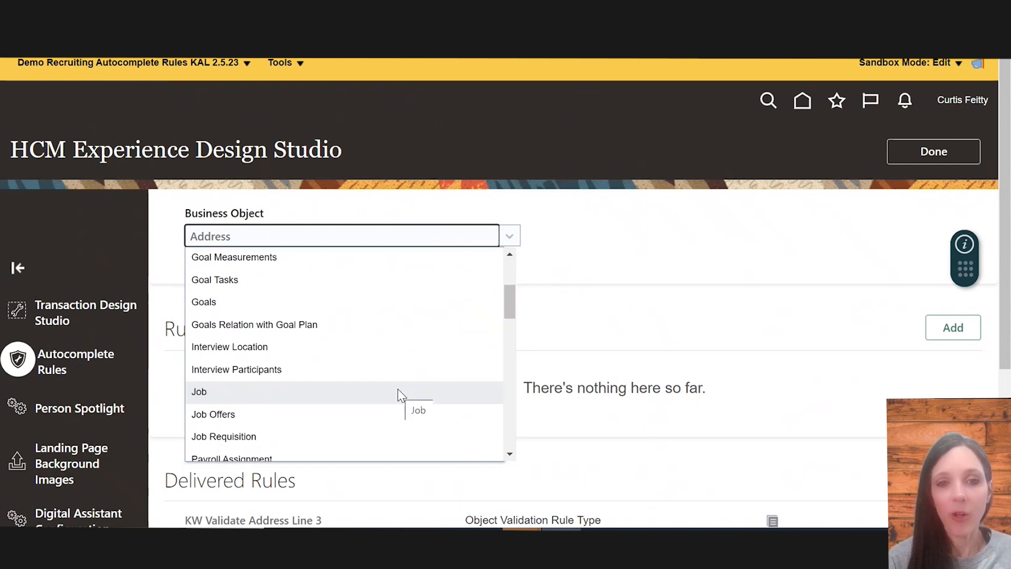
pyautogui.scroll(-4, 397, 389)
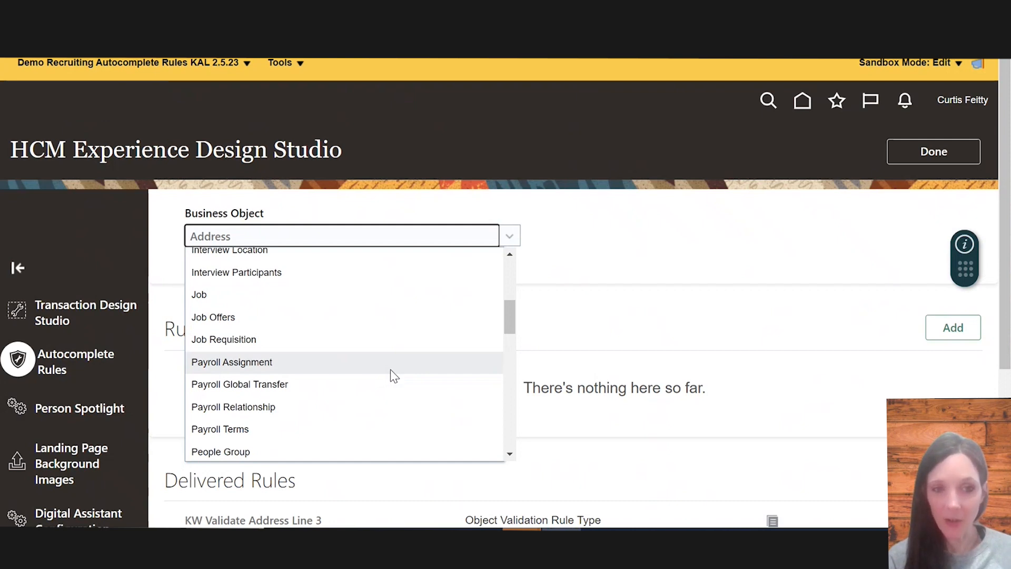
pyautogui.scroll(-3, 384, 420)
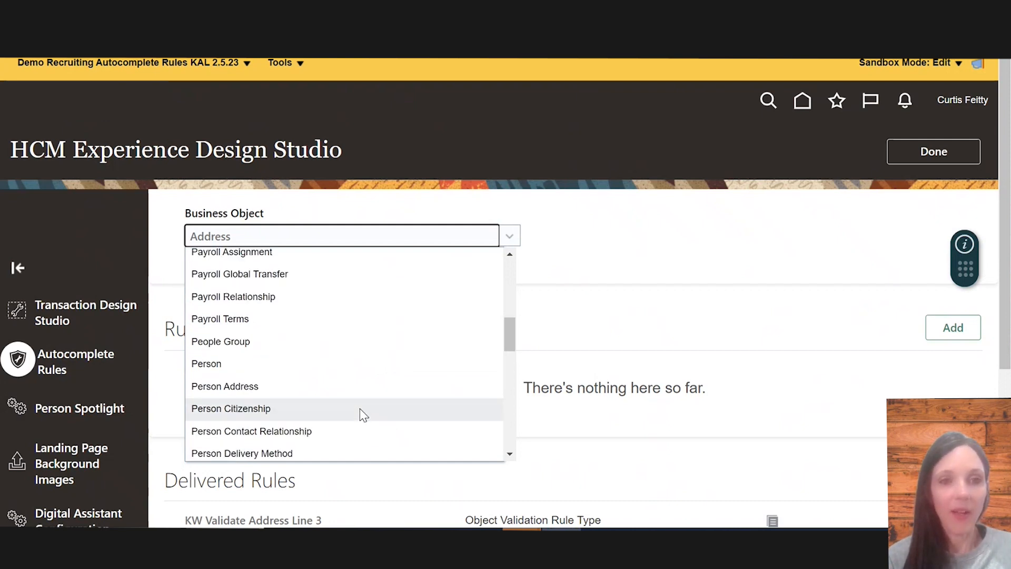
pyautogui.scroll(-1, 340, 364)
pyautogui.scroll(-5, 339, 369)
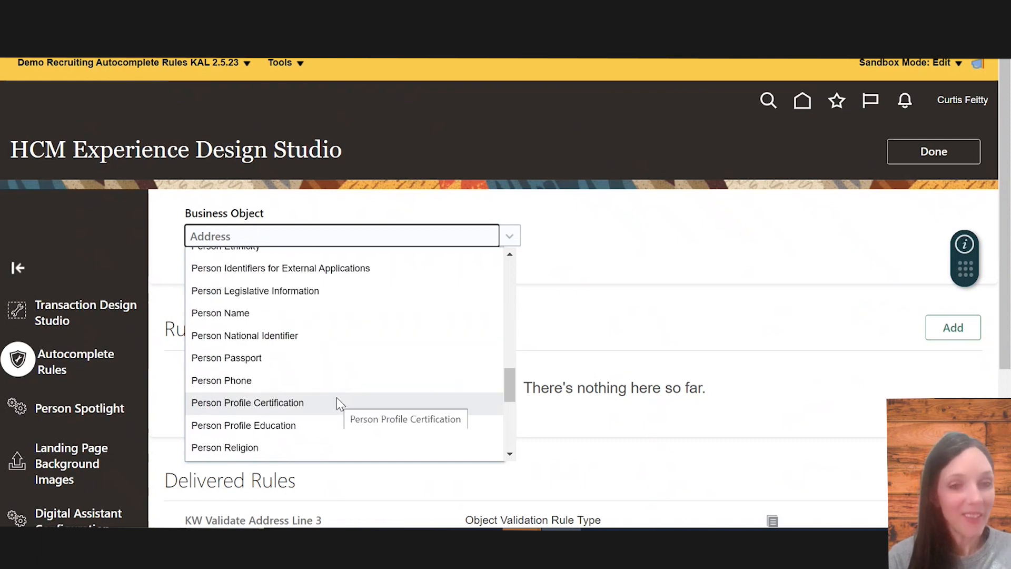
pyautogui.scroll(-3, 336, 402)
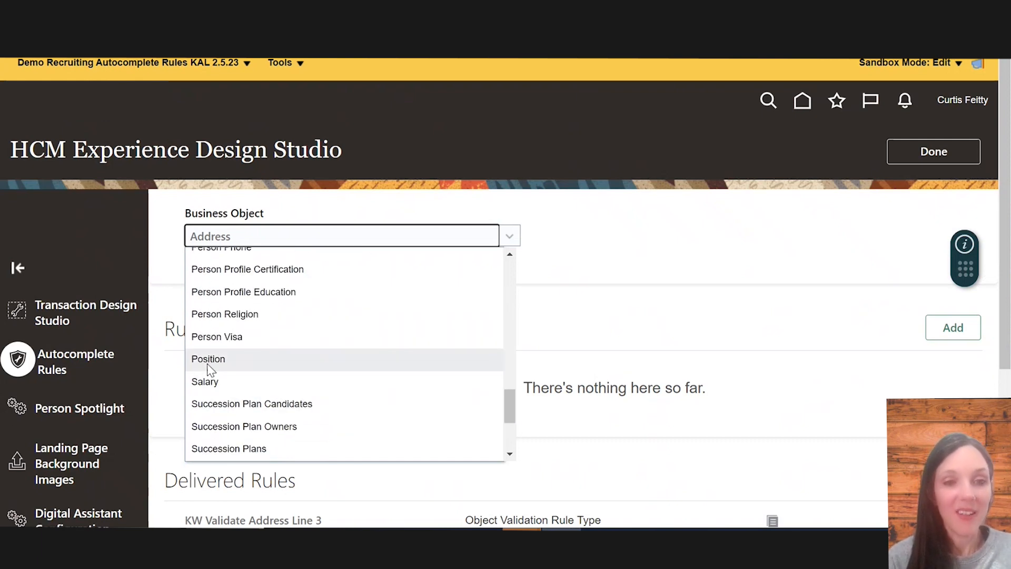
pyautogui.click(210, 380)
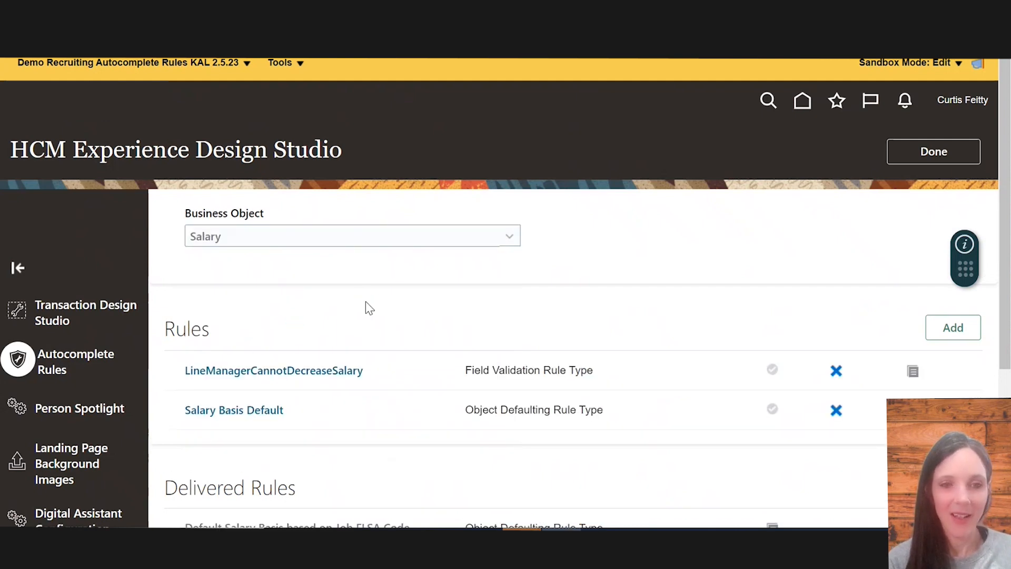
pyautogui.moveTo(166, 322); pyautogui.dragTo(706, 418)
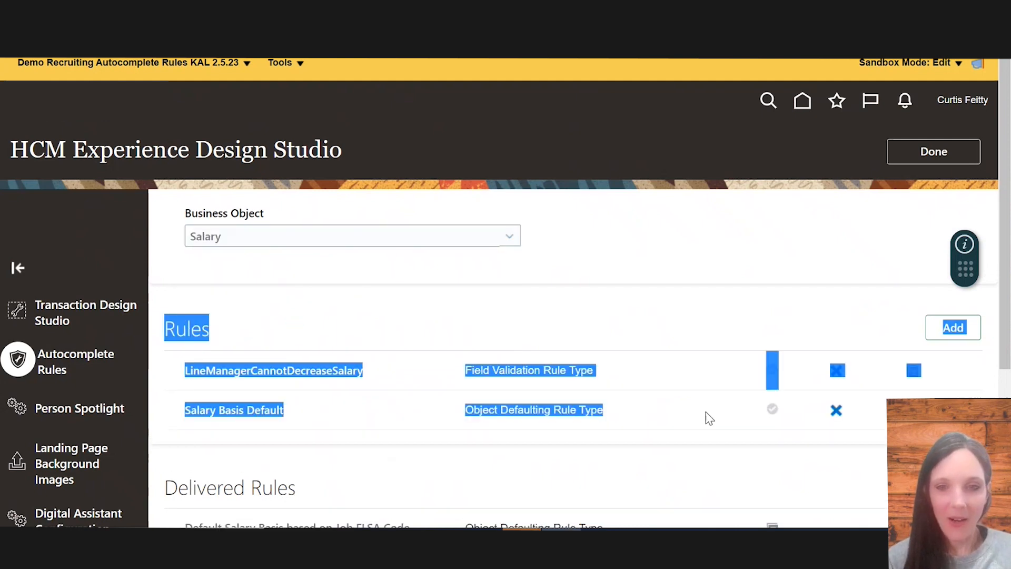
pyautogui.click(482, 304)
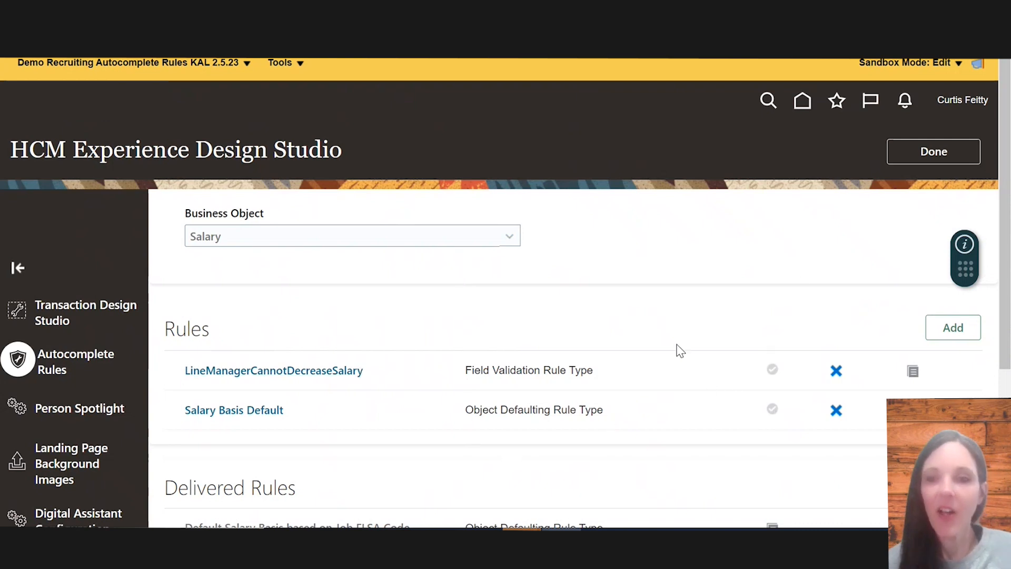
# Add a new Object Defaulting rule on Salary named "Demo Salary Basis for Business Unit"
pyautogui.click(938, 329)
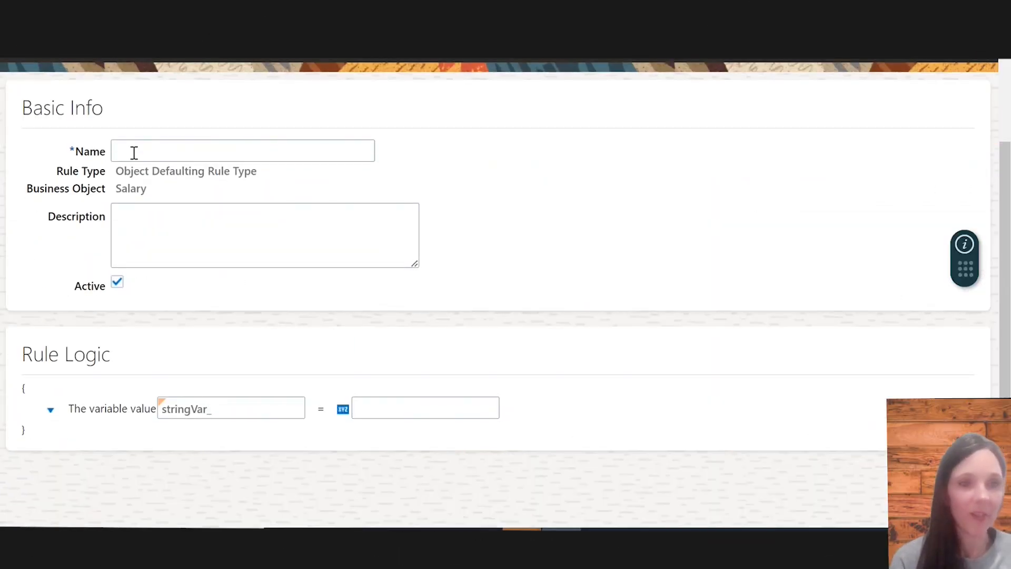
pyautogui.click(134, 153)
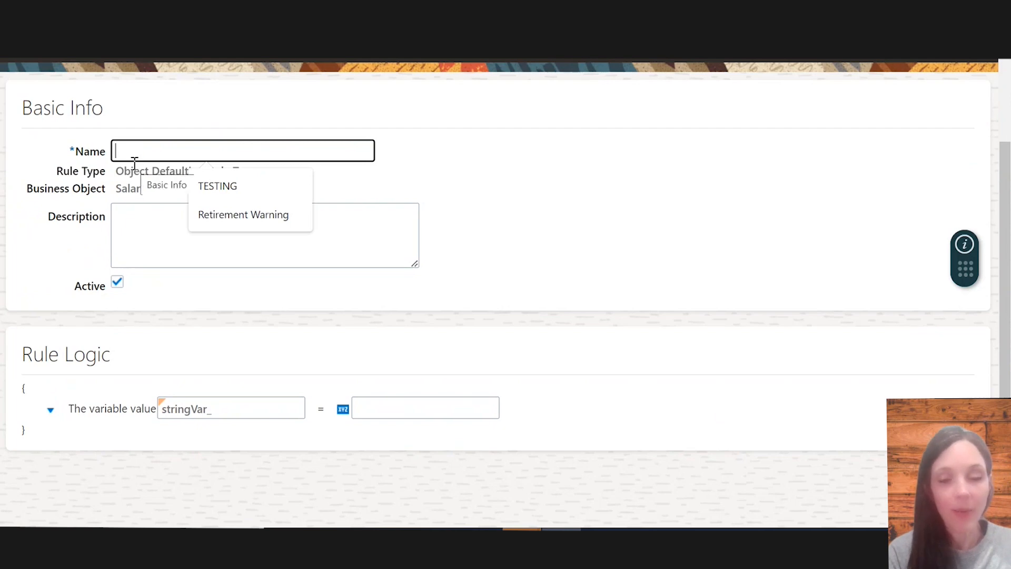
pyautogui.write('Demo Sala')
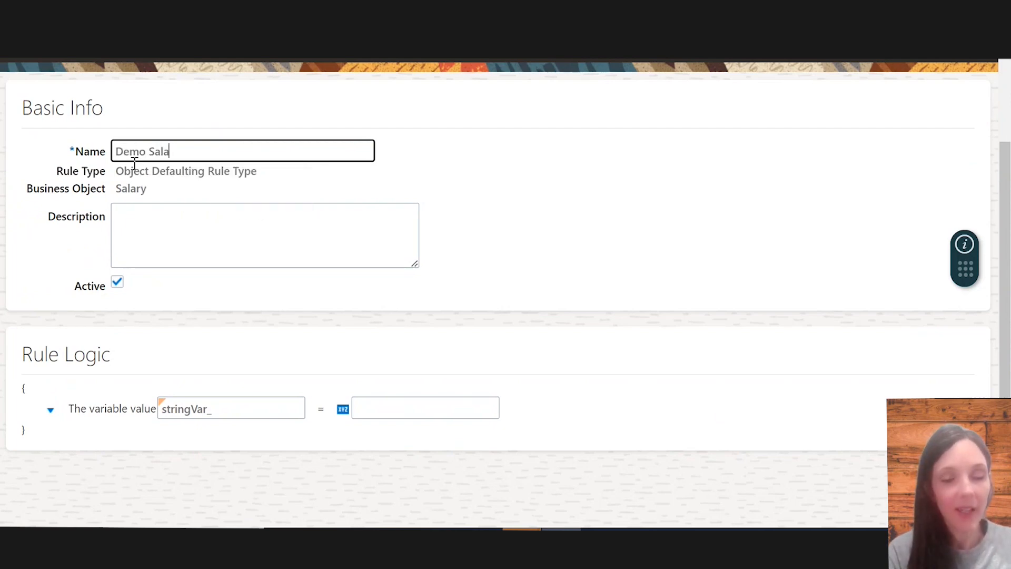
pyautogui.write('ry Basis for Business Unit')
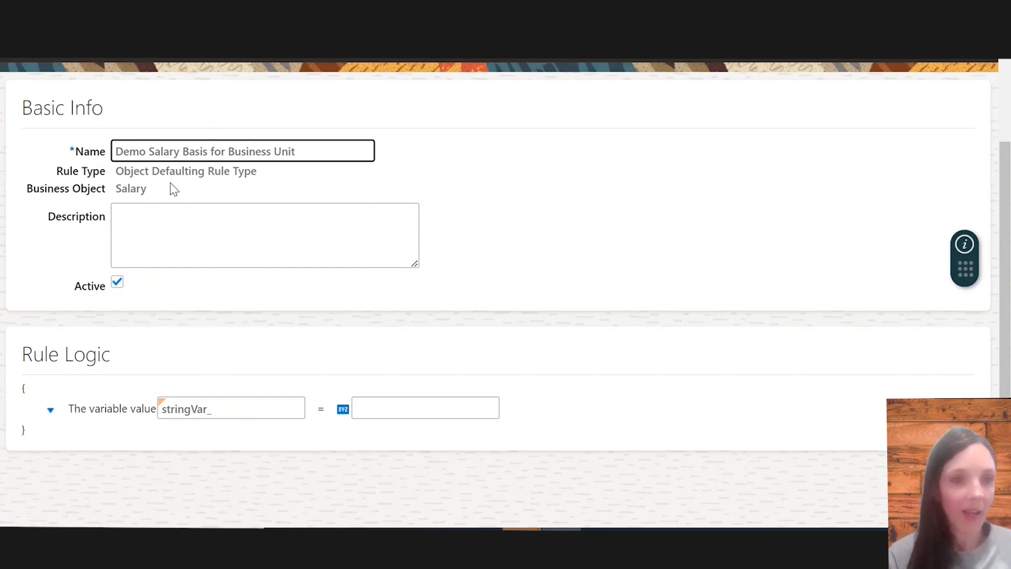
pyautogui.click(158, 235)
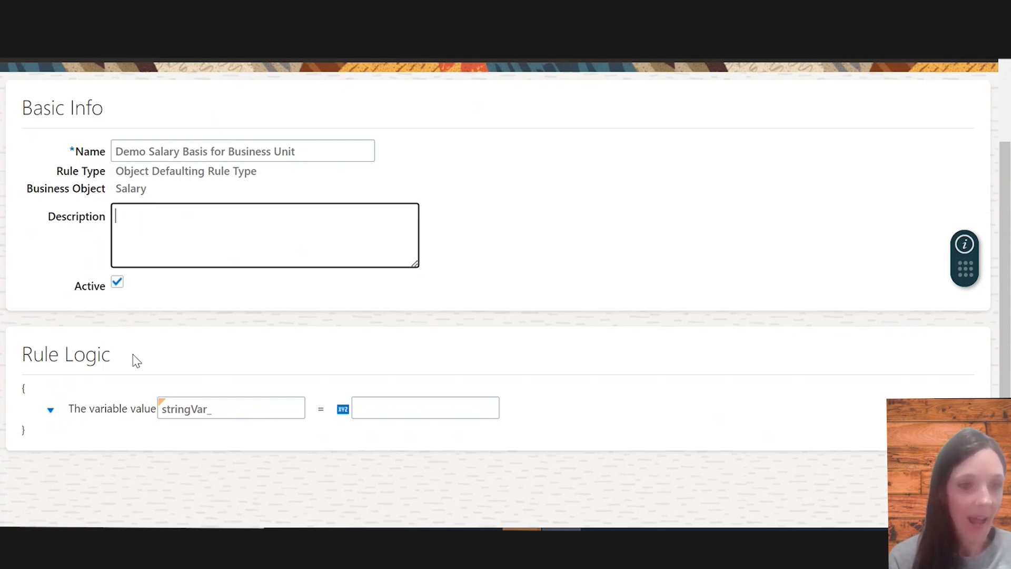
pyautogui.scroll(-1, 135, 400)
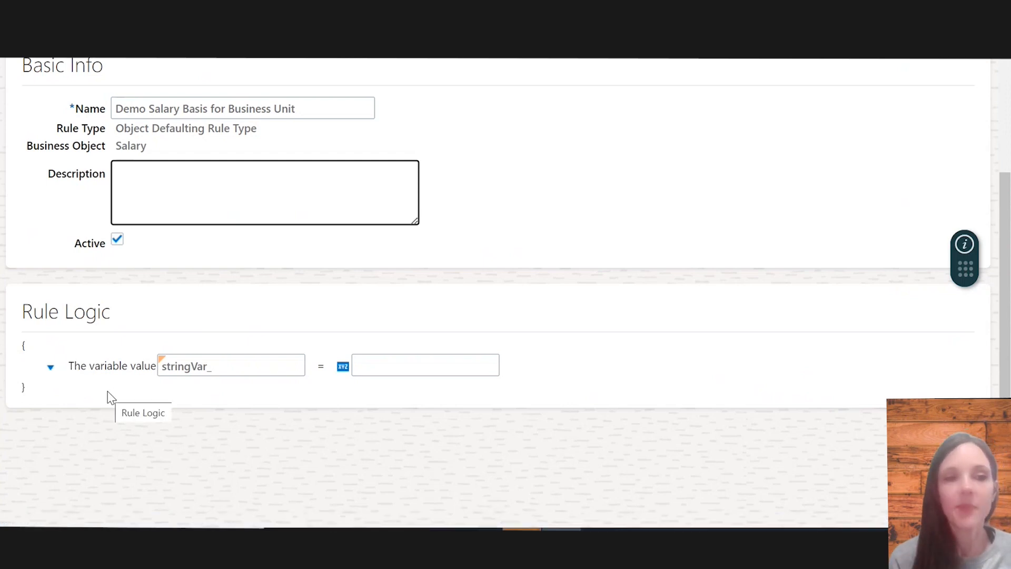
pyautogui.click(51, 370)
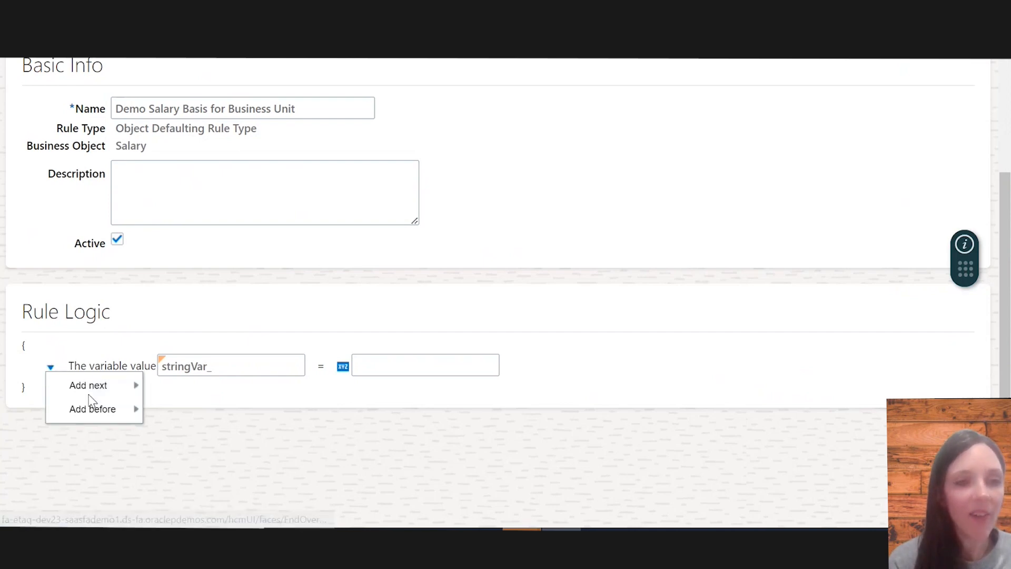
pyautogui.moveTo(128, 387)
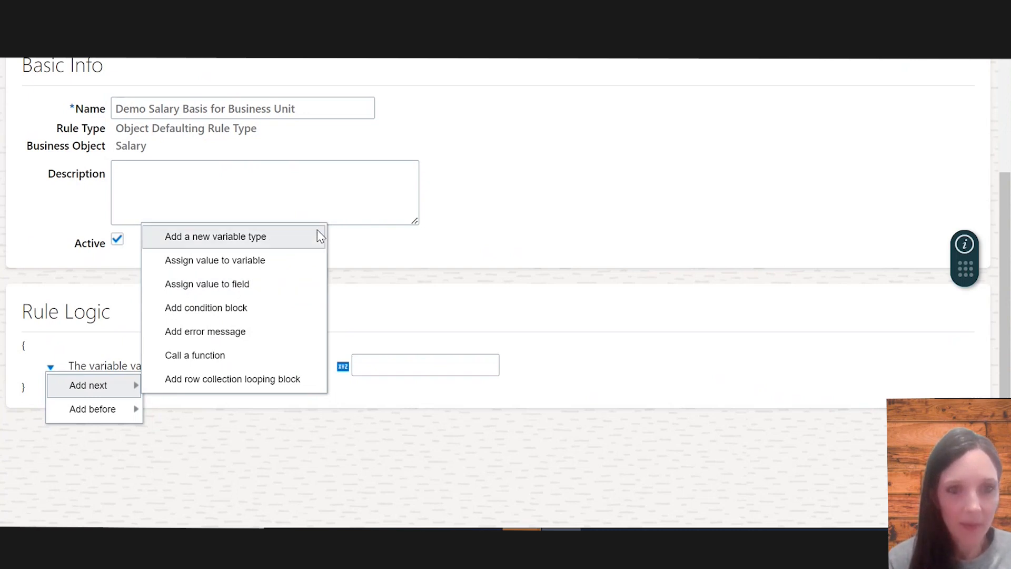
pyautogui.click(276, 247)
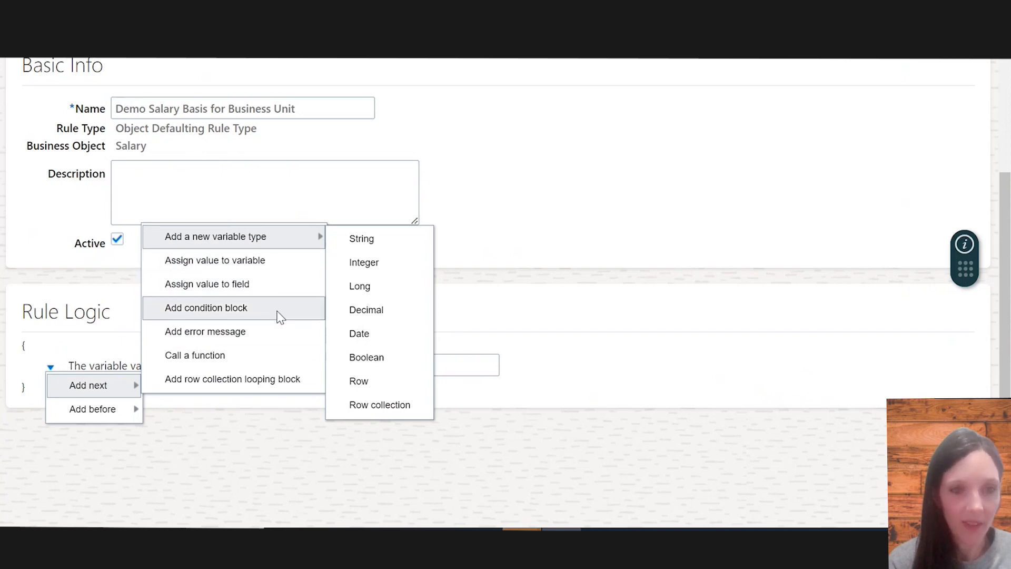
pyautogui.click(530, 320)
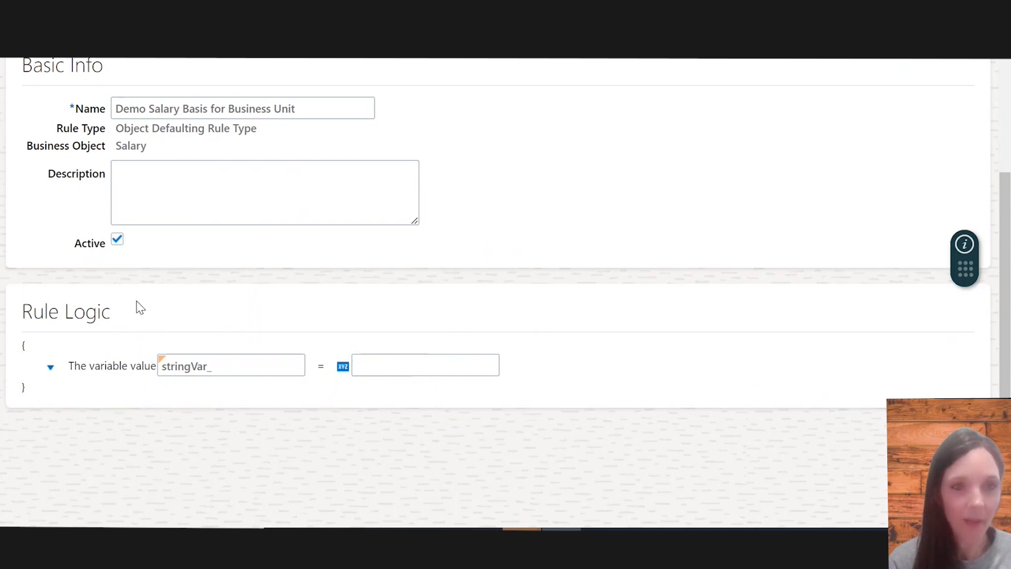
pyautogui.scroll(1, 138, 308)
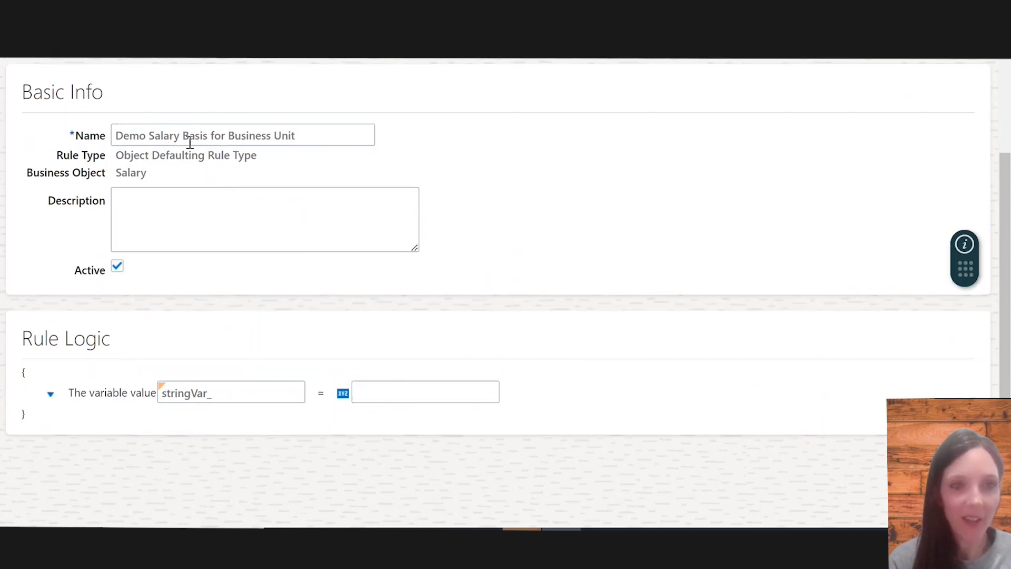
pyautogui.scroll(-1, 249, 216)
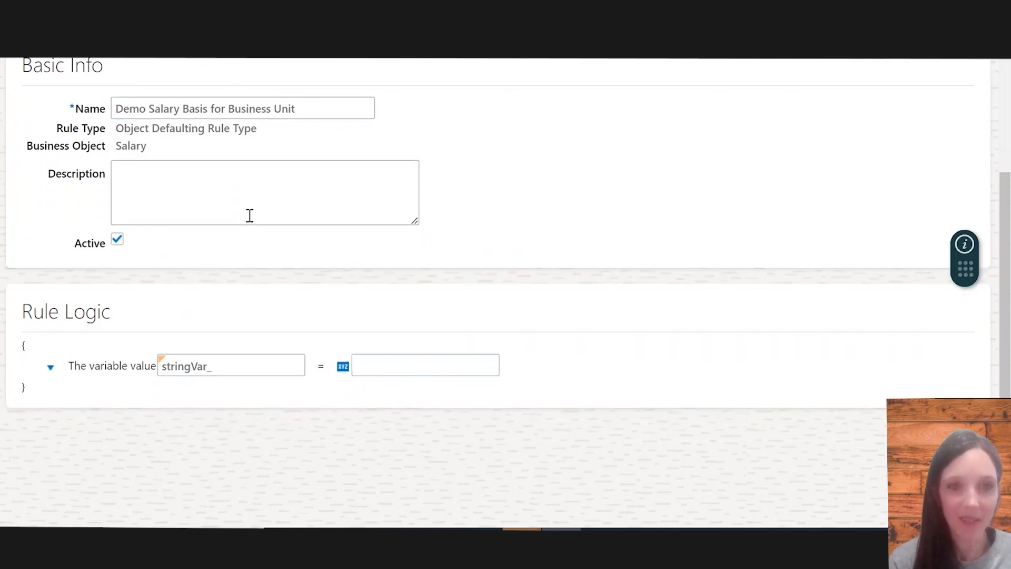
pyautogui.scroll(1, 264, 282)
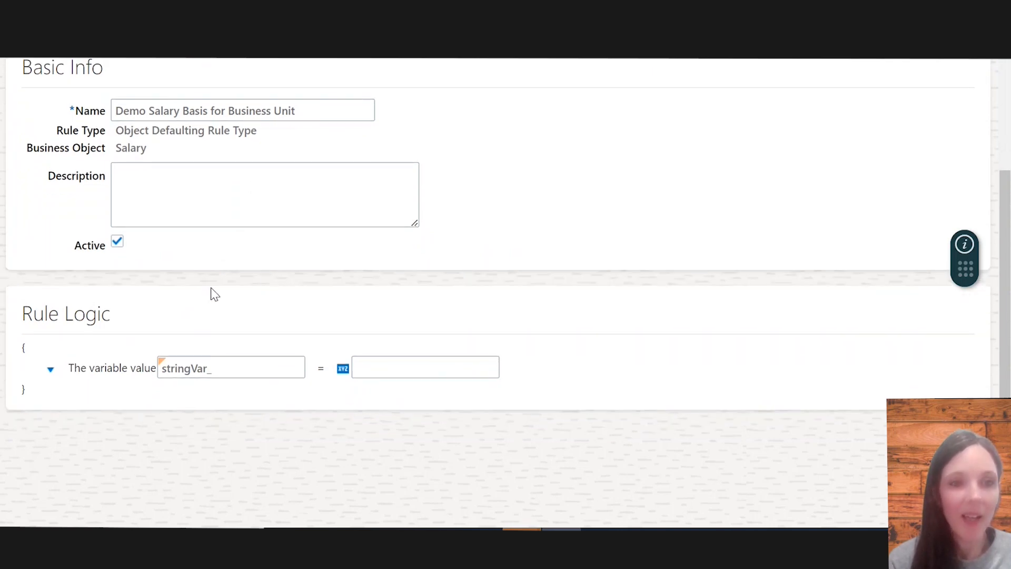
pyautogui.click(49, 372)
pyautogui.moveTo(77, 393)
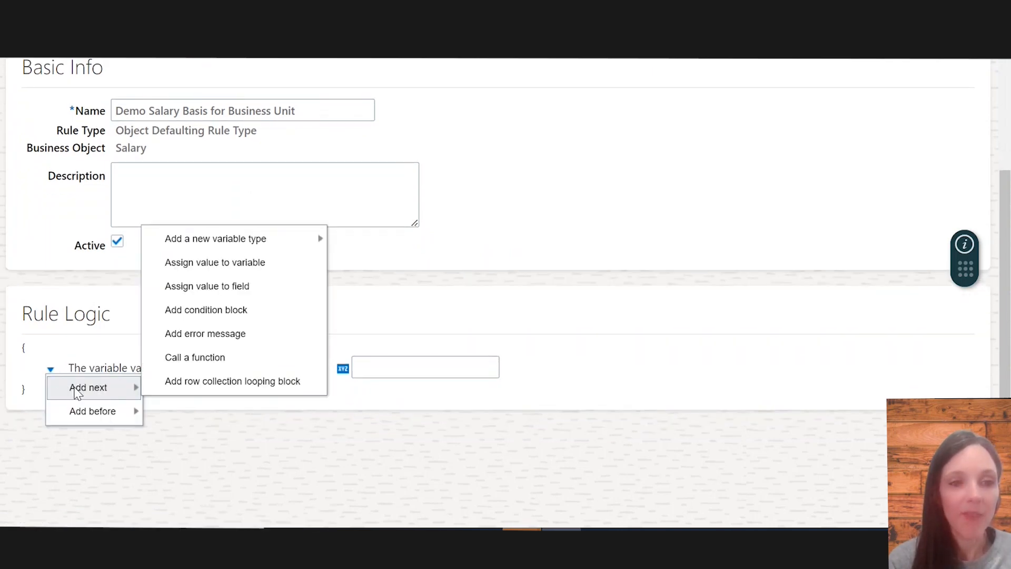
pyautogui.click(88, 348)
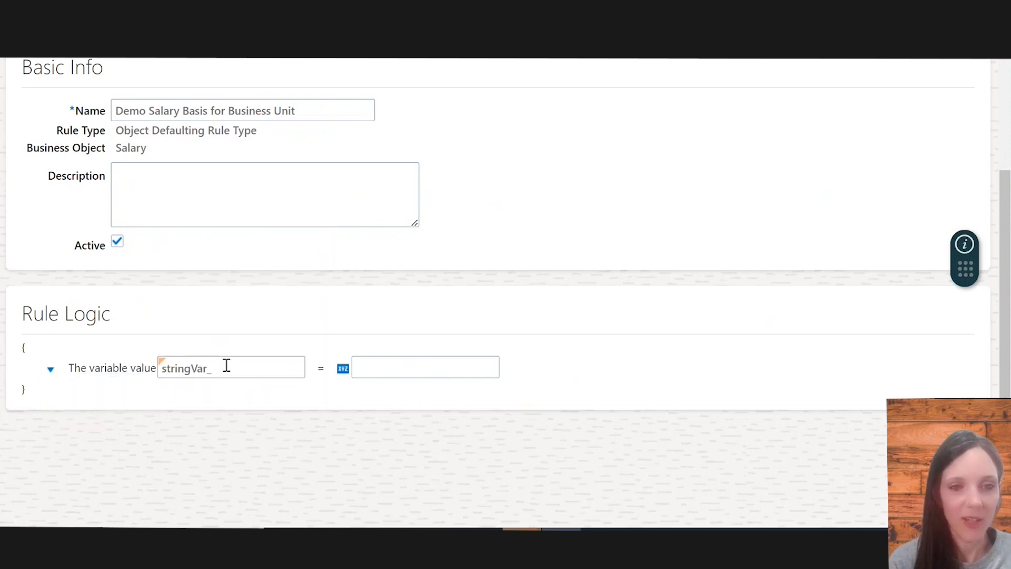
# Add a new Row variable after the string variable and name it rowVar_Assignment
pyautogui.click(51, 372)
pyautogui.moveTo(73, 390)
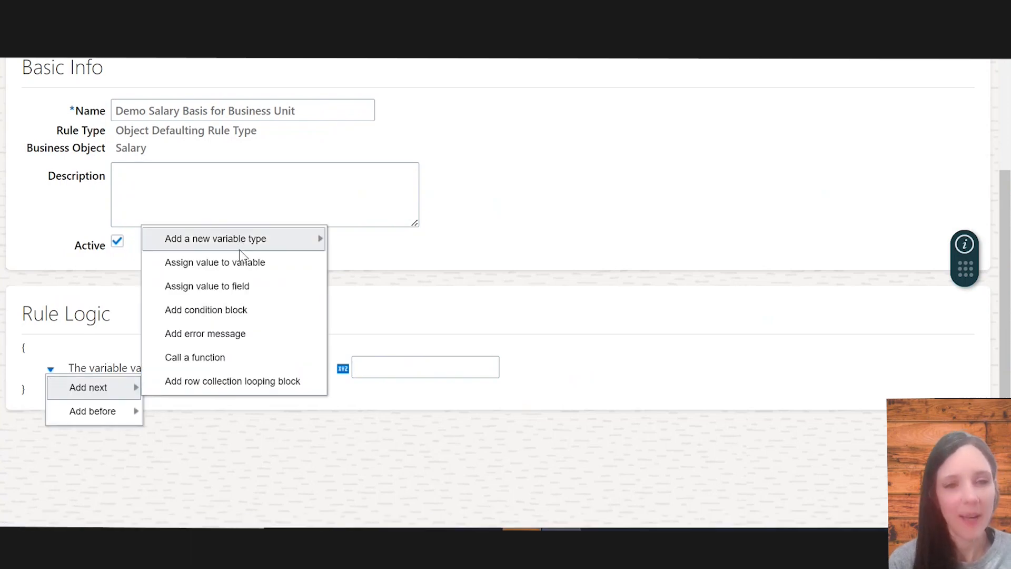
pyautogui.moveTo(262, 240)
pyautogui.click(398, 383)
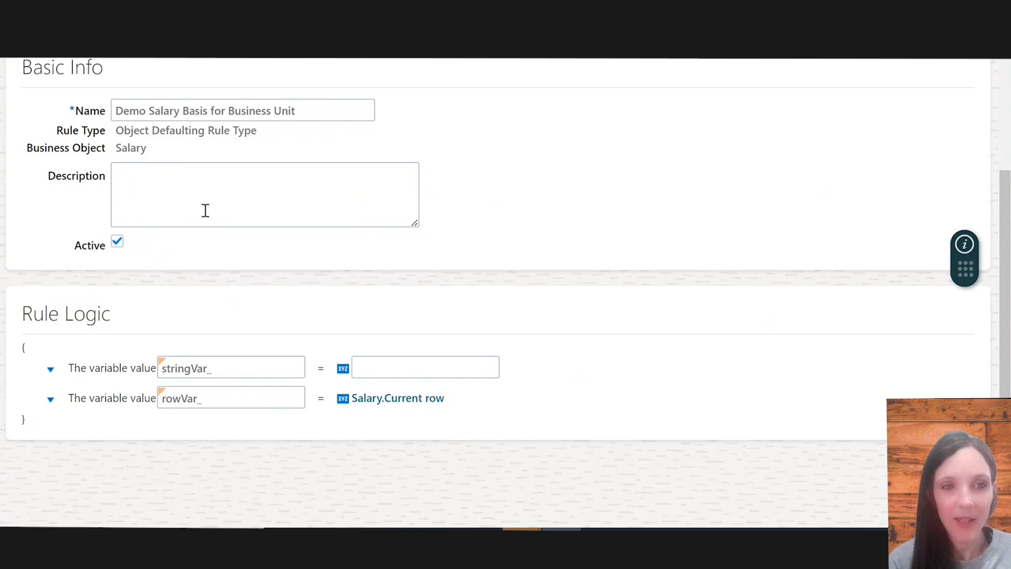
pyautogui.click(220, 399)
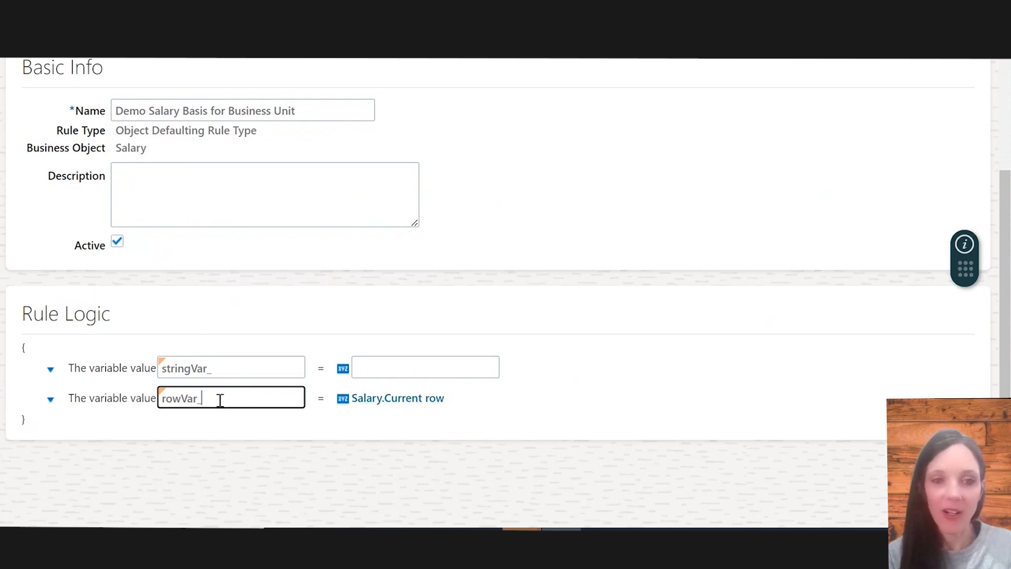
pyautogui.write('Assignment')
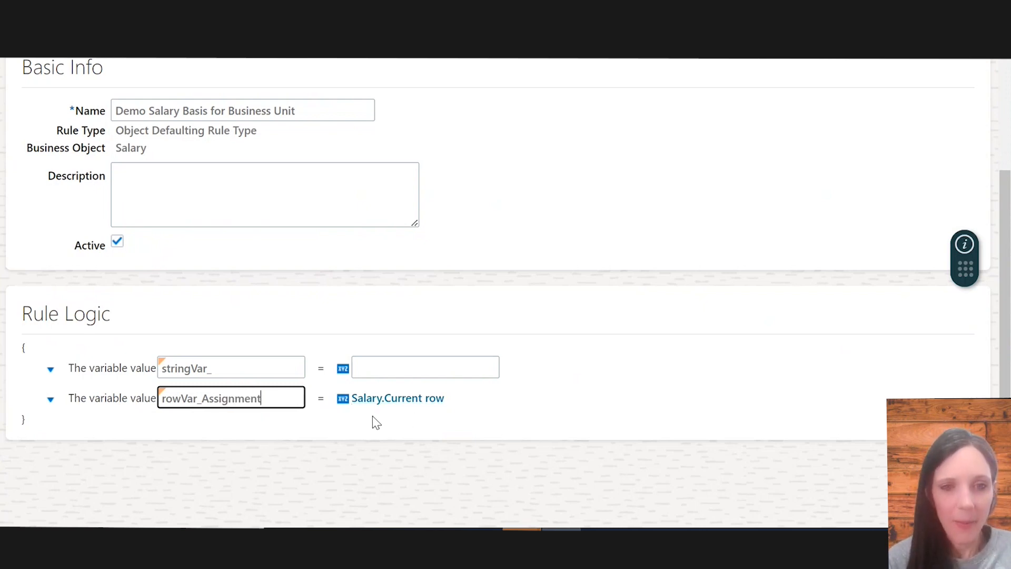
# Change rowVar_Assignment's value to a function returning Get first row of Salary.Get Assignment
pyautogui.click(342, 403)
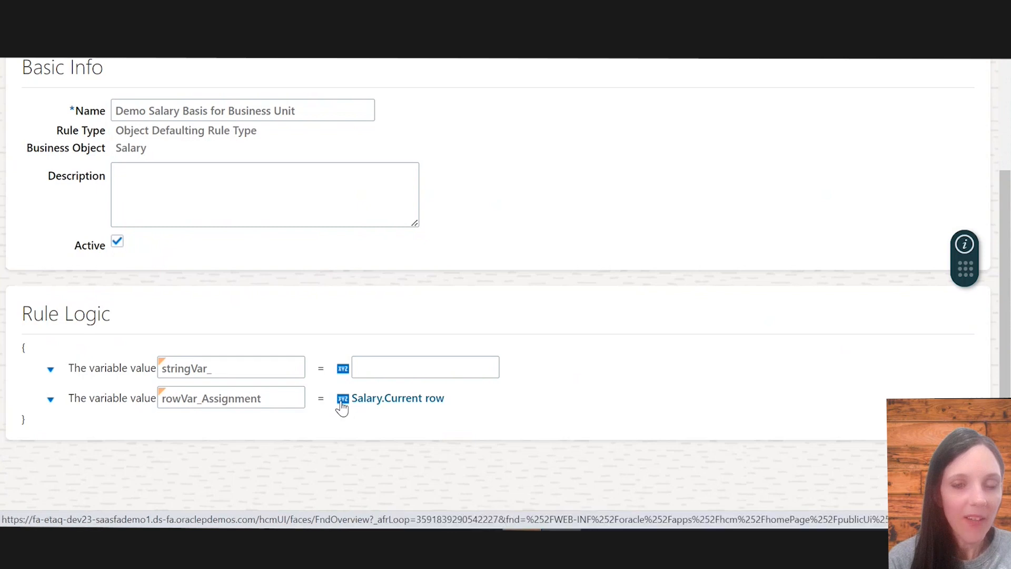
pyautogui.click(342, 403)
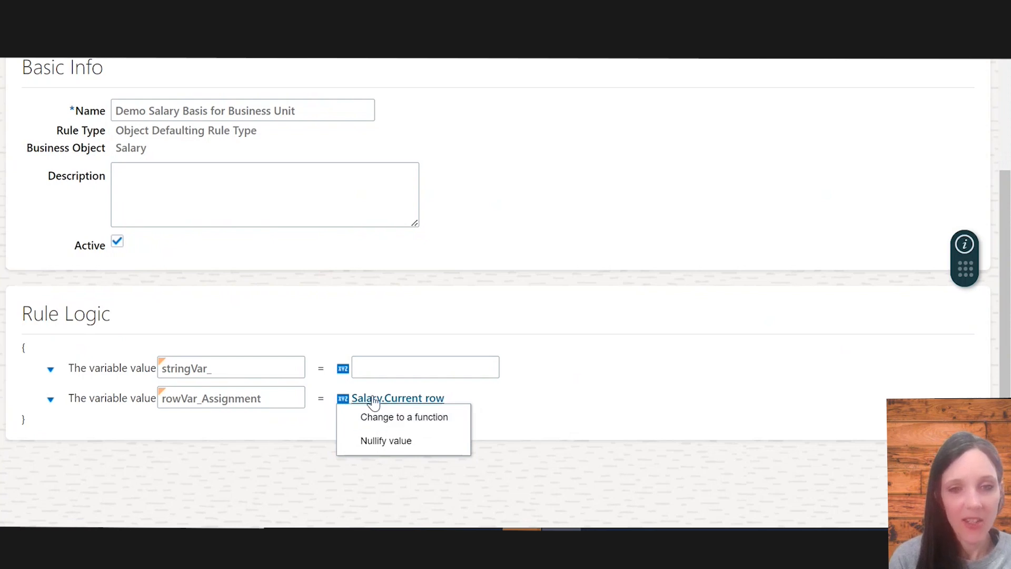
pyautogui.click(418, 420)
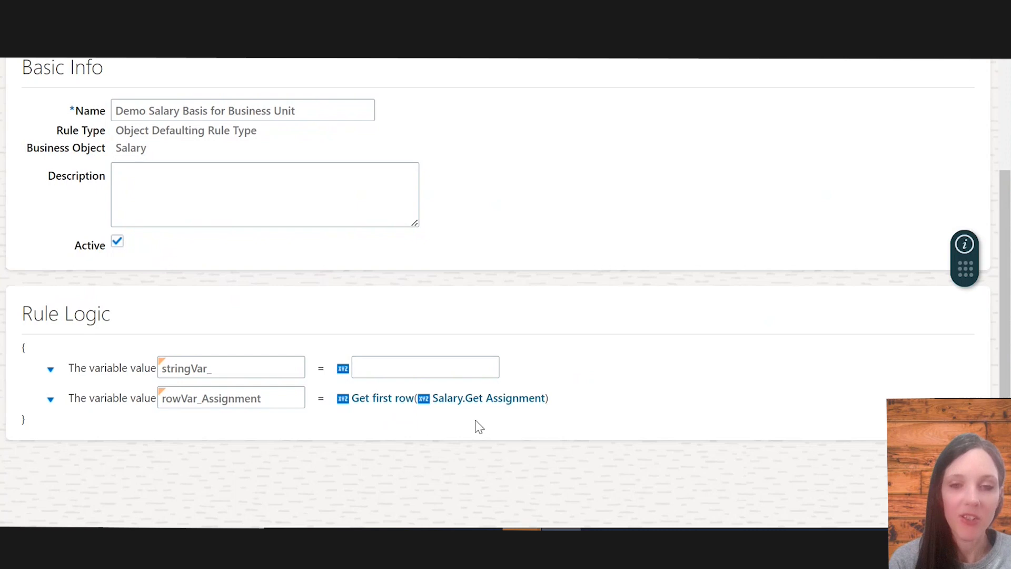
# Add a new Row variable after rowVar_Assignment and name it rowVar_Business_Unit
pyautogui.click(51, 402)
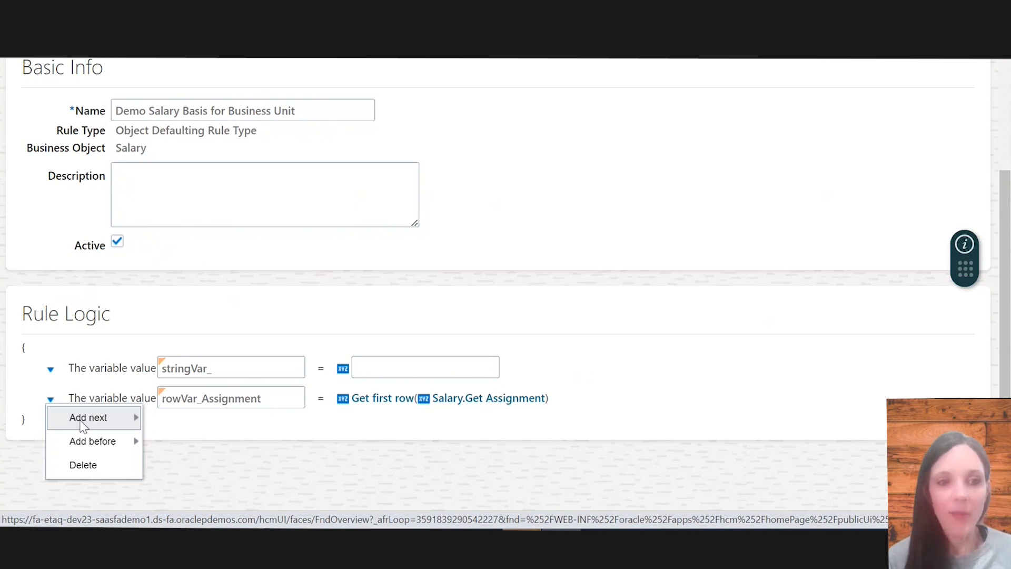
pyautogui.moveTo(82, 419)
pyautogui.moveTo(235, 274)
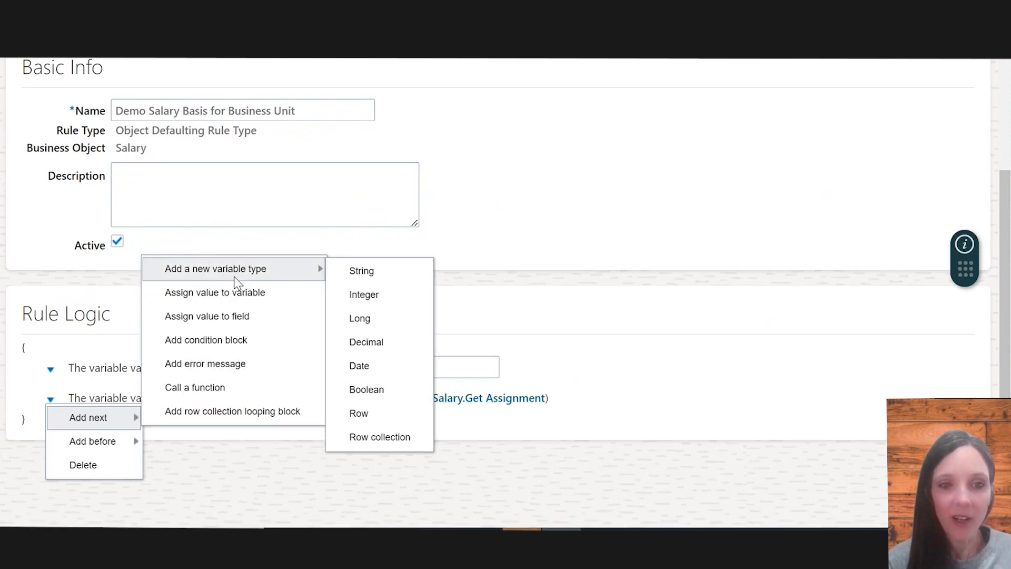
pyautogui.click(400, 419)
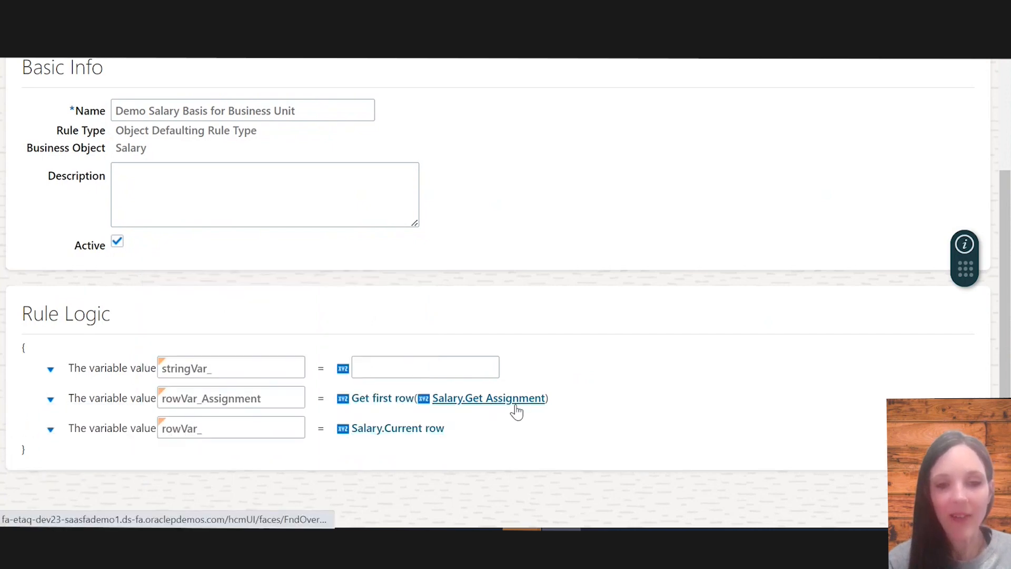
pyautogui.click(246, 431)
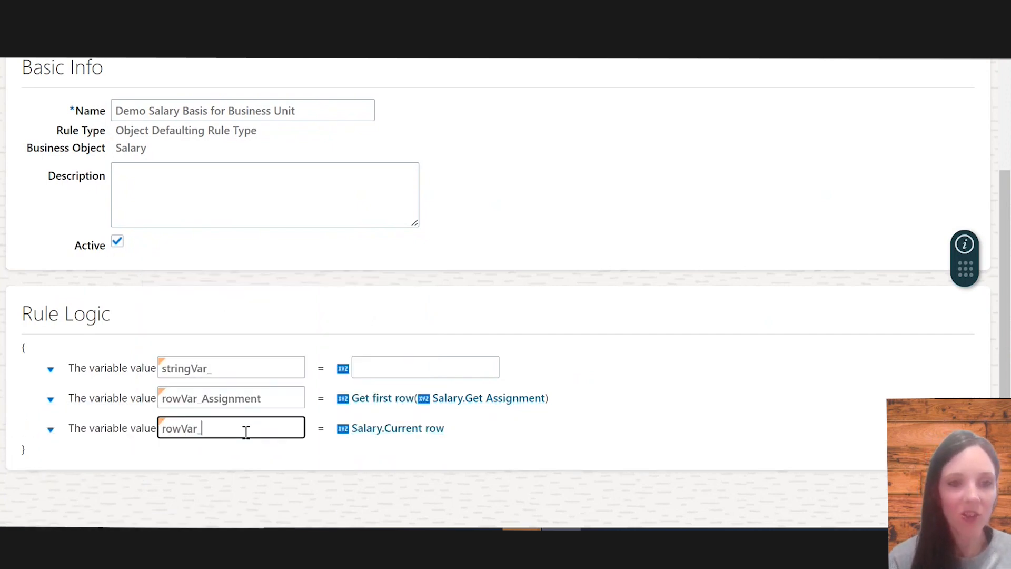
pyautogui.write('Busi')
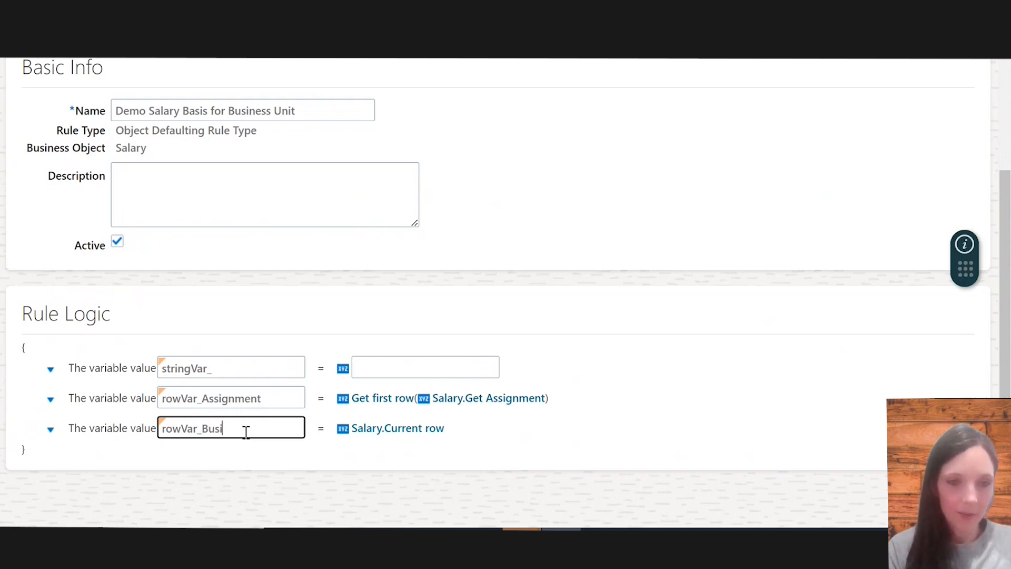
pyautogui.write('nessUnit')
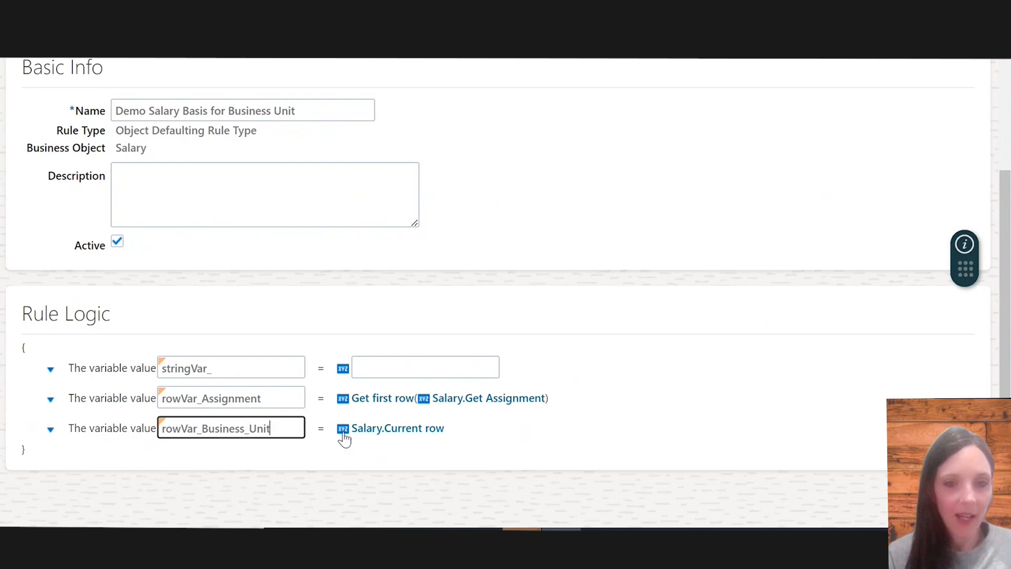
# Set rowVar_Business_Unit's value to rowVar_Assignment.Row Related to Business Unit ID
pyautogui.click(390, 433)
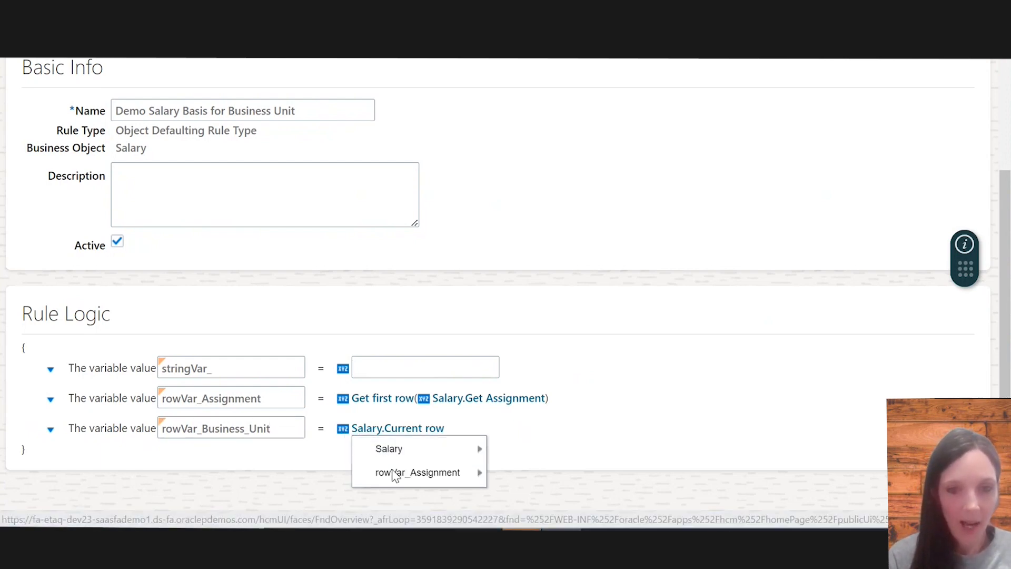
pyautogui.moveTo(393, 473)
pyautogui.scroll(-3, 595, 487)
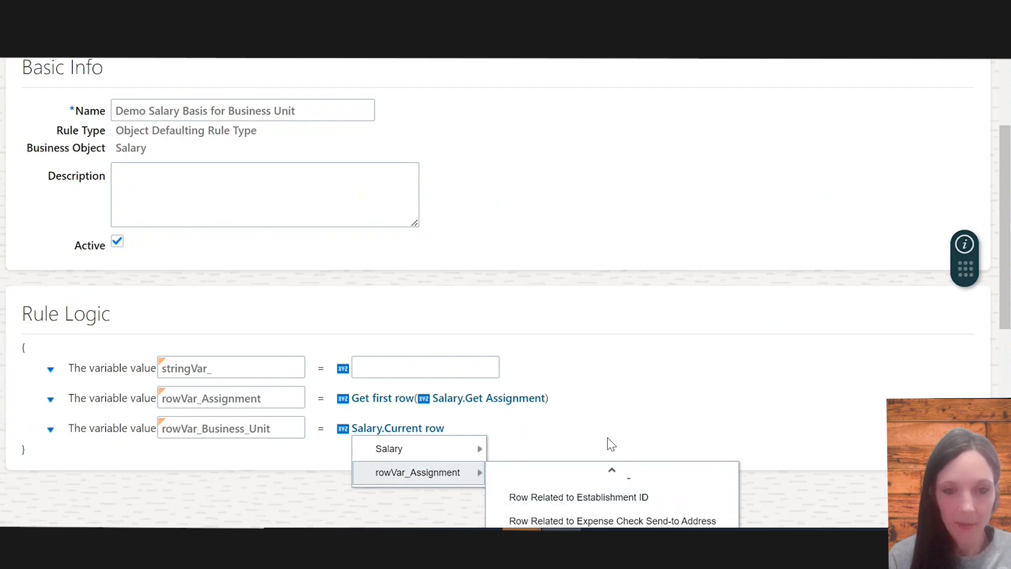
pyautogui.scroll(-3, 608, 437)
pyautogui.scroll(3, 395, 203)
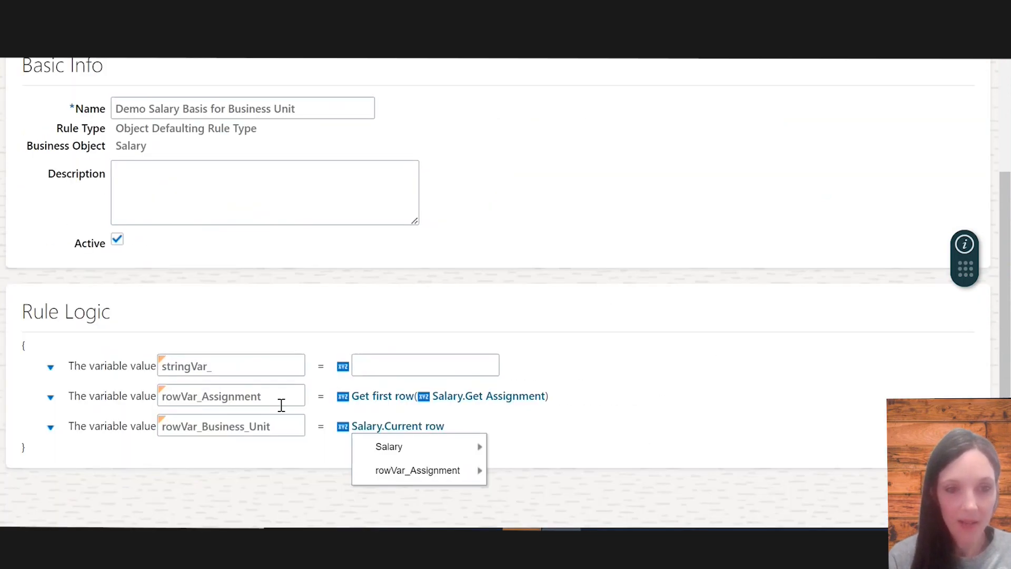
pyautogui.moveTo(435, 476)
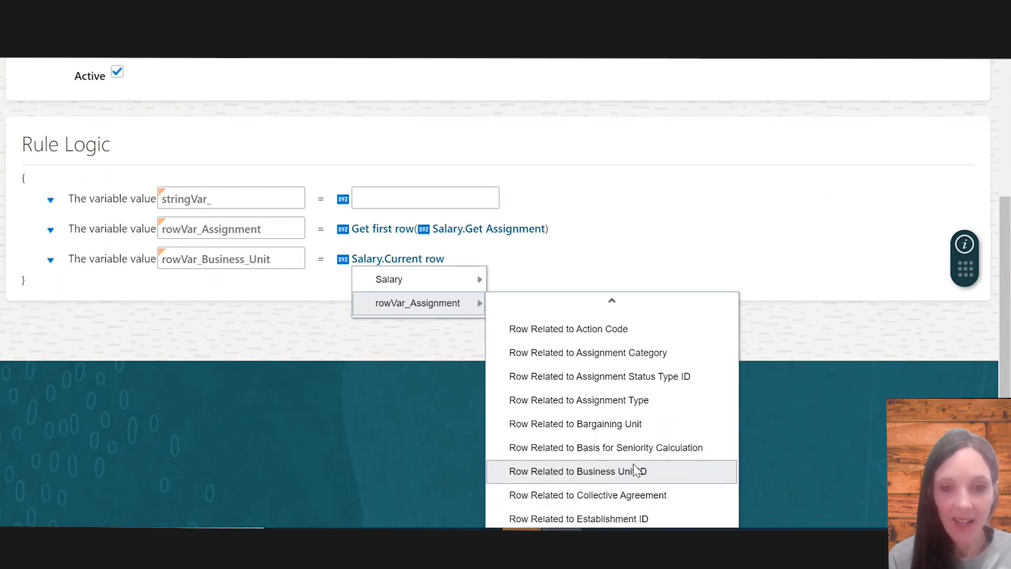
pyautogui.scroll(-1, 618, 454)
pyautogui.click(609, 441)
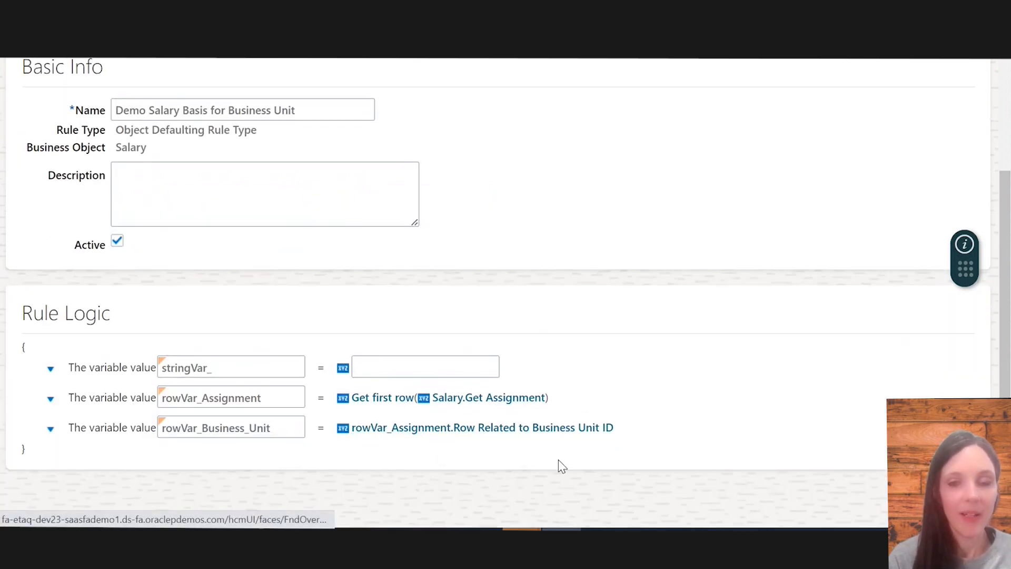
# Rename the first string variable to stringVar_ActionType
pyautogui.click(226, 364)
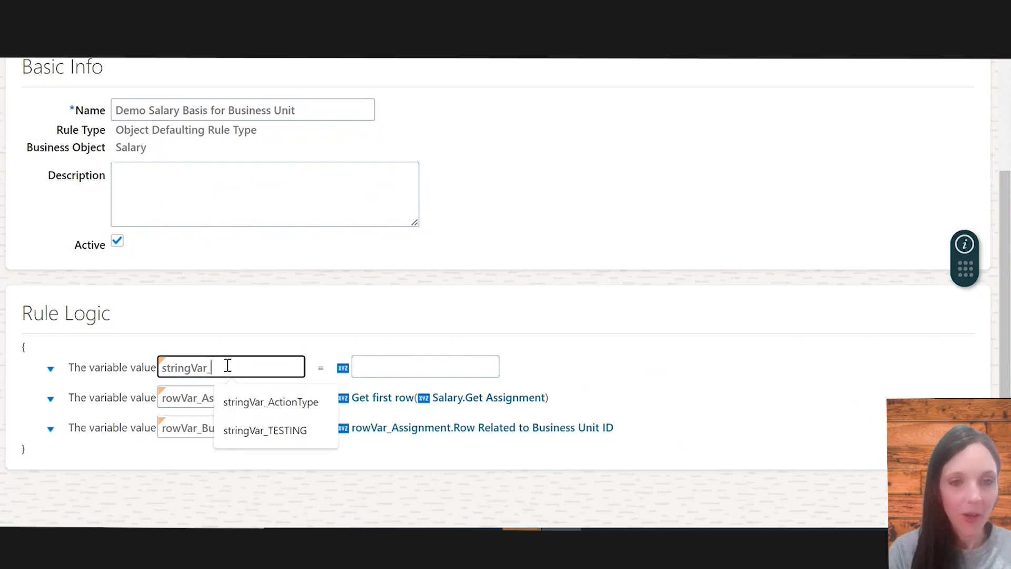
pyautogui.write('ActionType')
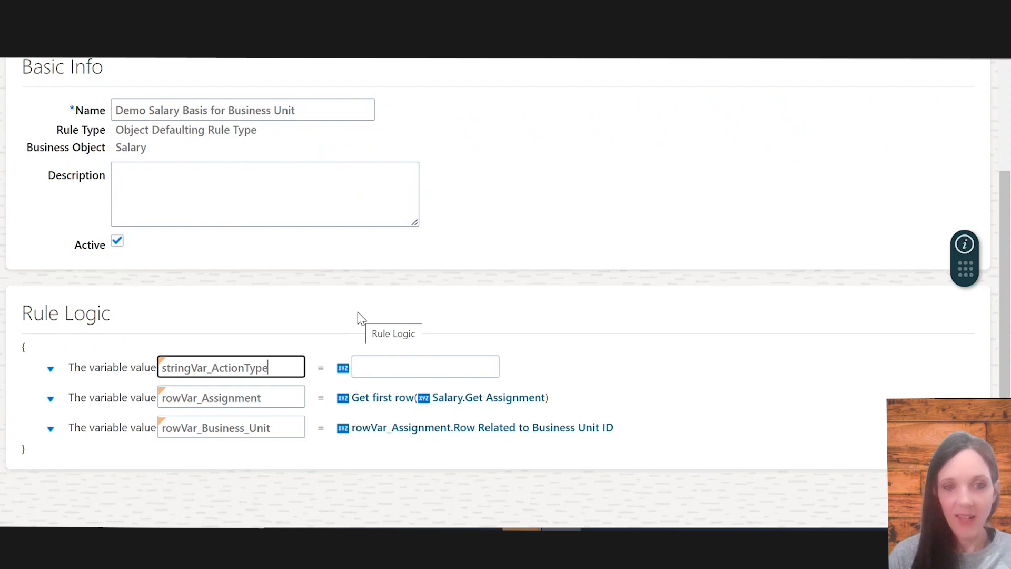
# Set stringVar_ActionType to the function Get string value from HCM Params with parameter EMPL_Groovy_ActionTypeCode and Salary.Current row
pyautogui.click(343, 369)
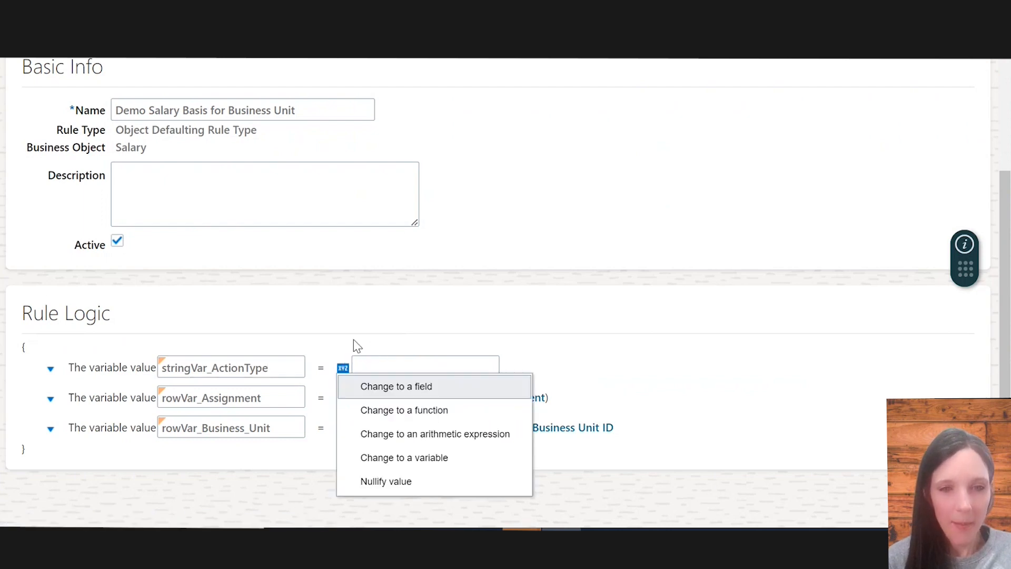
pyautogui.click(371, 408)
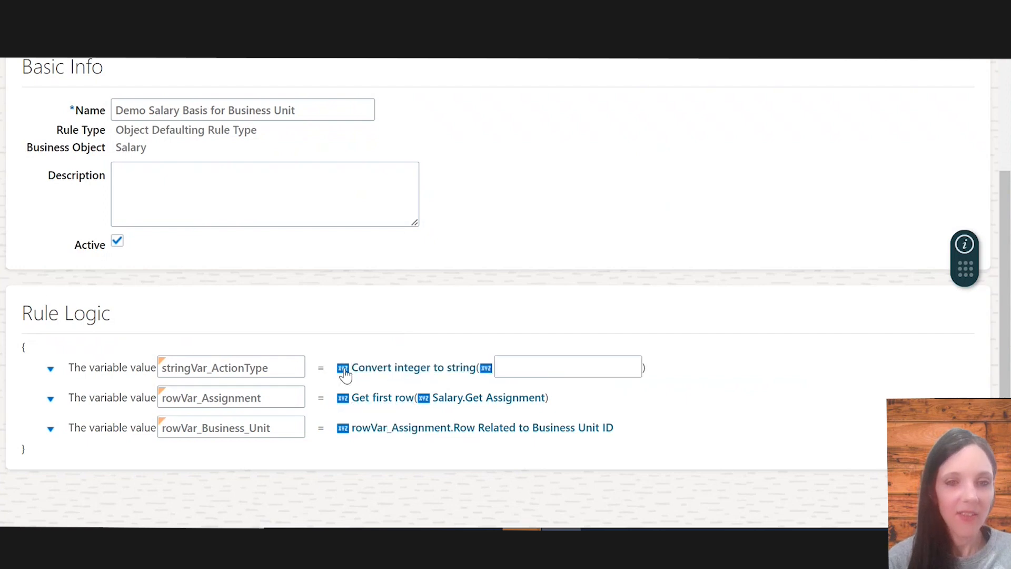
pyautogui.click(390, 371)
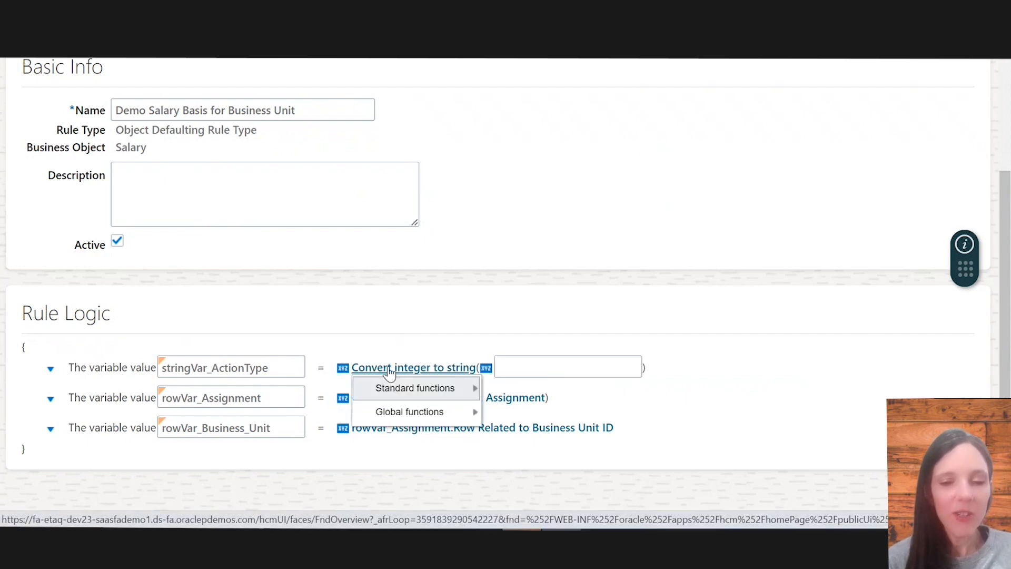
pyautogui.moveTo(416, 390)
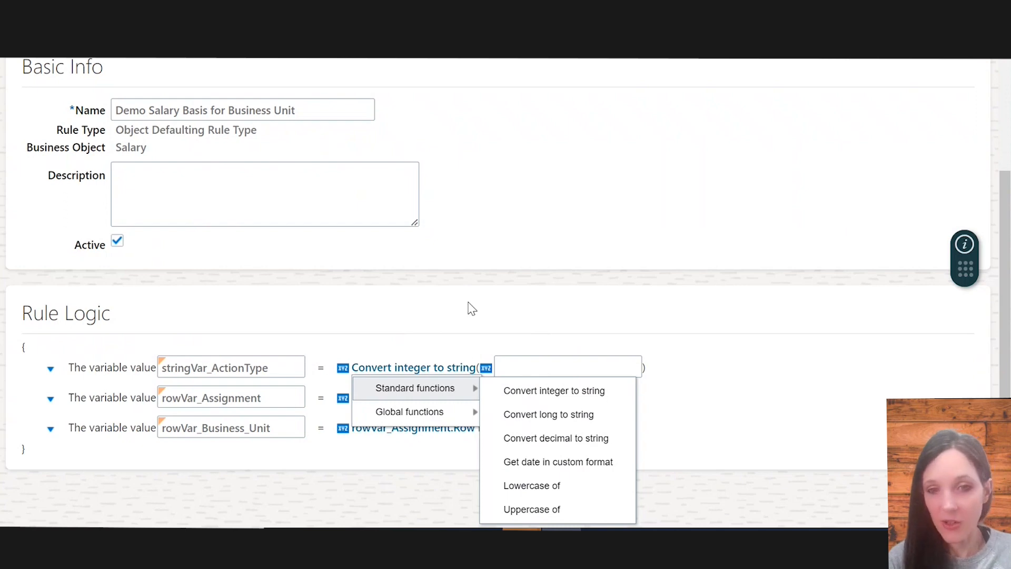
pyautogui.moveTo(436, 414)
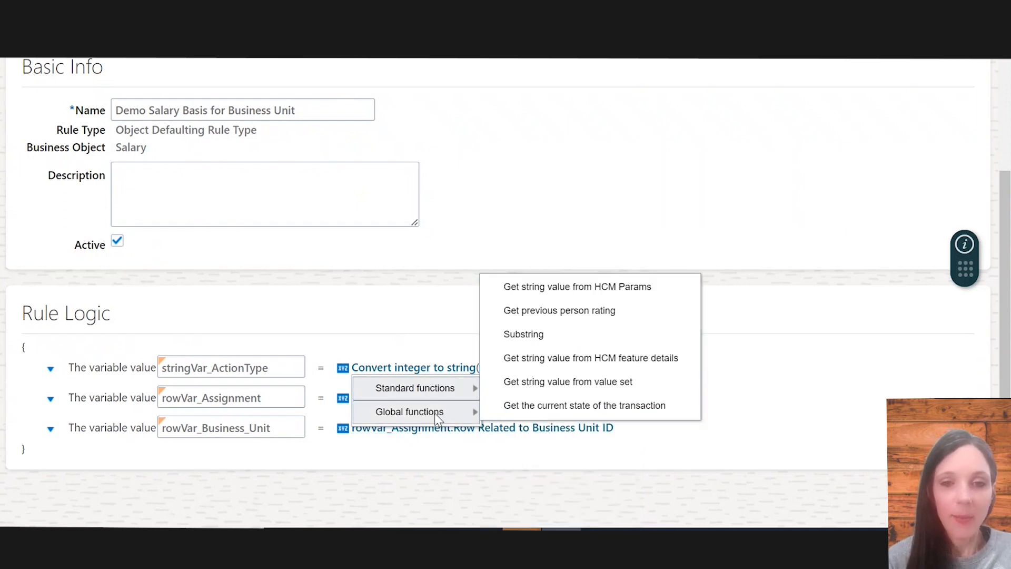
pyautogui.click(537, 289)
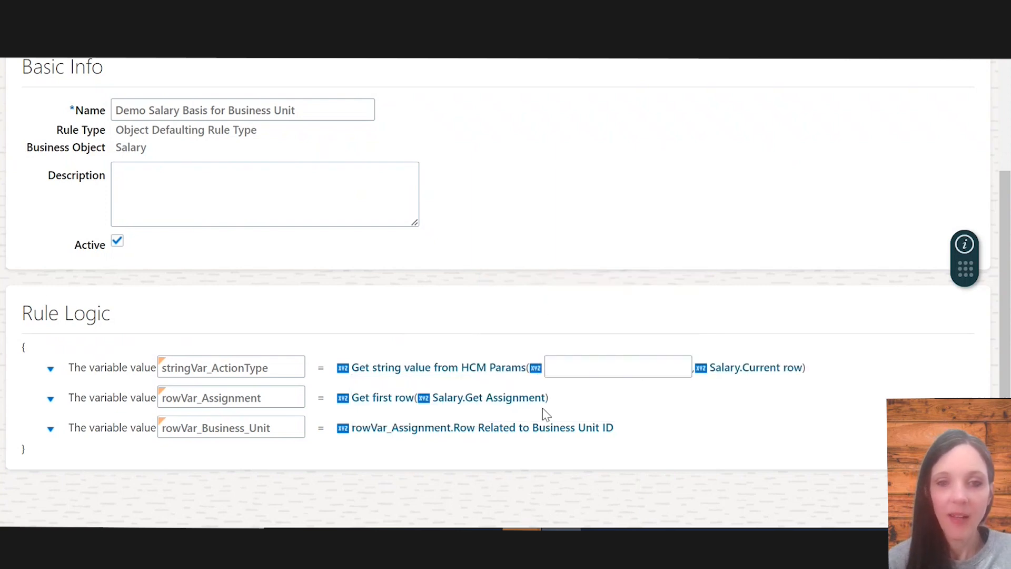
pyautogui.click(573, 360)
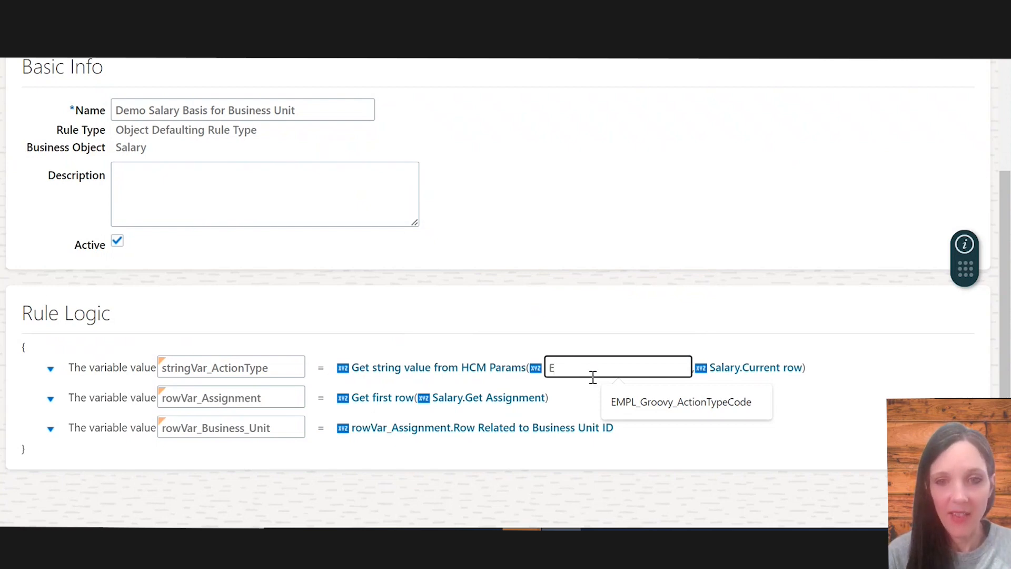
pyautogui.click(622, 406)
pyautogui.press('BackSpace')
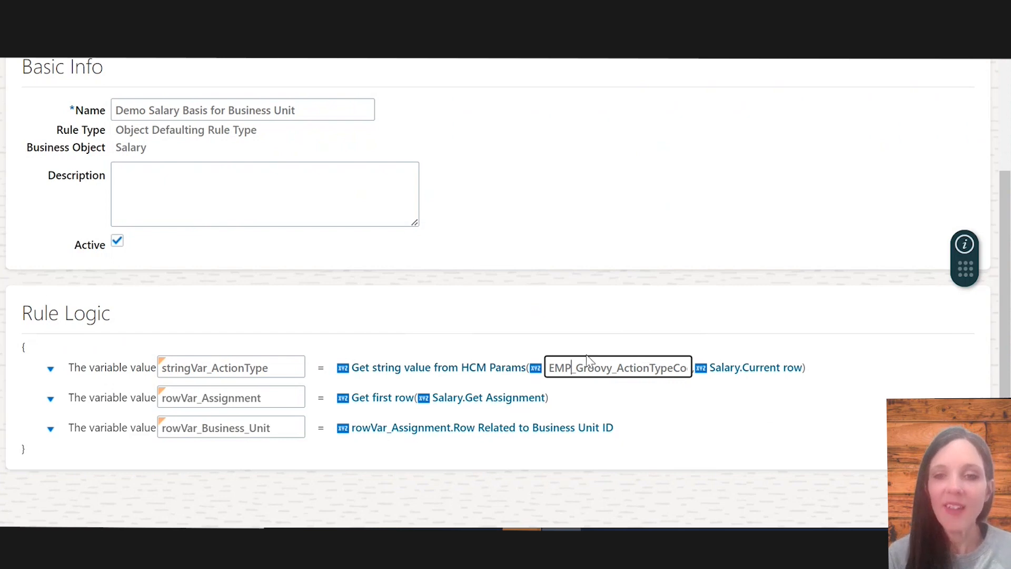
pyautogui.moveTo(617, 401)
pyautogui.mouseDown()
pyautogui.moveTo(621, 362)
pyautogui.moveTo(615, 387)
pyautogui.mouseUp()
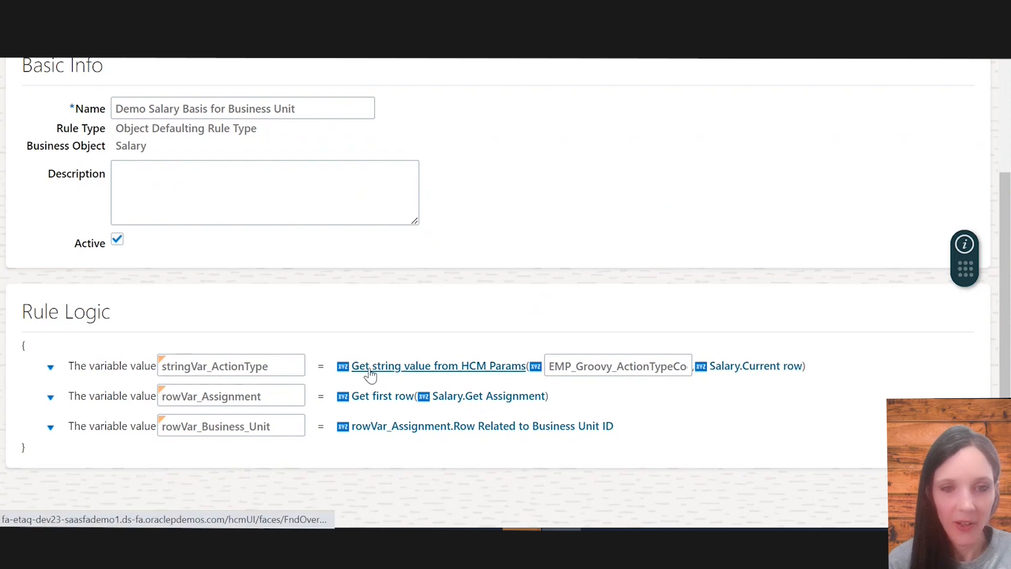
# Add a condition block after the rowVar_Business_Unit variable
pyautogui.click(53, 430)
pyautogui.moveTo(87, 445)
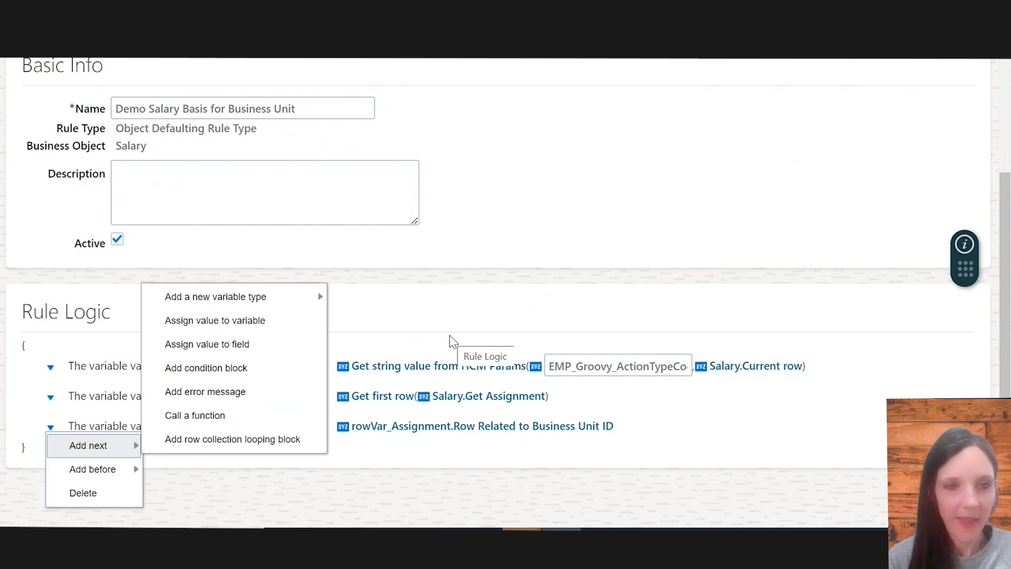
pyautogui.click(433, 333)
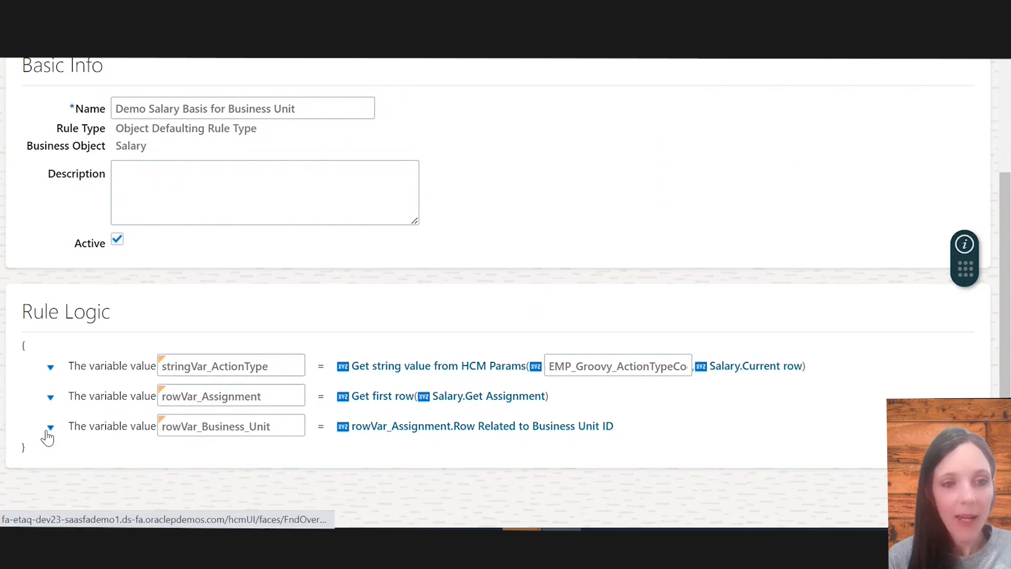
pyautogui.click(48, 433)
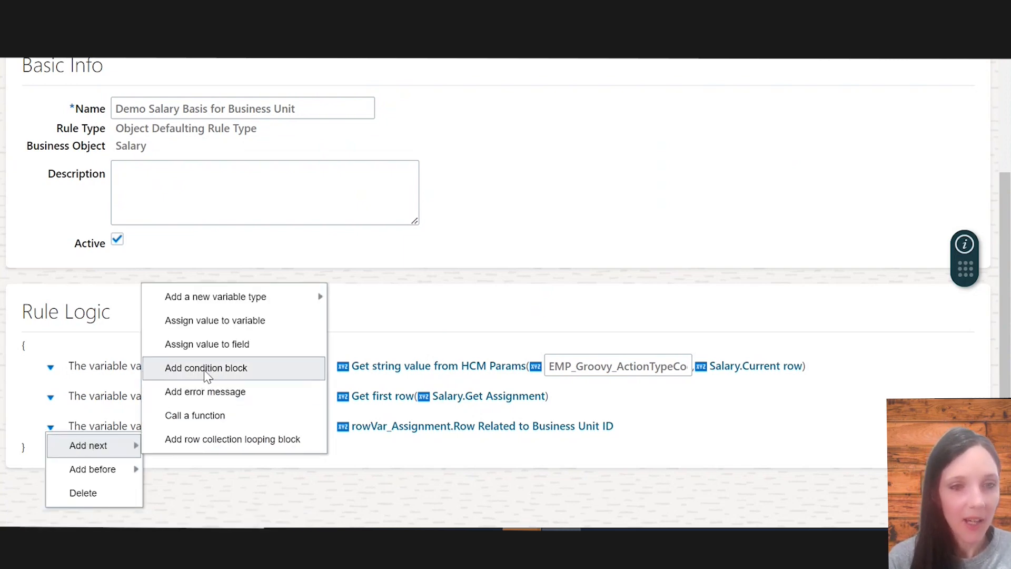
pyautogui.click(205, 372)
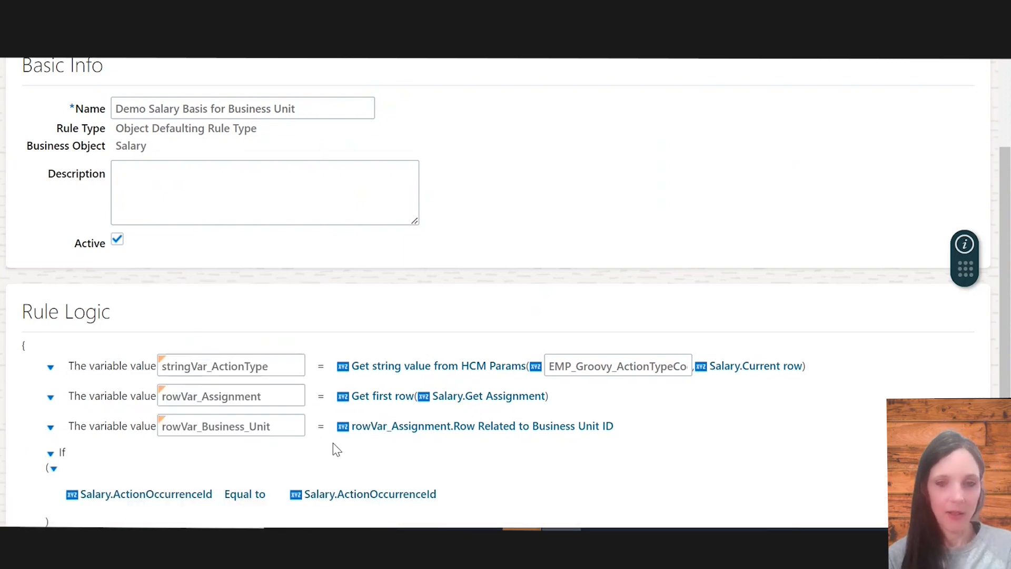
# Set the If condition to stringVar_ActionType equal to EMPL_ADD_PWK
pyautogui.scroll(-3, 334, 446)
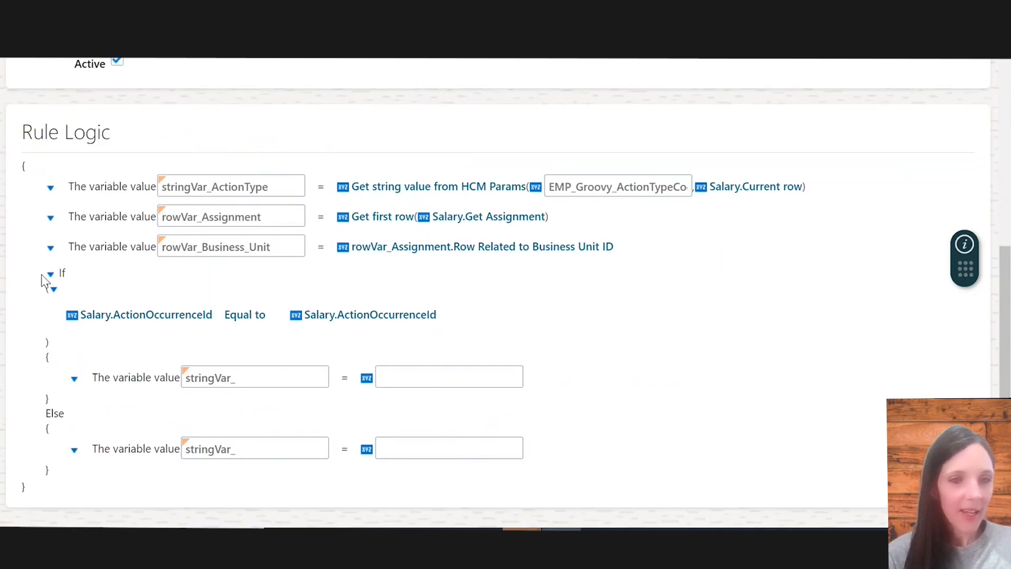
pyautogui.click(114, 319)
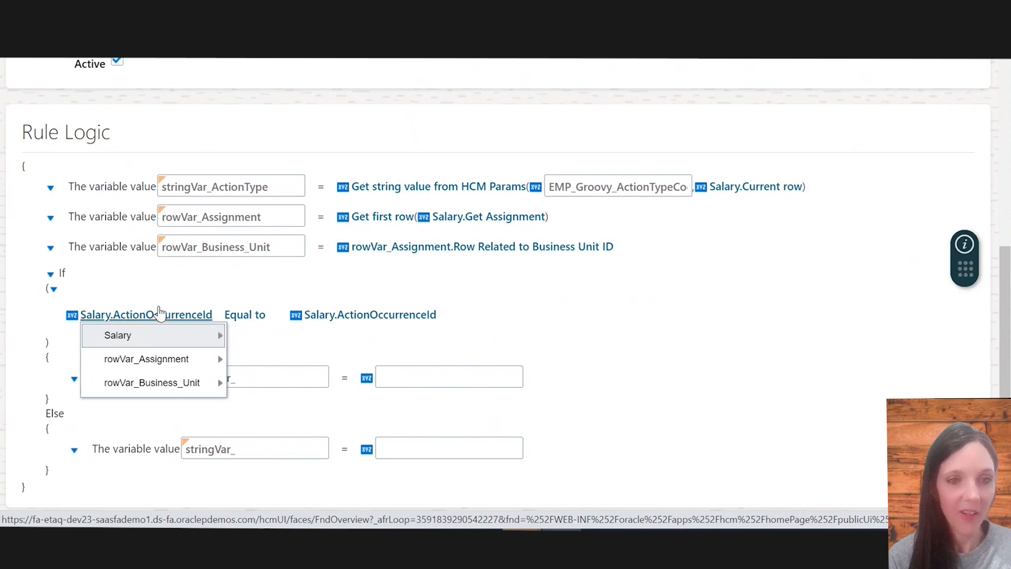
pyautogui.click(73, 319)
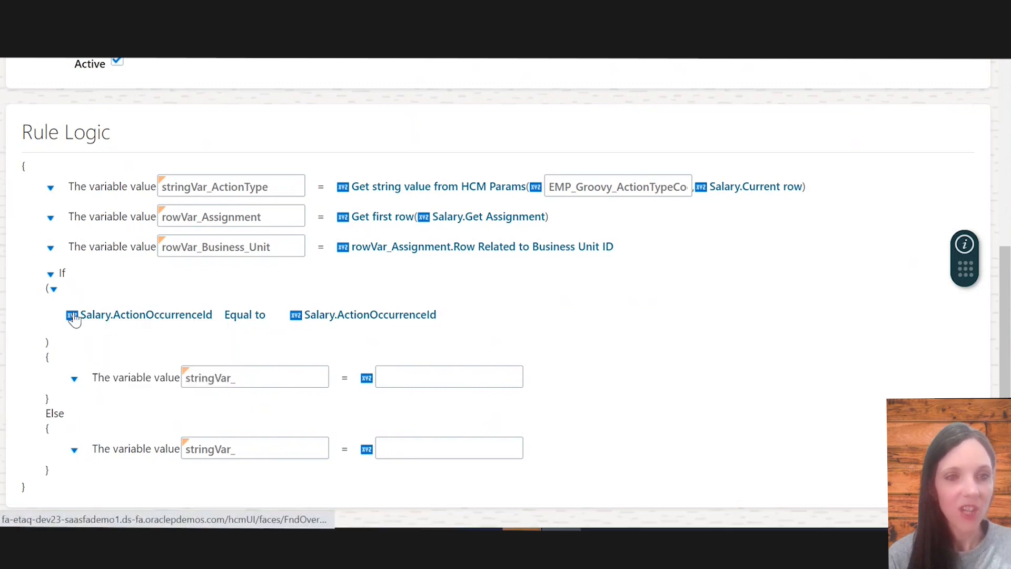
pyautogui.click(71, 318)
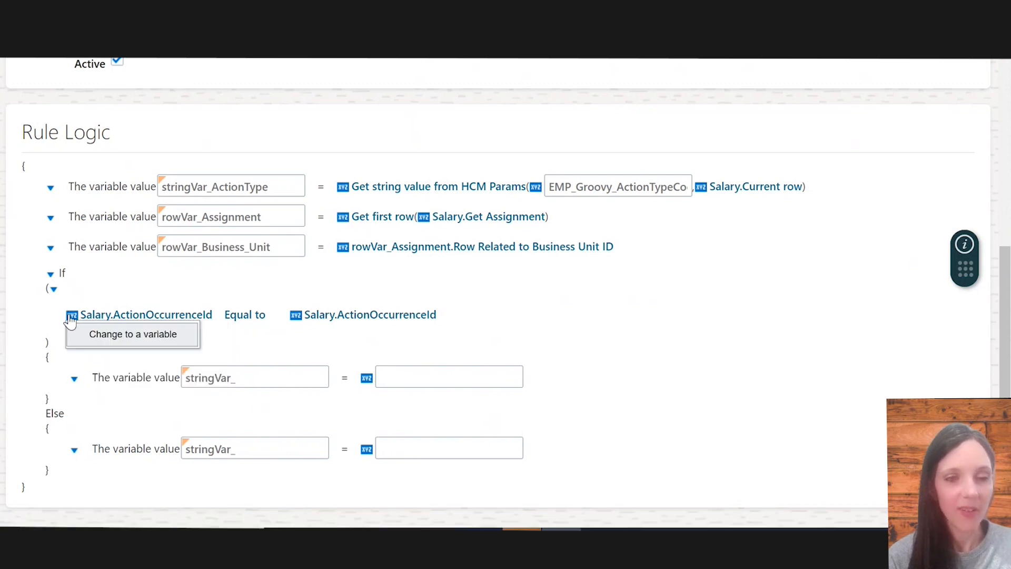
pyautogui.click(94, 334)
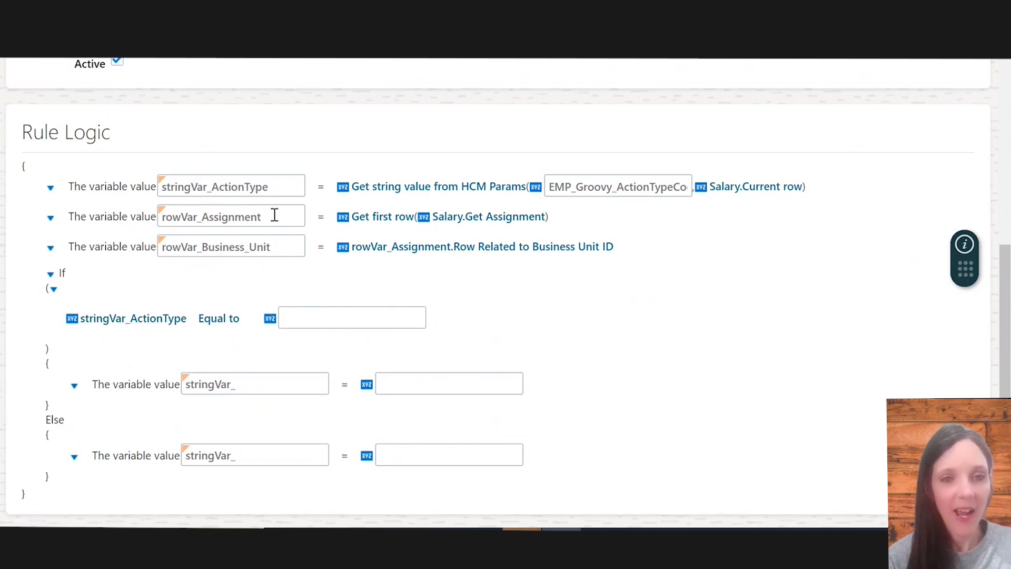
pyautogui.click(322, 320)
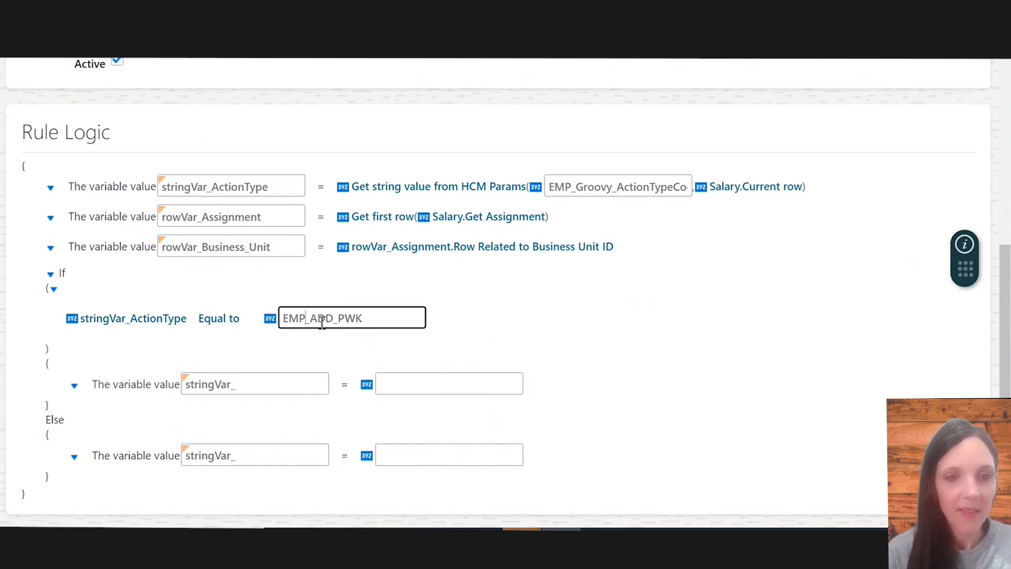
pyautogui.write('L')
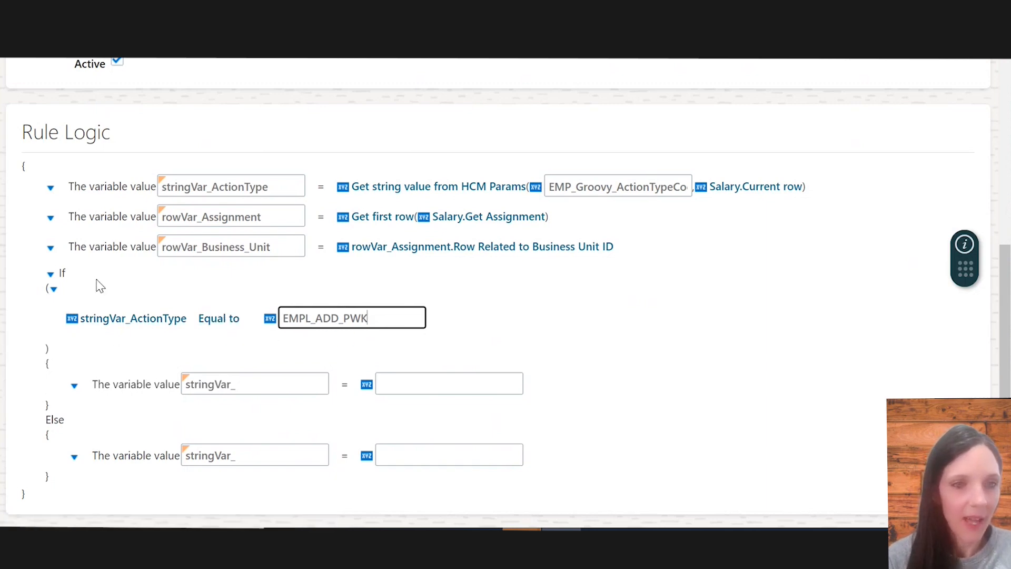
# Add a second AND condition to the If block
pyautogui.click(53, 290)
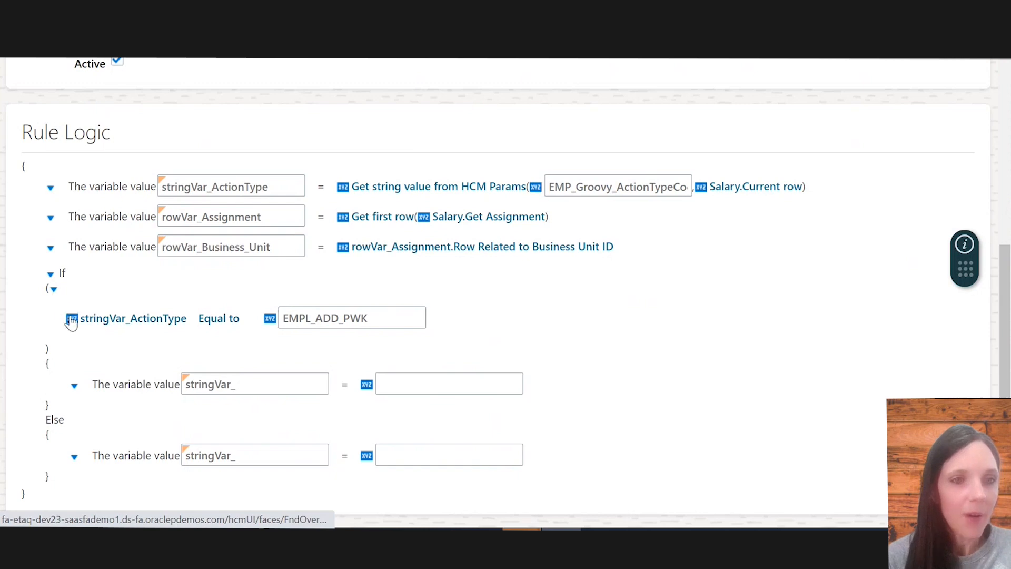
pyautogui.click(124, 308)
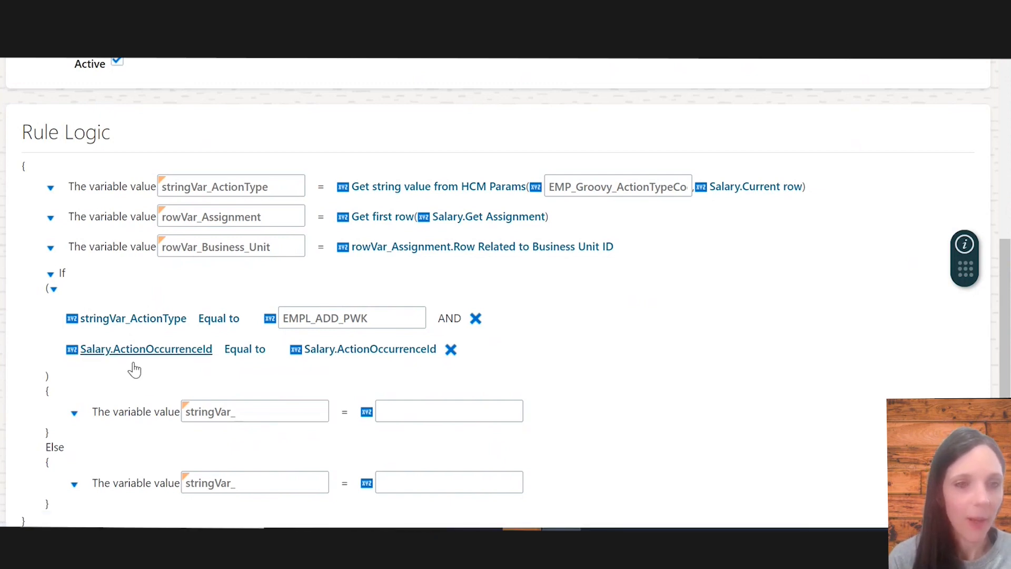
# Set the second If condition to rowVar_Business_Unit is not null
pyautogui.click(74, 356)
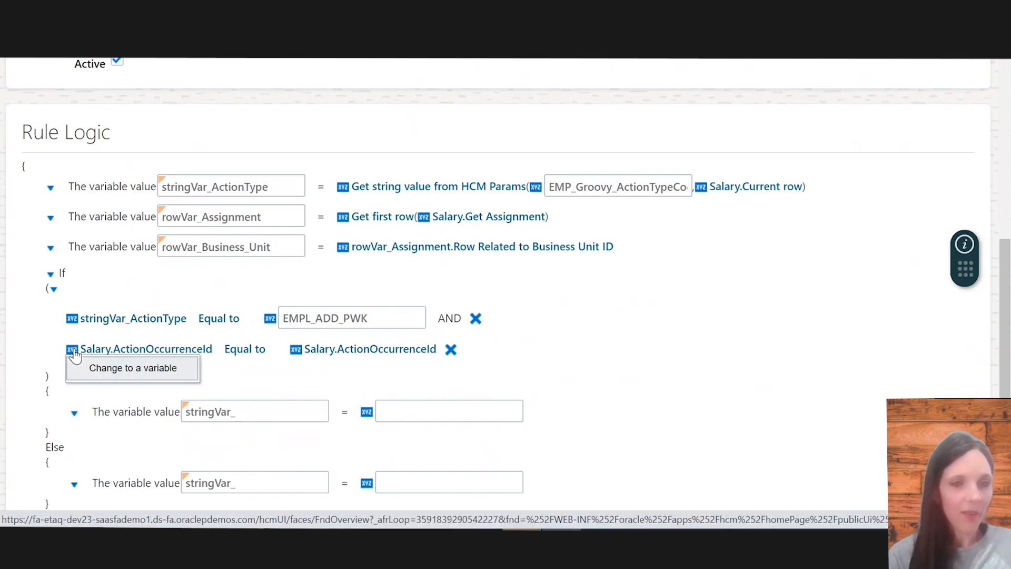
pyautogui.click(116, 371)
pyautogui.scroll(-1, 116, 372)
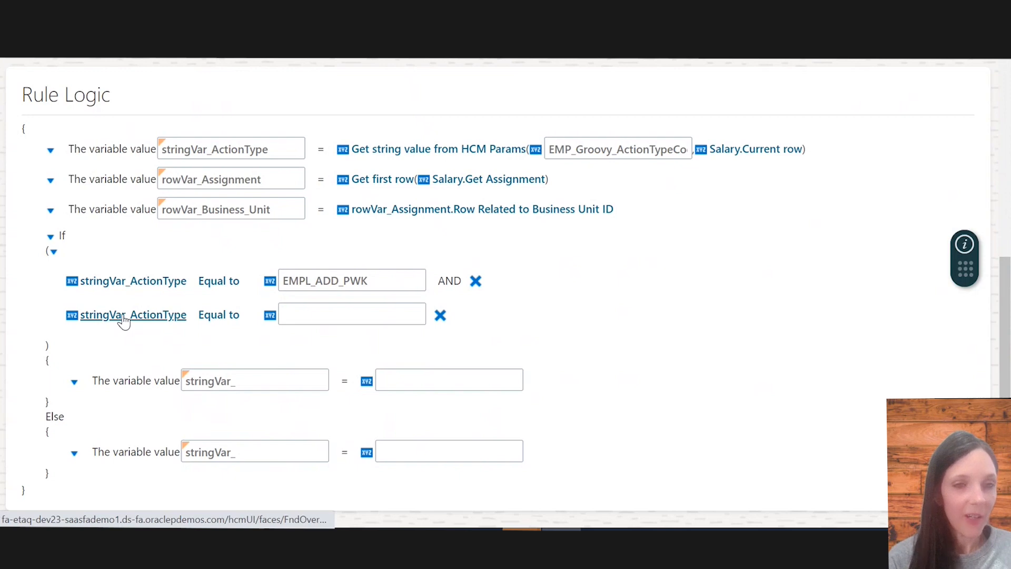
pyautogui.click(124, 318)
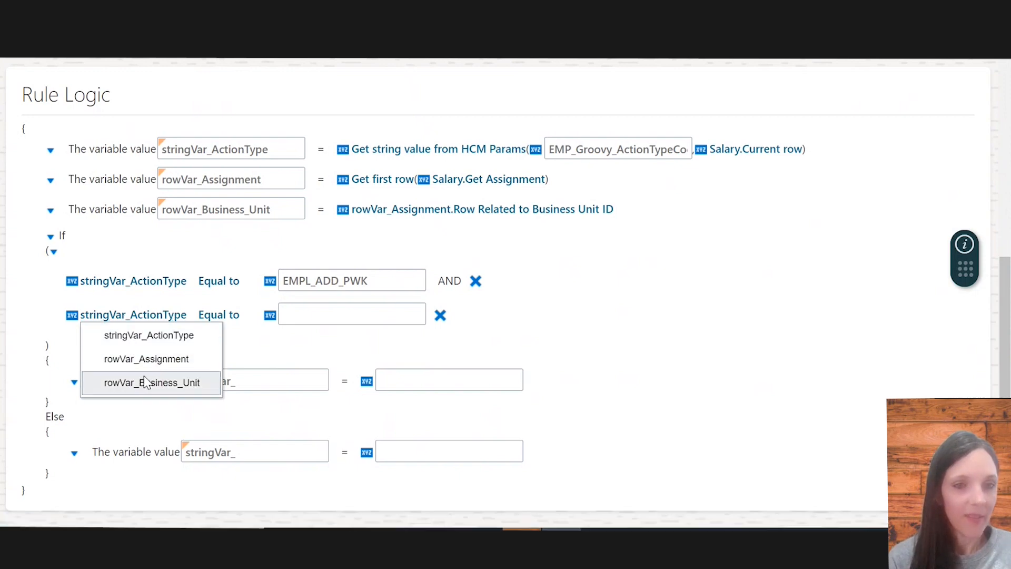
pyautogui.click(58, 342)
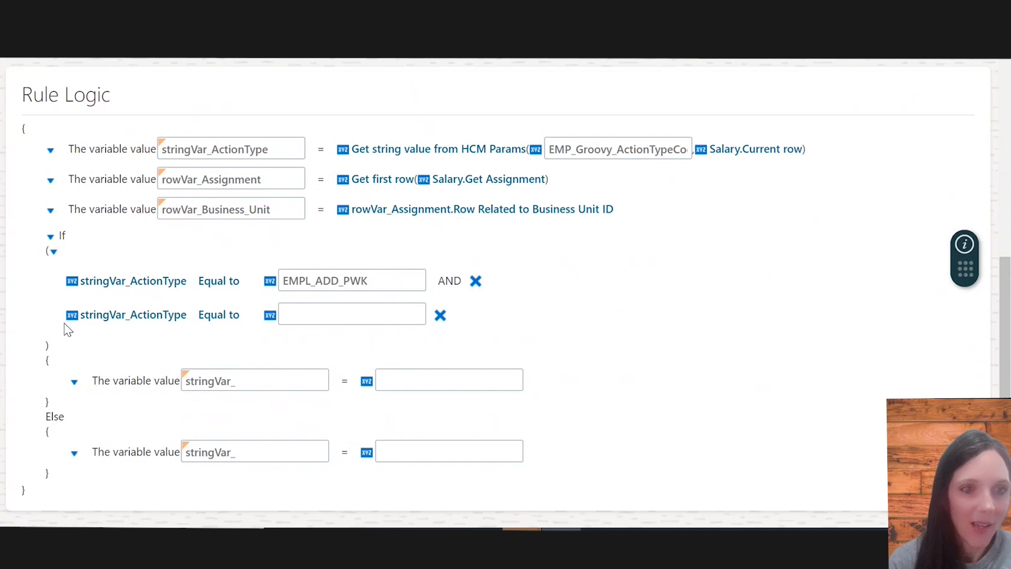
pyautogui.click(145, 319)
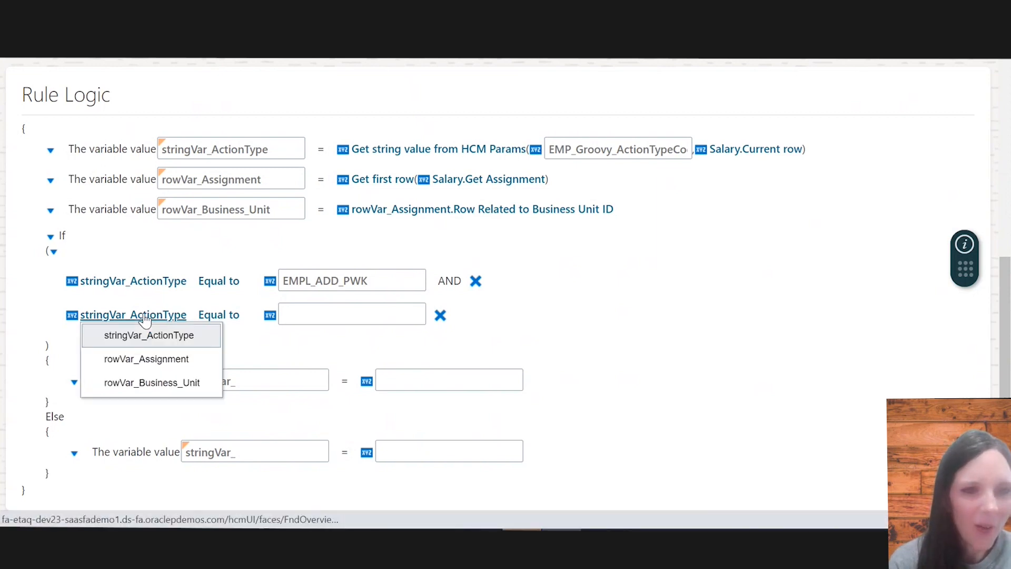
pyautogui.click(158, 383)
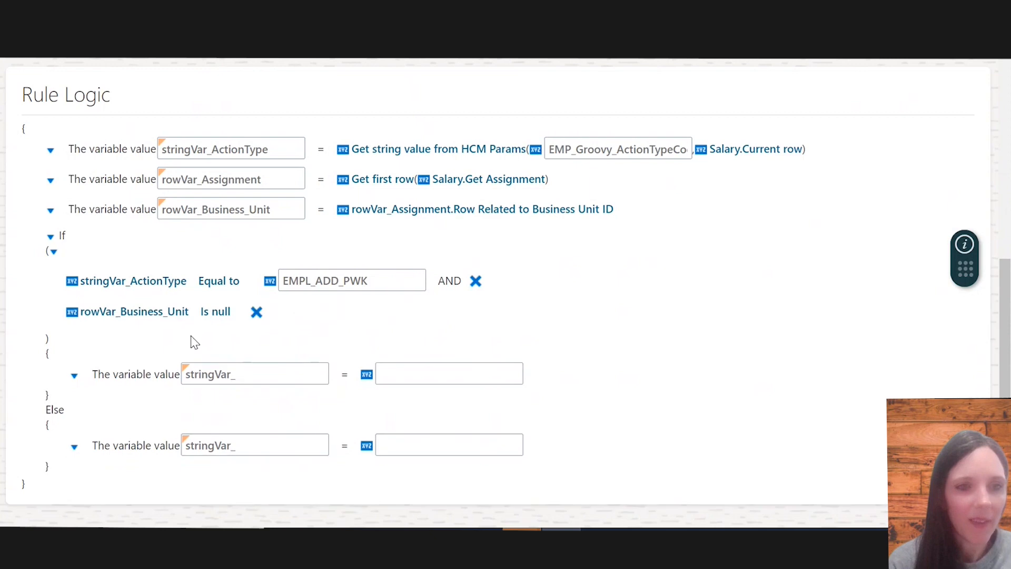
pyautogui.click(207, 316)
pyautogui.click(260, 355)
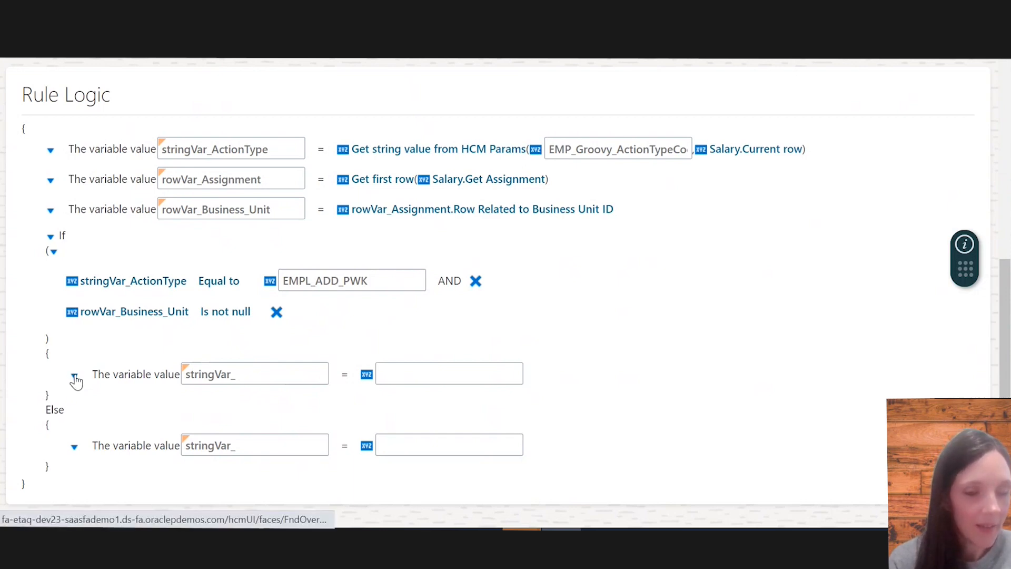
# Add a nested condition block after the empty variable assignment inside the If branch
pyautogui.click(74, 376)
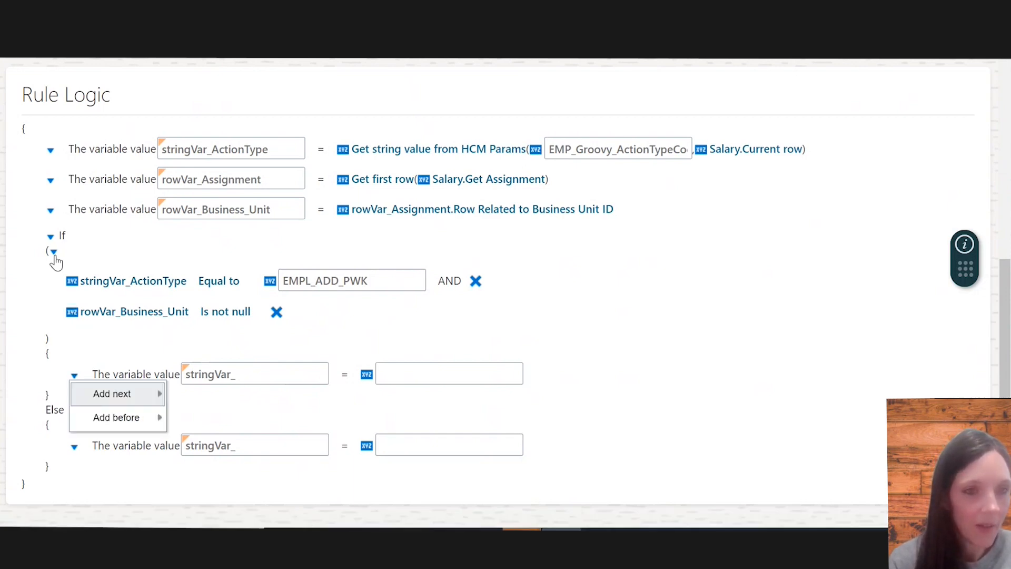
pyautogui.click(53, 253)
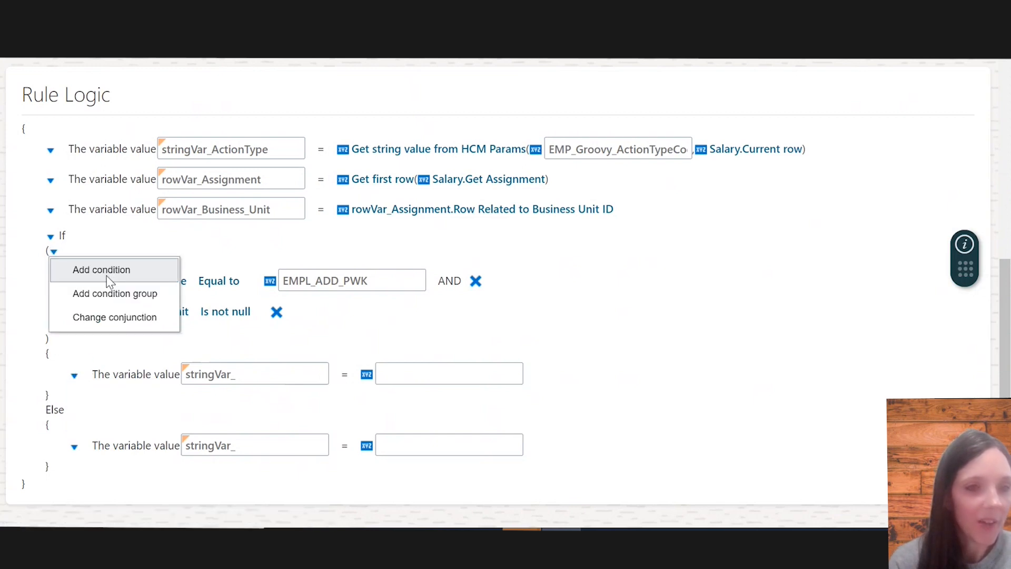
pyautogui.click(87, 398)
pyautogui.click(75, 376)
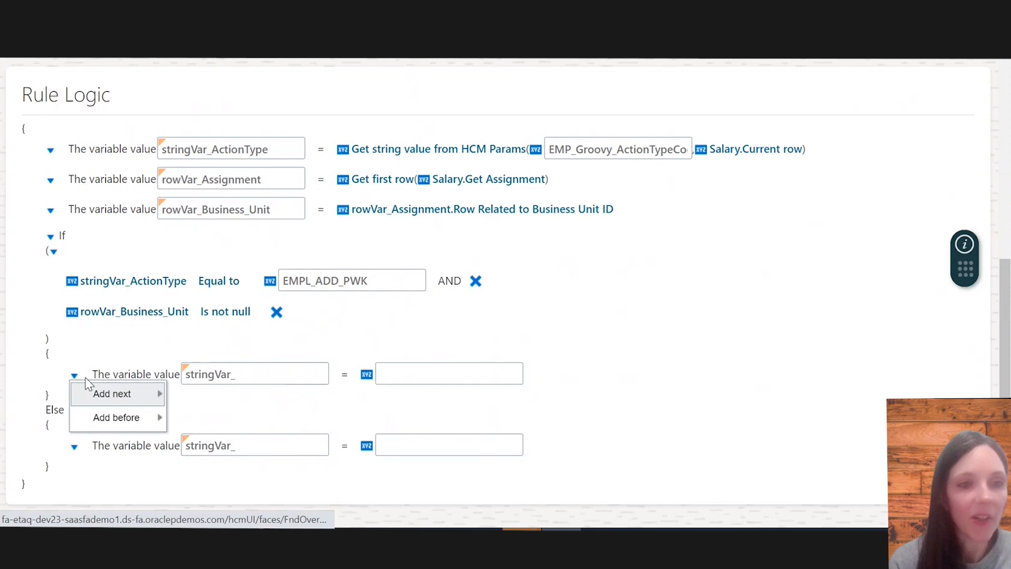
pyautogui.moveTo(99, 397)
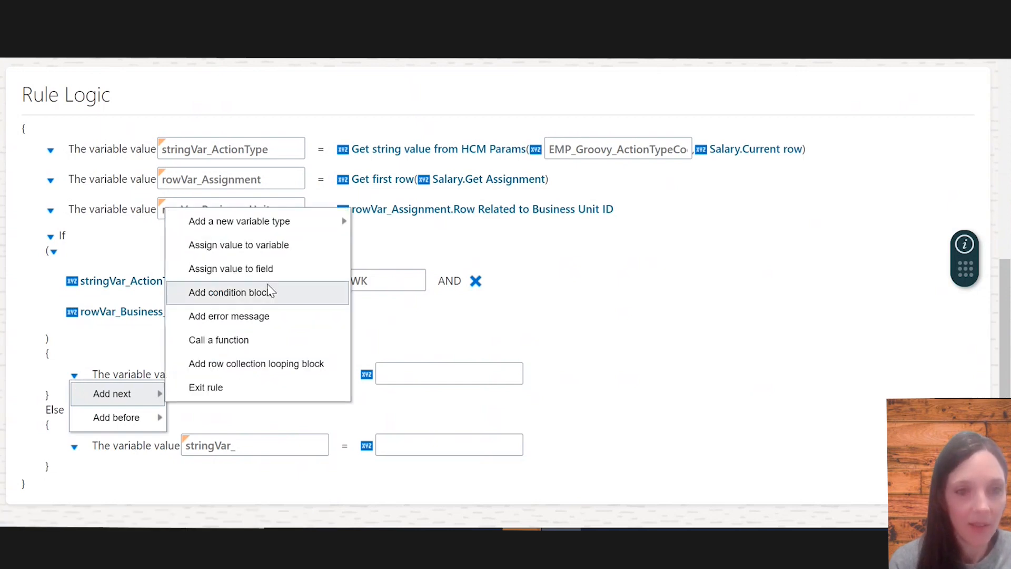
pyautogui.click(271, 292)
# Delete the empty stringVar_ assignment from the outer If branch
pyautogui.scroll(-3, 255, 409)
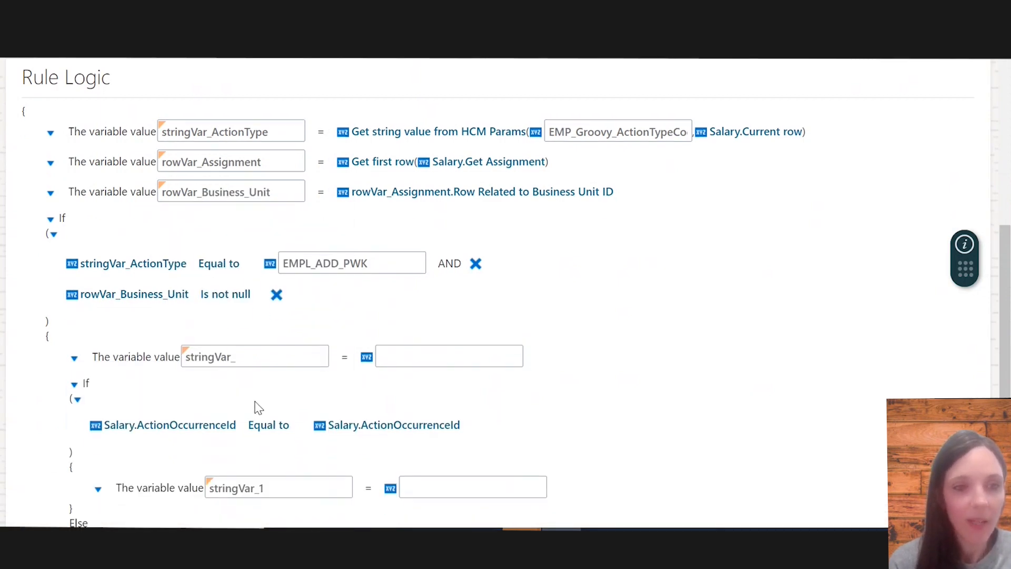
pyautogui.click(74, 298)
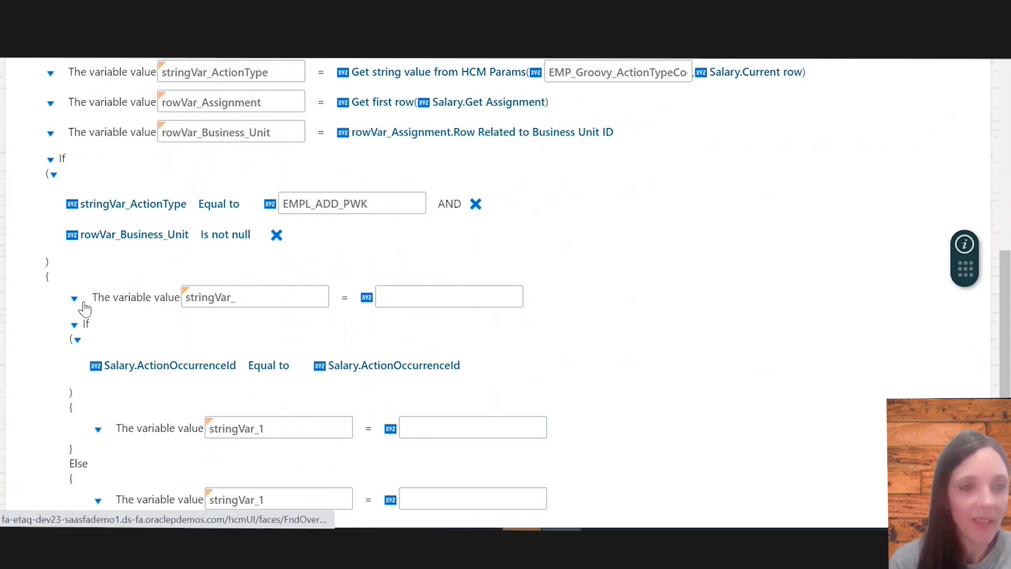
pyautogui.click(128, 364)
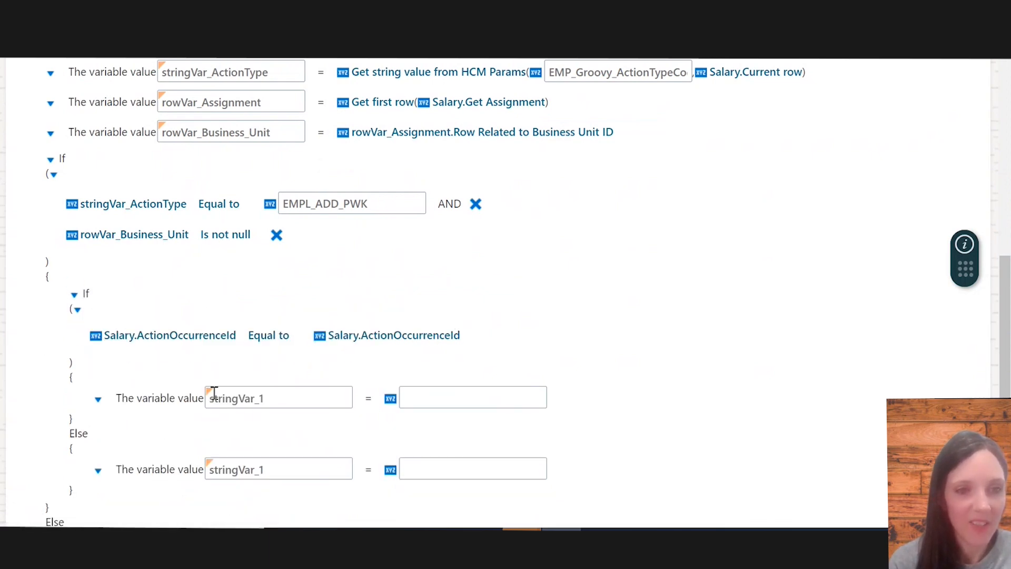
# Set the nested If condition to rowVar_Business_Unit.Business Unit equal to US1 Business Unit
pyautogui.scroll(-1, 191, 355)
pyautogui.scroll(1, 164, 277)
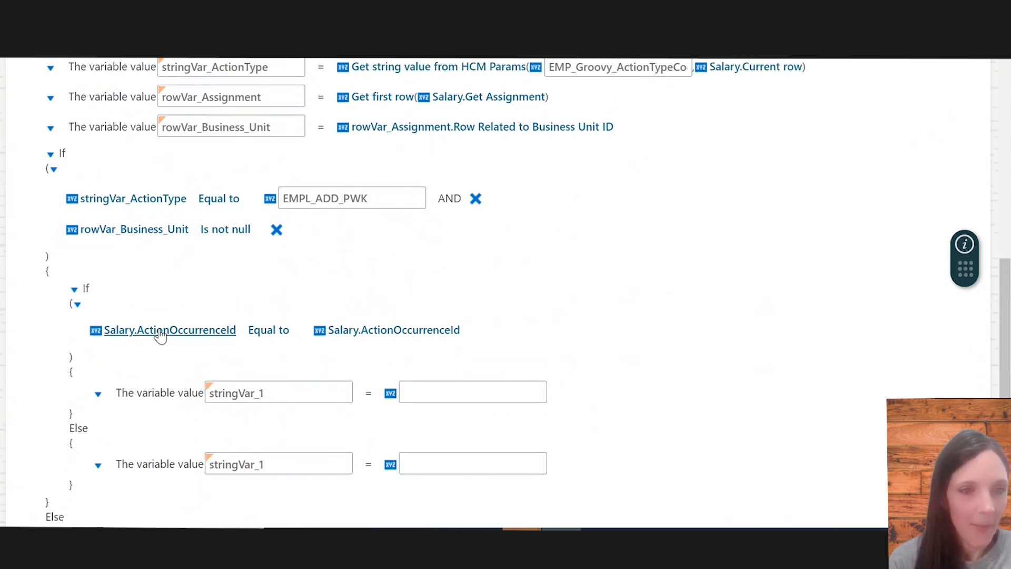
pyautogui.scroll(1, 113, 297)
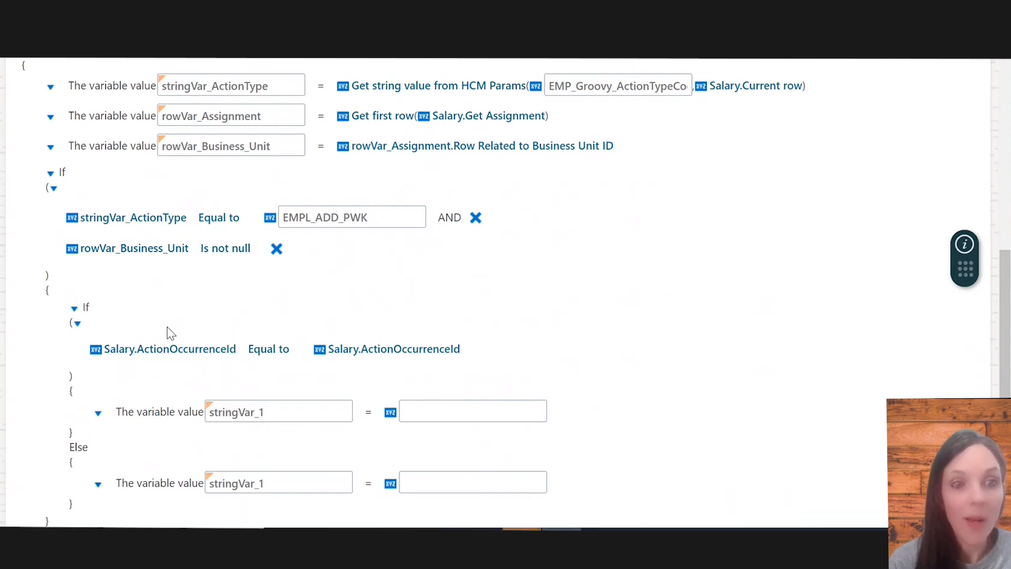
pyautogui.scroll(-1, 140, 314)
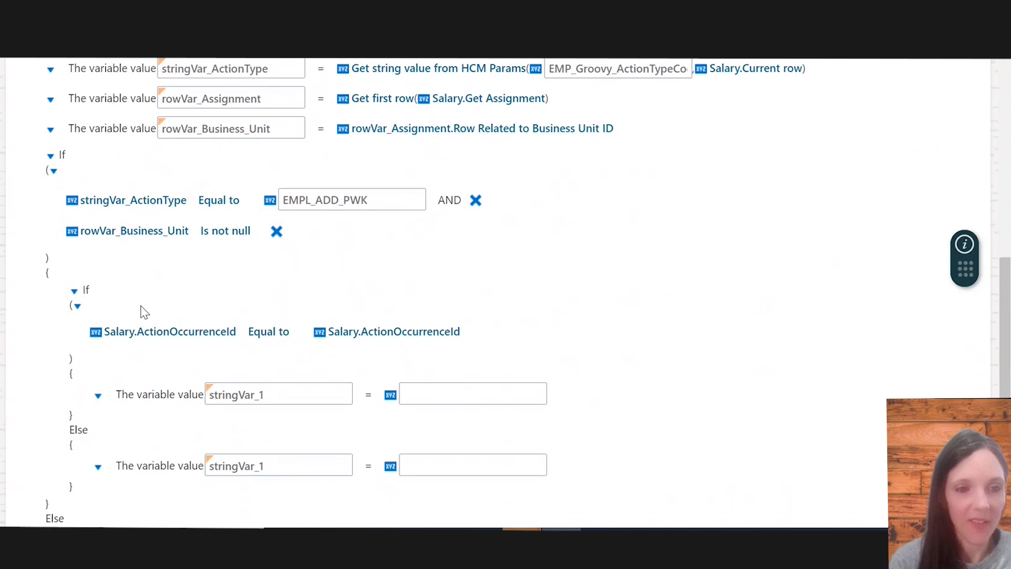
pyautogui.click(153, 337)
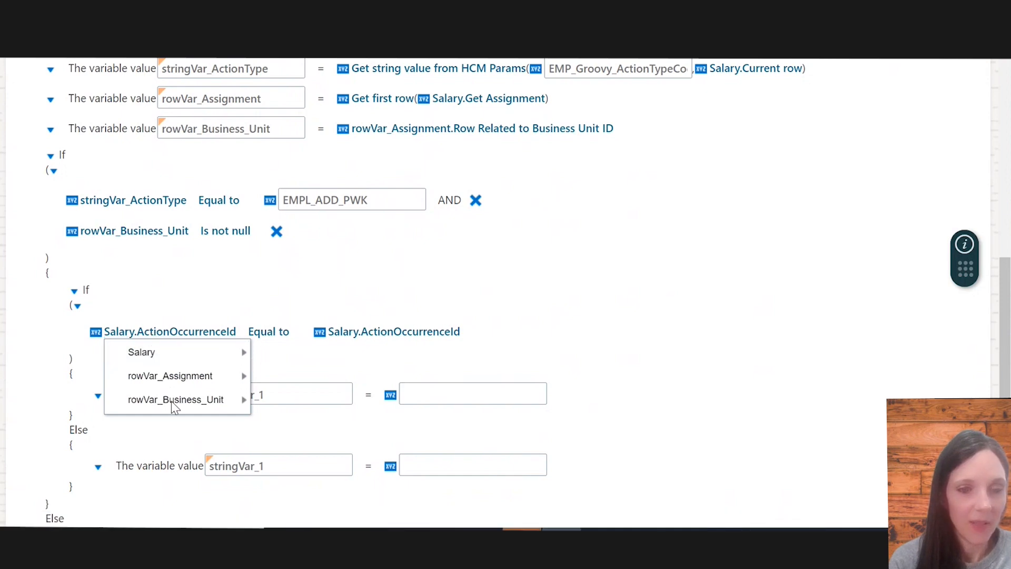
pyautogui.moveTo(172, 400)
pyautogui.scroll(-1, 399, 422)
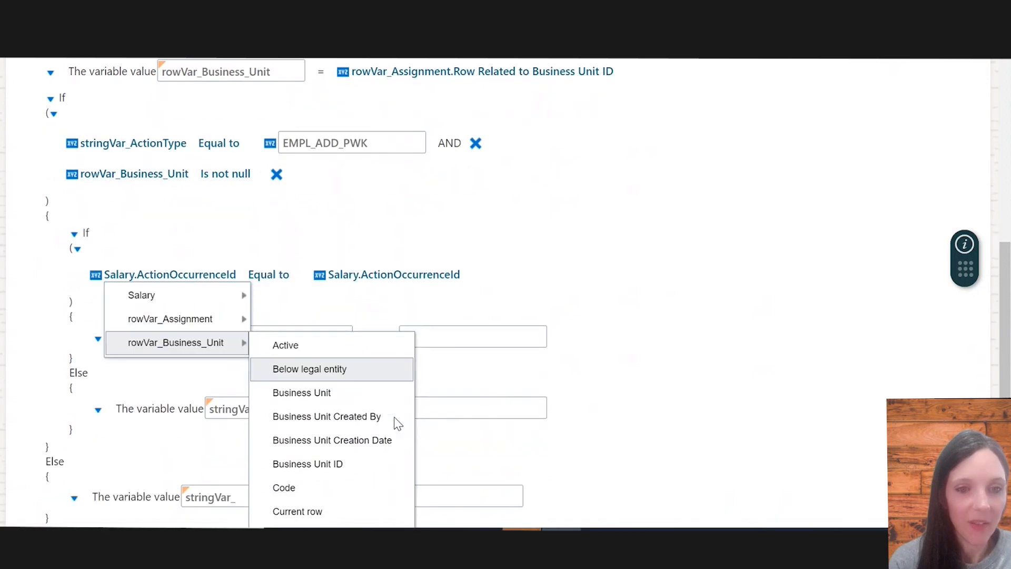
pyautogui.click(336, 375)
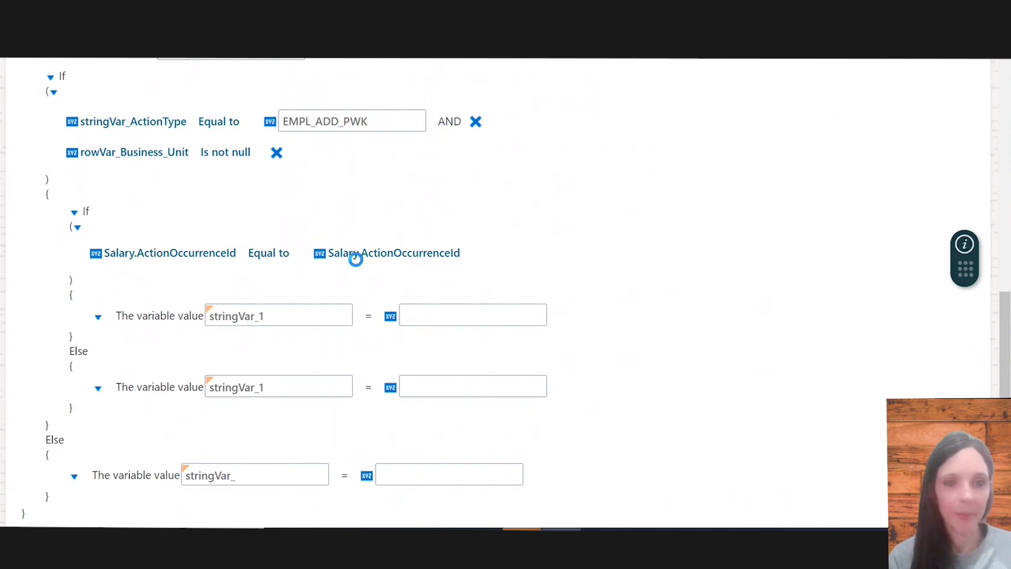
pyautogui.click(416, 254)
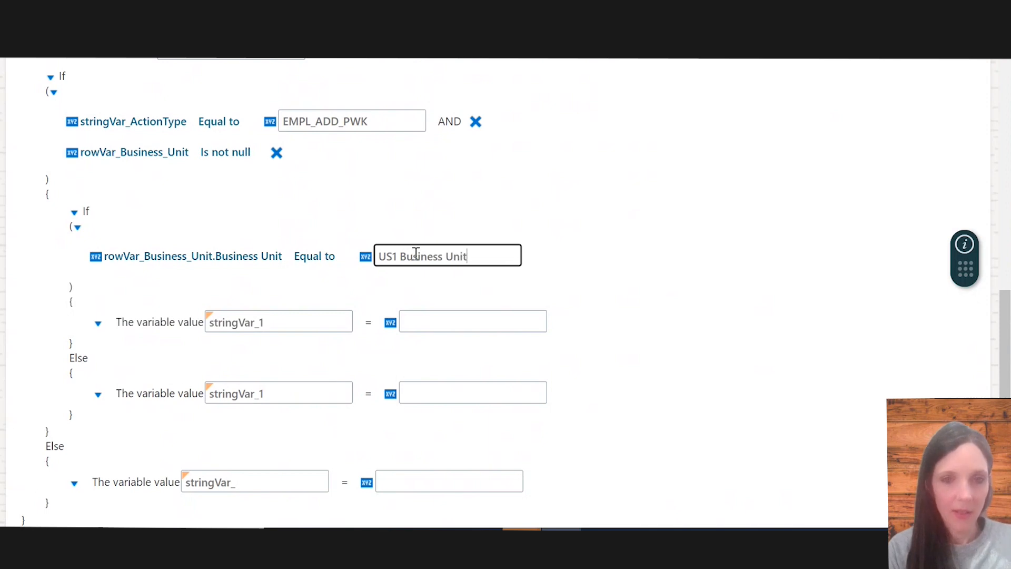
# Add a field assignment for Salary.Salary Basis inside the nested If branch
pyautogui.scroll(1, 166, 277)
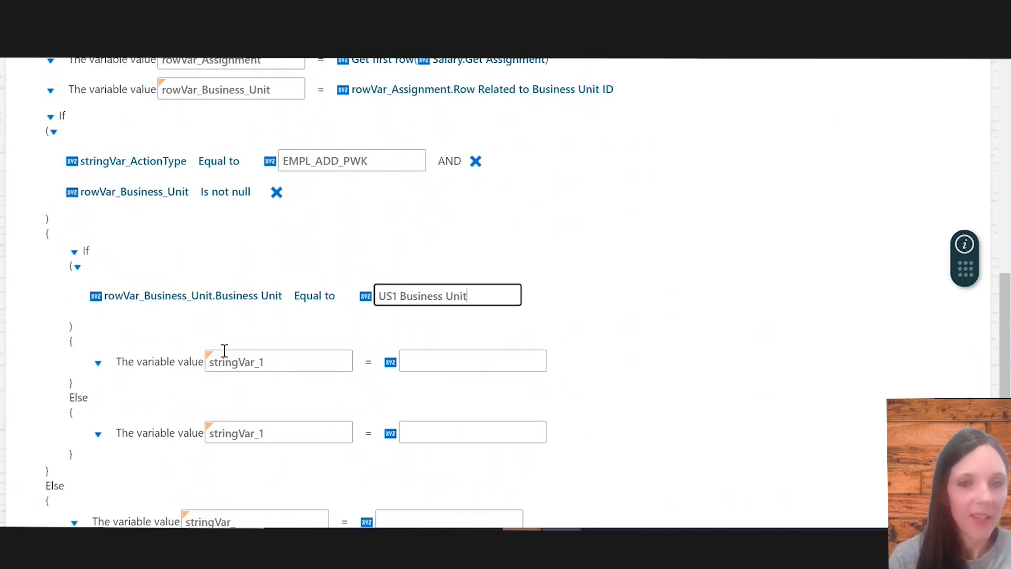
pyautogui.click(99, 363)
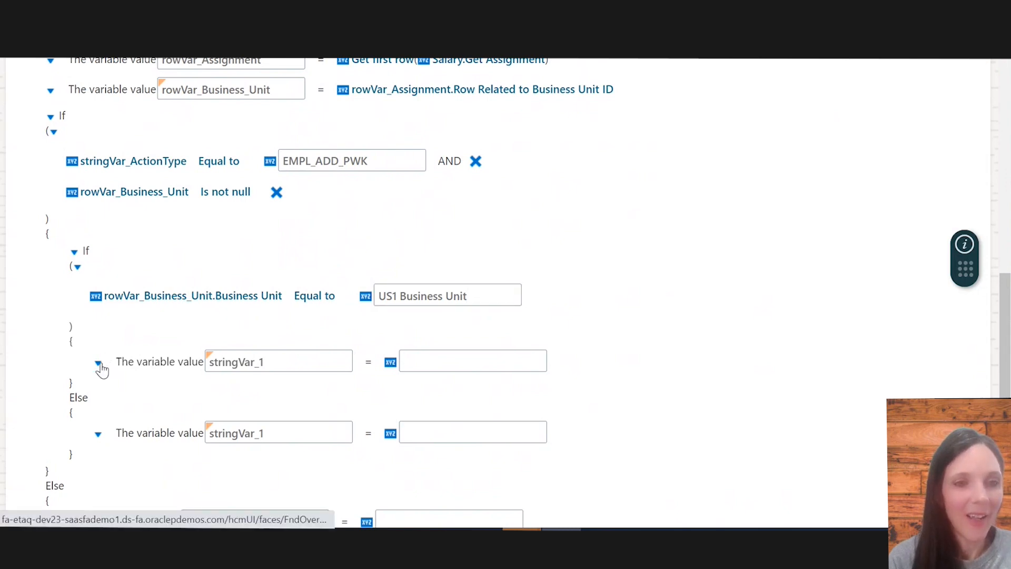
pyautogui.click(100, 363)
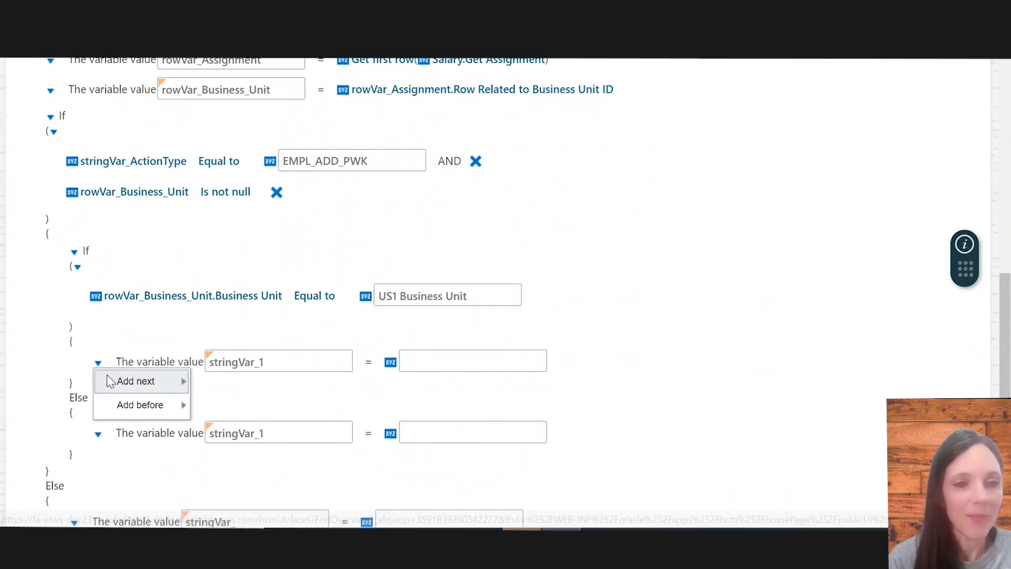
pyautogui.moveTo(149, 388)
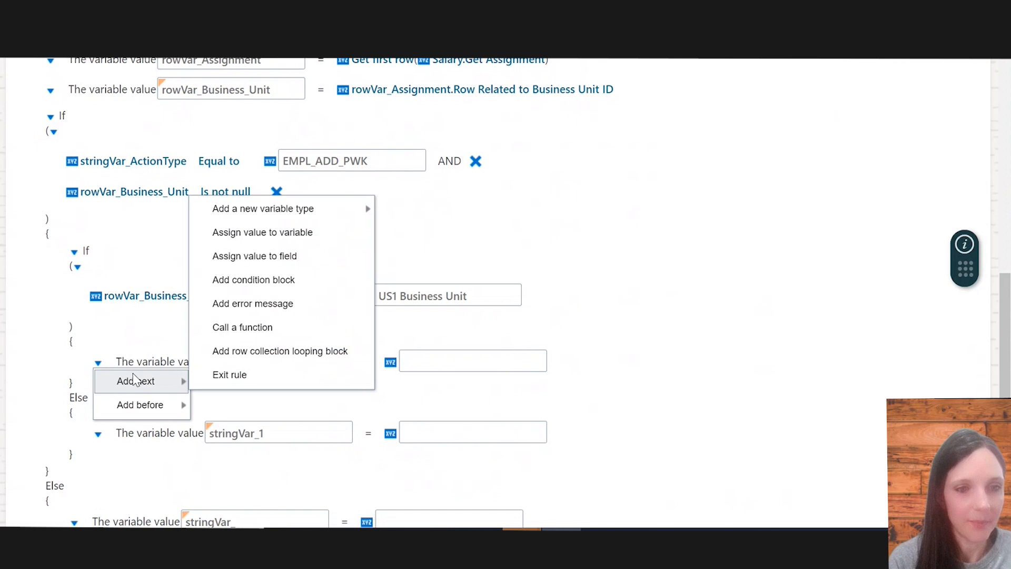
pyautogui.click(287, 258)
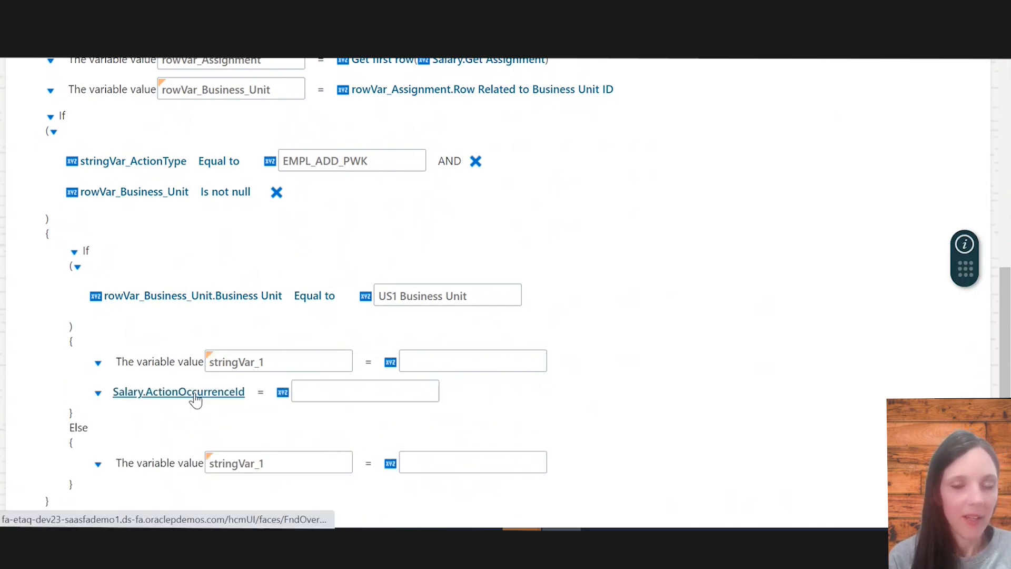
pyautogui.click(194, 395)
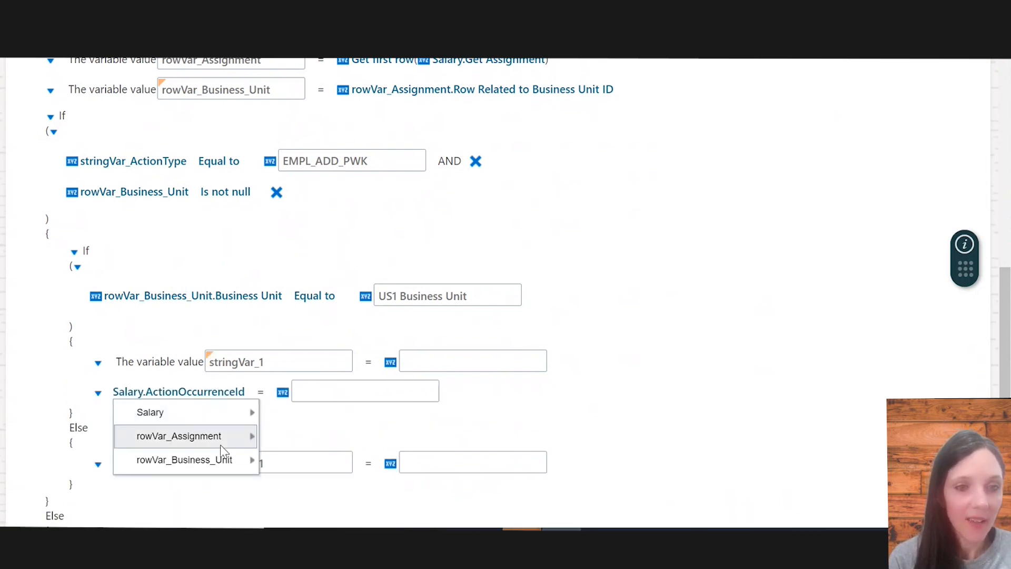
pyautogui.moveTo(228, 412)
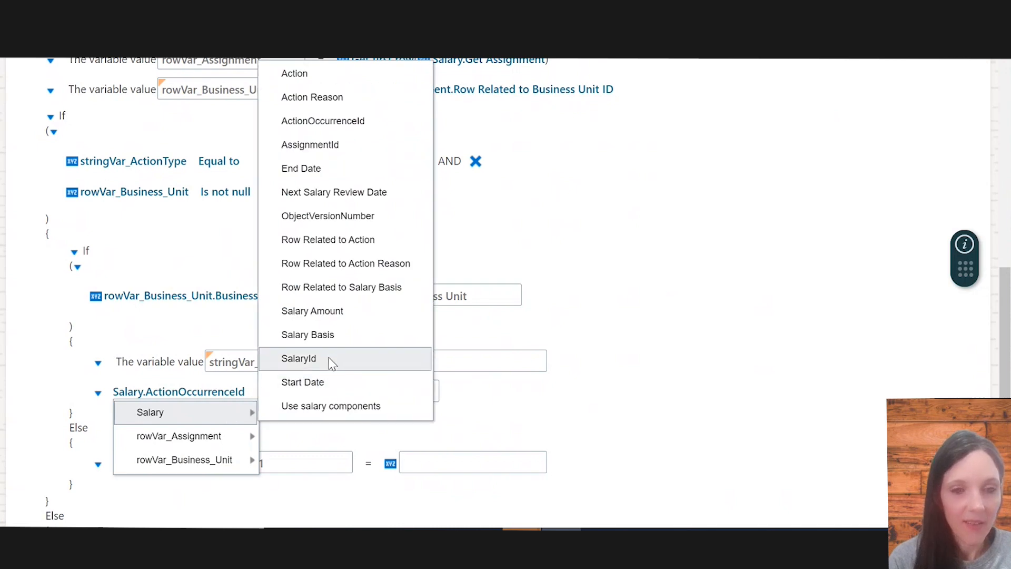
pyautogui.click(333, 336)
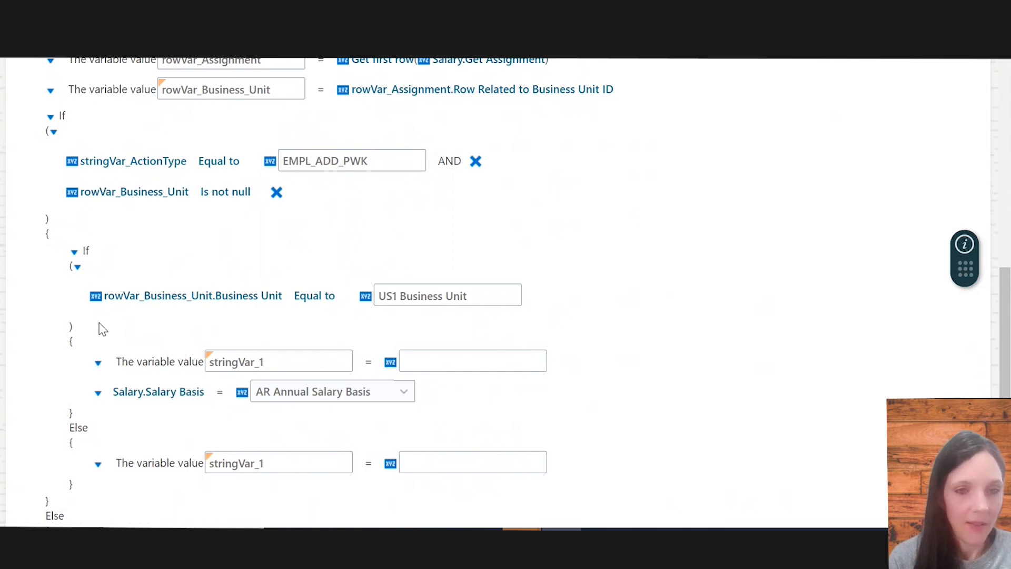
# Remove the empty stringVar_1 assignment and set Salary.Salary Basis to US1 Annual Salary
pyautogui.click(97, 363)
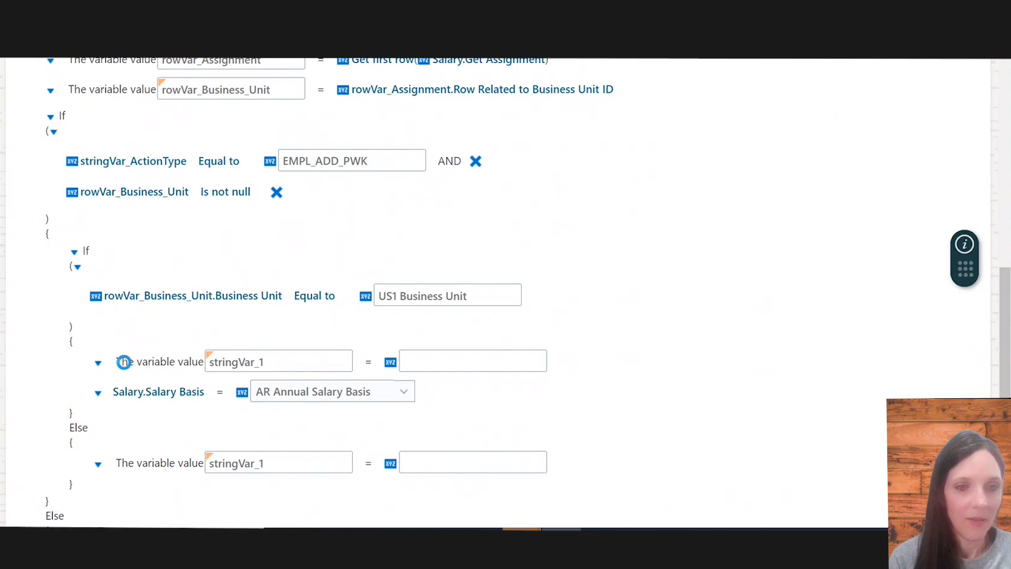
pyautogui.click(147, 429)
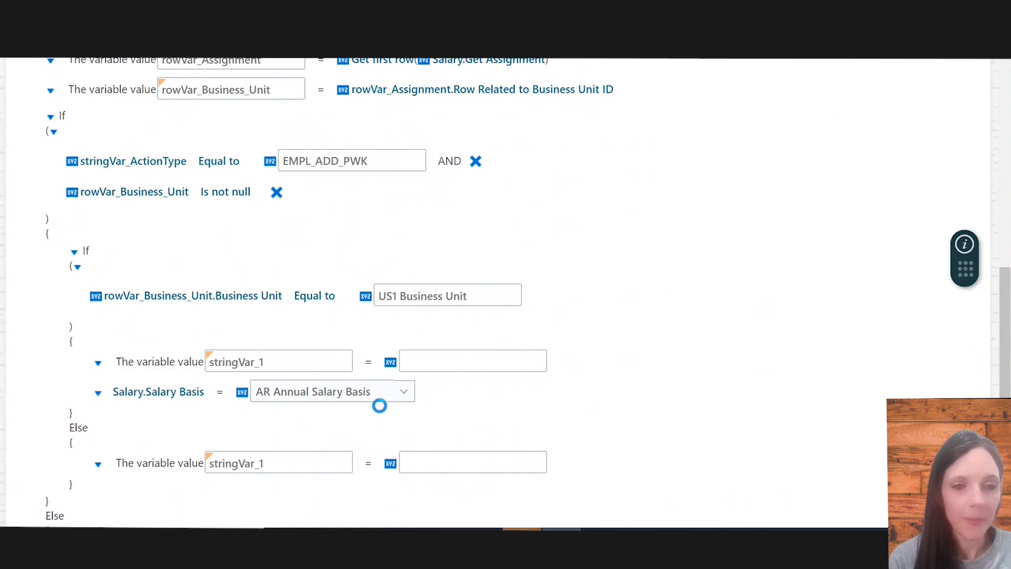
pyautogui.click(403, 365)
pyautogui.scroll(-5, 371, 326)
pyautogui.scroll(-10, 372, 322)
pyautogui.scroll(3, 365, 227)
pyautogui.scroll(-15, 366, 227)
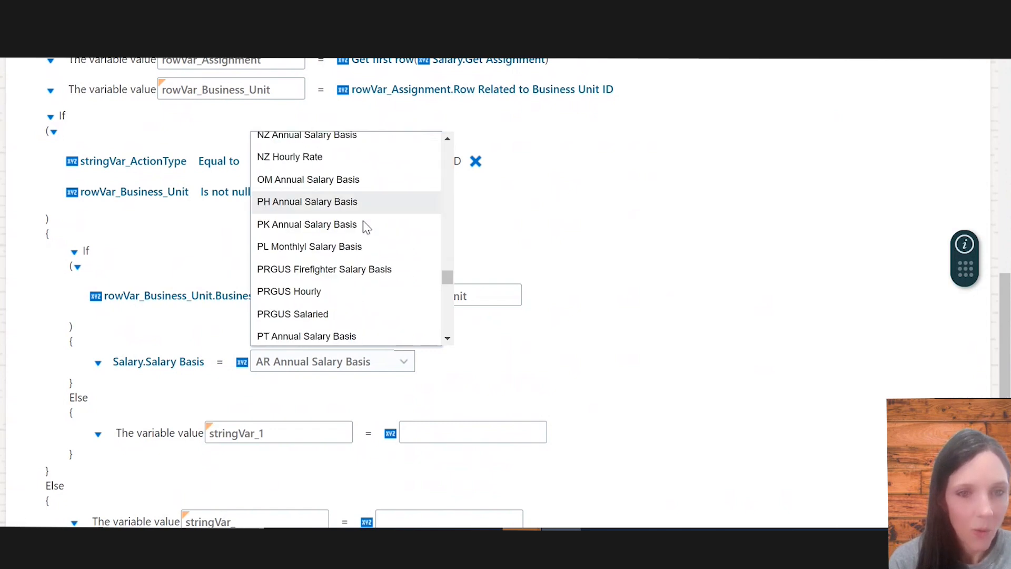
pyautogui.scroll(-10, 365, 226)
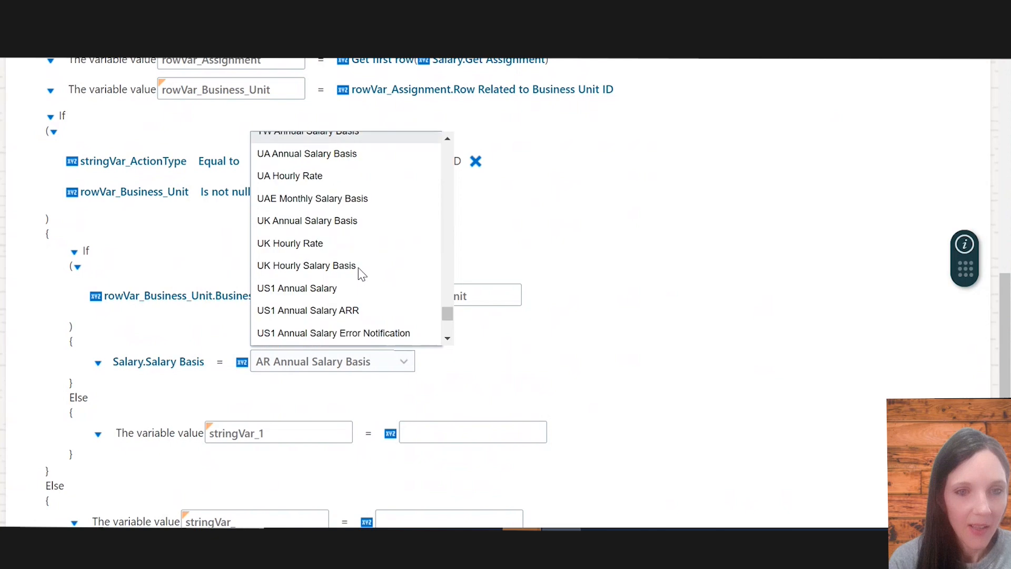
pyautogui.click(327, 227)
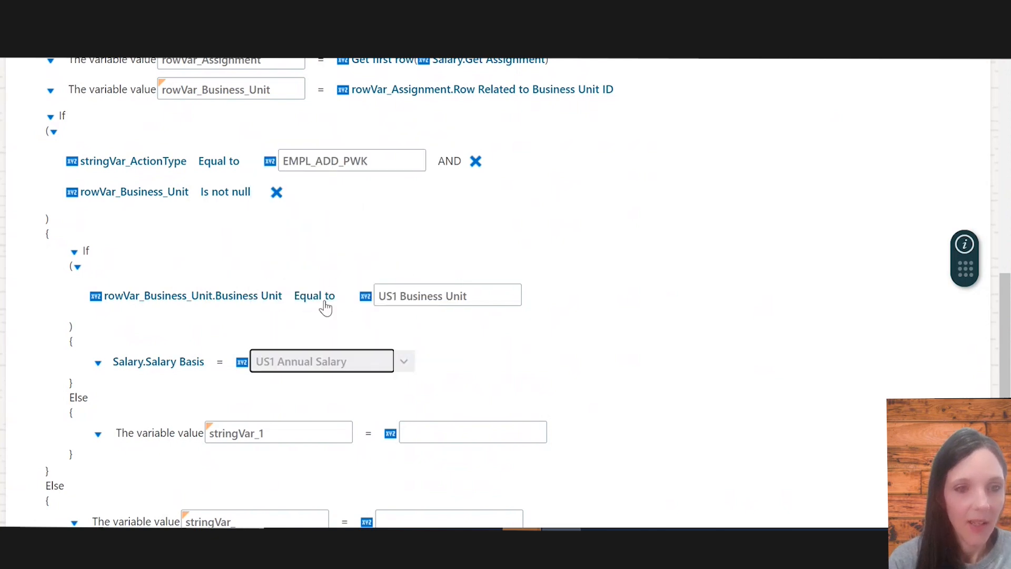
pyautogui.scroll(-3, 311, 343)
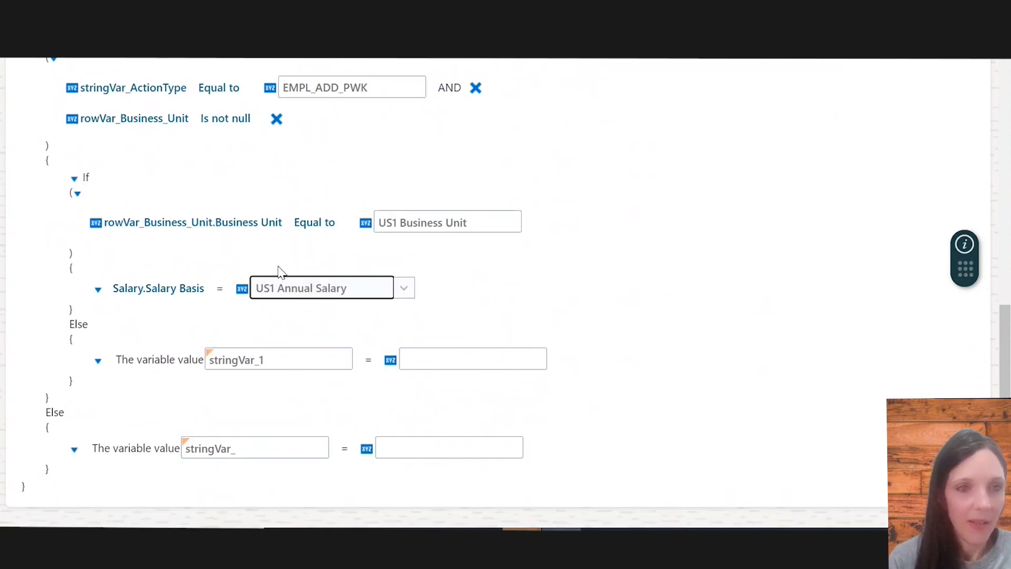
# Delete the else blocks from both the nested If condition and the outer If condition
pyautogui.scroll(3, 115, 284)
pyautogui.scroll(-3, 151, 346)
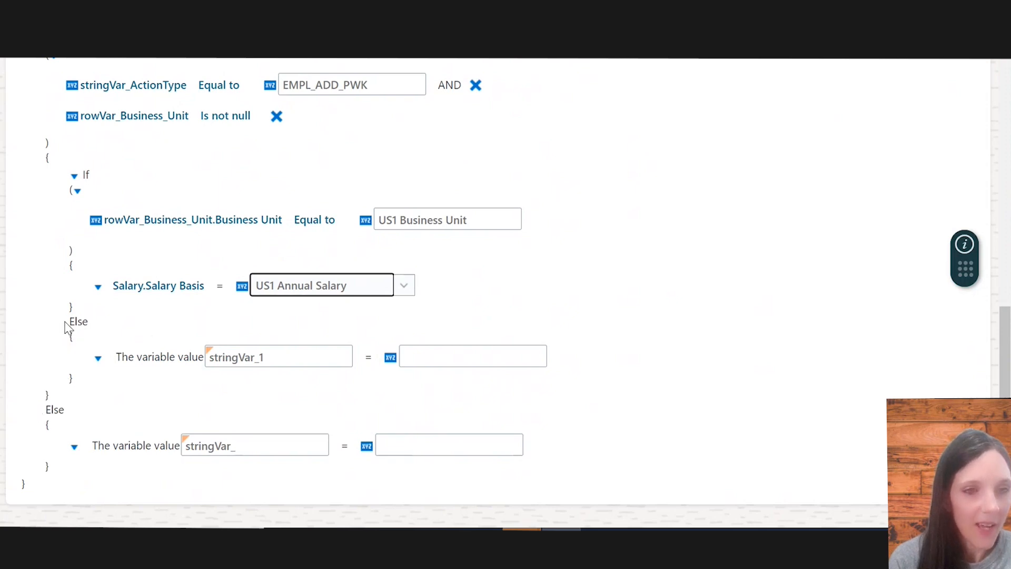
pyautogui.scroll(3, 67, 321)
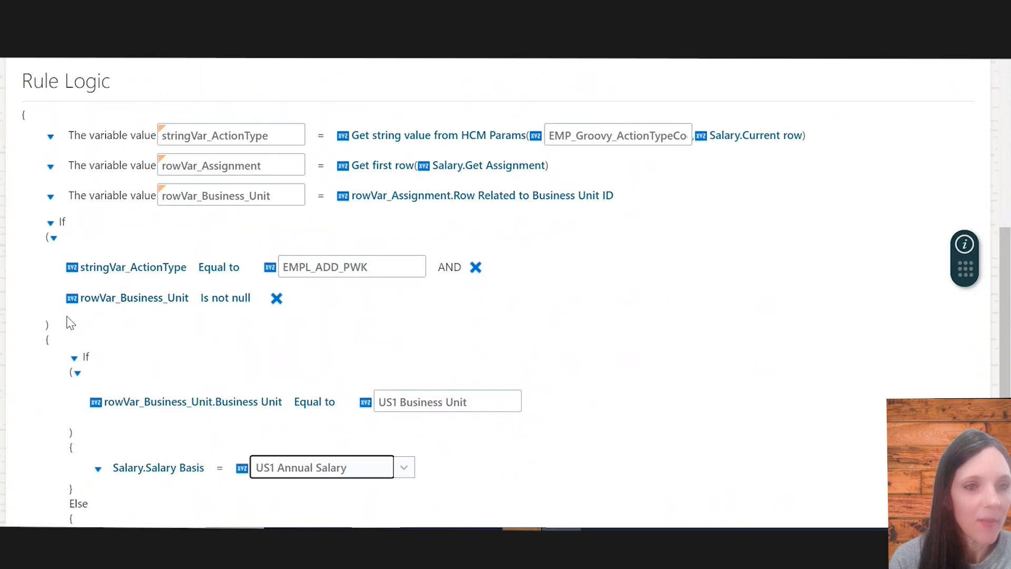
pyautogui.click(75, 362)
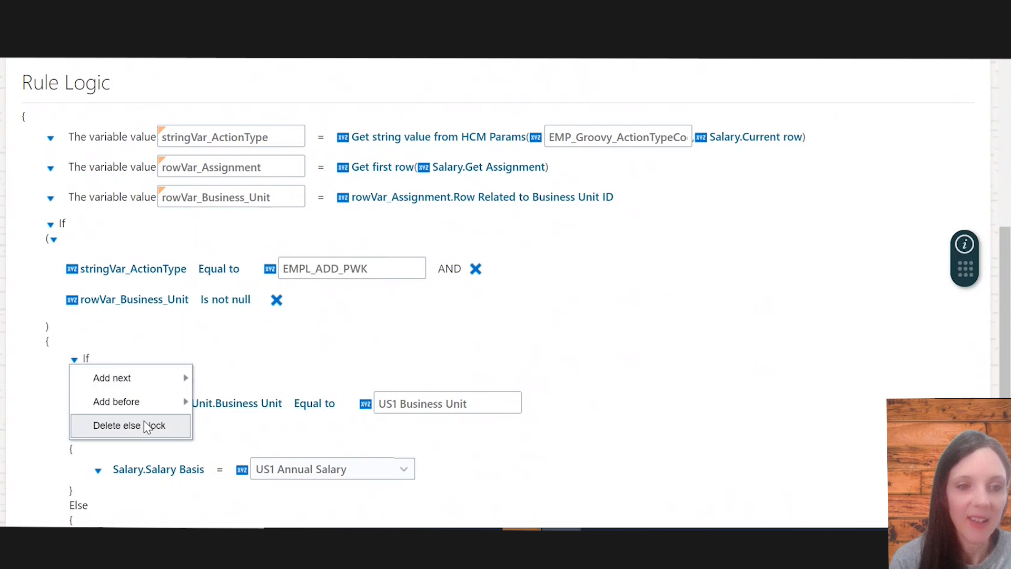
pyautogui.click(144, 426)
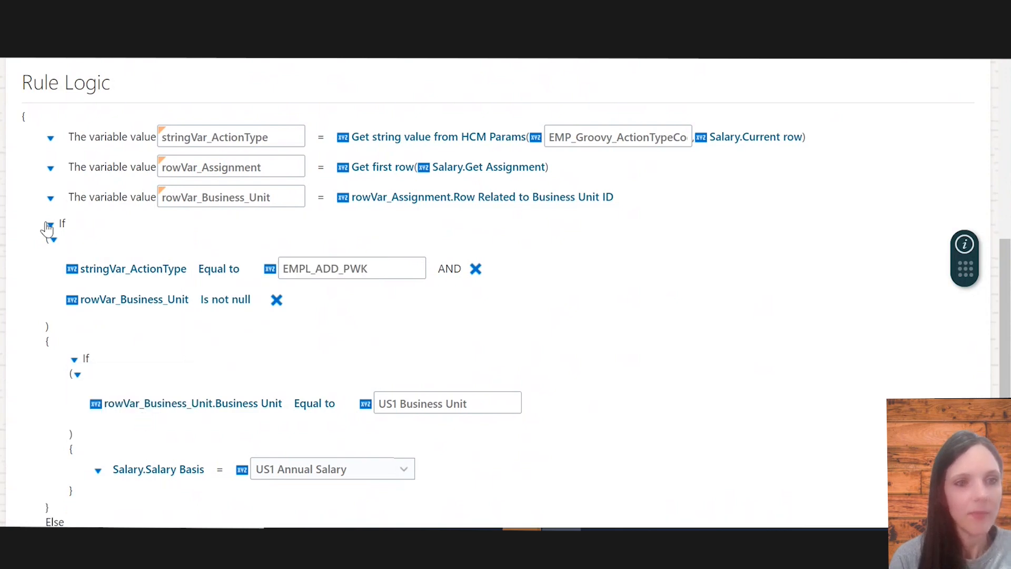
pyautogui.click(51, 227)
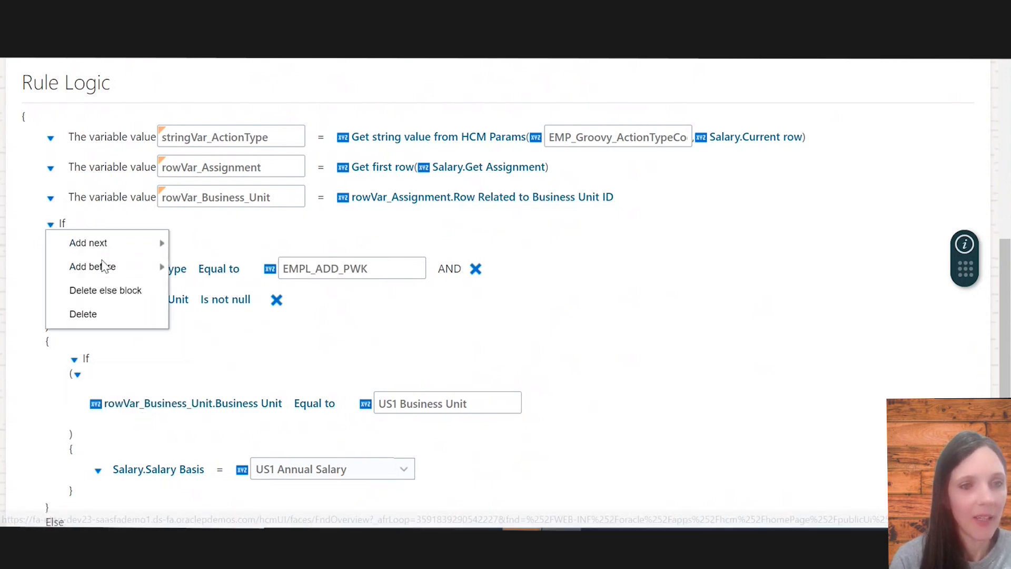
pyautogui.click(103, 295)
# Review the completed rule logic for the Salary Basis defaulting conditions
pyautogui.scroll(-1, 268, 354)
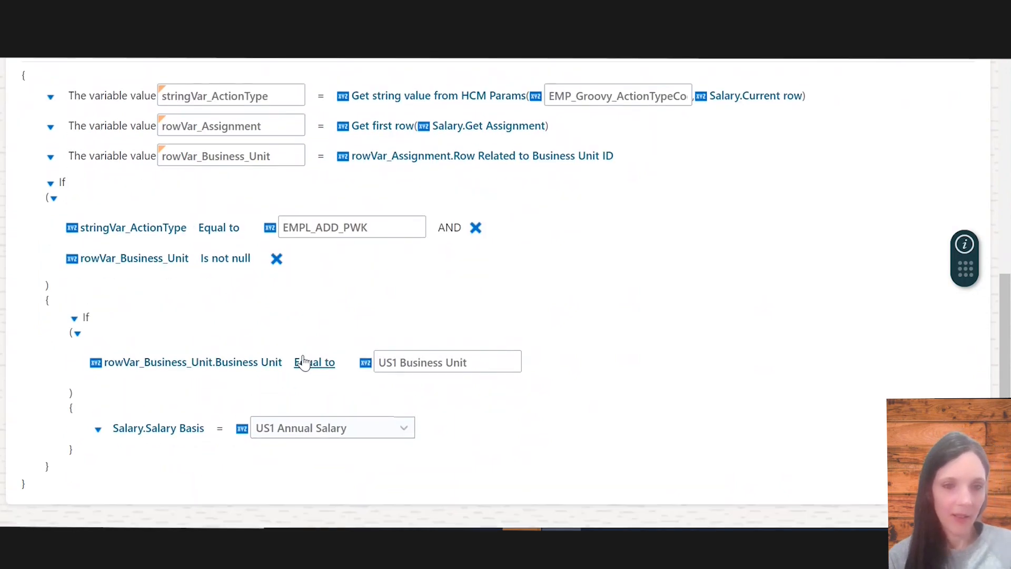
pyautogui.scroll(1, 273, 238)
pyautogui.scroll(-1, 320, 337)
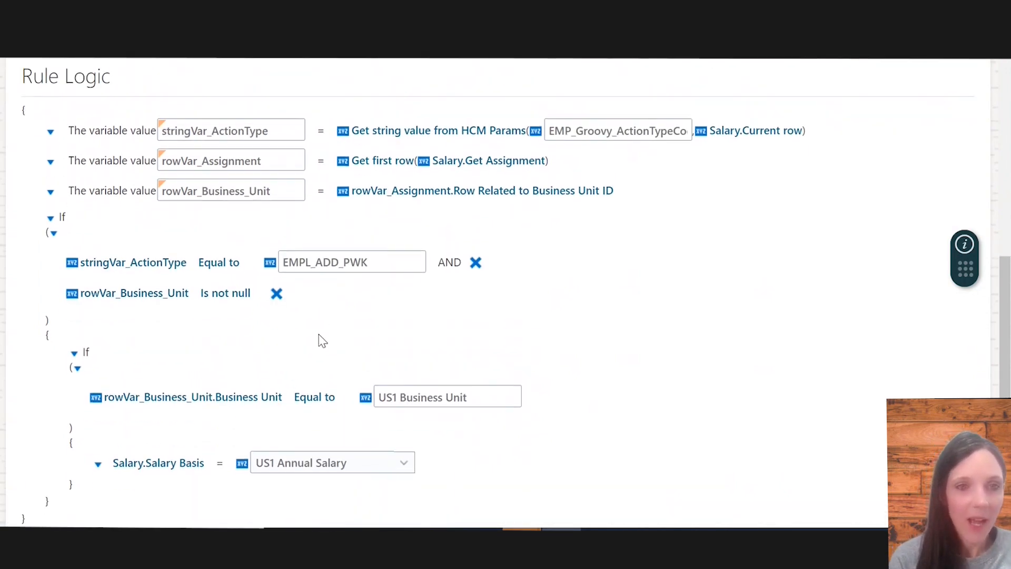
pyautogui.scroll(1, 319, 334)
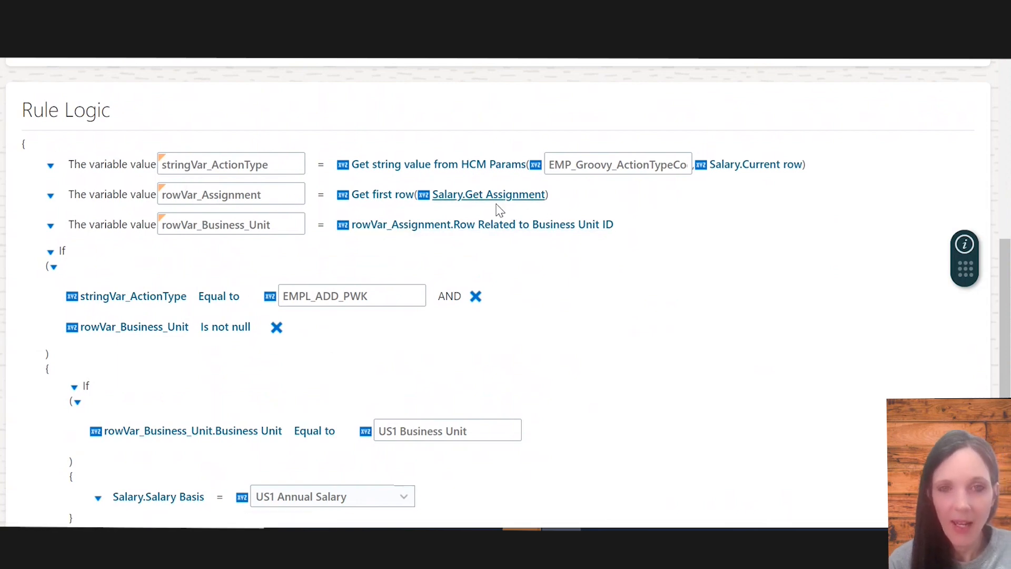
pyautogui.scroll(-1, 497, 277)
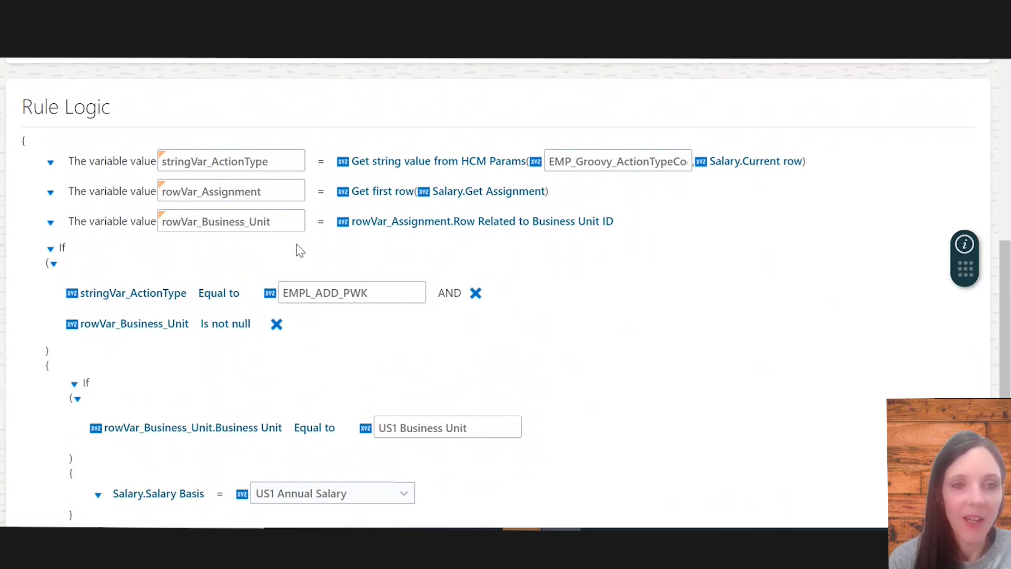
pyautogui.scroll(-2, 297, 266)
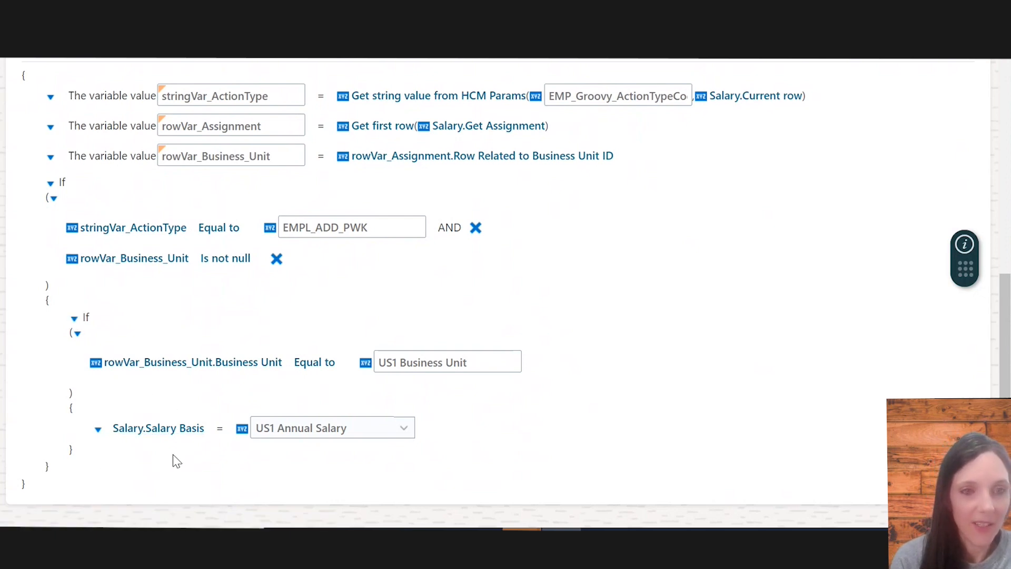
pyautogui.scroll(1, 174, 456)
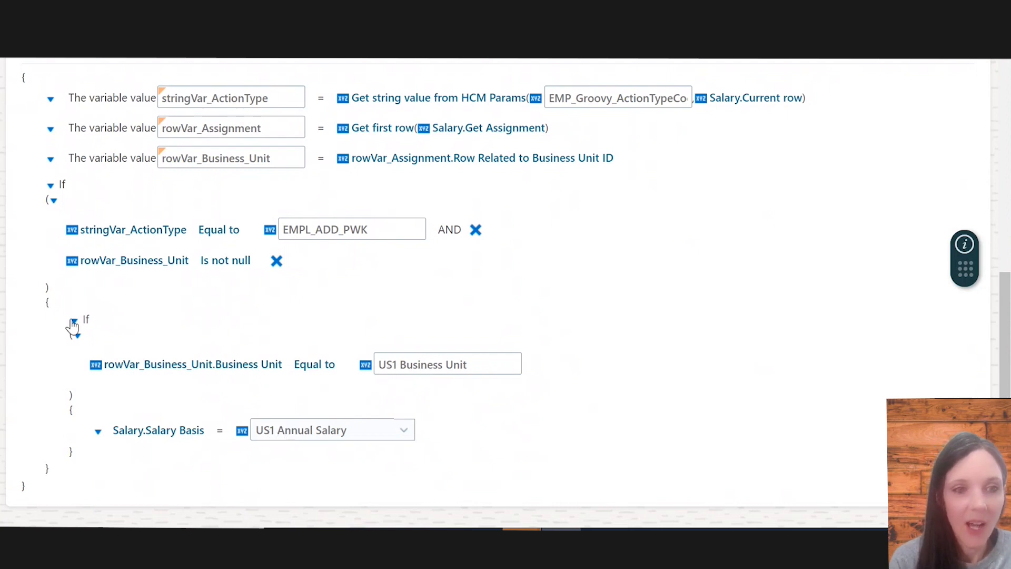
pyautogui.click(74, 337)
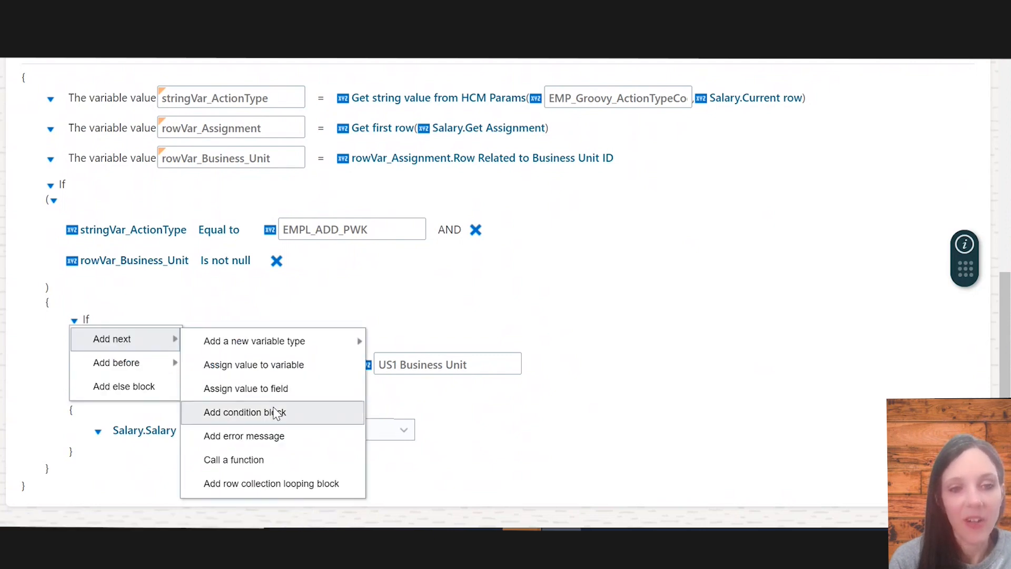
pyautogui.click(426, 340)
# Save and close the Demo Salary Basis for Business Unit rule
pyautogui.scroll(6, 439, 275)
pyautogui.scroll(-3, 639, 420)
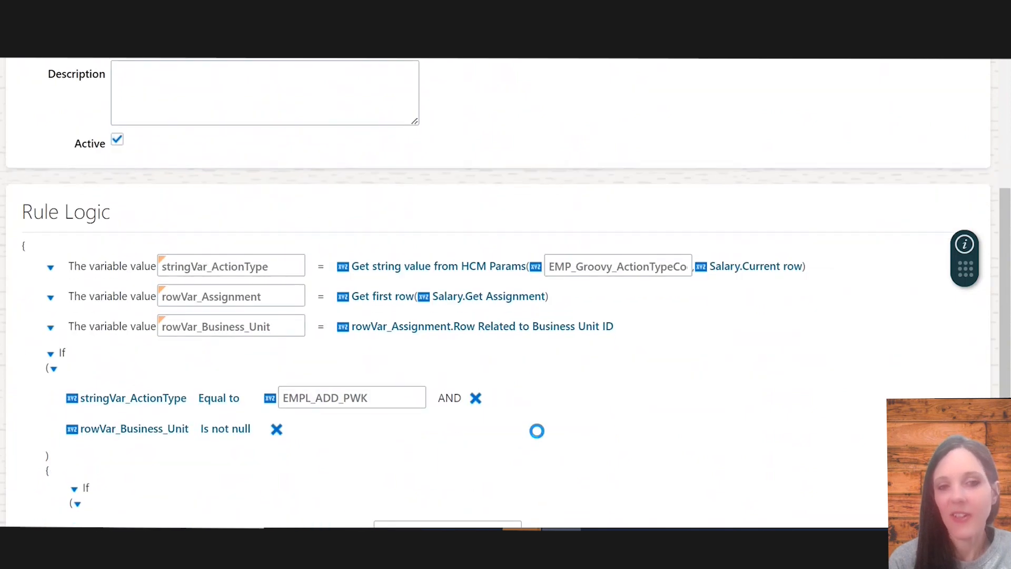
pyautogui.scroll(-2, 536, 429)
pyautogui.scroll(-3, 527, 408)
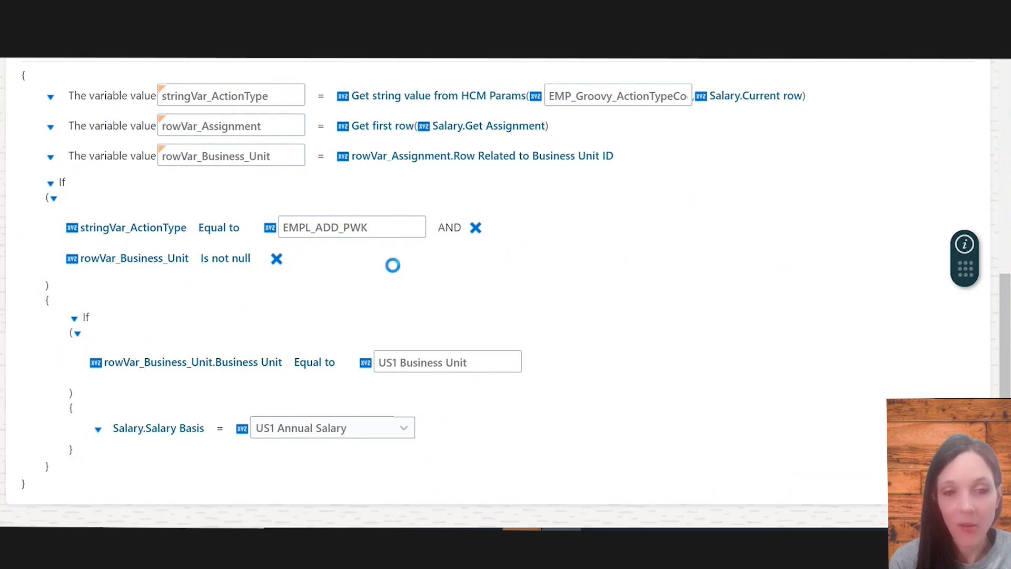
pyautogui.scroll(2, 367, 295)
pyautogui.scroll(5, 367, 296)
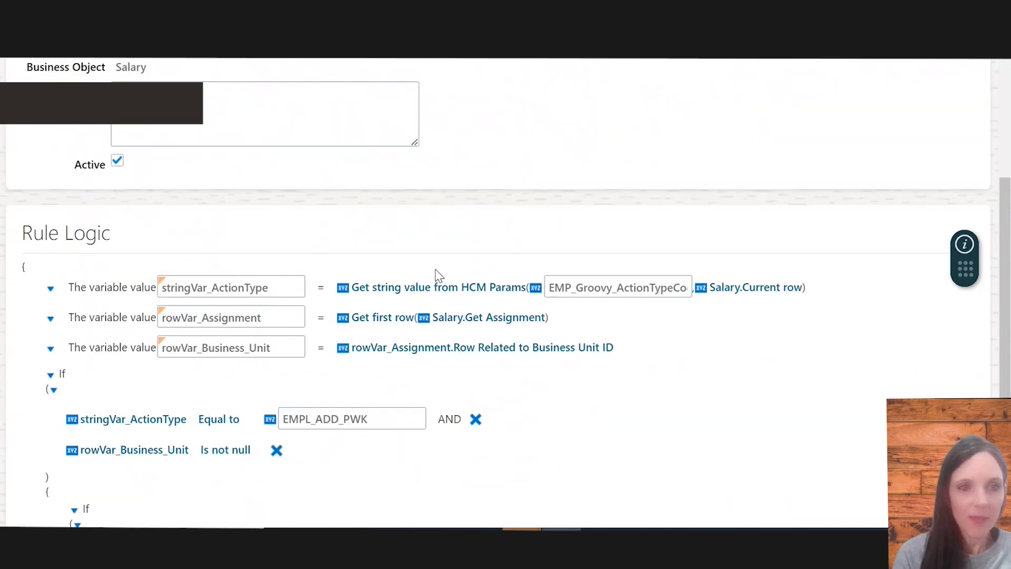
pyautogui.scroll(4, 437, 274)
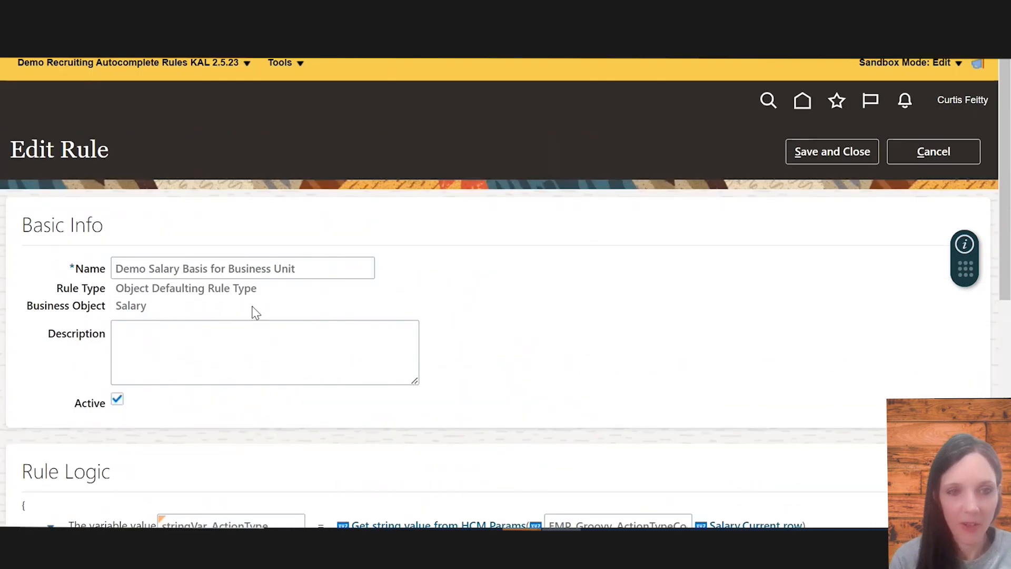
pyautogui.scroll(-1, 334, 420)
pyautogui.scroll(-3, 337, 424)
pyautogui.scroll(4, 334, 421)
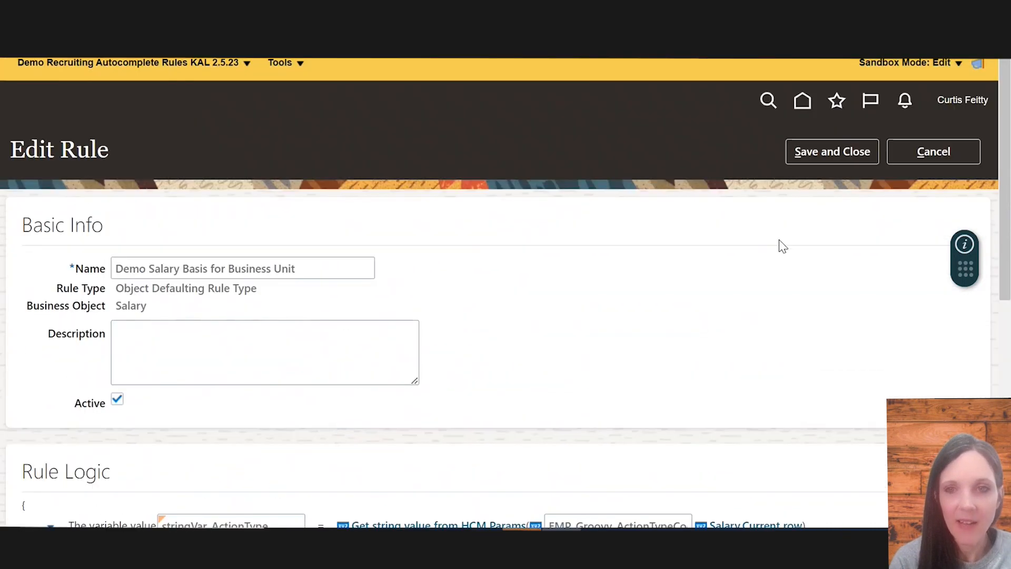
pyautogui.click(831, 153)
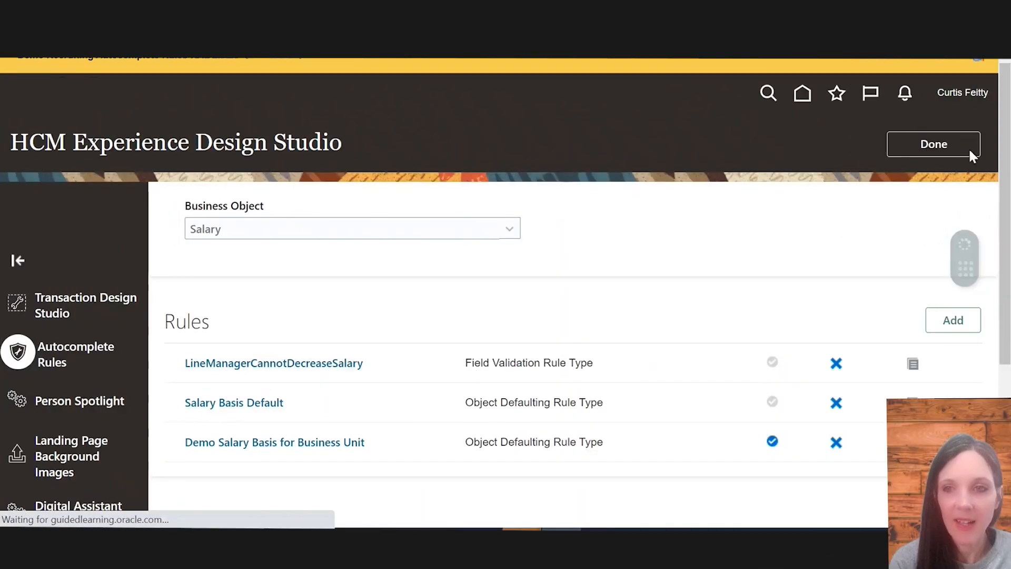
# Exit HCM Experience Design Studio and open the Hiring app from My Client Groups
pyautogui.click(923, 144)
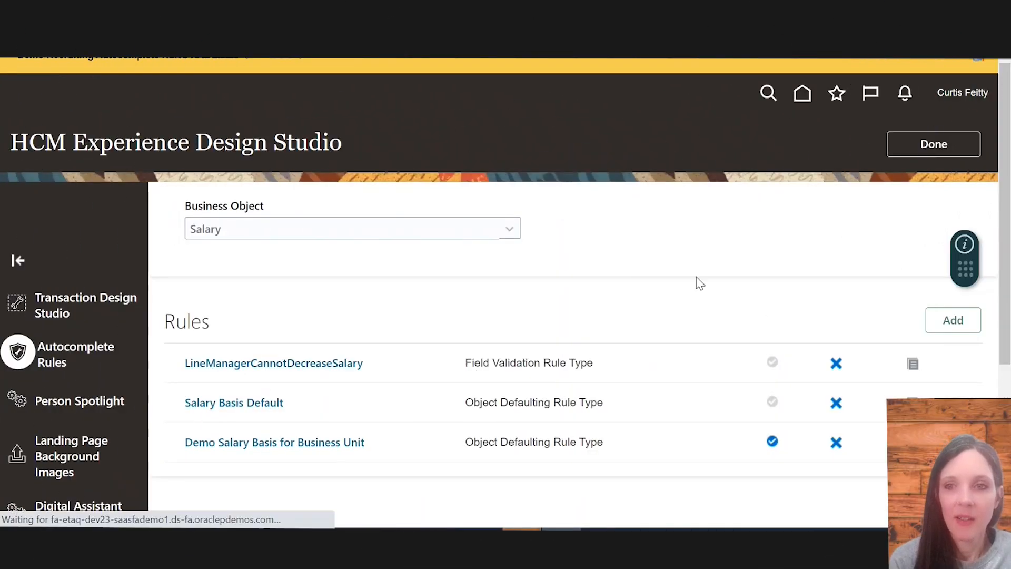
pyautogui.scroll(-5, 699, 288)
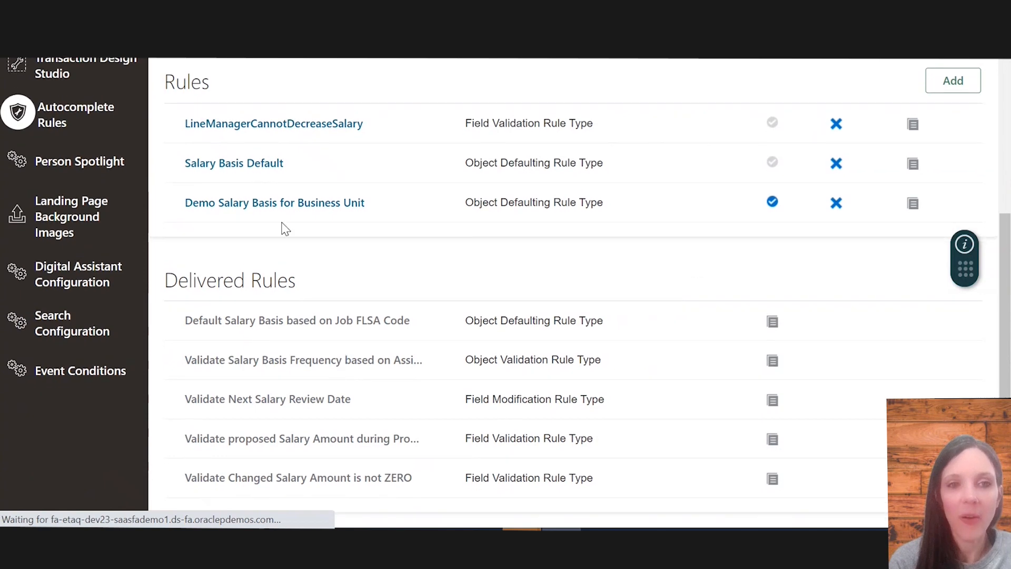
pyautogui.click(277, 162)
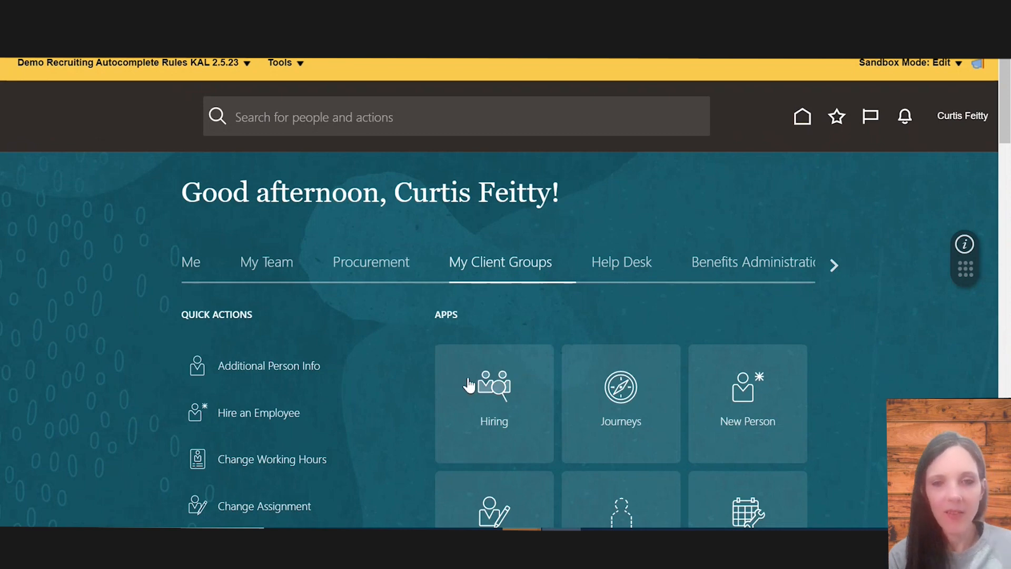
pyautogui.click(508, 414)
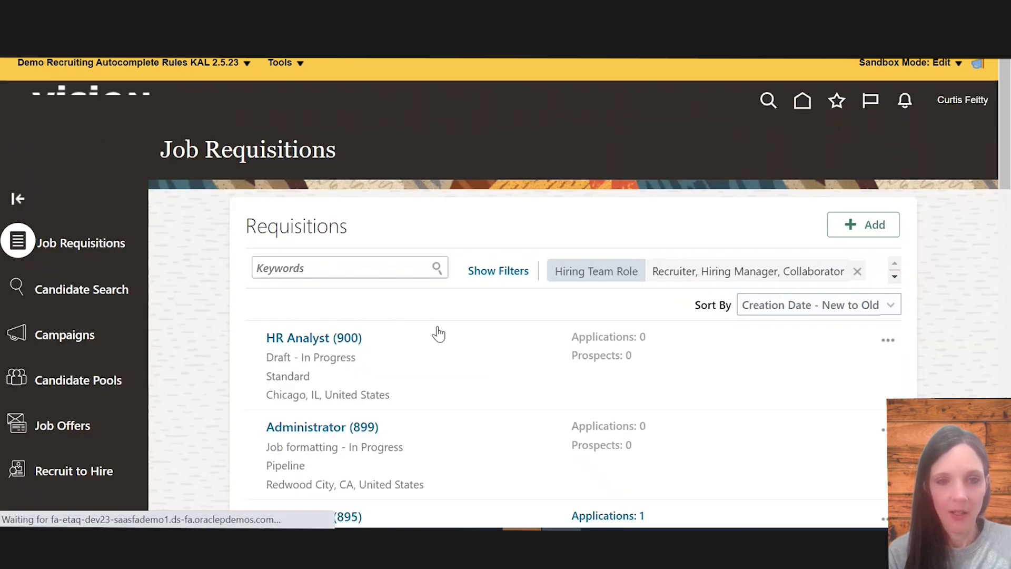
# Search job requisitions for 797 and open the Assistant Manager - Retail (797) requisition
pyautogui.click(385, 267)
pyautogui.write('797')
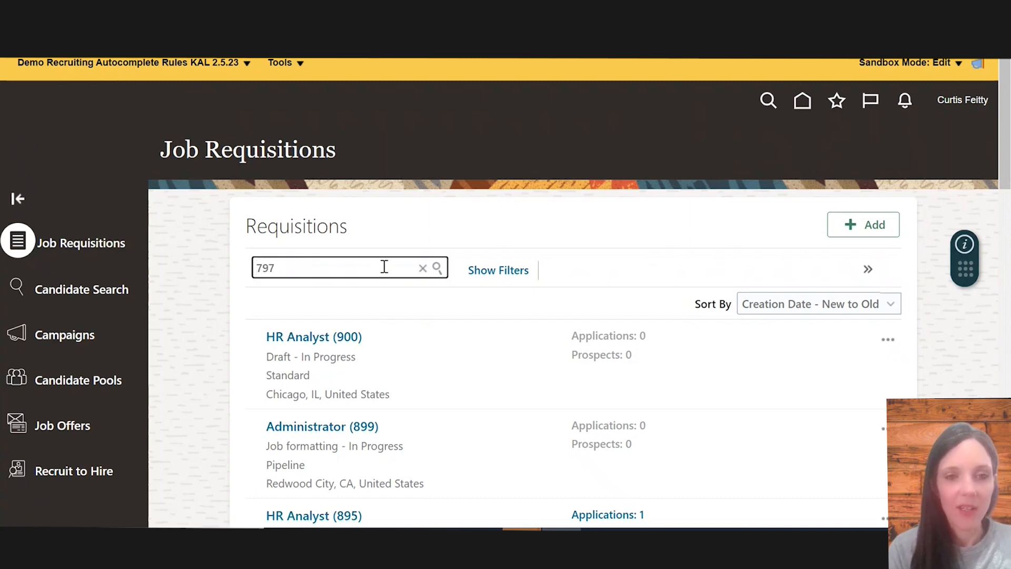
pyautogui.press('Return')
pyautogui.scroll(-1, 384, 400)
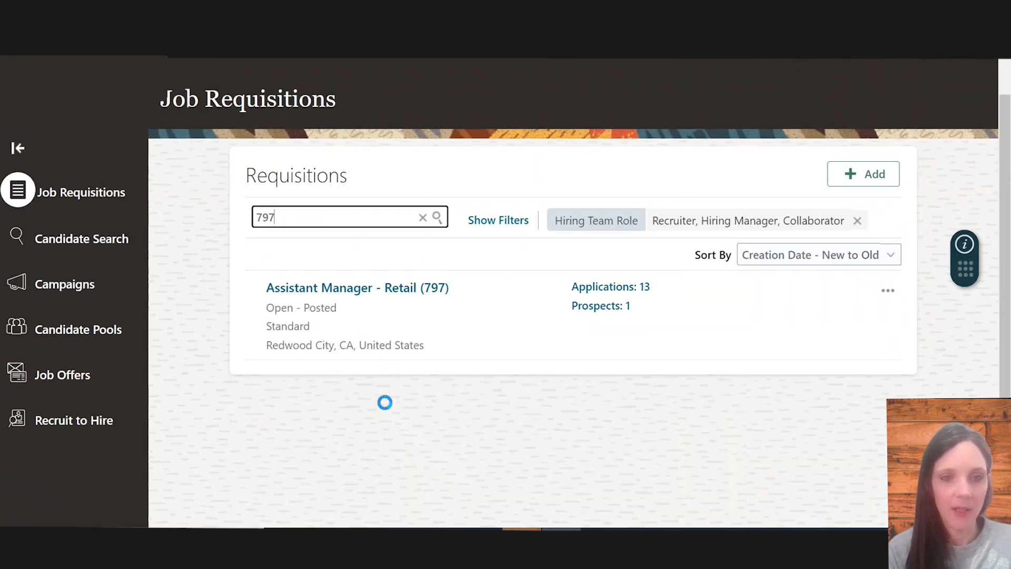
pyautogui.click(370, 290)
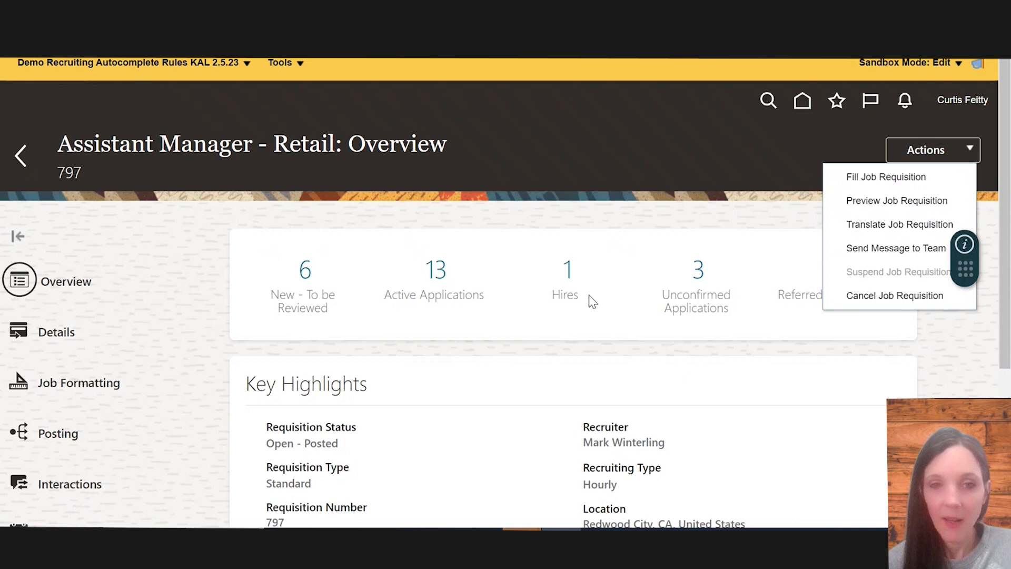
# Open the requisition's active applications and create a job offer for the first New, To be Reviewed candidate
pyautogui.click(436, 274)
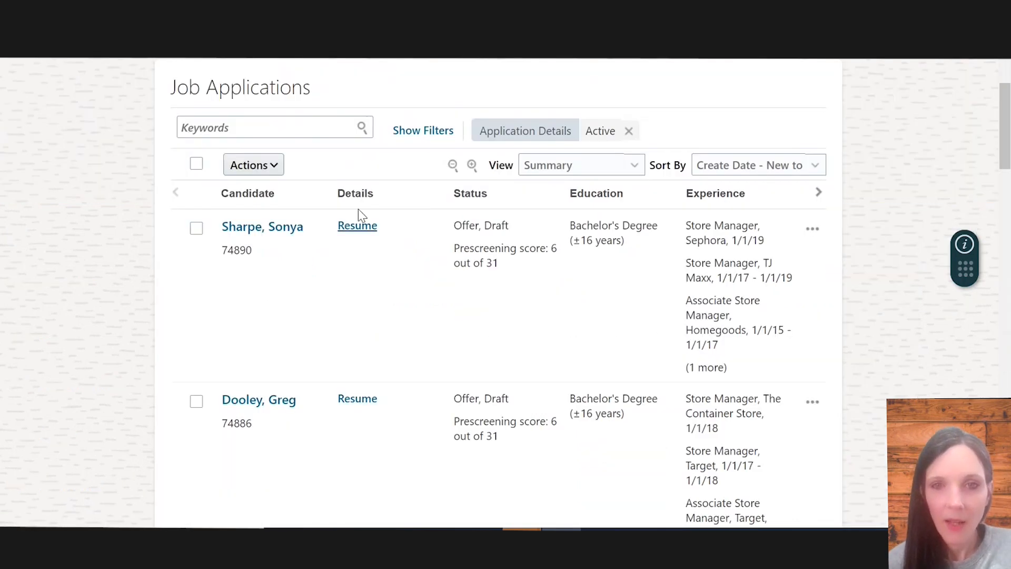
pyautogui.scroll(-10, 521, 384)
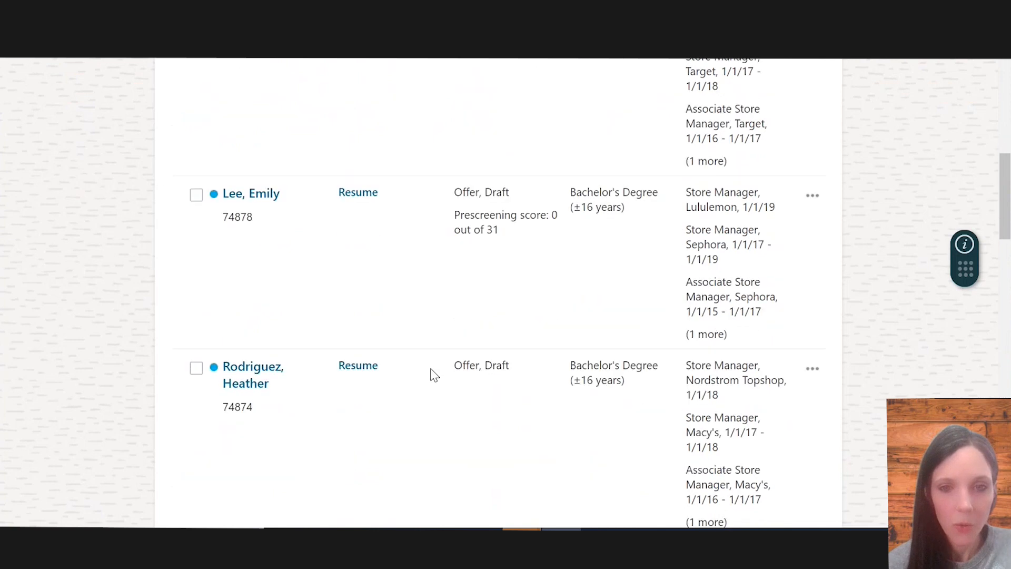
pyautogui.scroll(-3, 436, 349)
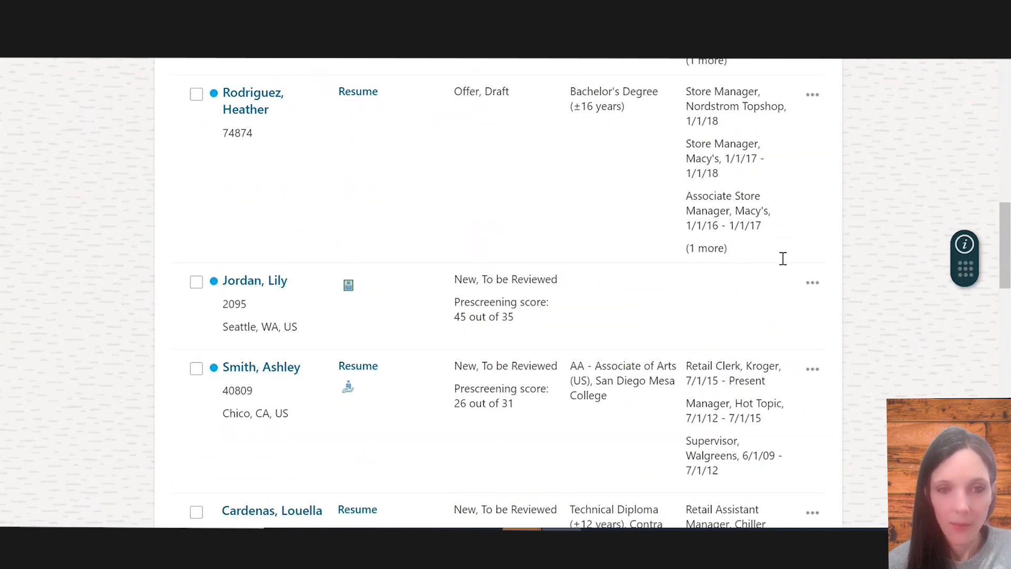
pyautogui.click(812, 280)
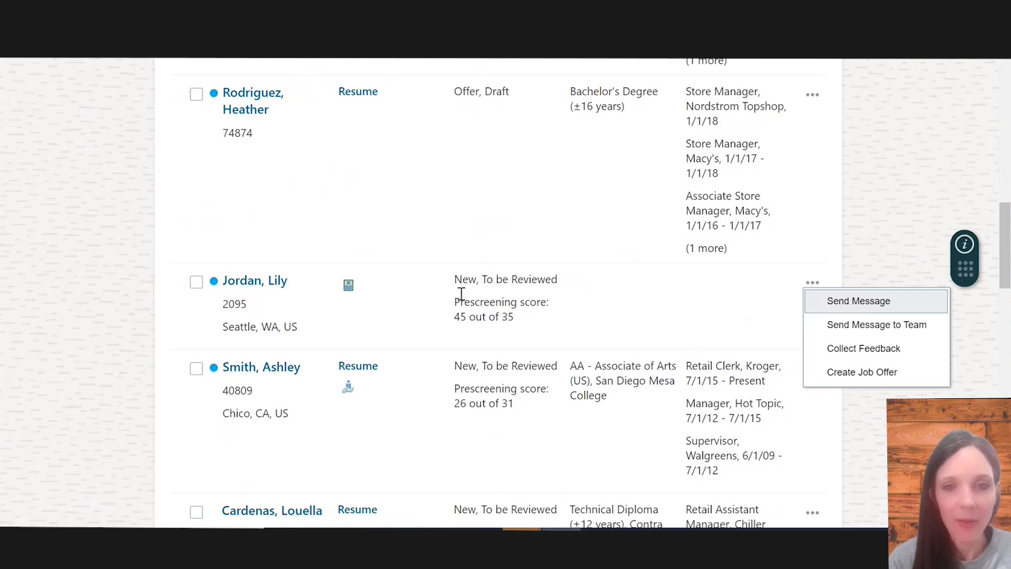
pyautogui.click(854, 373)
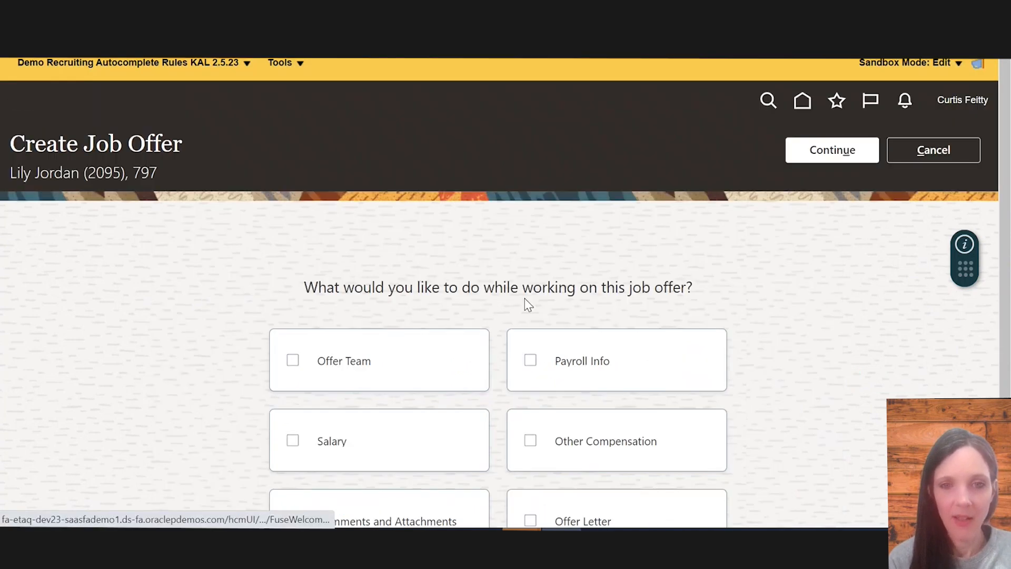
# Select Salary and Offer Letter as the sections to work on in the job offer
pyautogui.scroll(-3, 525, 298)
pyautogui.click(410, 279)
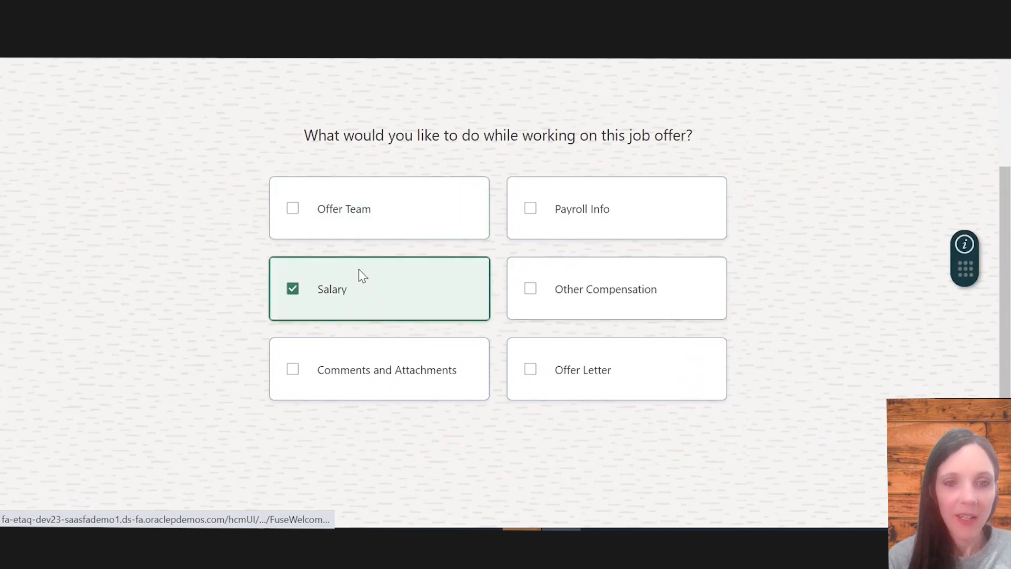
pyautogui.click(555, 372)
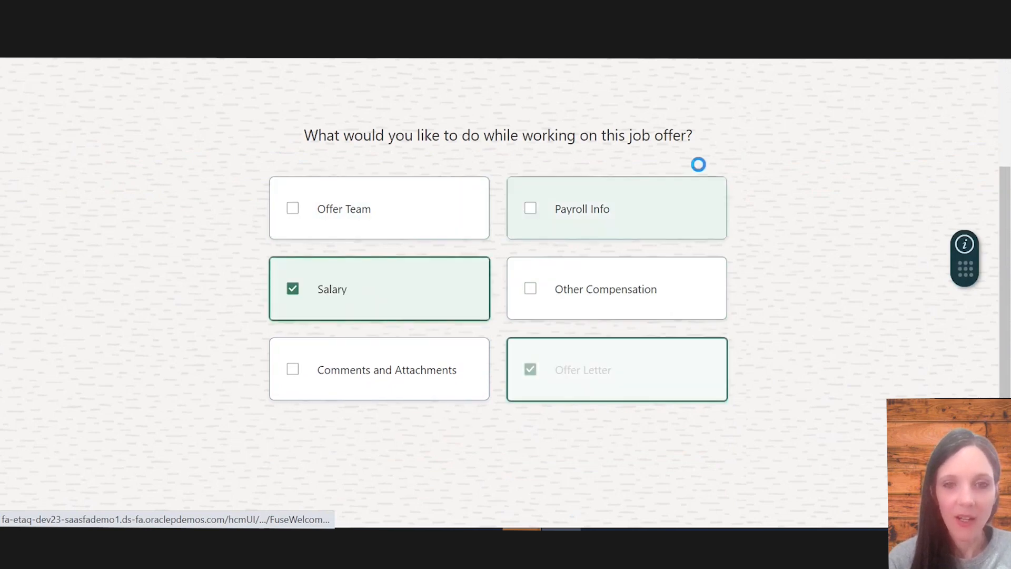
pyautogui.scroll(3, 796, 141)
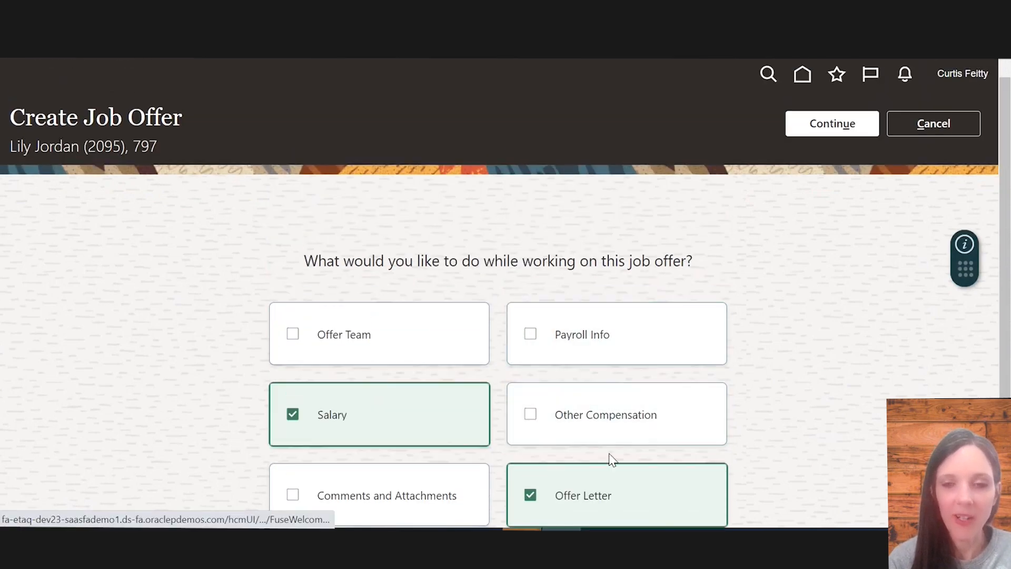
pyautogui.scroll(-3, 482, 396)
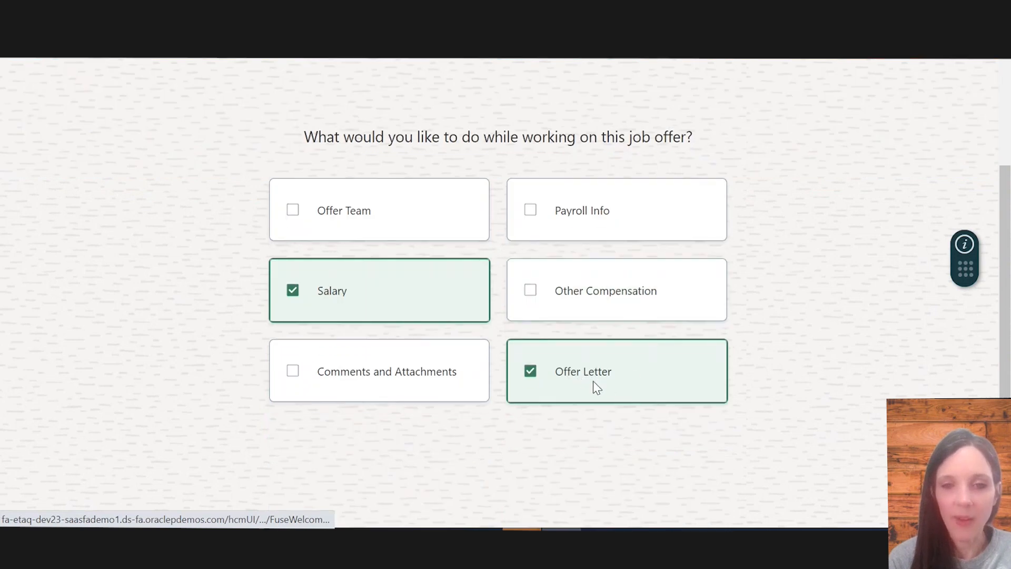
pyautogui.scroll(3, 641, 378)
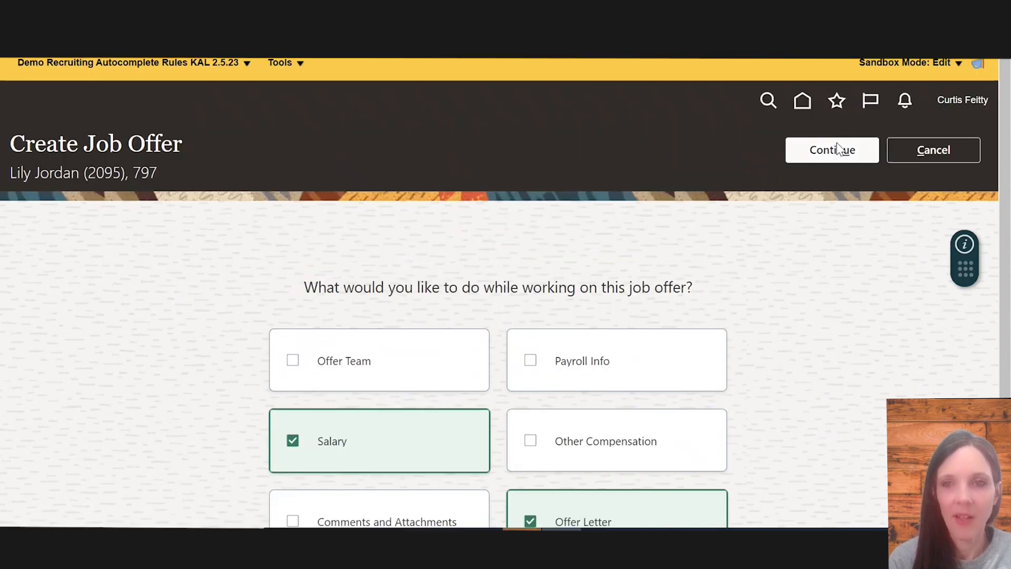
# Continue into the job offer and set the When and Why action to Add Assignment, then continue
pyautogui.click(838, 148)
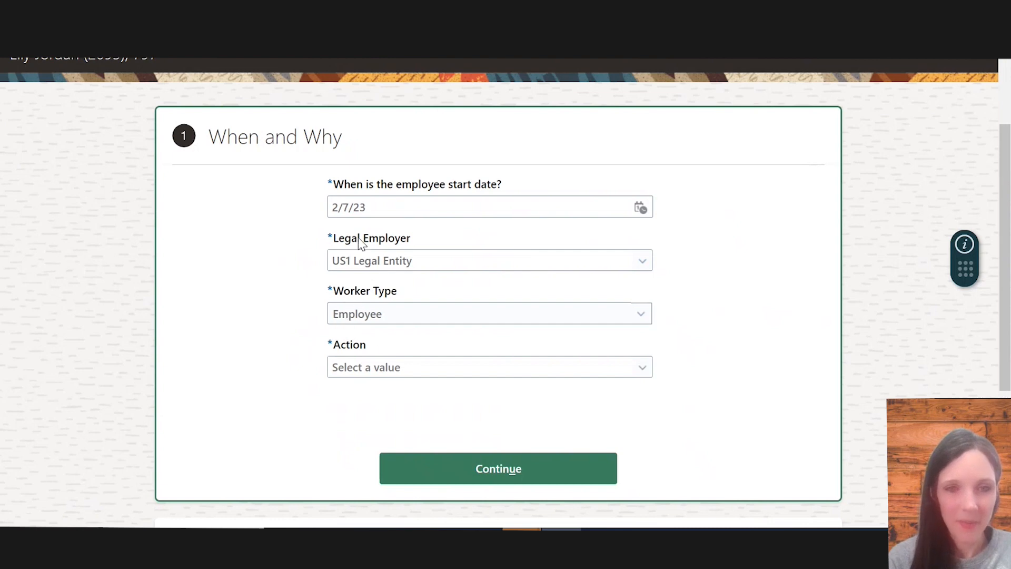
pyautogui.scroll(-1, 432, 411)
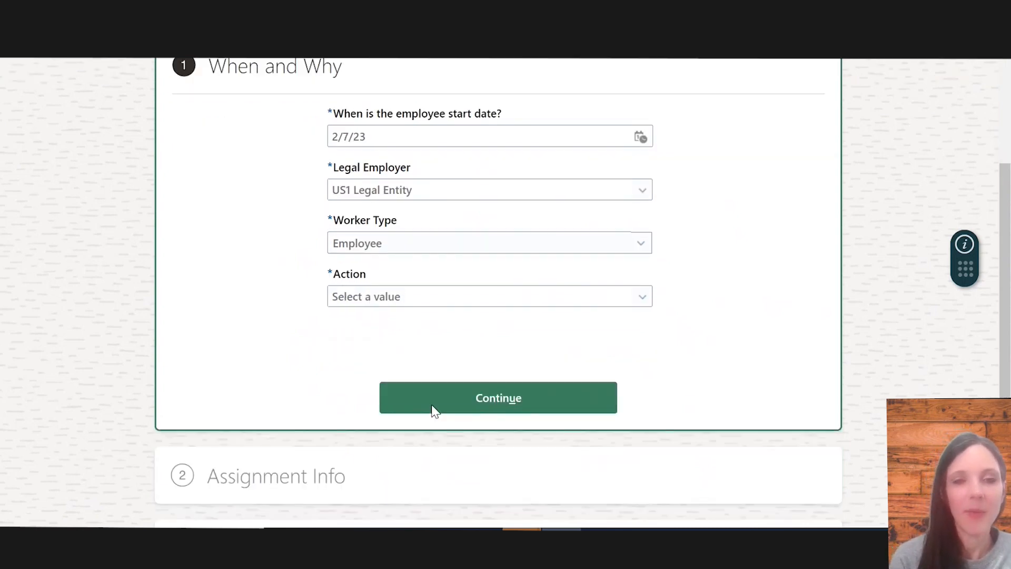
pyautogui.click(410, 287)
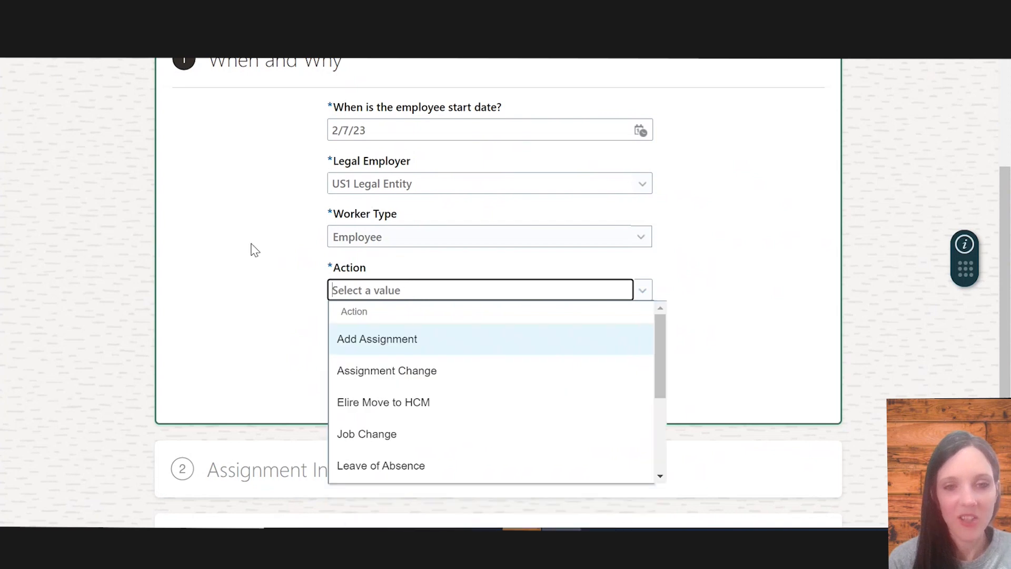
pyautogui.click(418, 342)
pyautogui.click(431, 390)
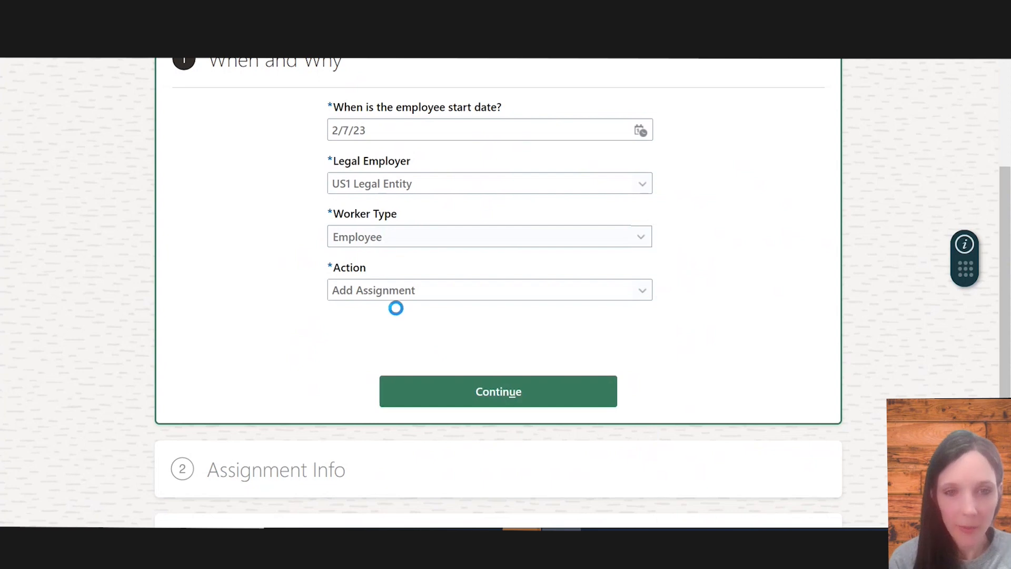
pyautogui.scroll(-1, 421, 331)
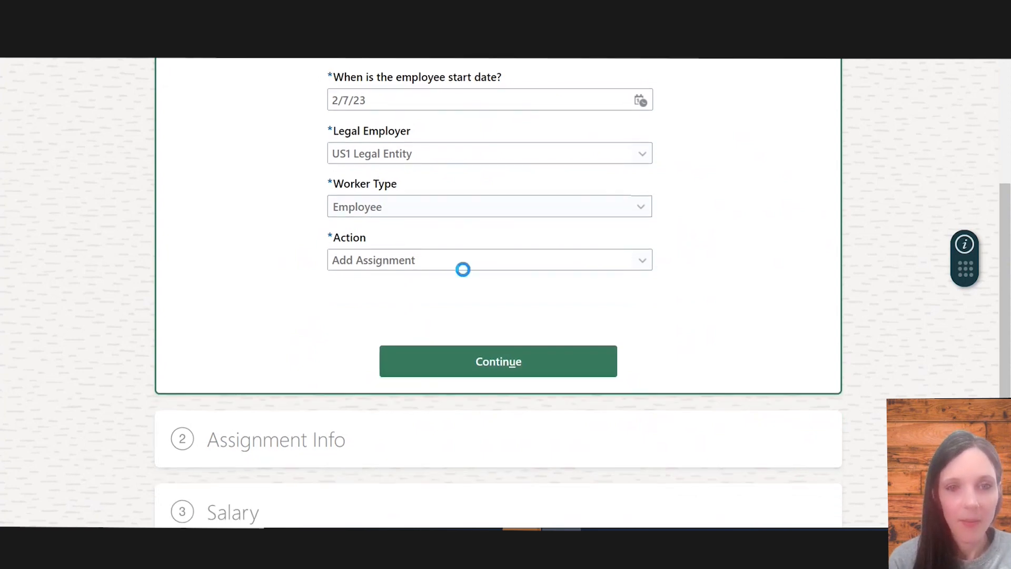
pyautogui.scroll(-1, 405, 374)
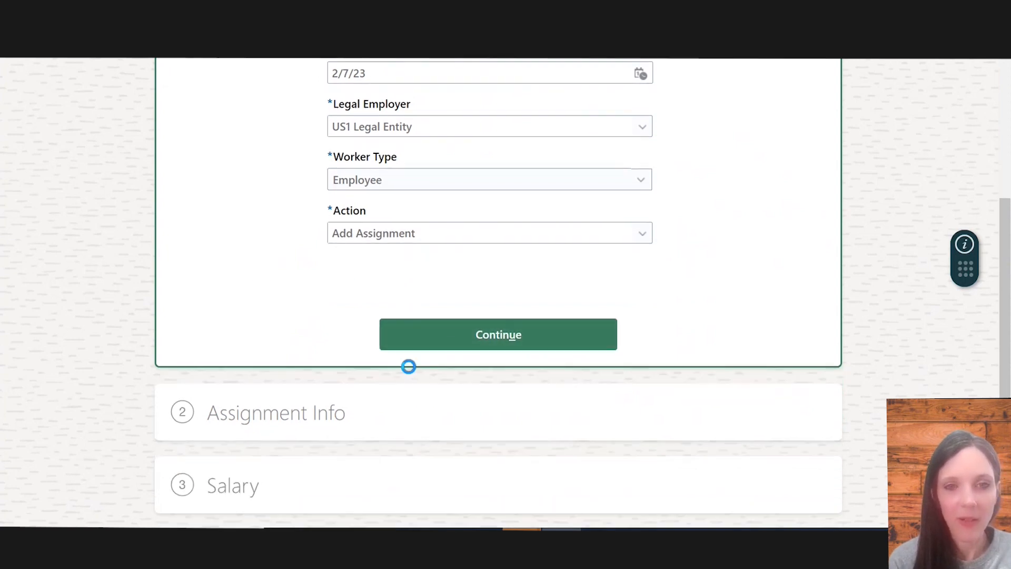
pyautogui.click(500, 334)
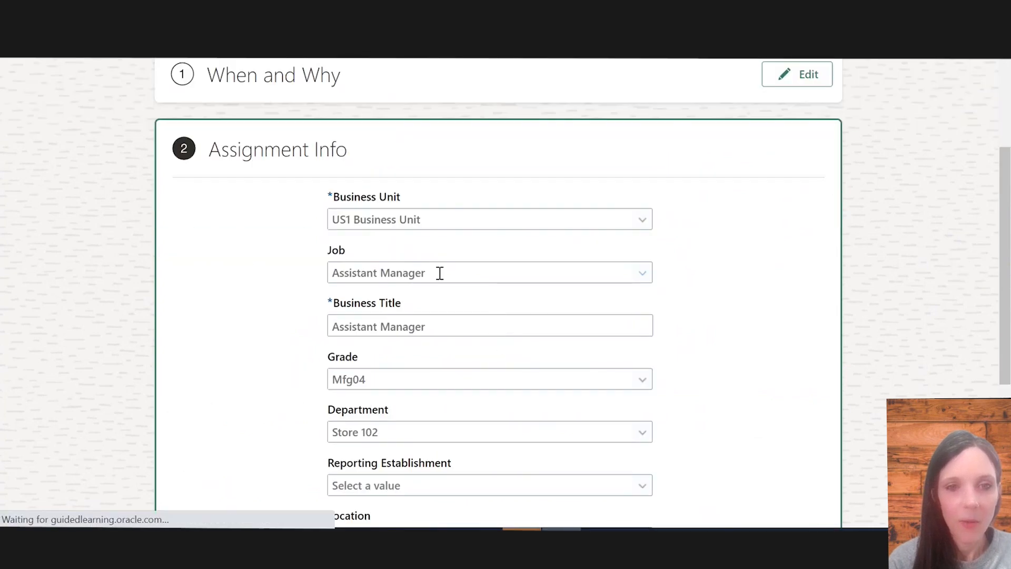
# Continue past Assignment Info and choose US1 Annual Salary as the offer's salary basis
pyautogui.scroll(-2, 432, 279)
pyautogui.scroll(-2, 418, 261)
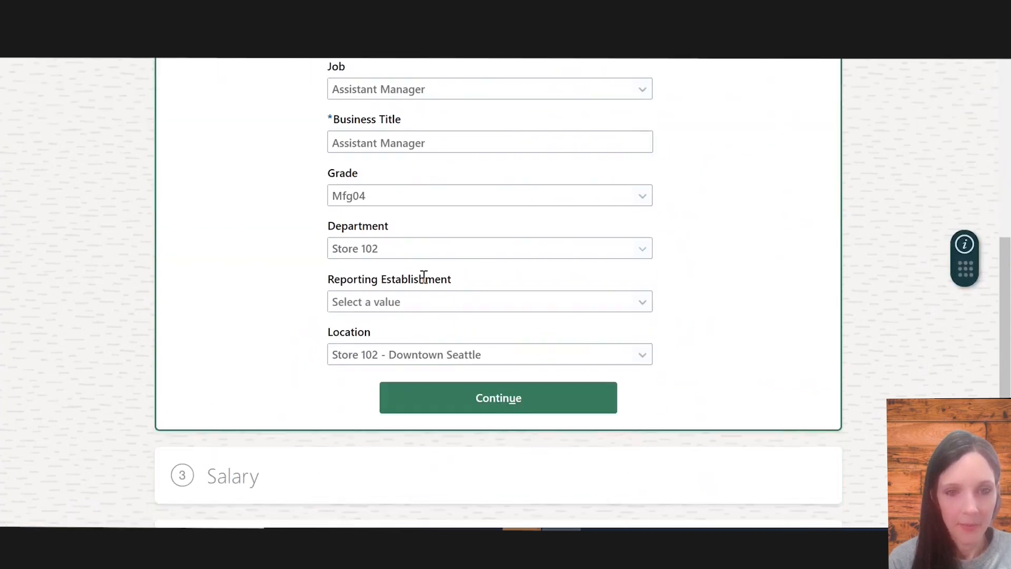
pyautogui.click(426, 309)
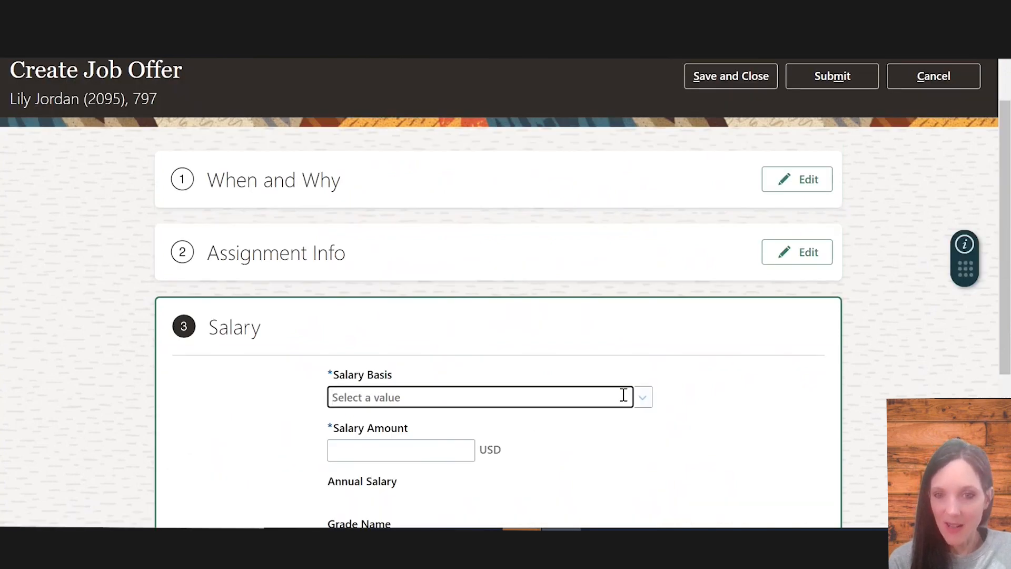
pyautogui.click(643, 399)
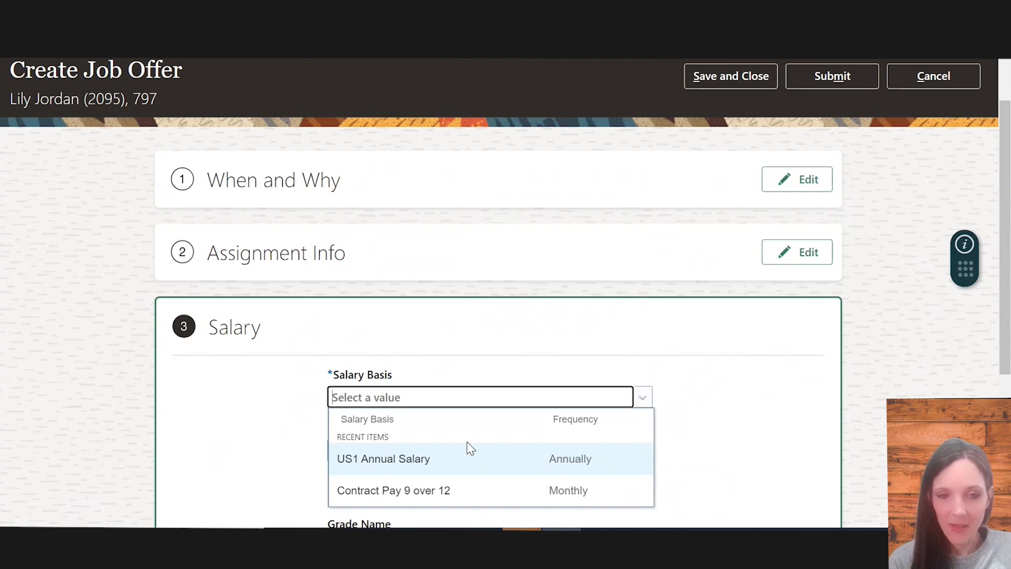
pyautogui.click(438, 456)
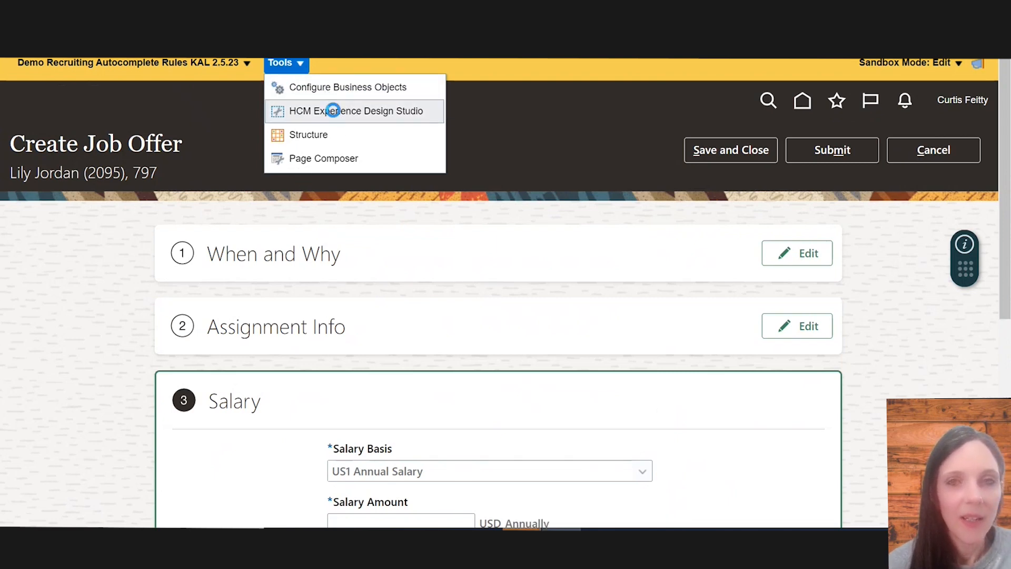
# Open HCM Experience Design Studio and browse the business objects section of the Autocomplete Rules help guide
pyautogui.click(333, 111)
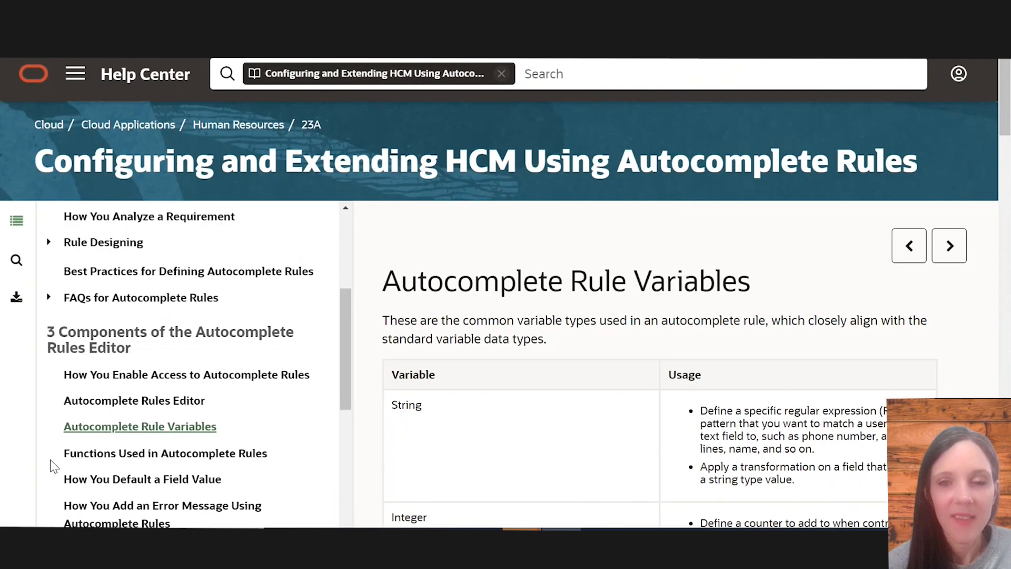
pyautogui.scroll(-1, 52, 466)
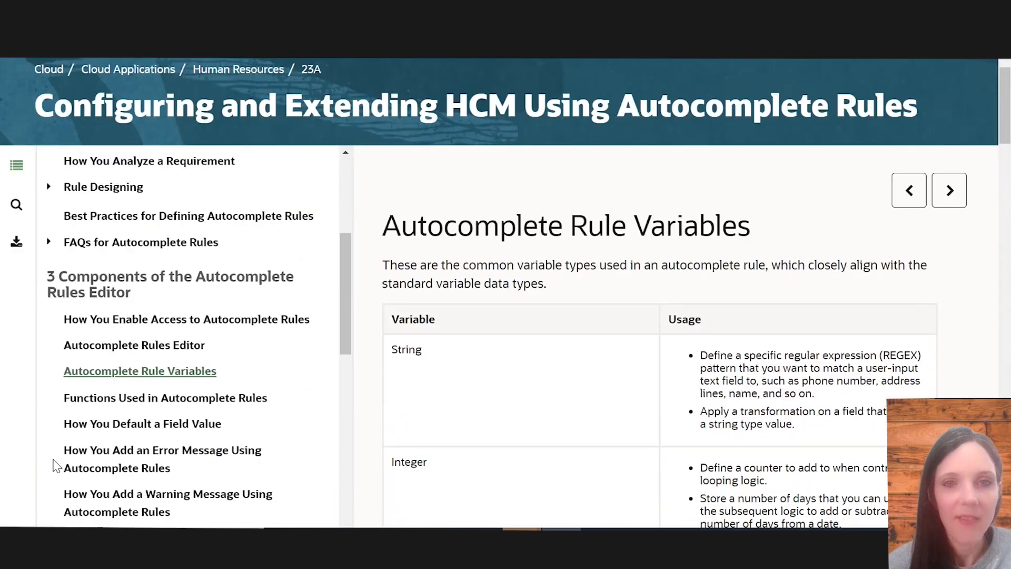
pyautogui.scroll(-1, 131, 414)
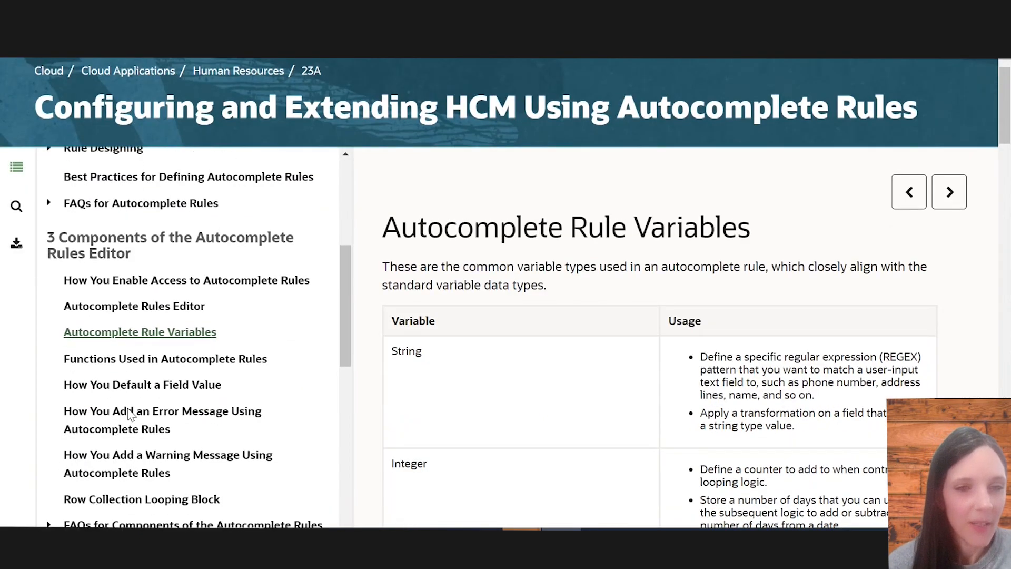
pyautogui.scroll(-8, 131, 414)
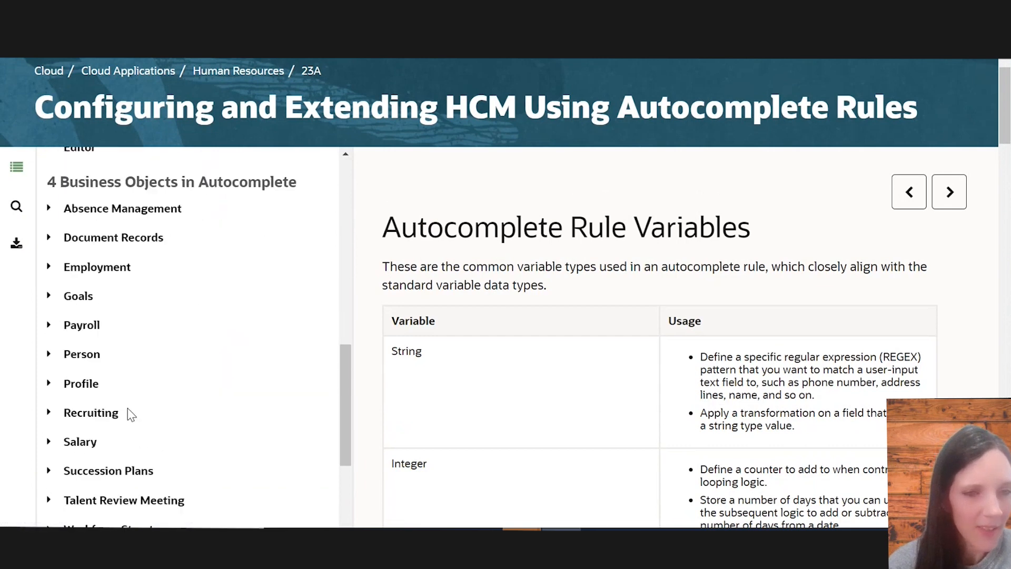
pyautogui.scroll(-15, 130, 415)
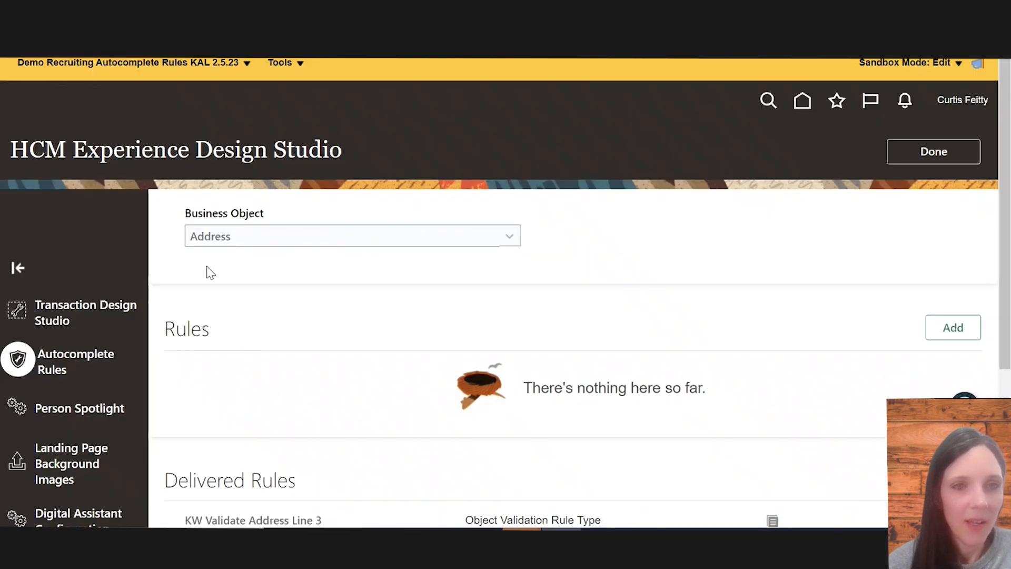
# Switch the autocomplete business object to Salary and open the Demo Salary Basis for Business Unit rule
pyautogui.click(263, 242)
pyautogui.scroll(-10, 277, 406)
pyautogui.scroll(-10, 276, 406)
pyautogui.scroll(1, 276, 406)
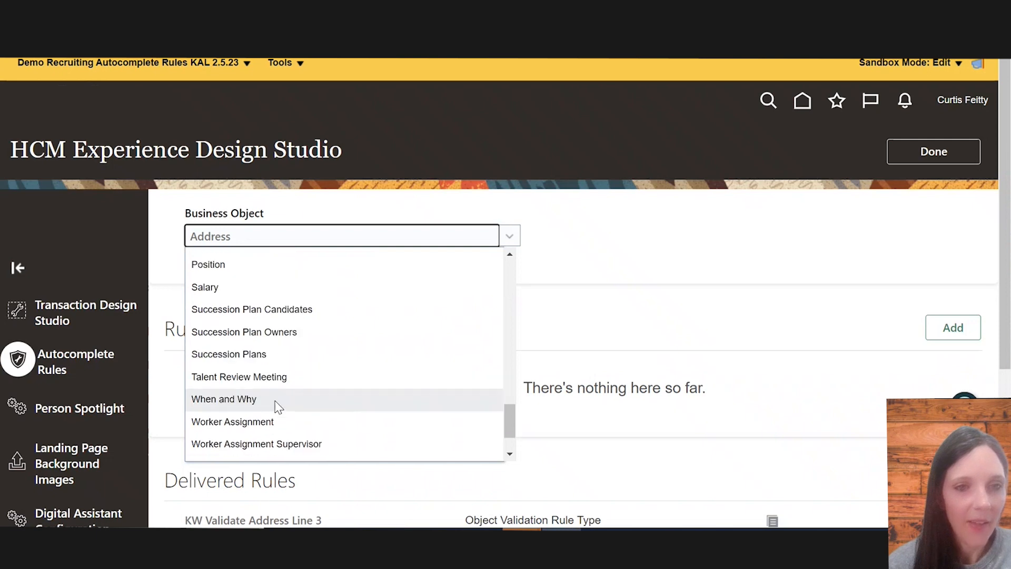
pyautogui.click(205, 289)
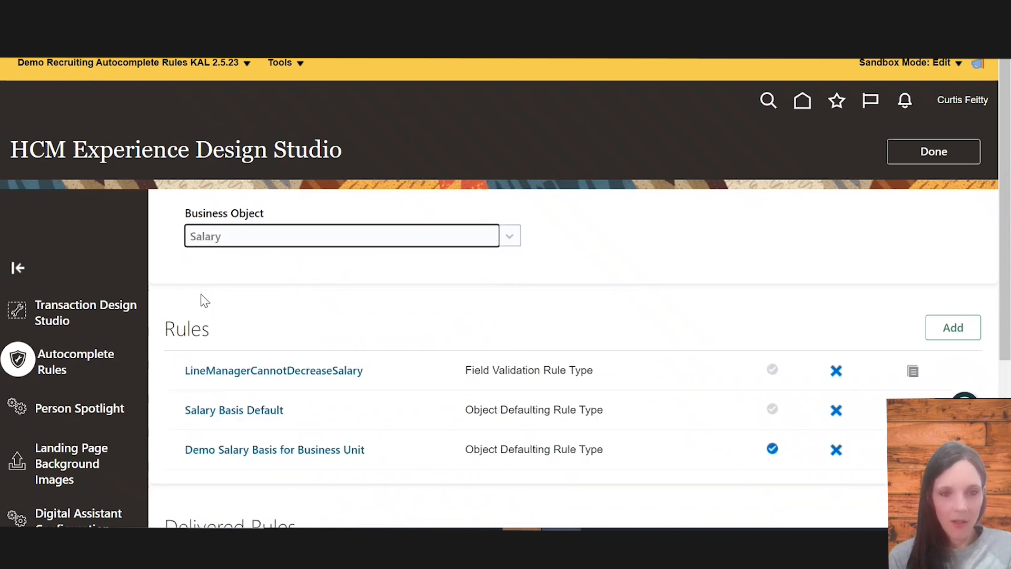
pyautogui.click(298, 449)
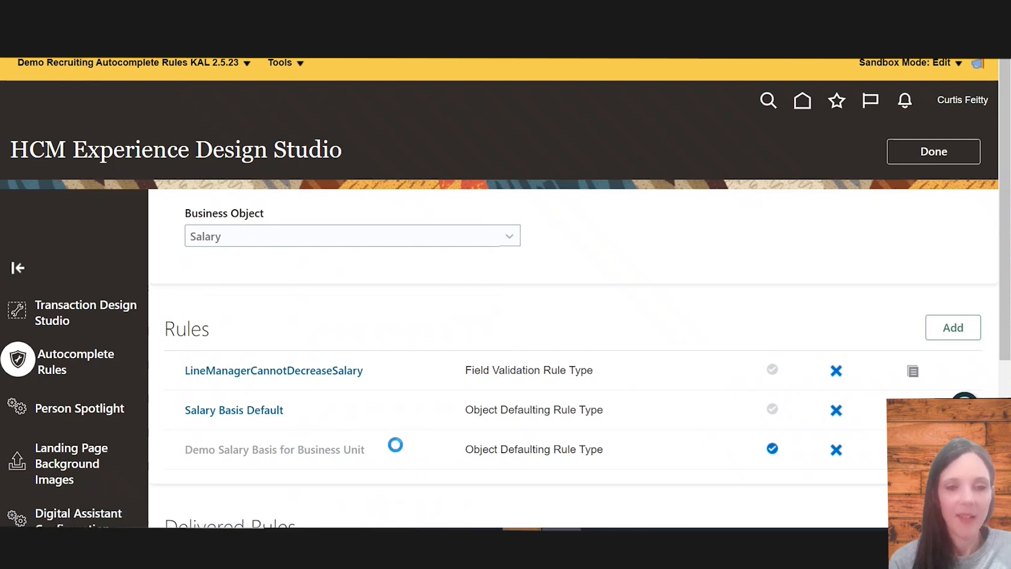
pyautogui.scroll(-1, 370, 457)
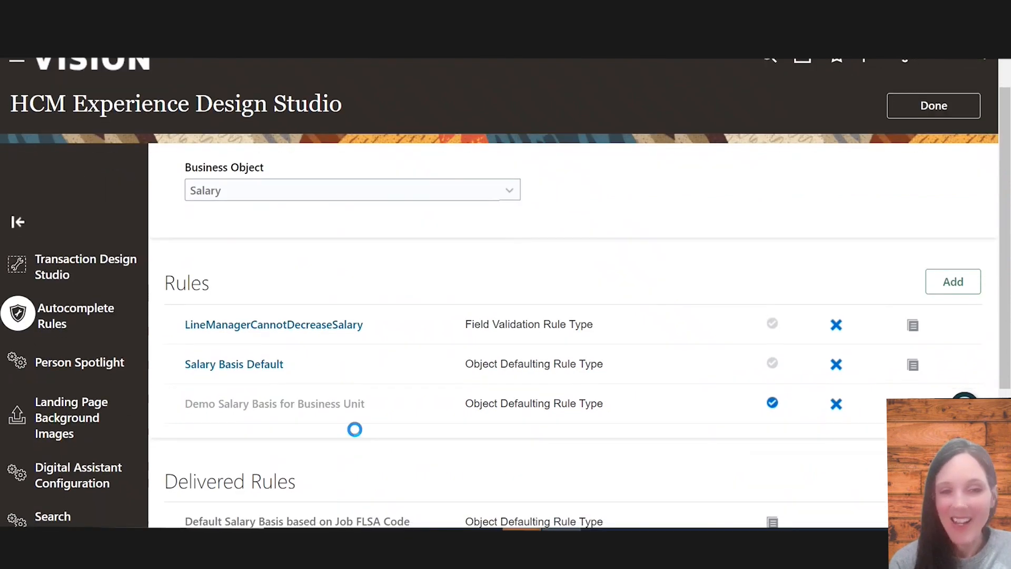
pyautogui.scroll(-1, 355, 427)
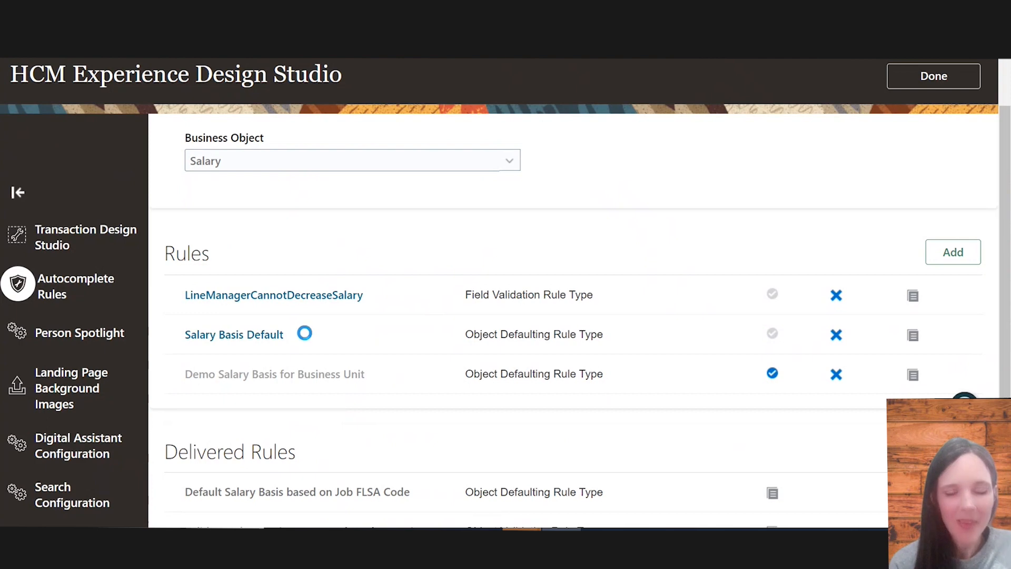
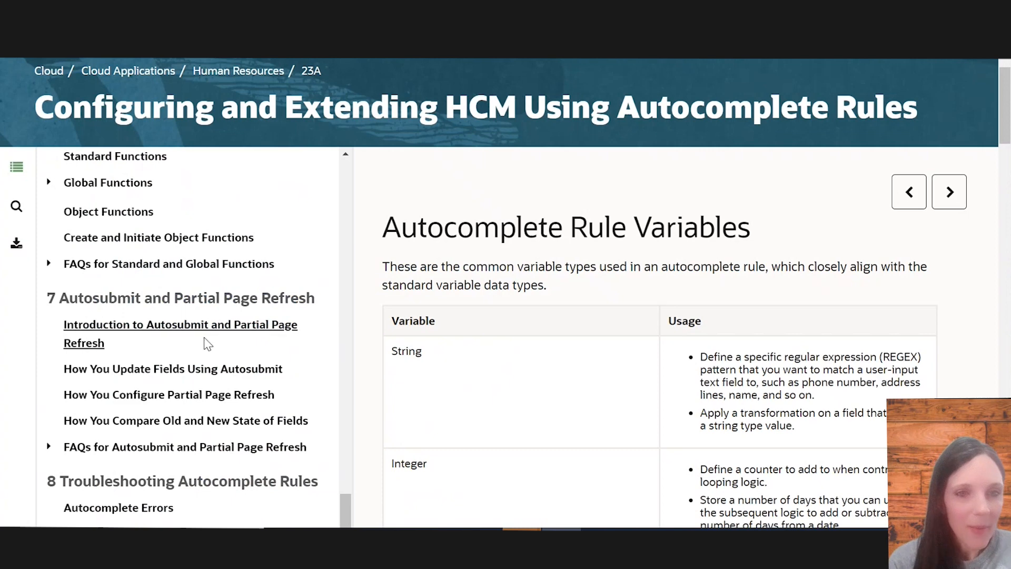
# Browse the help guide's table of contents around the functions and autosubmit chapters
pyautogui.scroll(1, 204, 337)
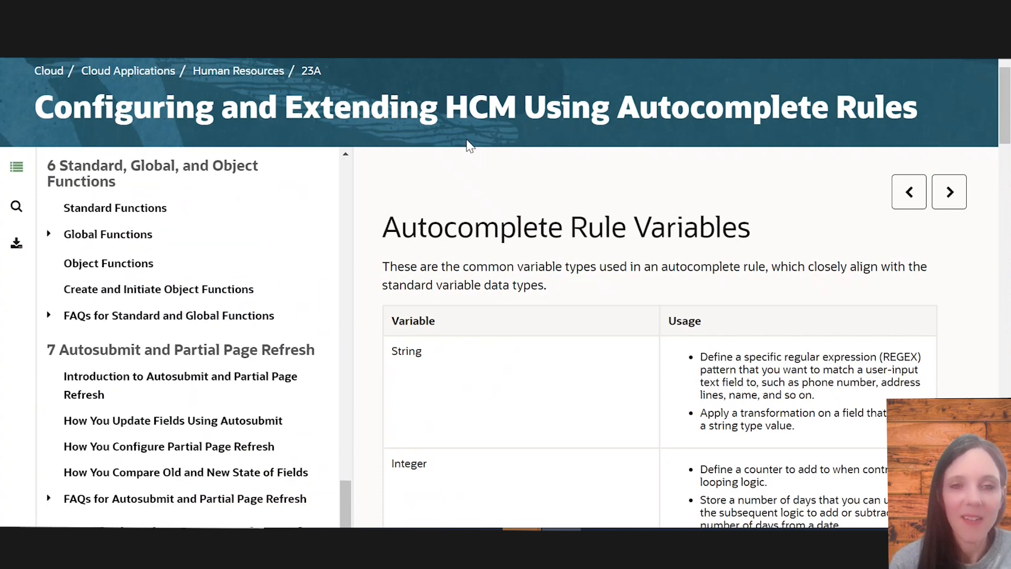
pyautogui.scroll(-1, 268, 378)
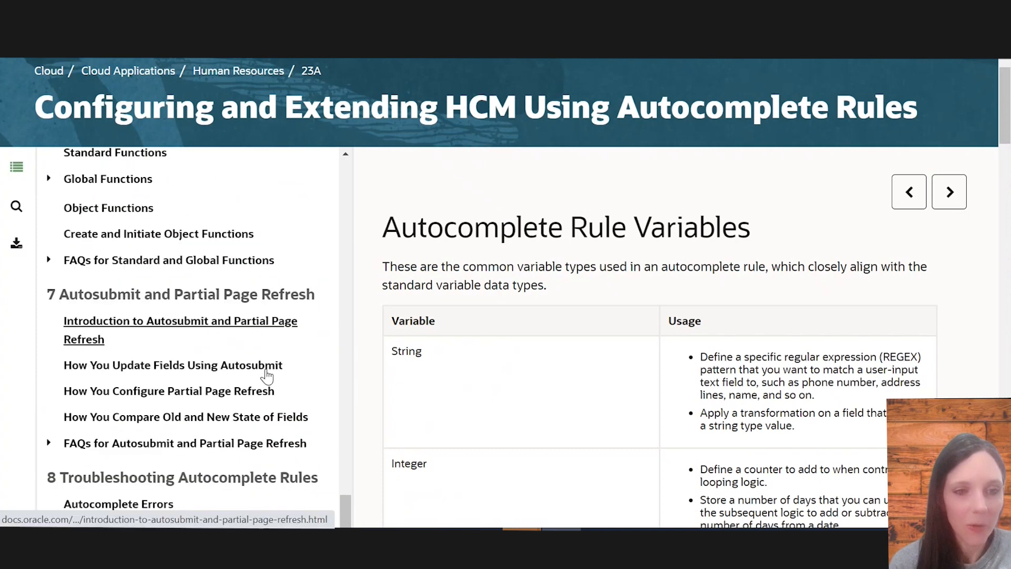
pyautogui.scroll(-1, 253, 414)
pyautogui.scroll(-4, 209, 471)
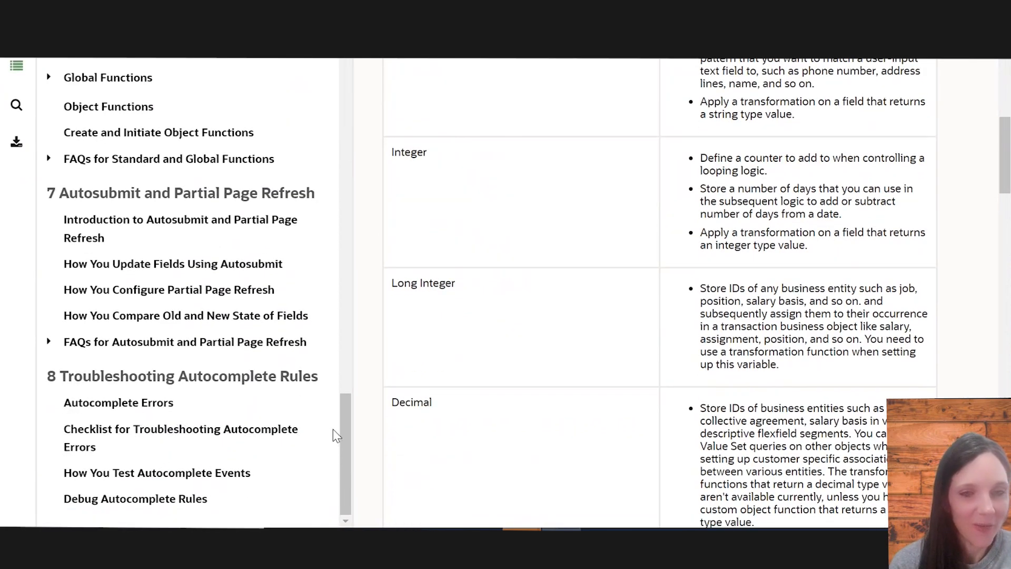
pyautogui.moveTo(346, 421); pyautogui.dragTo(256, 300)
pyautogui.scroll(10, 256, 302)
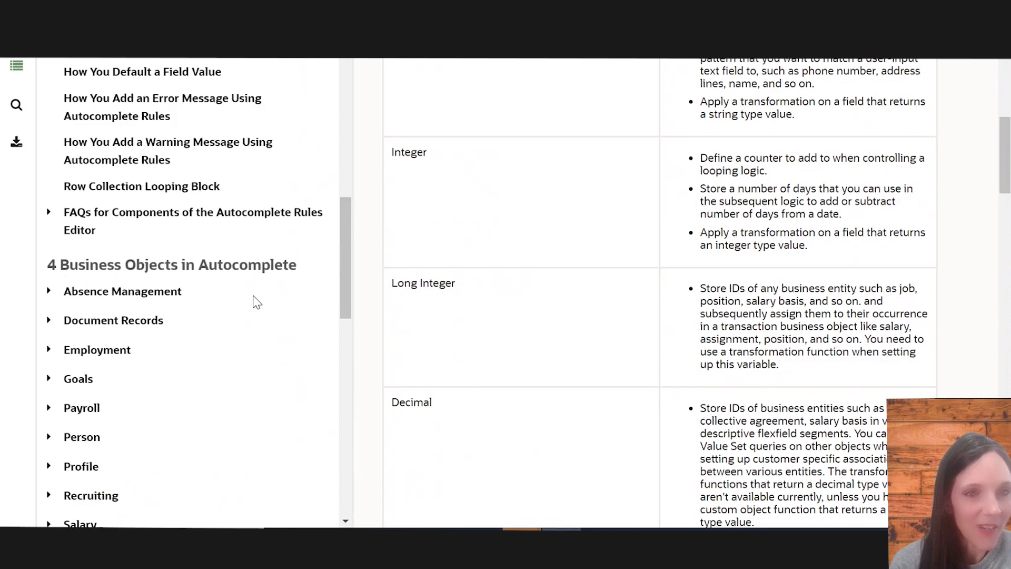
pyautogui.scroll(4, 169, 281)
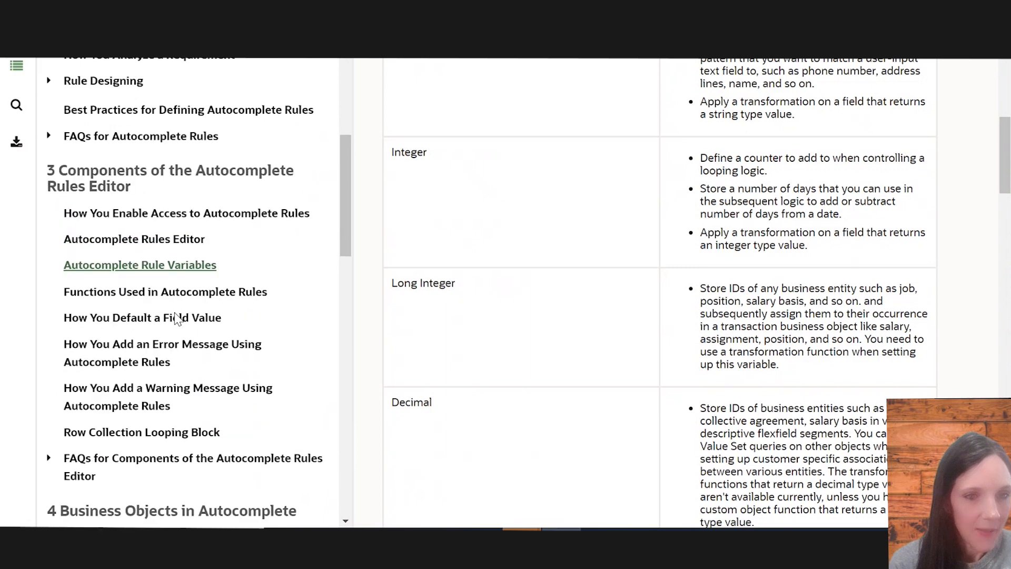
pyautogui.scroll(2, 127, 252)
pyautogui.scroll(-2, 147, 344)
pyautogui.scroll(3, 151, 391)
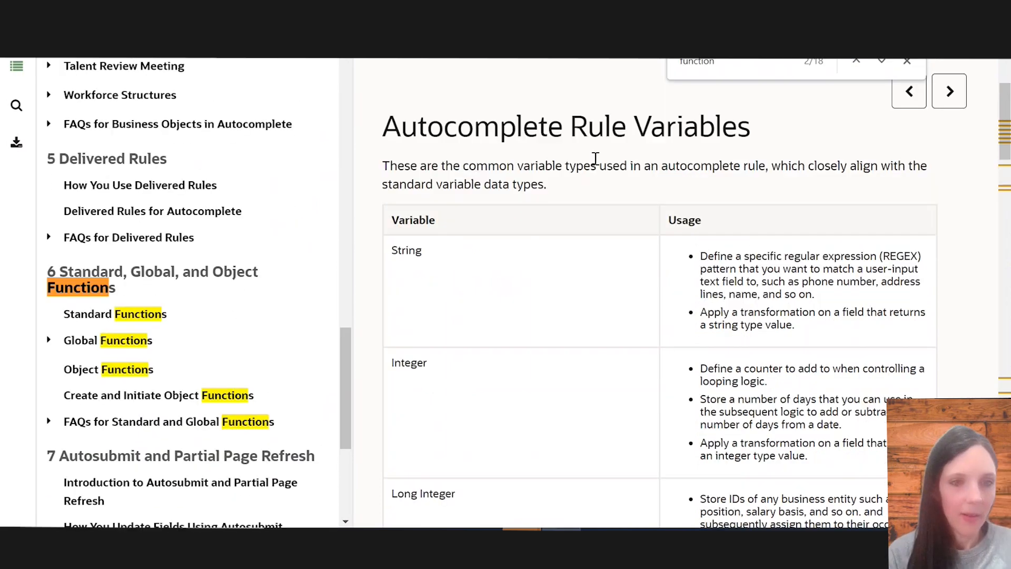
pyautogui.scroll(-2, 131, 409)
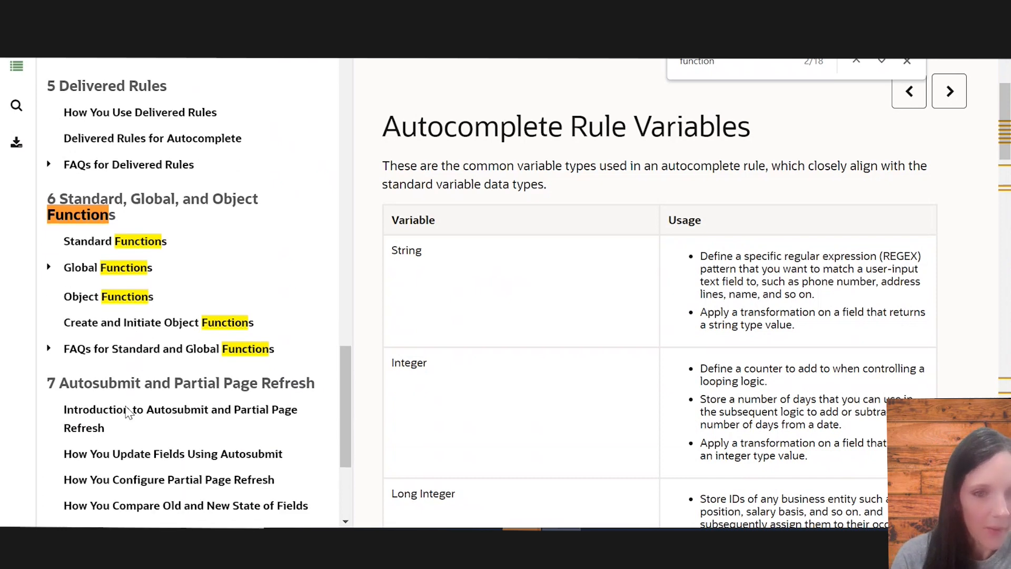
# Open Action Type Codes - HCM Params under Global Functions and locate the EMPL_ADD_PWK code
pyautogui.click(50, 269)
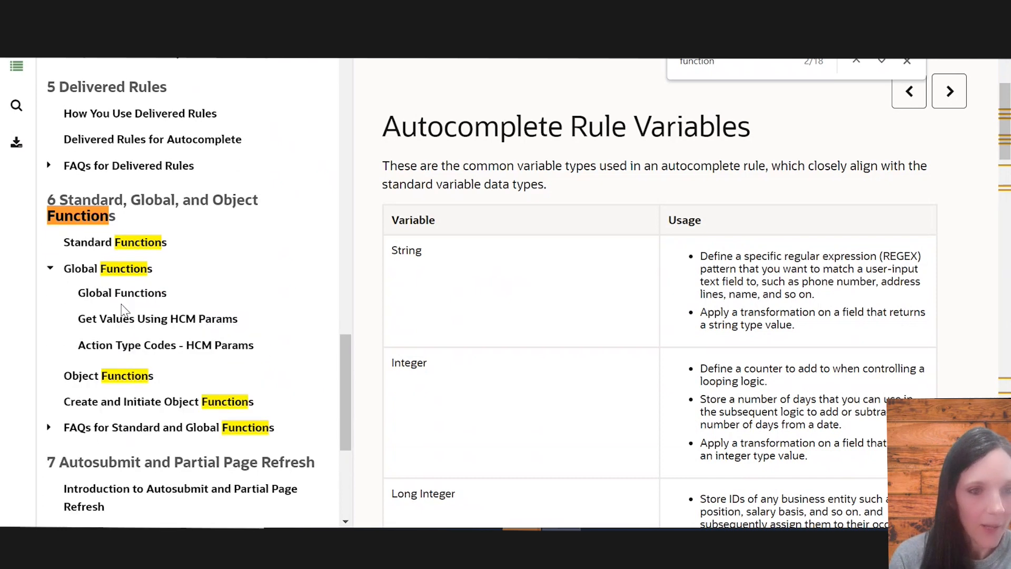
pyautogui.click(190, 346)
pyautogui.scroll(-2, 516, 358)
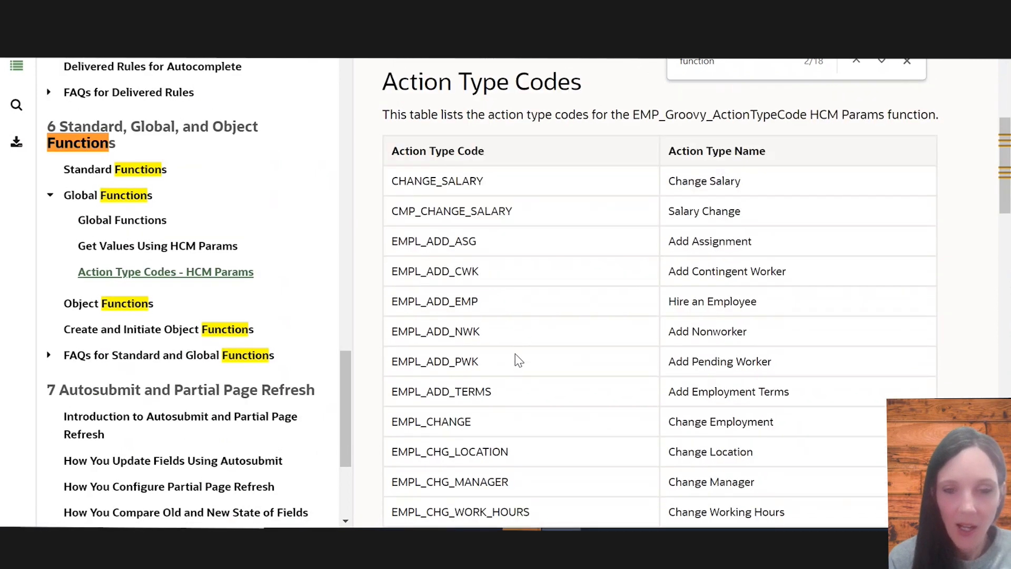
pyautogui.scroll(-3, 519, 360)
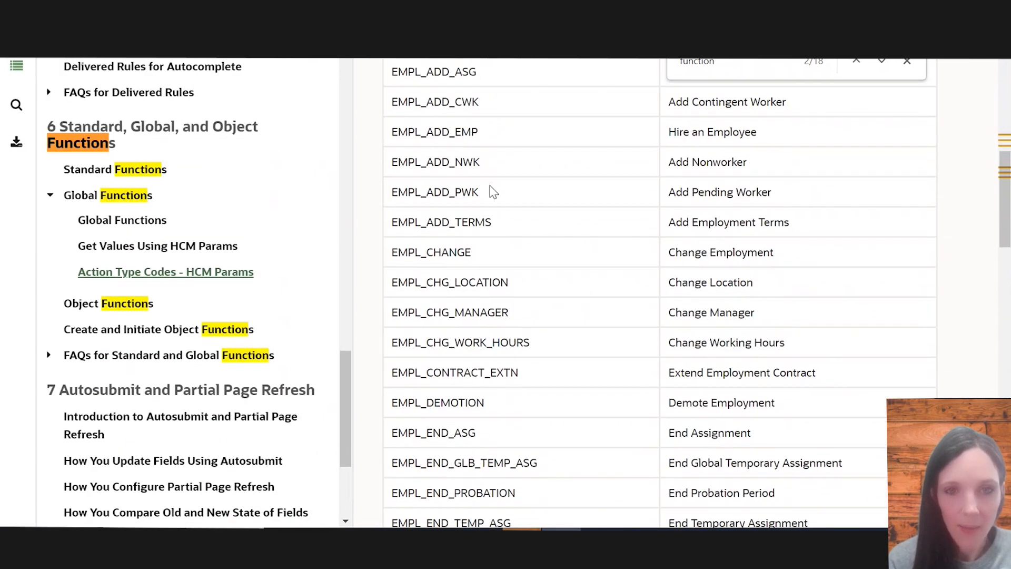
pyautogui.moveTo(490, 191); pyautogui.dragTo(390, 191)
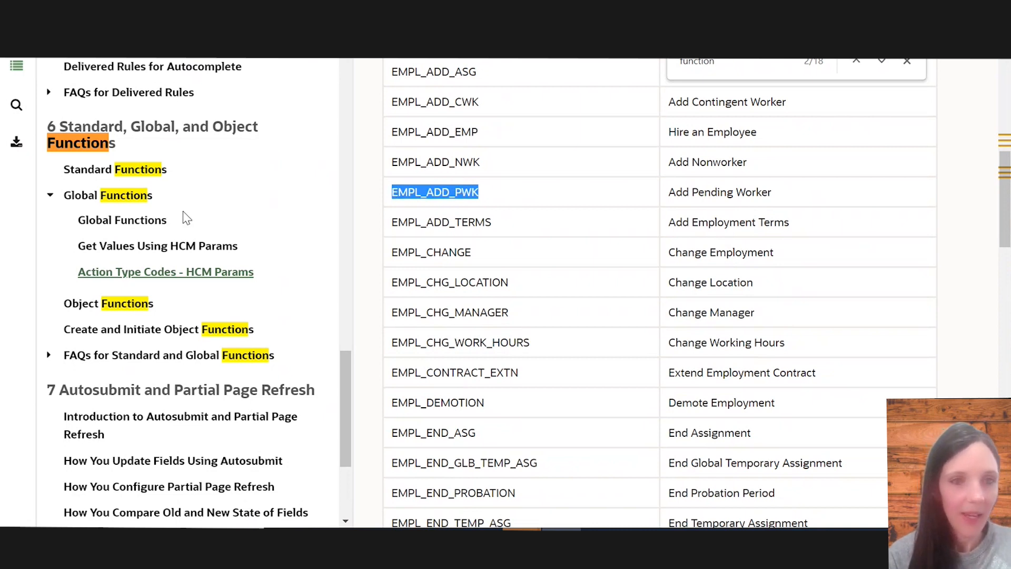
# Open Get Values Using HCM Params and scroll through its table to the EMP_Groovy_ActionTypeCode parameter
pyautogui.click(171, 249)
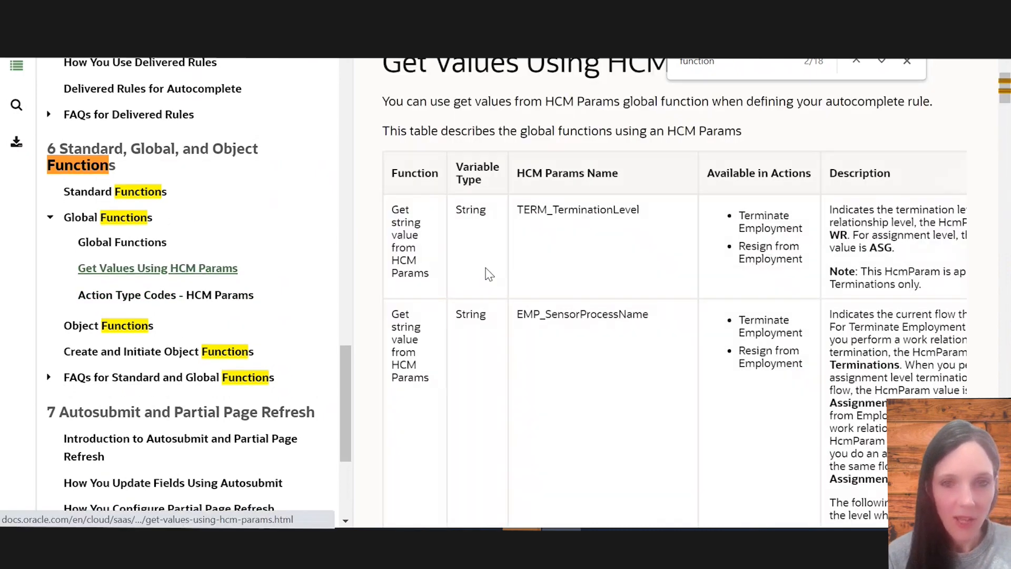
pyautogui.scroll(-3, 567, 293)
pyautogui.scroll(-4, 540, 363)
pyautogui.scroll(3, 563, 402)
pyautogui.scroll(5, 564, 402)
pyautogui.scroll(-1, 585, 362)
pyautogui.scroll(-10, 588, 363)
pyautogui.scroll(-10, 587, 363)
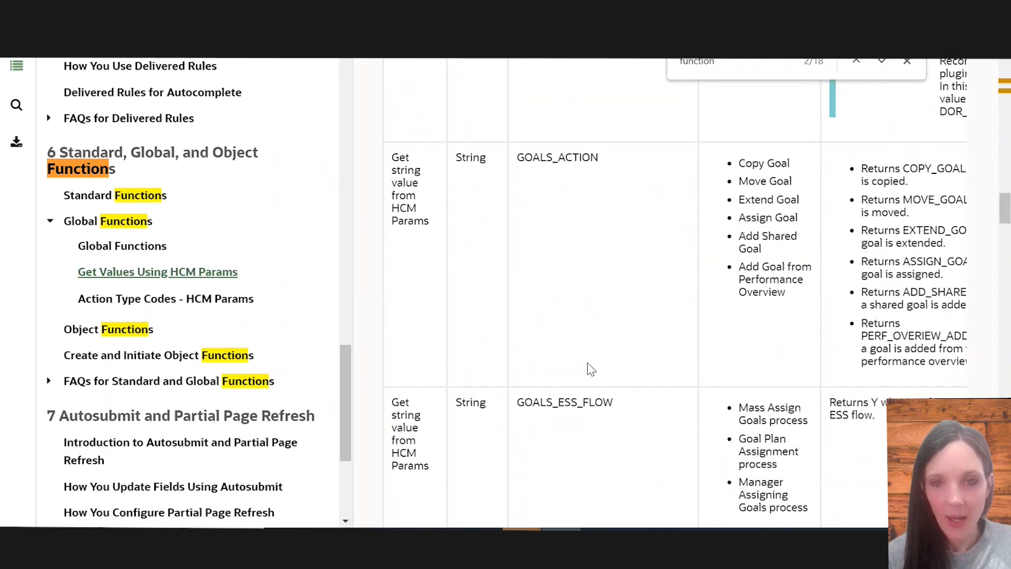
pyautogui.scroll(-10, 587, 364)
pyautogui.scroll(-6, 588, 363)
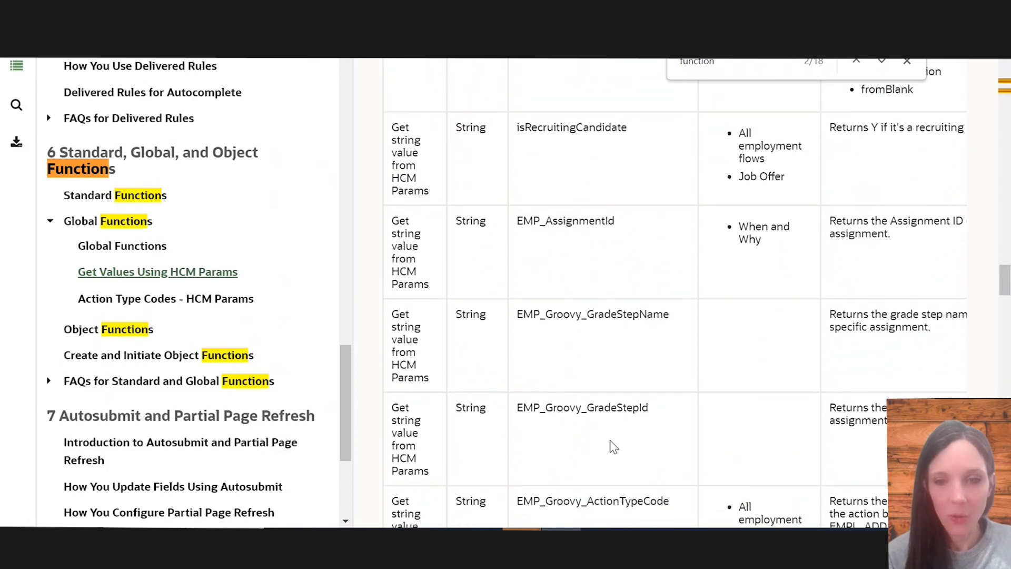
pyautogui.scroll(-2, 613, 447)
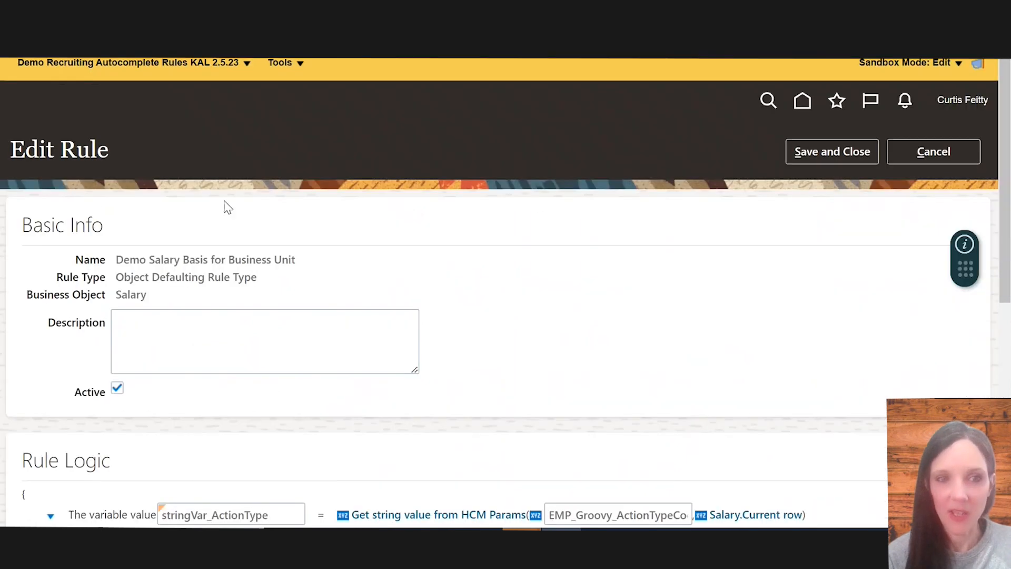
# Inspect the rule's EMP_Groovy_ActionTypeCode parameter value and compare it against the help guide entry
pyautogui.scroll(-5, 242, 332)
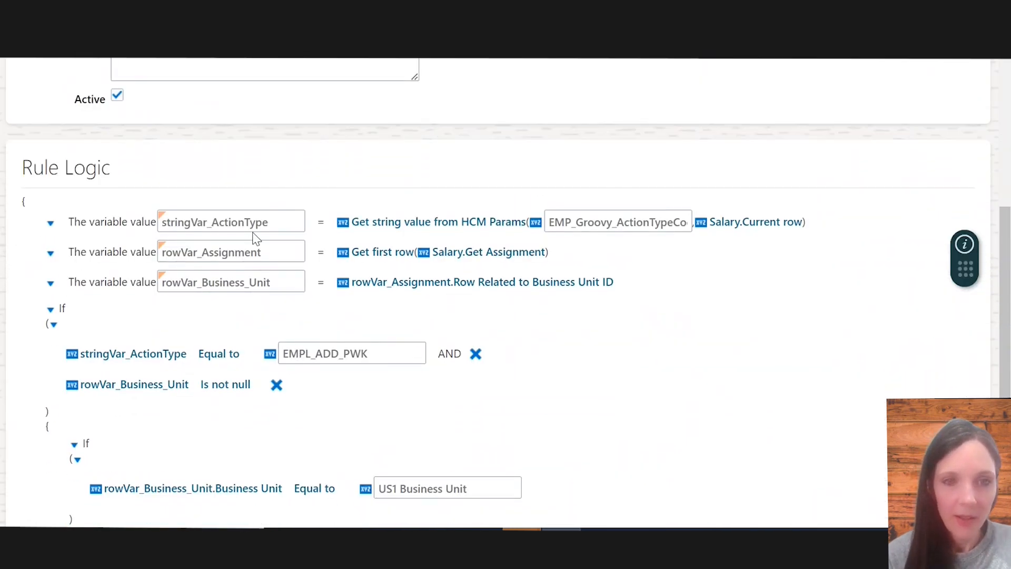
pyautogui.click(583, 223)
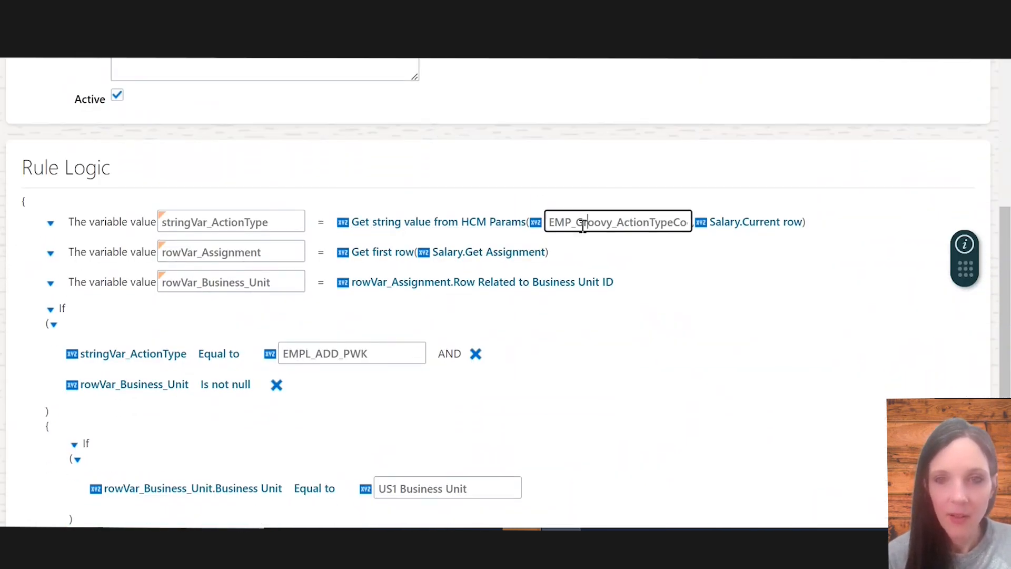
pyautogui.press('End')
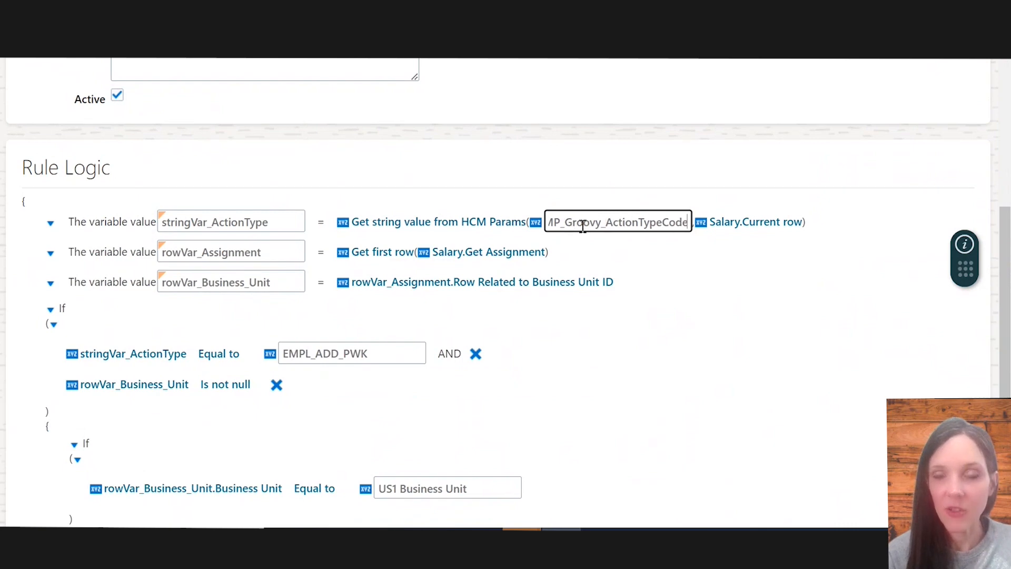
pyautogui.press('Left')
pyautogui.press('Left')
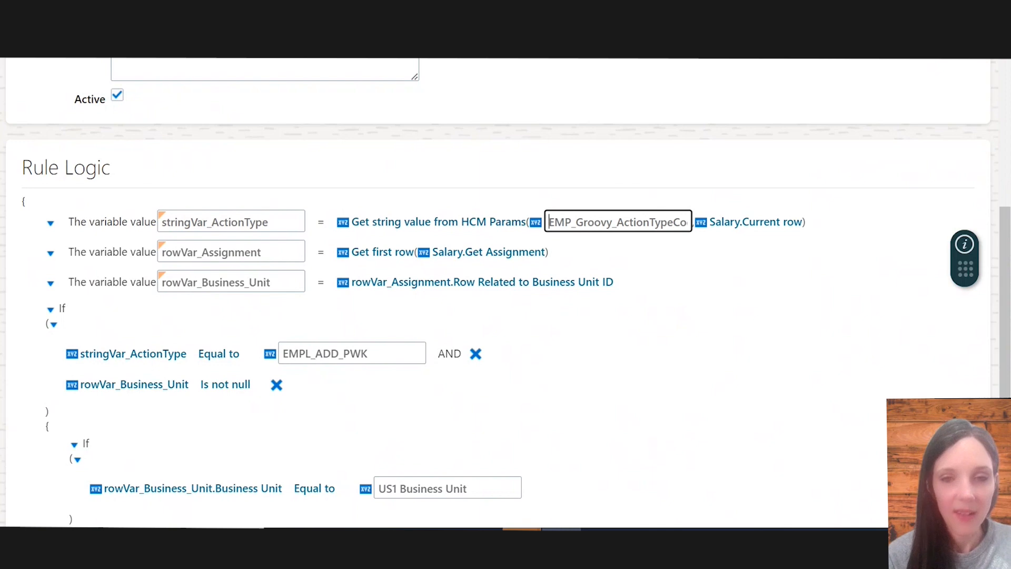
pyautogui.hotkey('alt', 'Tab')
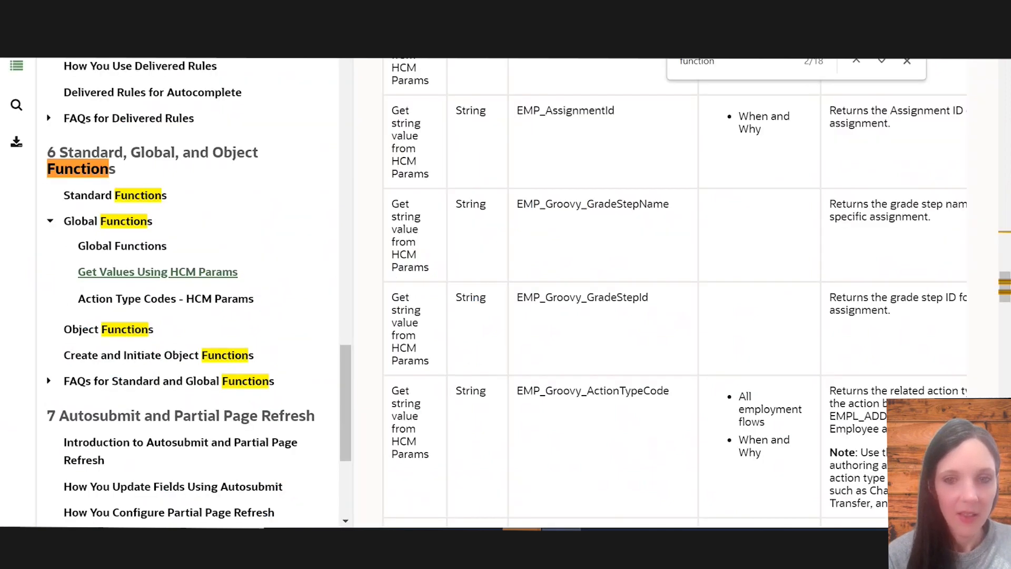
pyautogui.hotkey('alt', 'Tab')
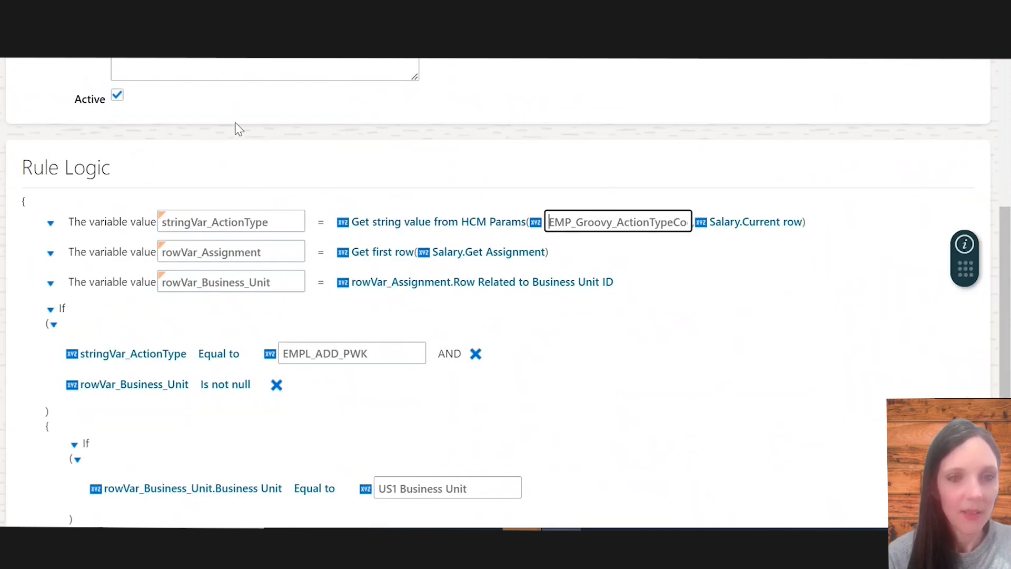
# Review the rule's EMPL_ADD_PWK and US1 Business Unit conditions, then save and close the rule
pyautogui.scroll(-1, 314, 271)
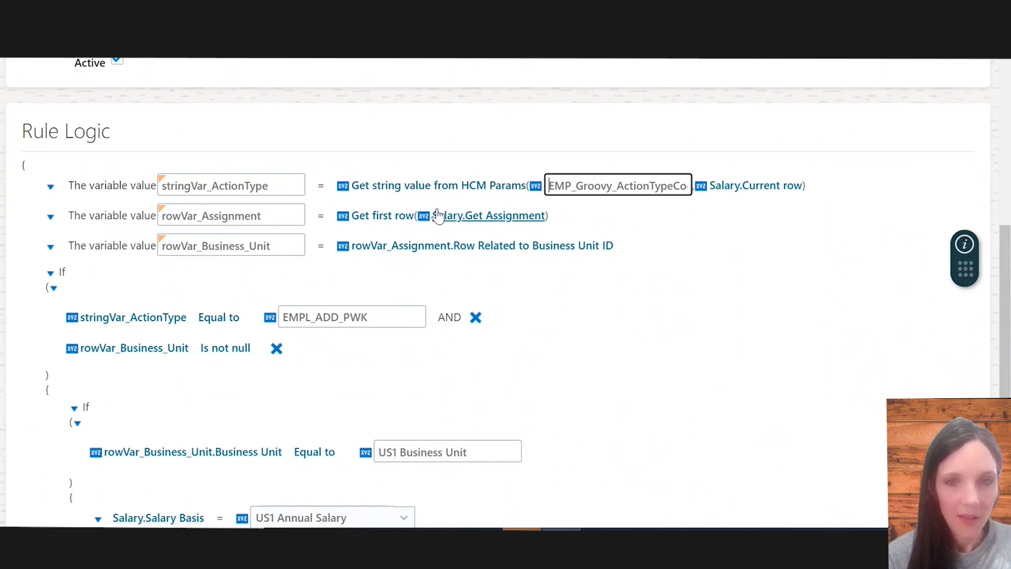
pyautogui.scroll(-1, 371, 268)
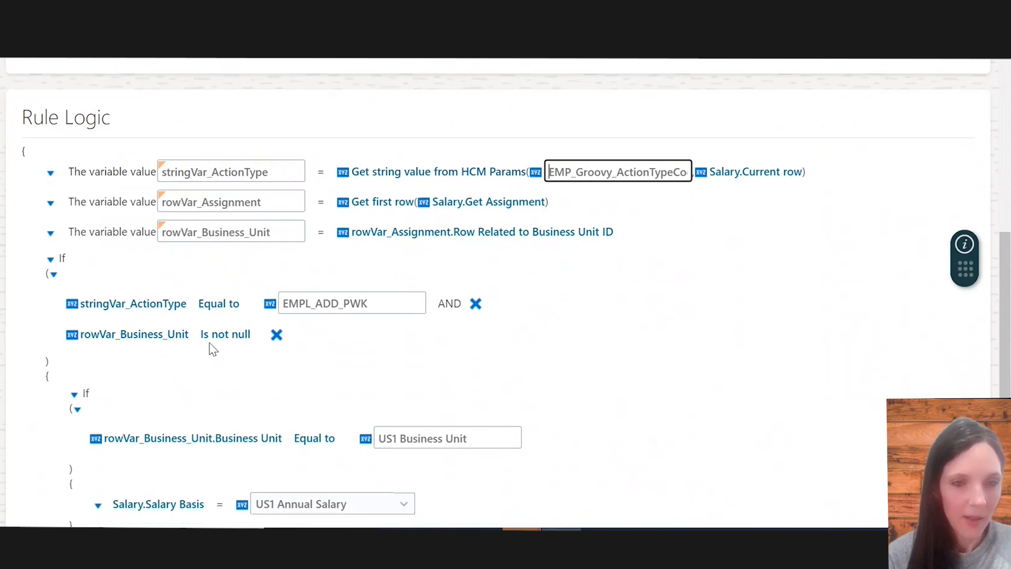
pyautogui.scroll(-1, 212, 348)
pyautogui.doubleClick(390, 286)
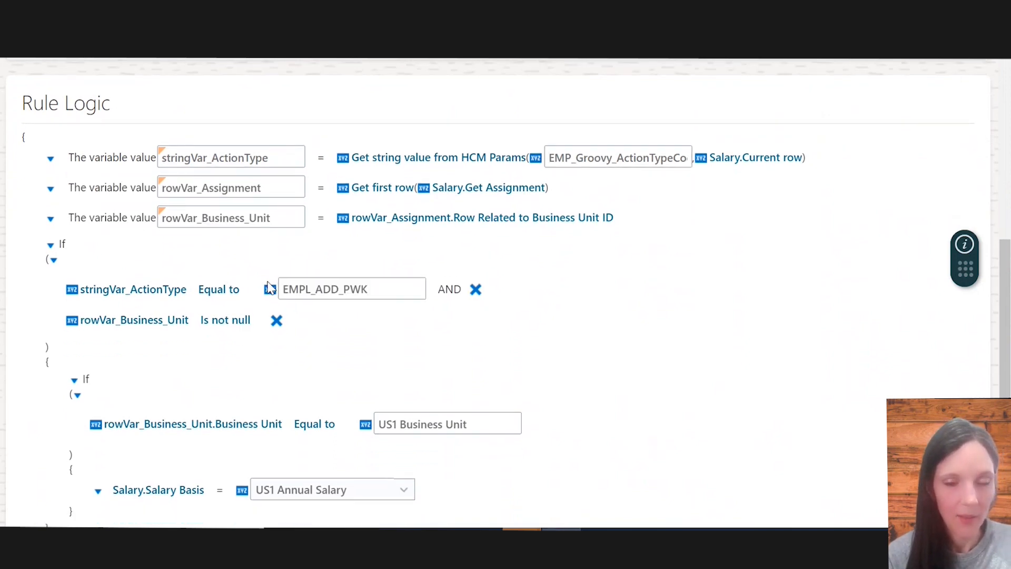
pyautogui.moveTo(377, 292); pyautogui.dragTo(290, 275)
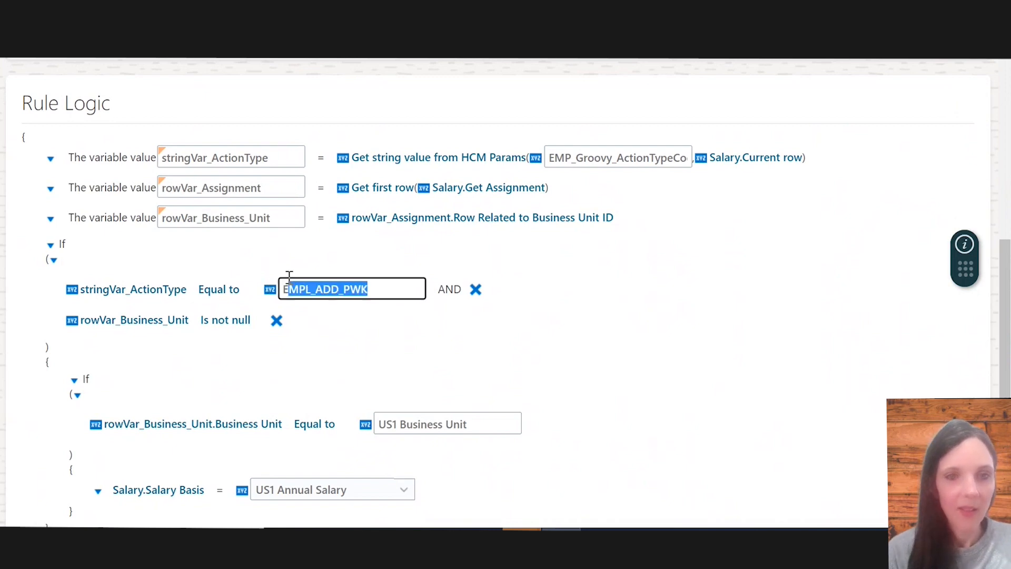
pyautogui.press('End')
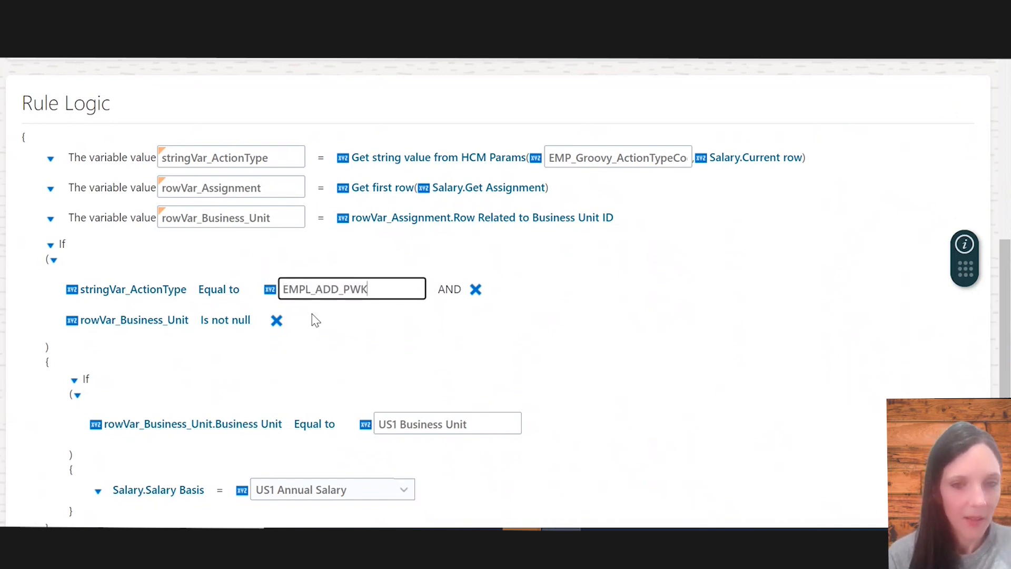
pyautogui.scroll(-3, 315, 332)
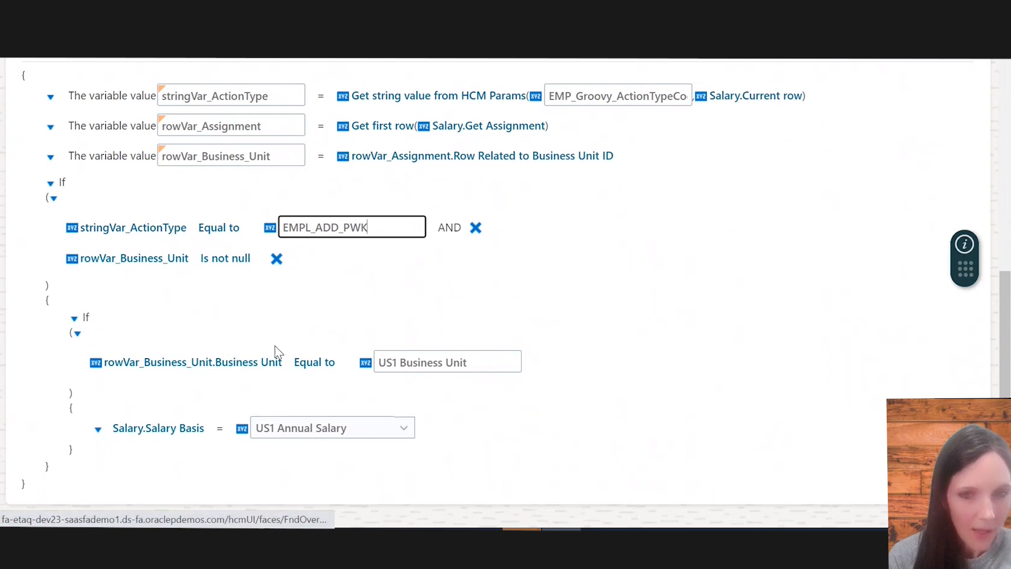
pyautogui.click(475, 364)
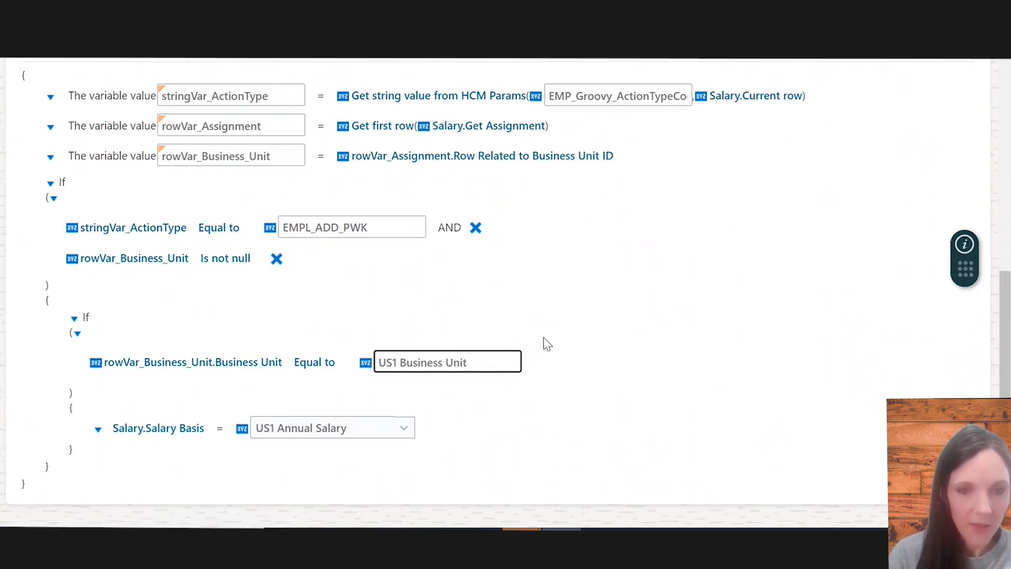
pyautogui.scroll(3, 276, 272)
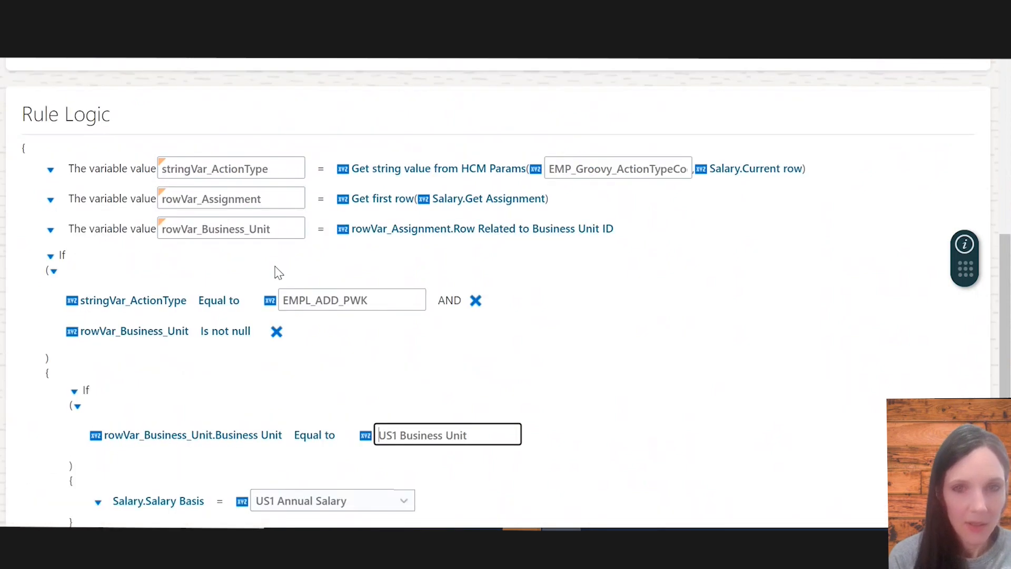
pyautogui.scroll(-1, 314, 372)
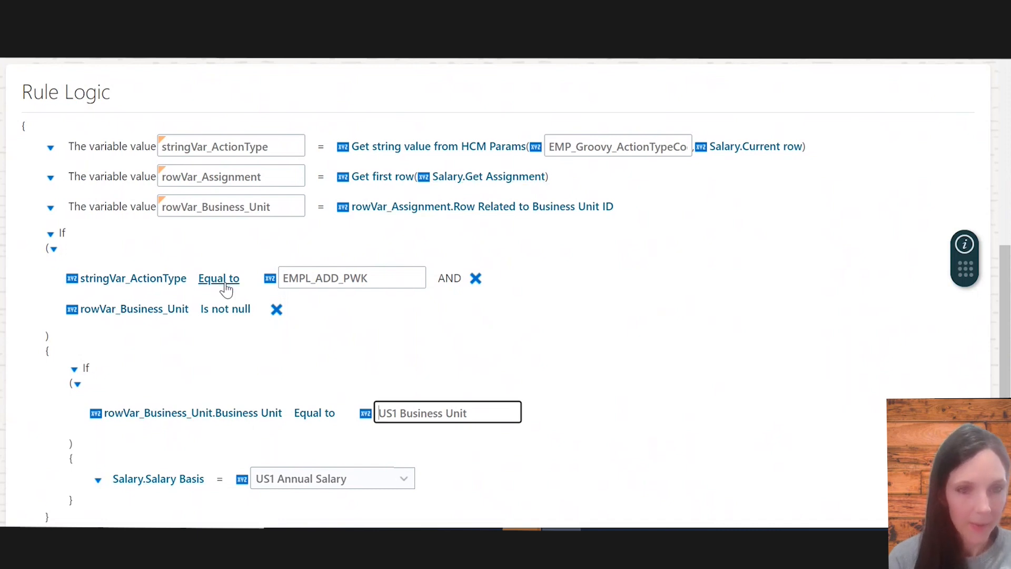
pyautogui.scroll(-1, 227, 395)
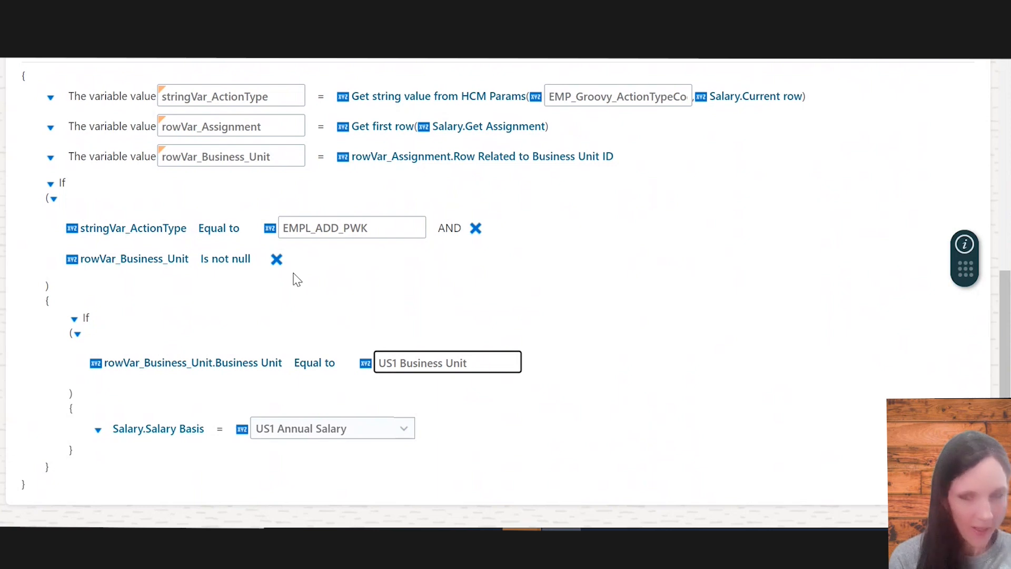
pyautogui.scroll(8, 298, 279)
pyautogui.click(811, 155)
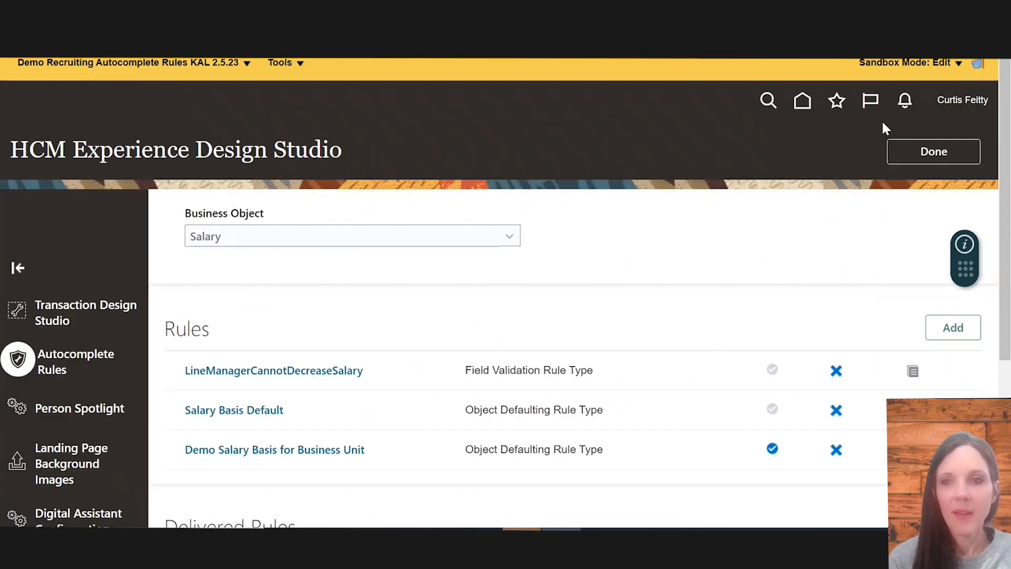
# Sign out of the application and sign back in with the saved credentials
pyautogui.click(973, 104)
pyautogui.click(956, 131)
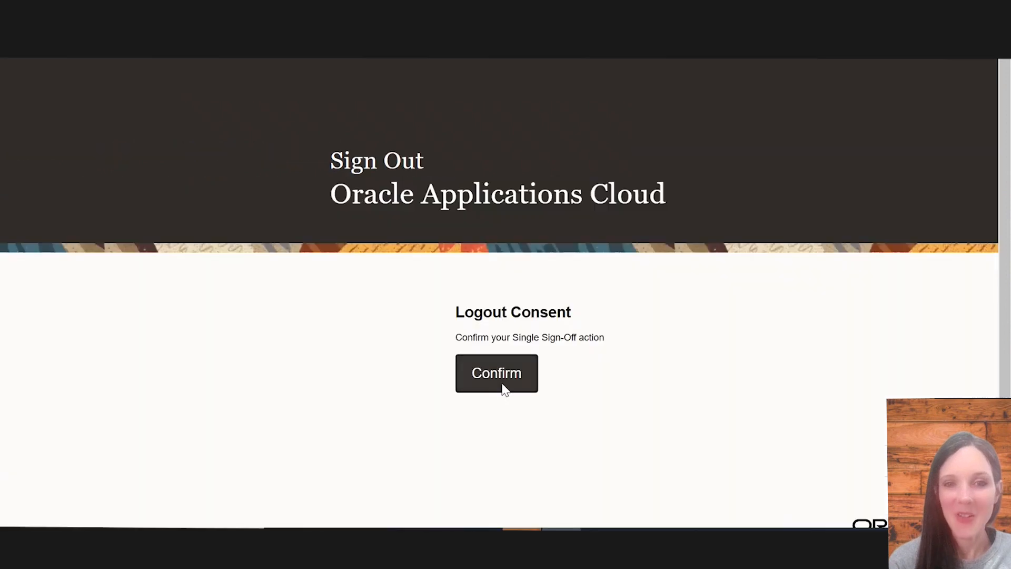
pyautogui.click(503, 388)
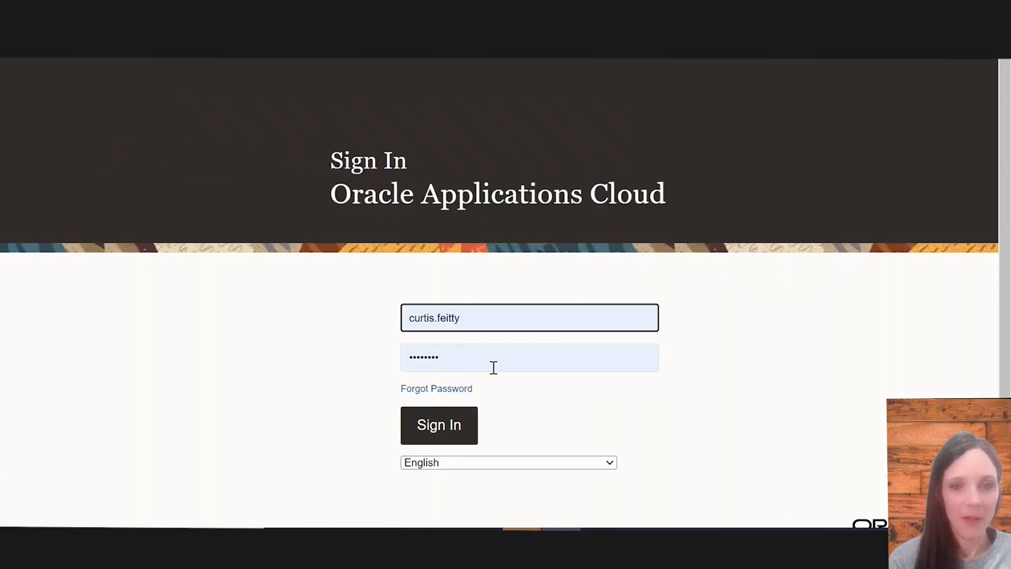
pyautogui.click(457, 425)
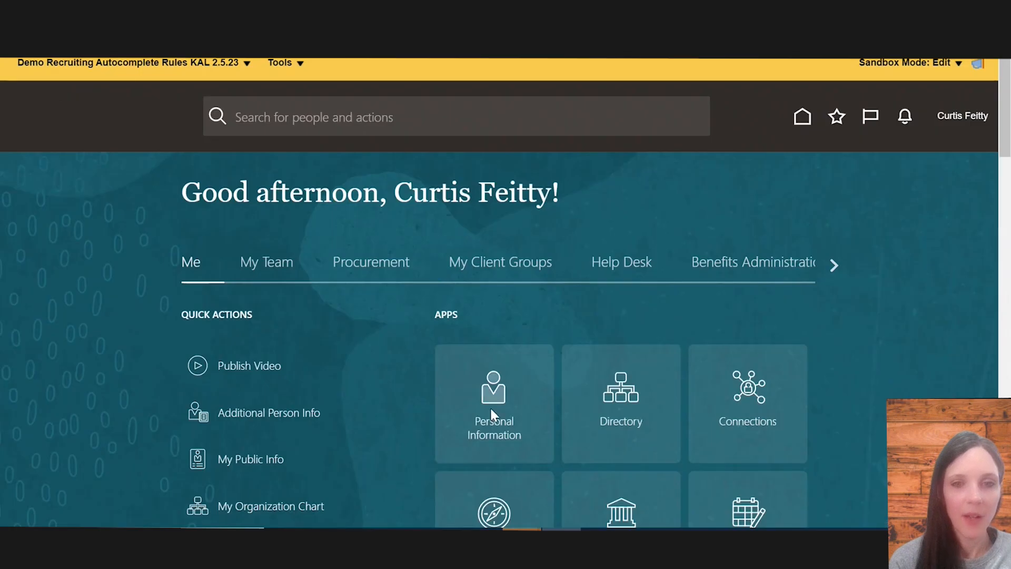
# Open the Hiring area from My Client Groups
pyautogui.click(275, 232)
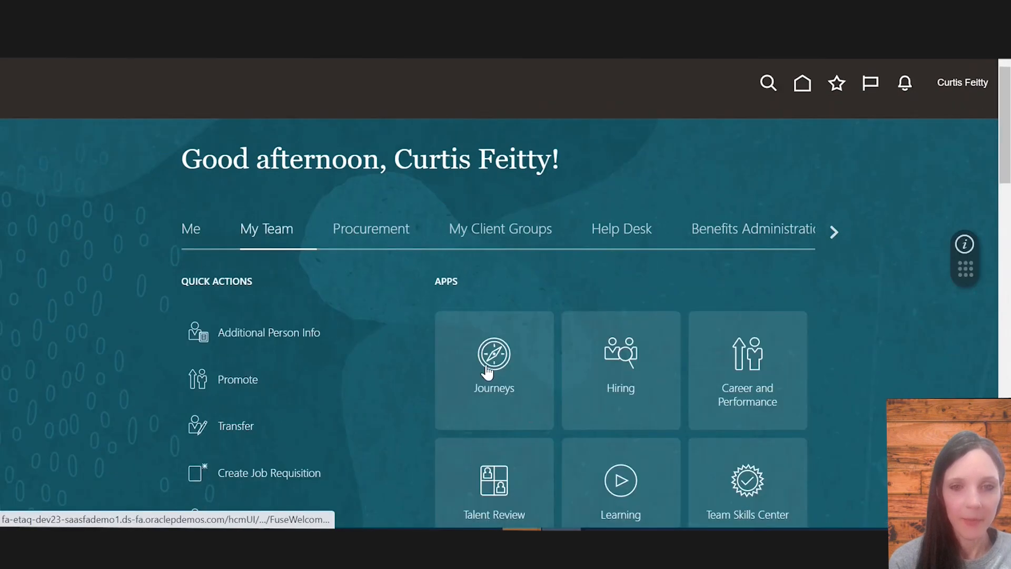
pyautogui.click(493, 240)
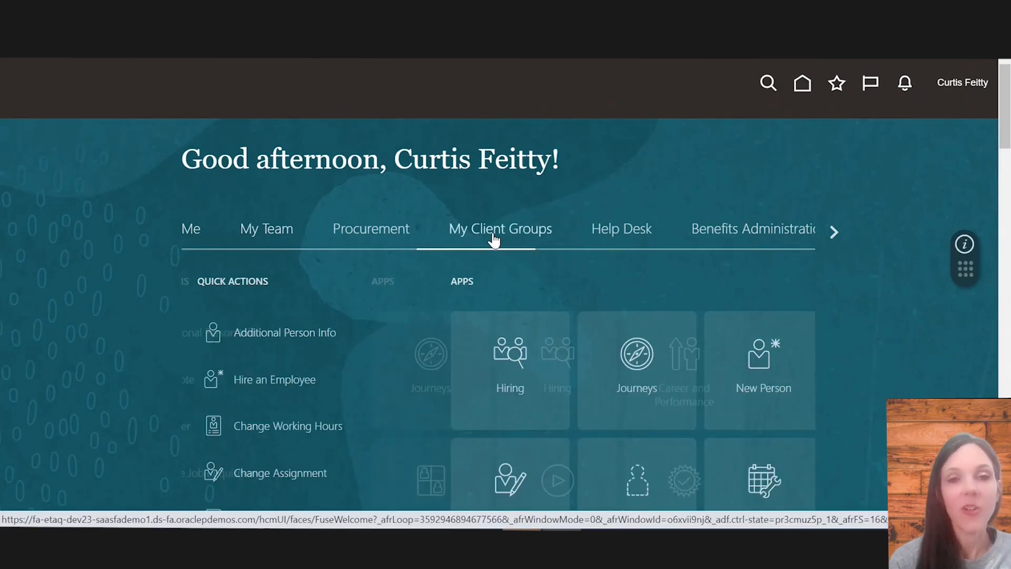
pyautogui.click(503, 363)
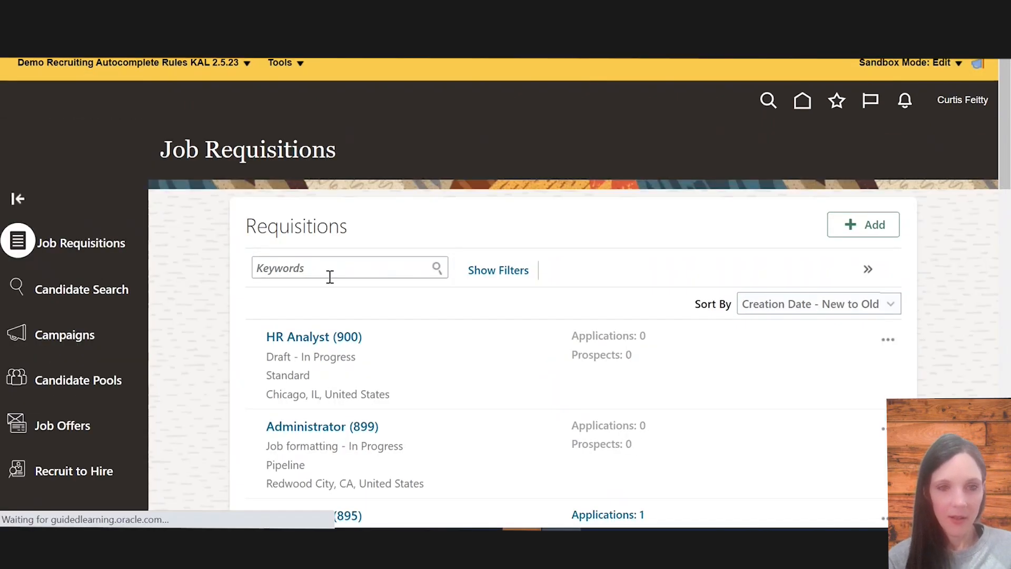
# Search job requisitions for 797 and open the Assistant Manager - Retail (797) requisition
pyautogui.click(310, 262)
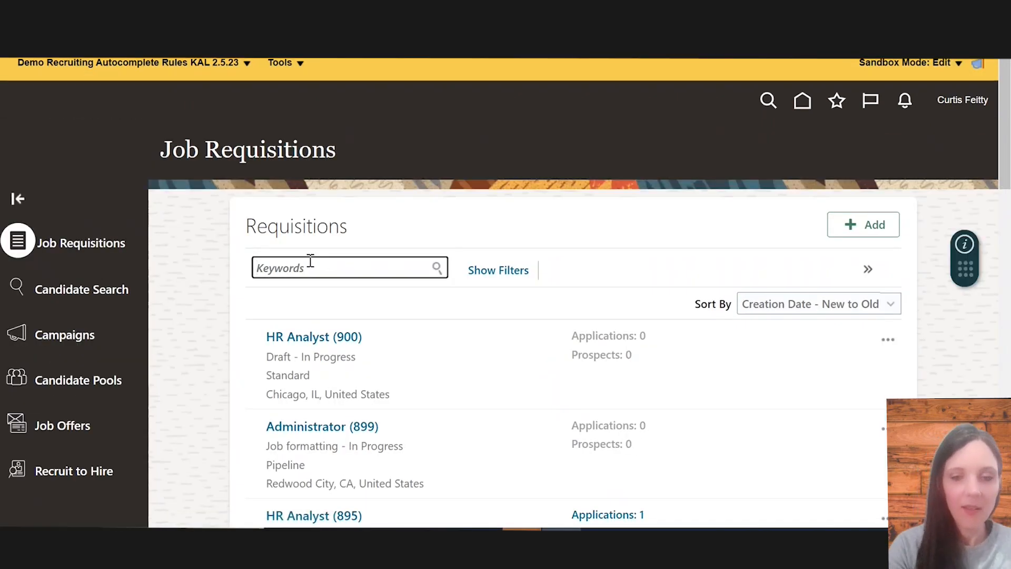
pyautogui.write('797')
pyautogui.press('Return')
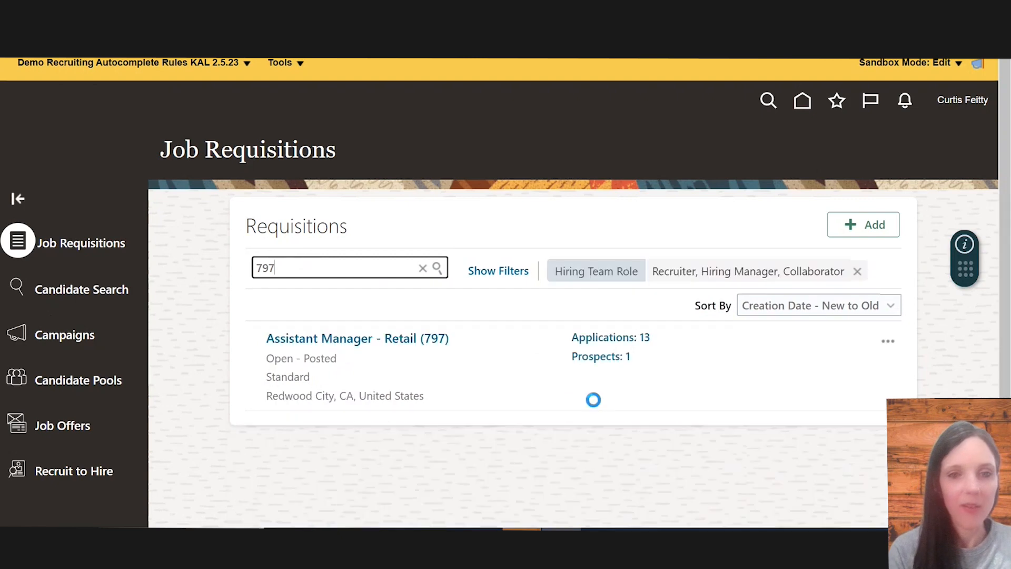
pyautogui.click(389, 341)
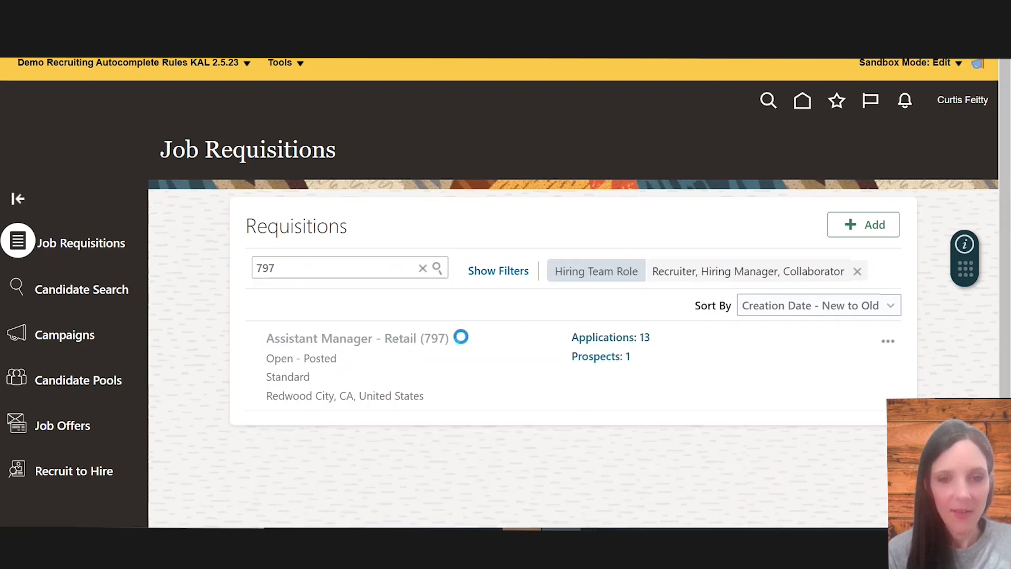
# Open the requisition's active applications list
pyautogui.scroll(-2, 426, 358)
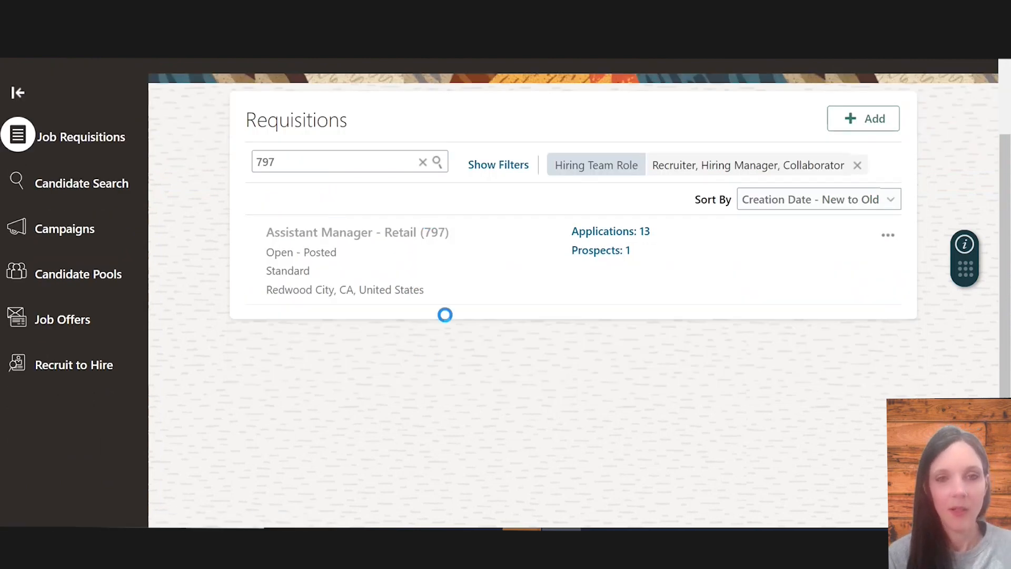
pyautogui.scroll(-1, 403, 251)
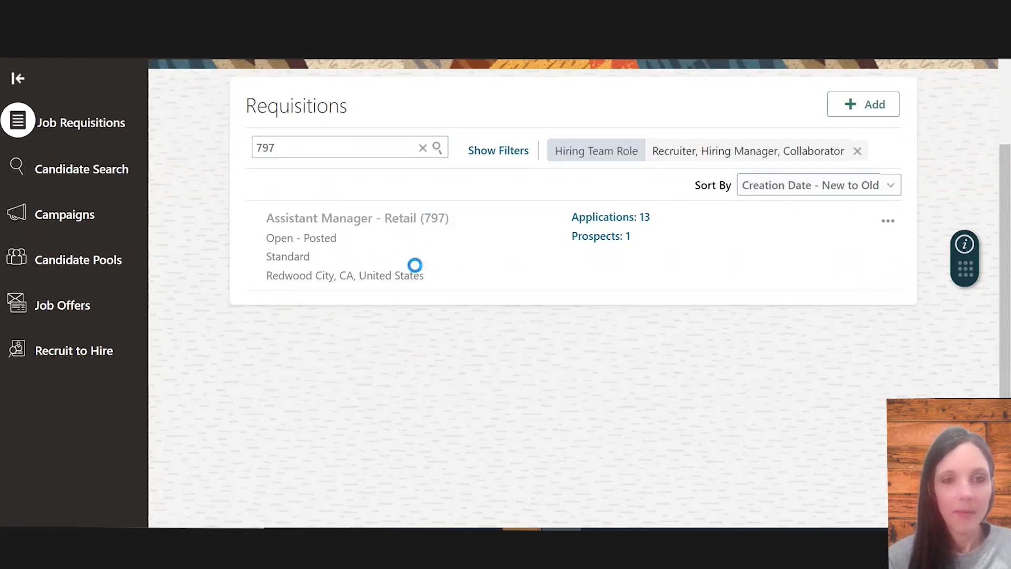
pyautogui.scroll(-1, 416, 252)
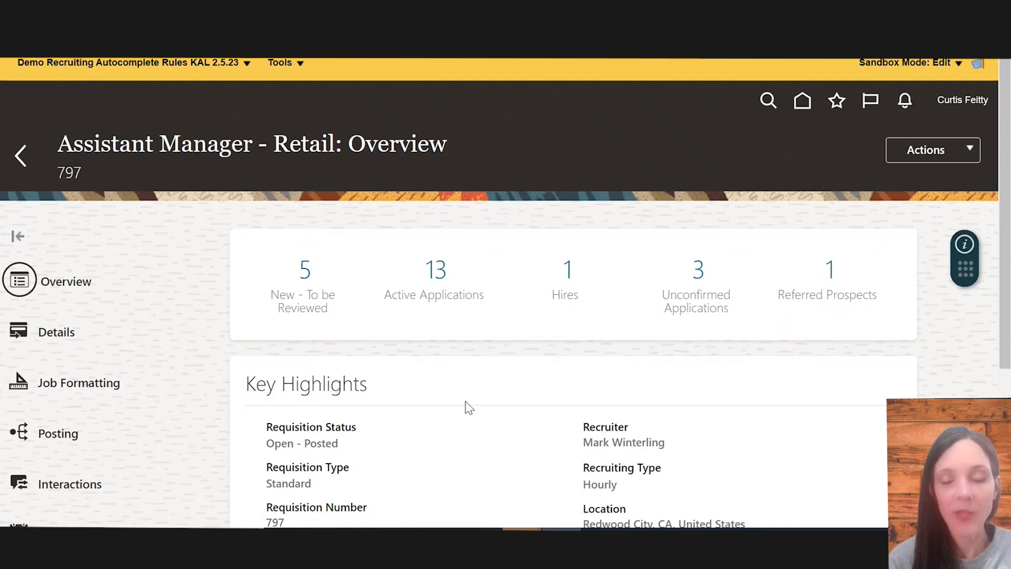
pyautogui.scroll(-3, 501, 453)
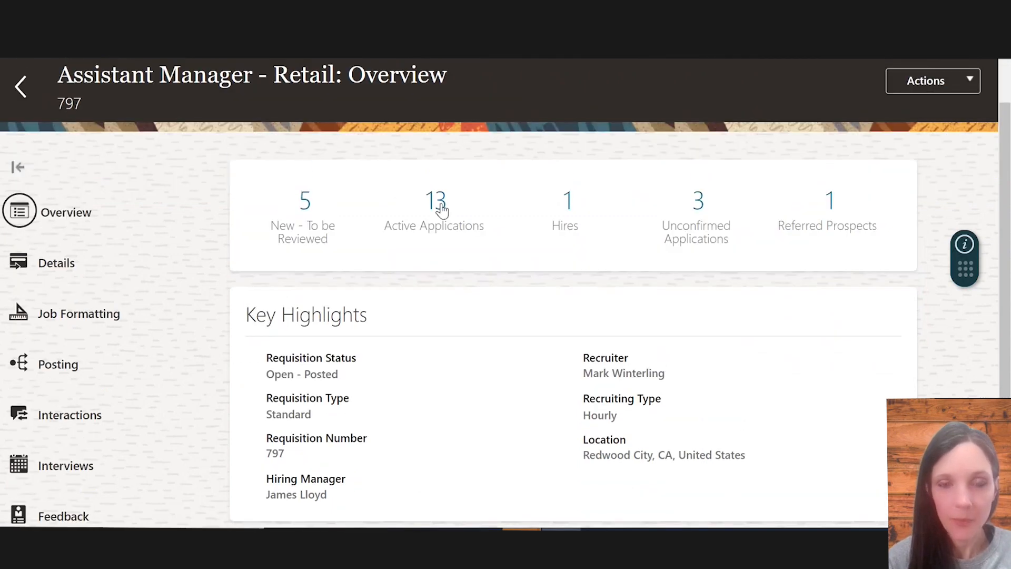
pyautogui.click(440, 202)
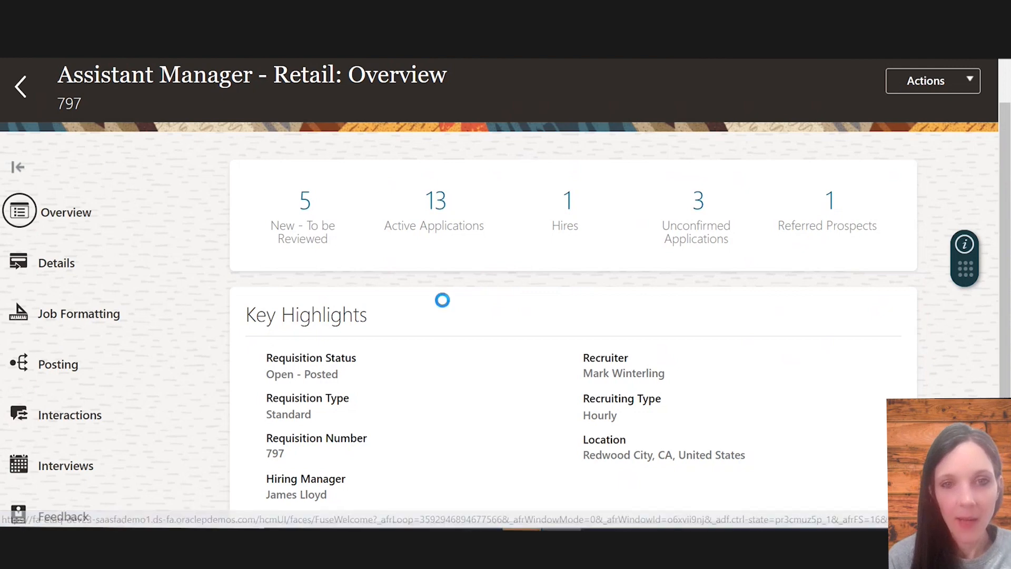
pyautogui.scroll(-5, 442, 298)
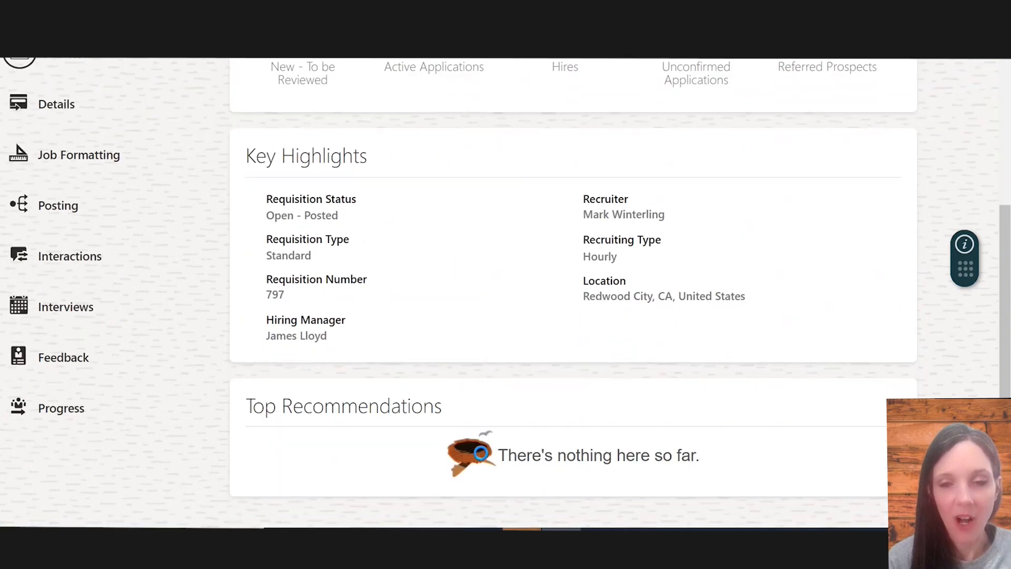
pyautogui.scroll(-15, 511, 354)
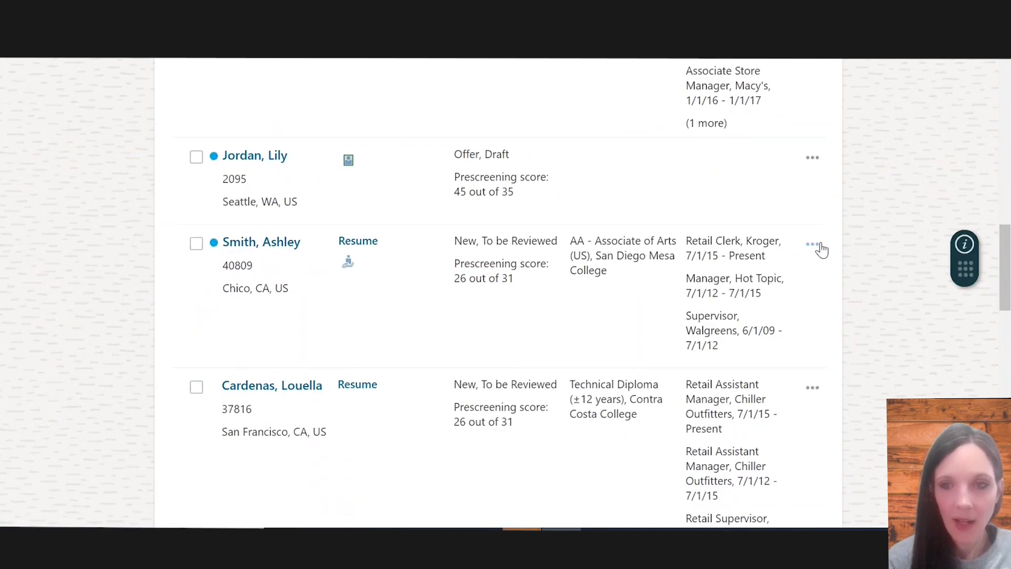
# Start a job offer for an applicant from their actions menu, keeping Salary and Offer Letter selected, and continue
pyautogui.click(812, 246)
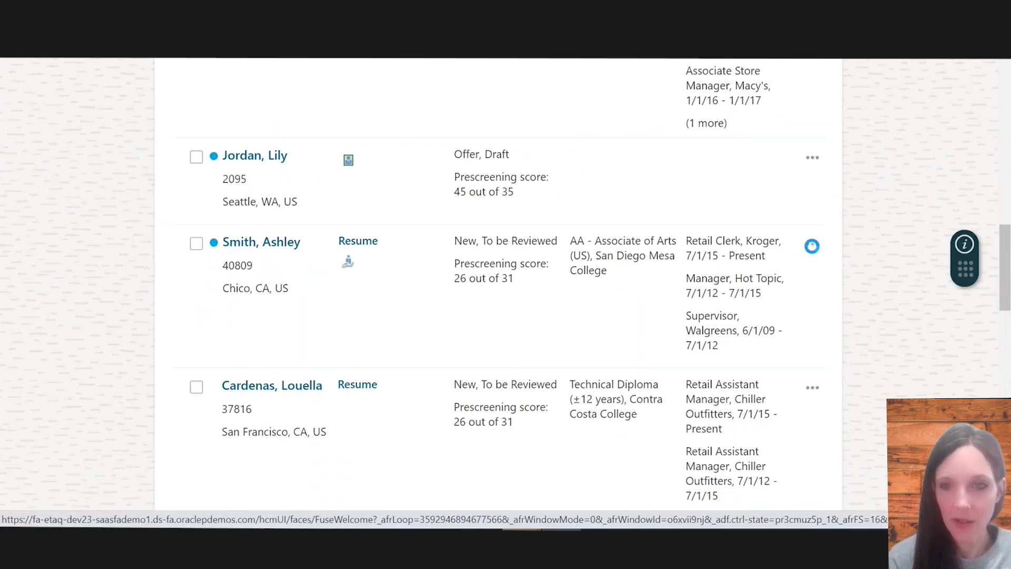
pyautogui.click(838, 329)
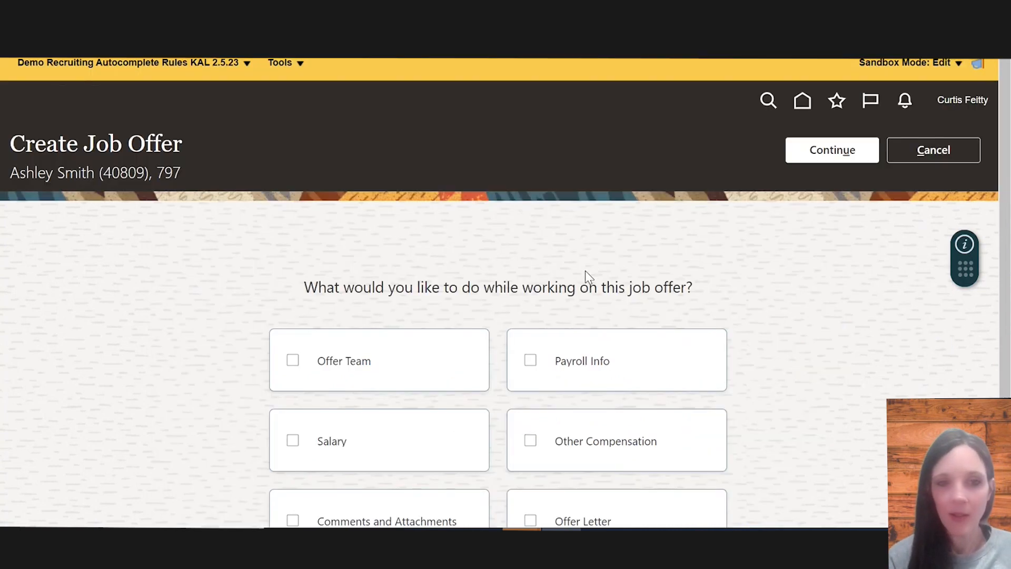
pyautogui.scroll(-2, 585, 271)
pyautogui.click(365, 312)
pyautogui.click(558, 422)
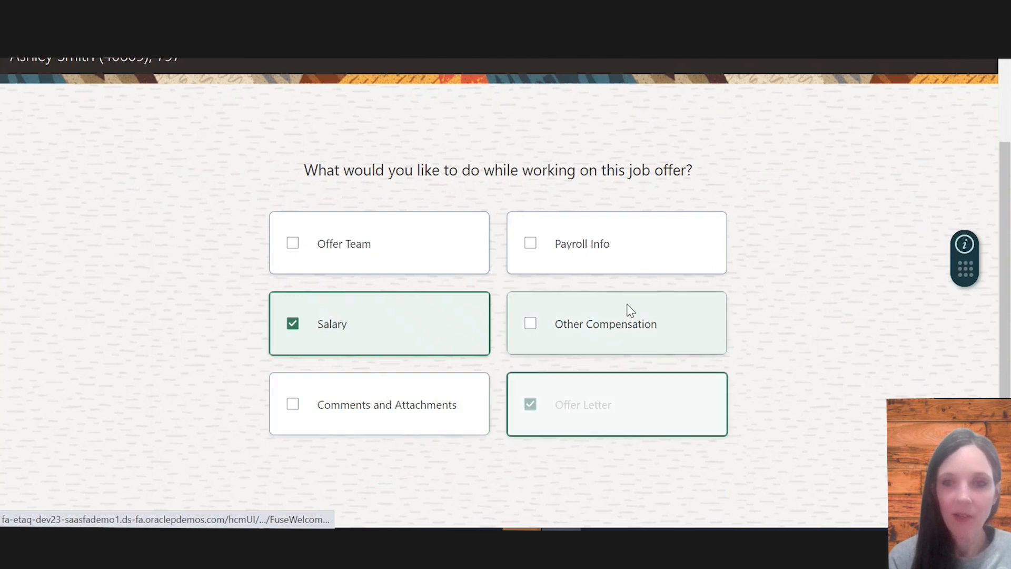
pyautogui.scroll(2, 628, 310)
pyautogui.click(846, 148)
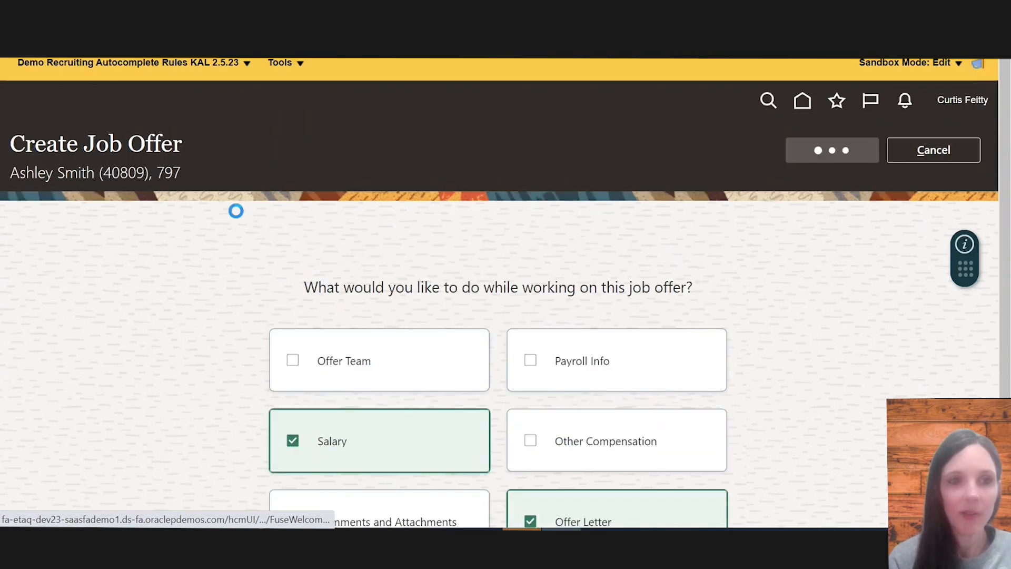
# Continue through the When and Why and Assignment Info sections with the Add Pending Worker action and US1 Business Unit
pyautogui.scroll(-2, 668, 339)
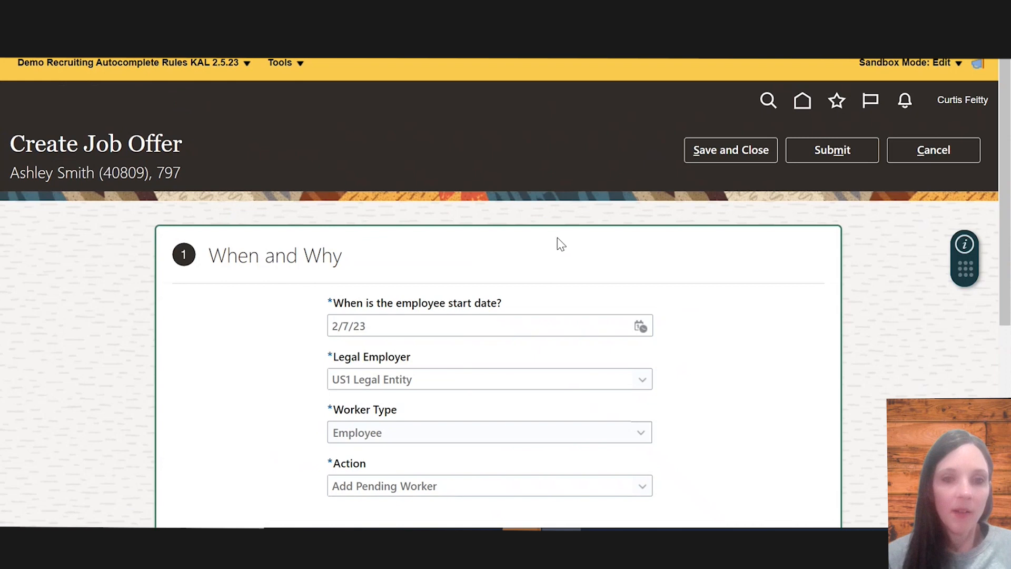
pyautogui.scroll(-4, 515, 349)
pyautogui.click(483, 385)
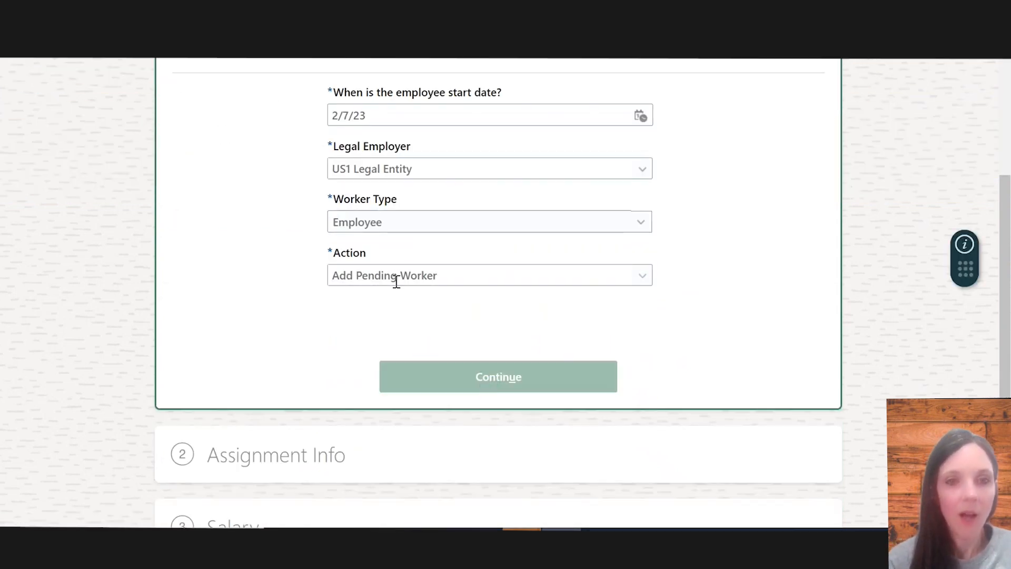
pyautogui.scroll(-2, 490, 357)
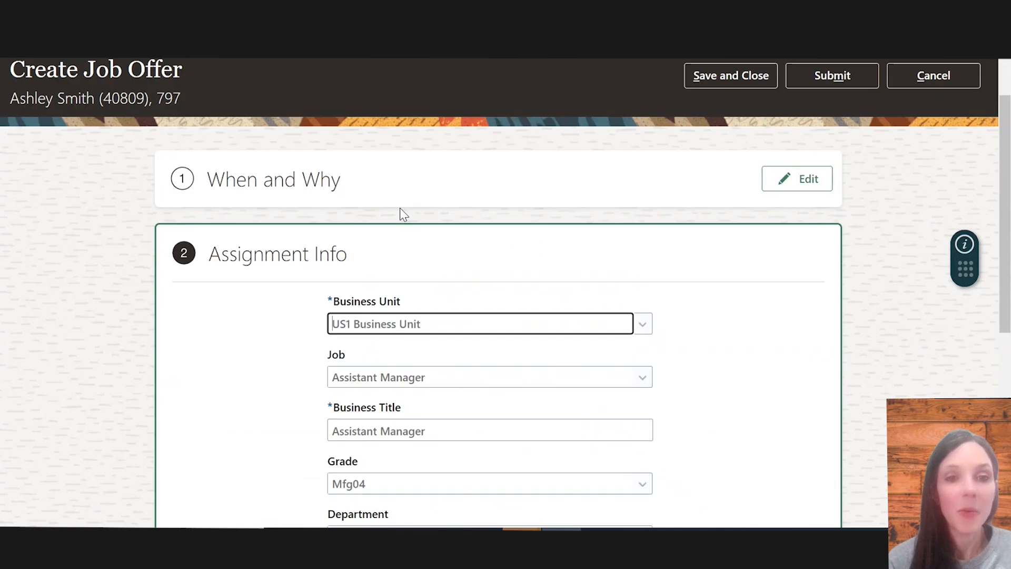
pyautogui.click(787, 192)
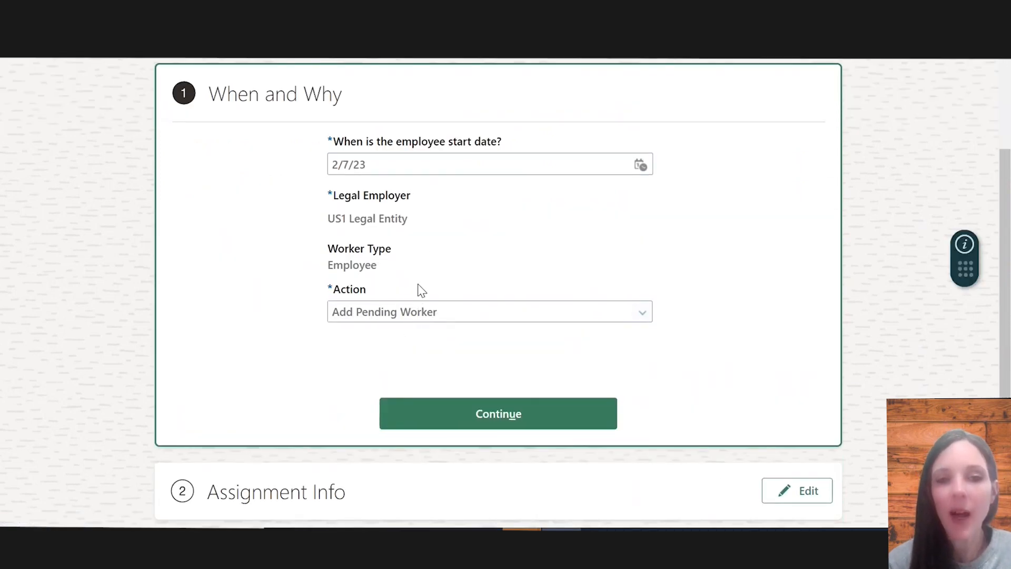
pyautogui.scroll(-1, 439, 392)
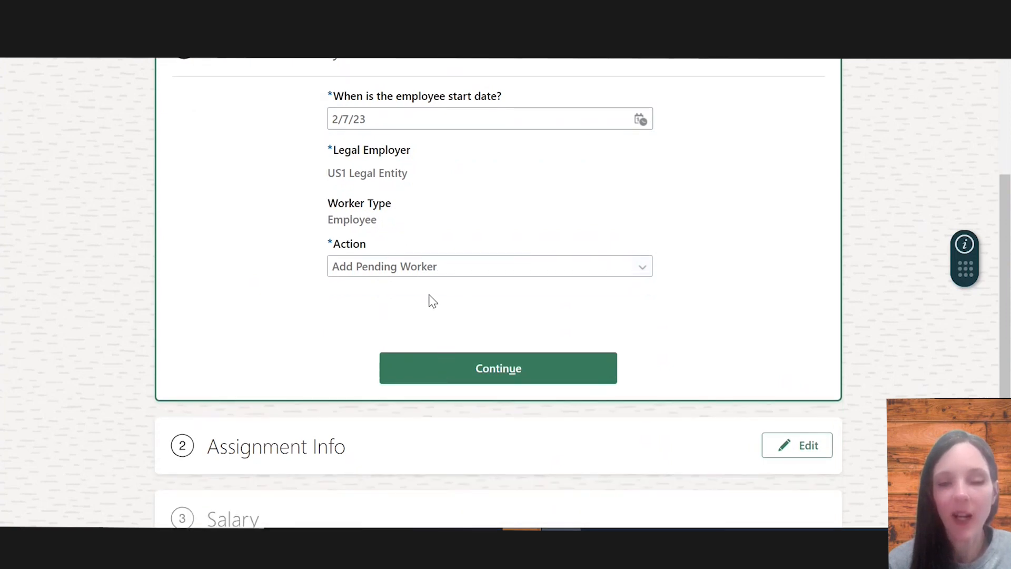
pyautogui.click(457, 363)
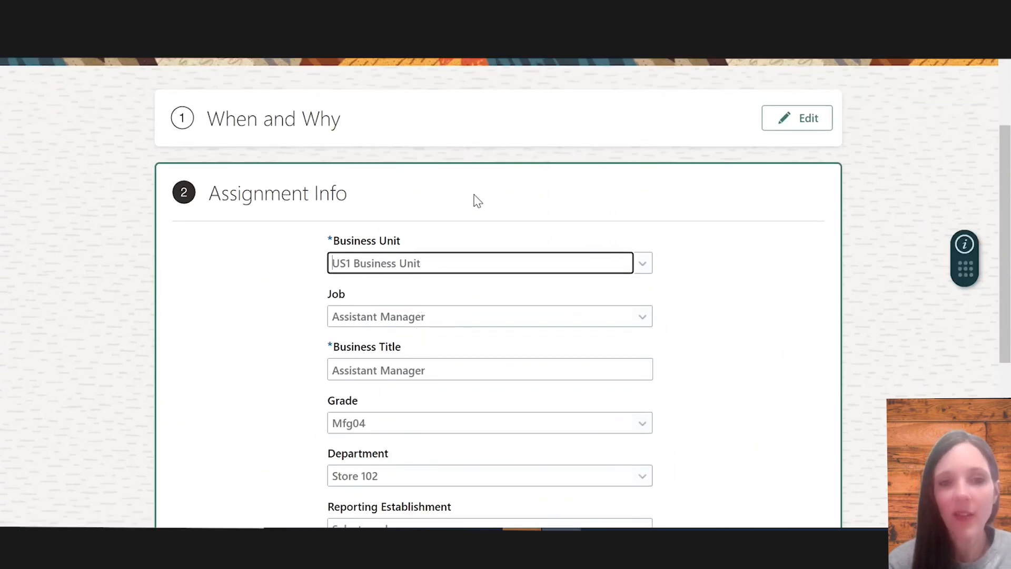
pyautogui.scroll(-2, 479, 264)
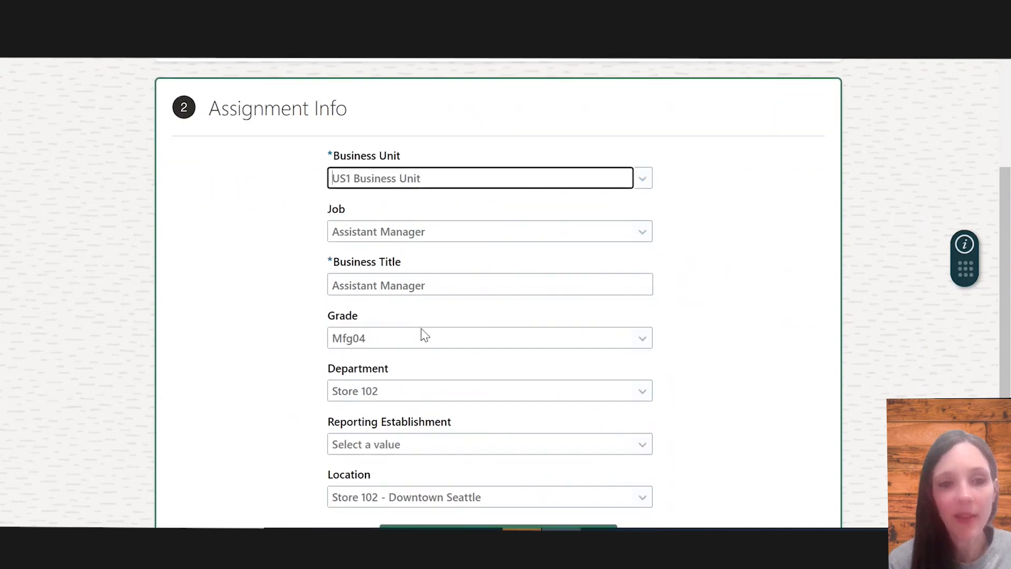
pyautogui.scroll(-3, 422, 334)
pyautogui.click(437, 422)
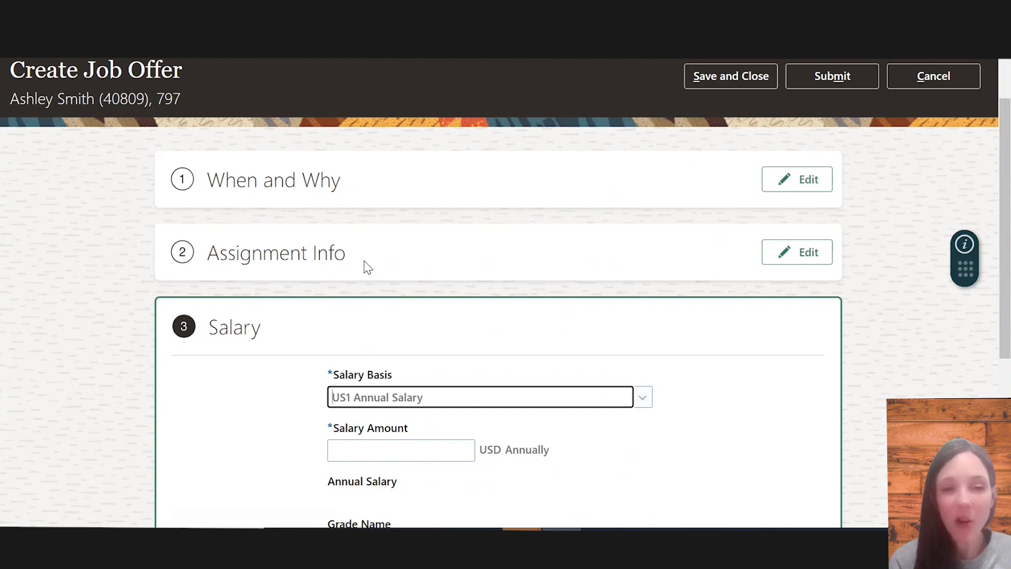
# Examine the Salary section's defaulted Salary Basis and salary fields
pyautogui.scroll(-2, 331, 313)
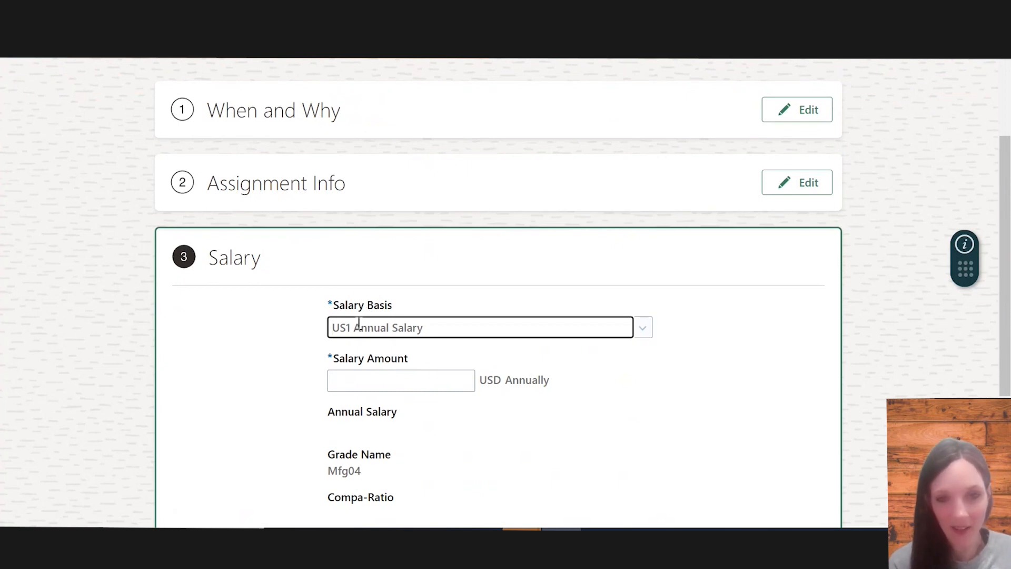
pyautogui.click(413, 364)
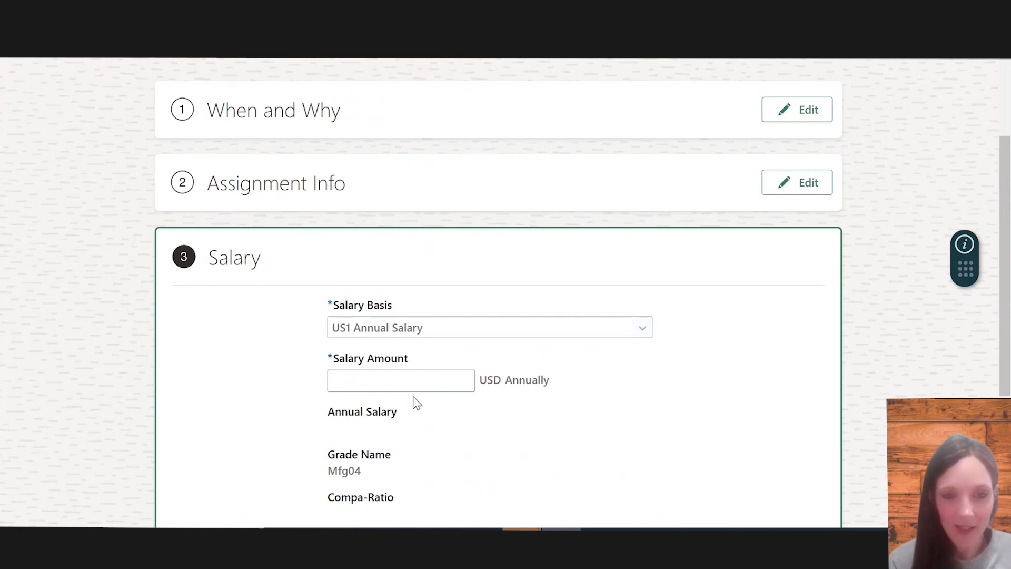
pyautogui.scroll(-4, 414, 398)
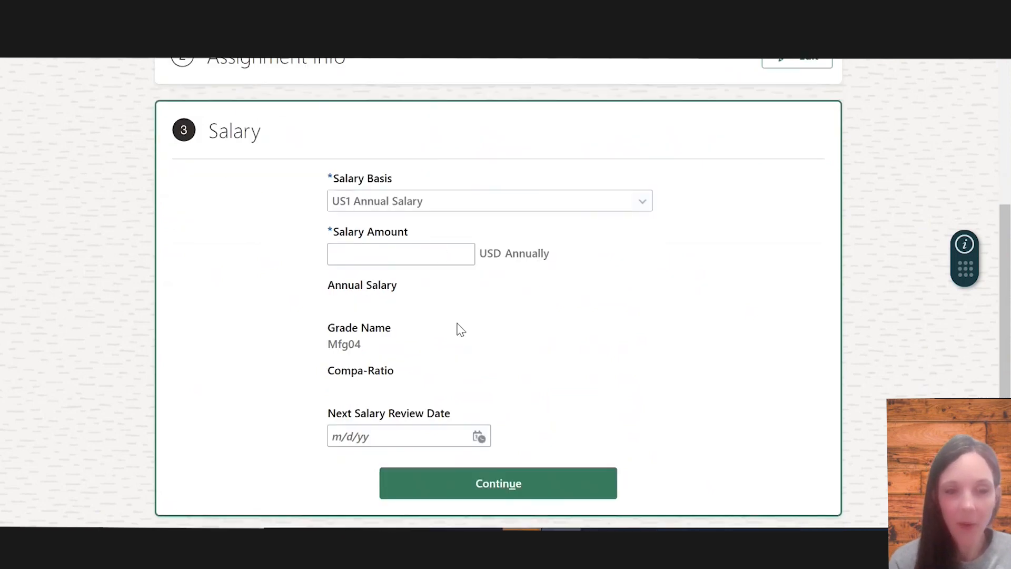
pyautogui.scroll(4, 405, 246)
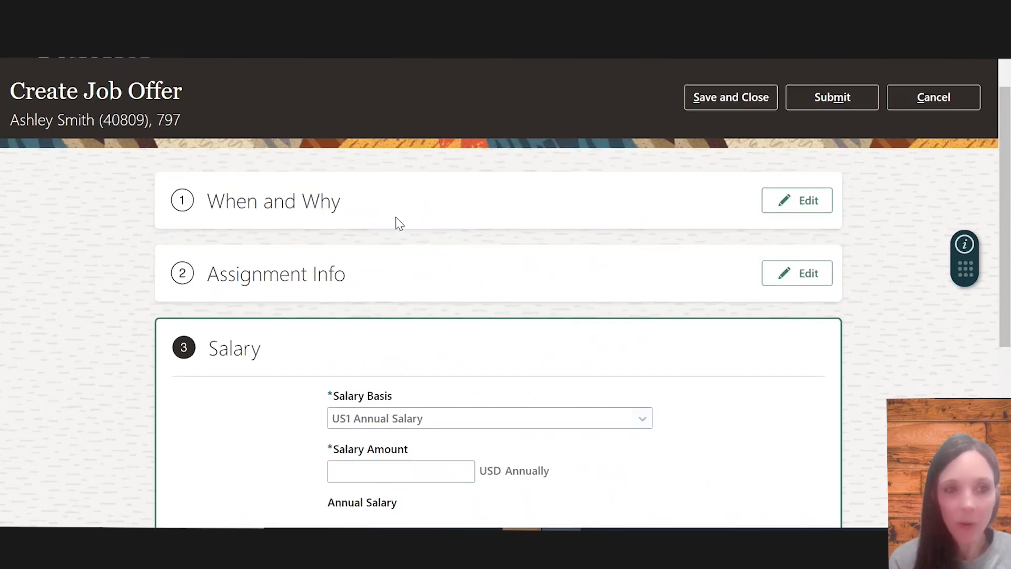
pyautogui.scroll(2, 396, 224)
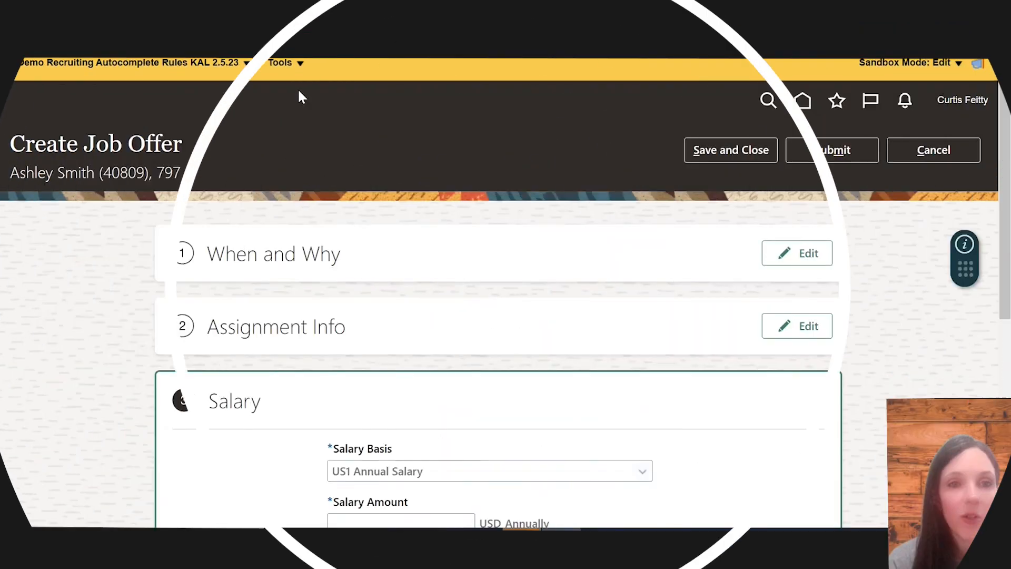
# Open Configure Business Objects from Tools and select the Salary object
pyautogui.click(281, 63)
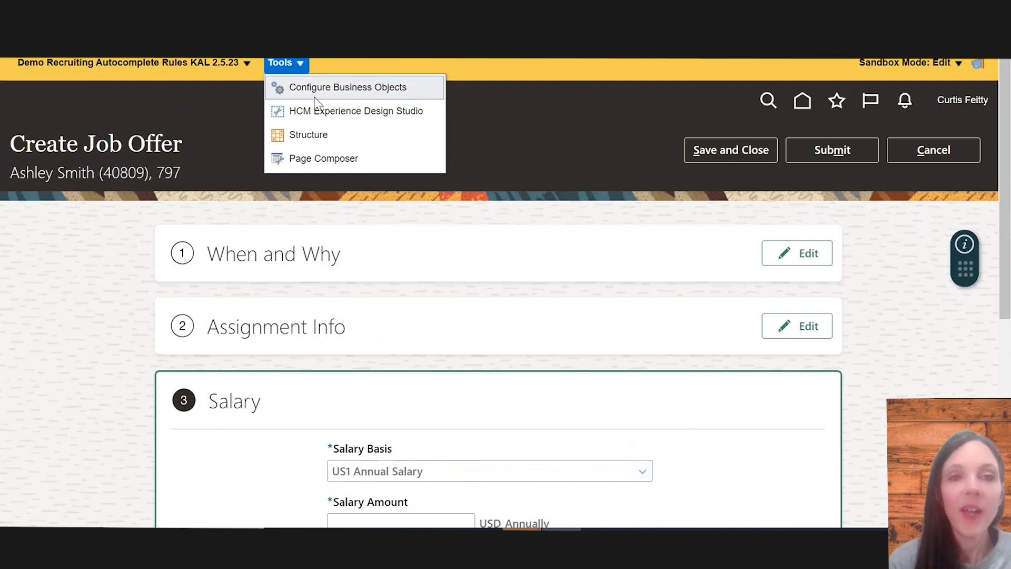
pyautogui.click(349, 89)
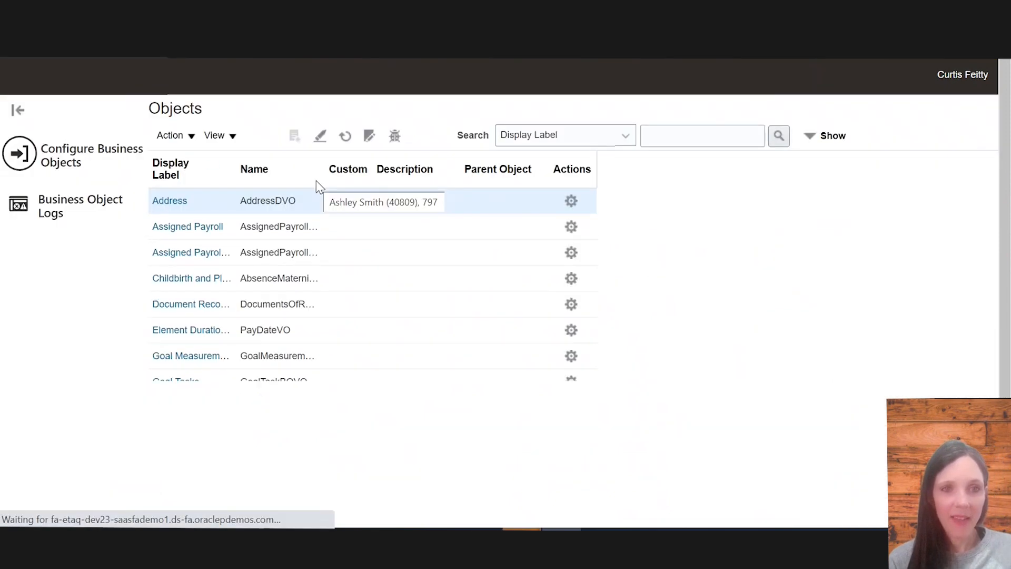
pyautogui.scroll(-10, 249, 421)
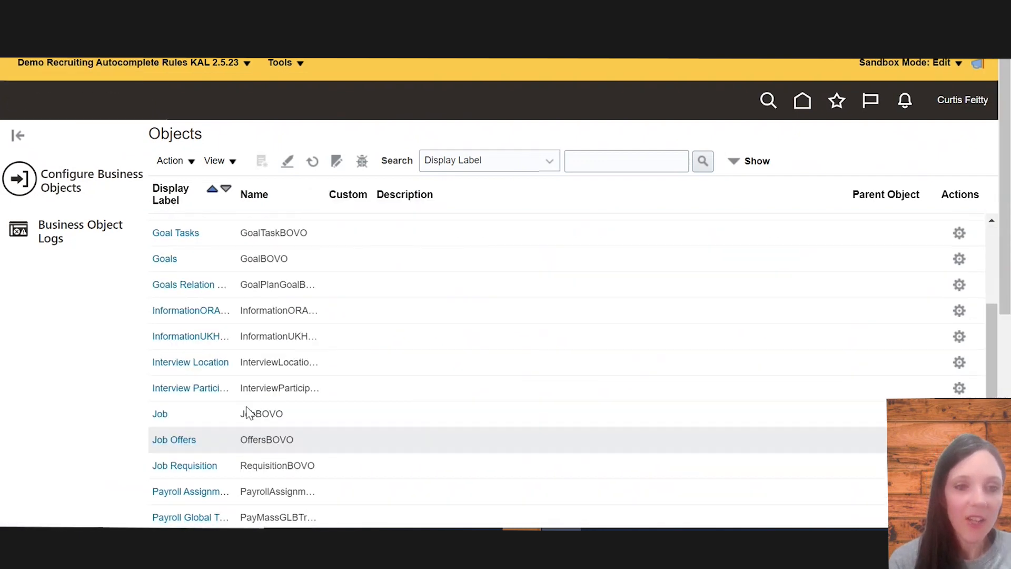
pyautogui.scroll(-7, 247, 439)
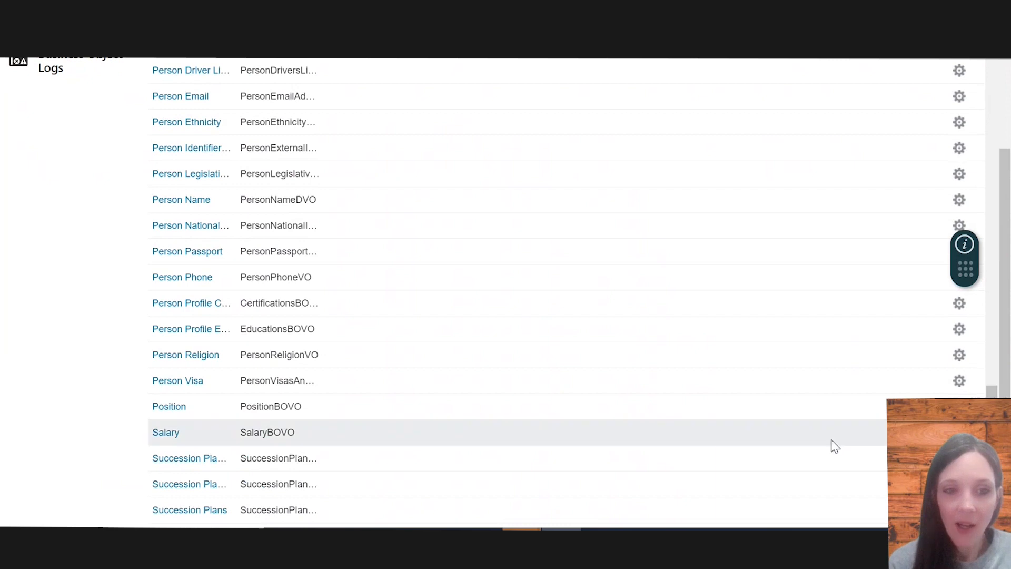
pyautogui.click(166, 432)
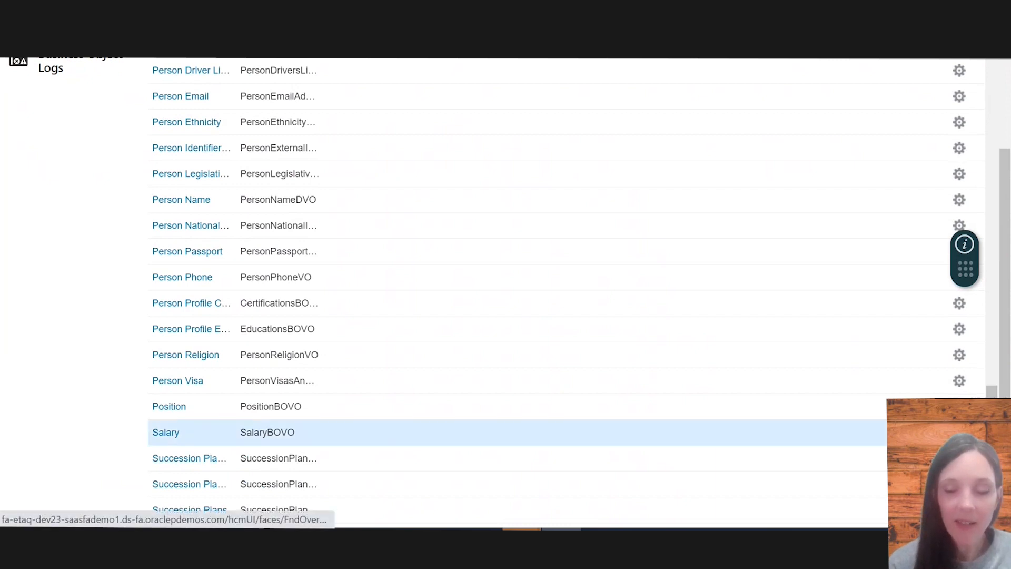
# Open the Salary object's business logic, switch to Object Functions, and start adding a new object function
pyautogui.click(959, 432)
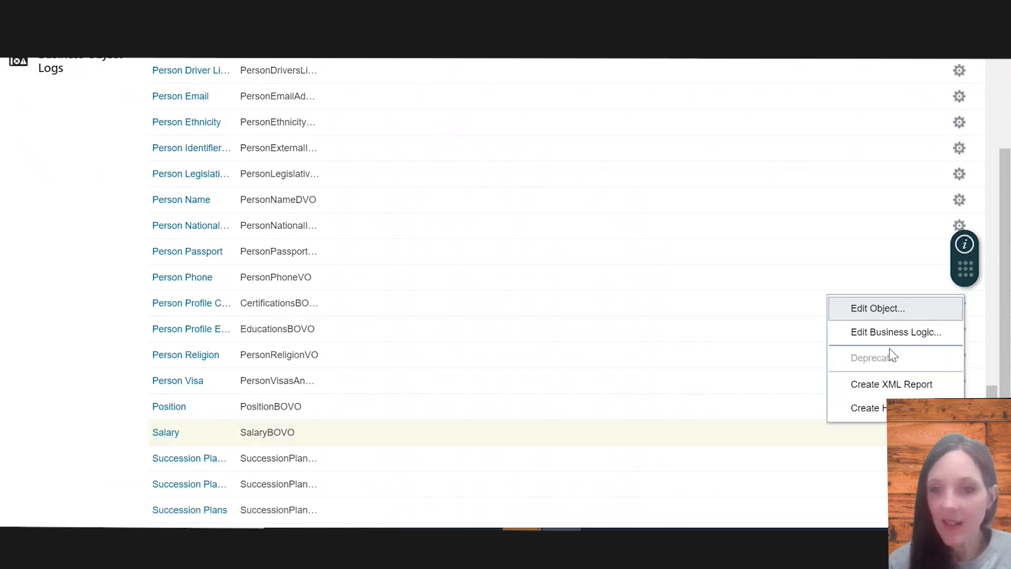
pyautogui.click(889, 331)
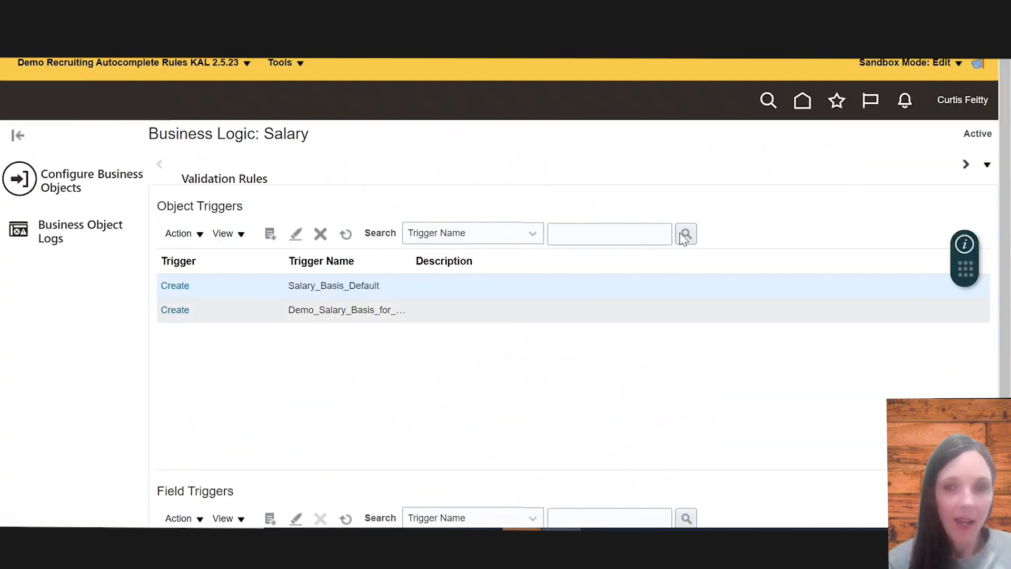
pyautogui.click(988, 167)
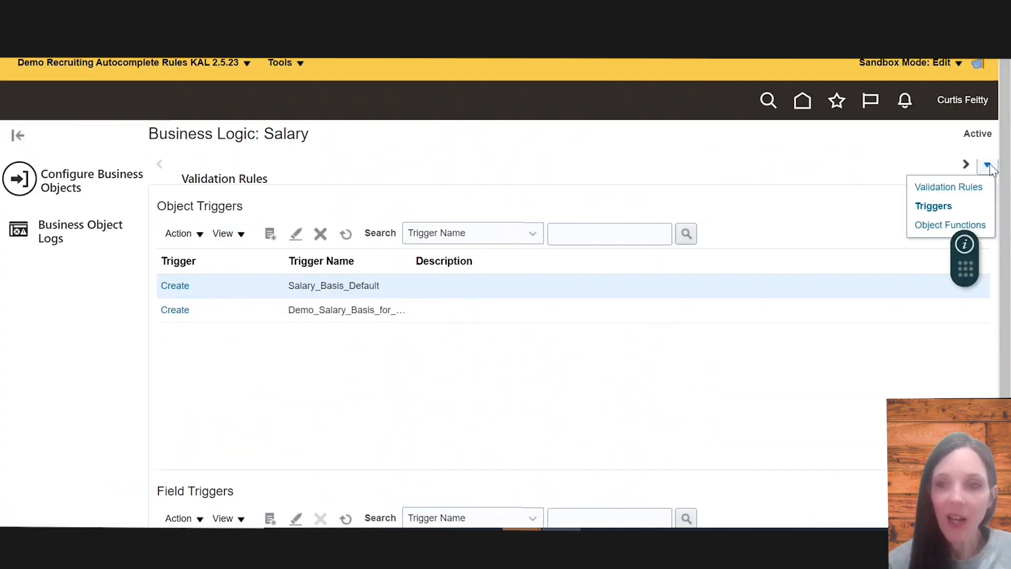
pyautogui.click(930, 231)
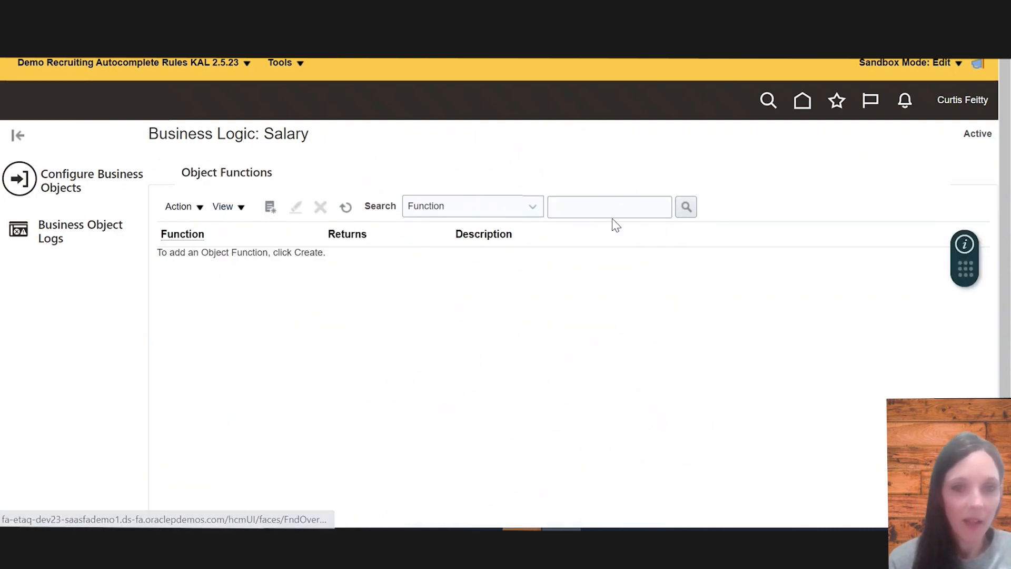
pyautogui.click(199, 209)
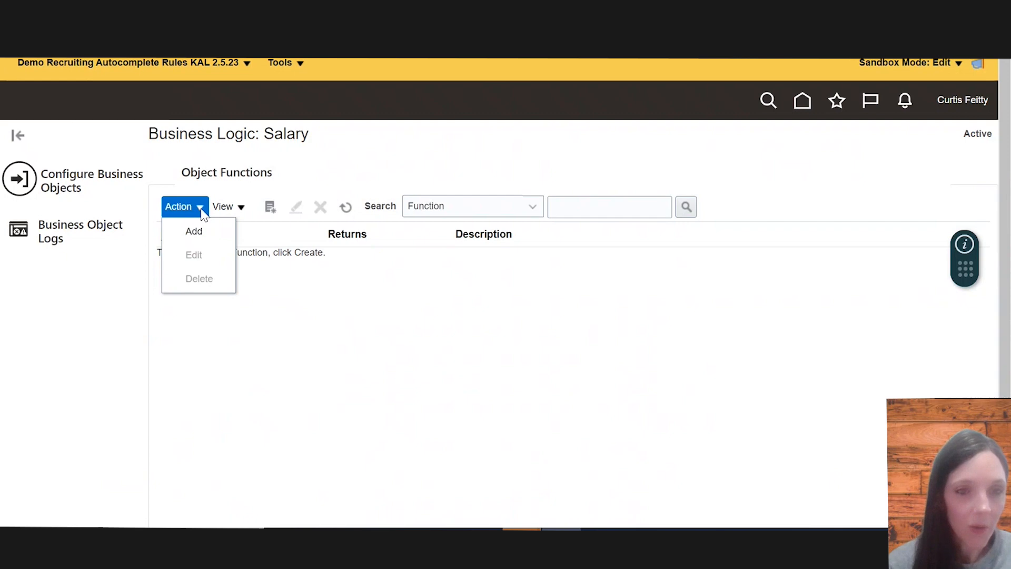
pyautogui.click(202, 234)
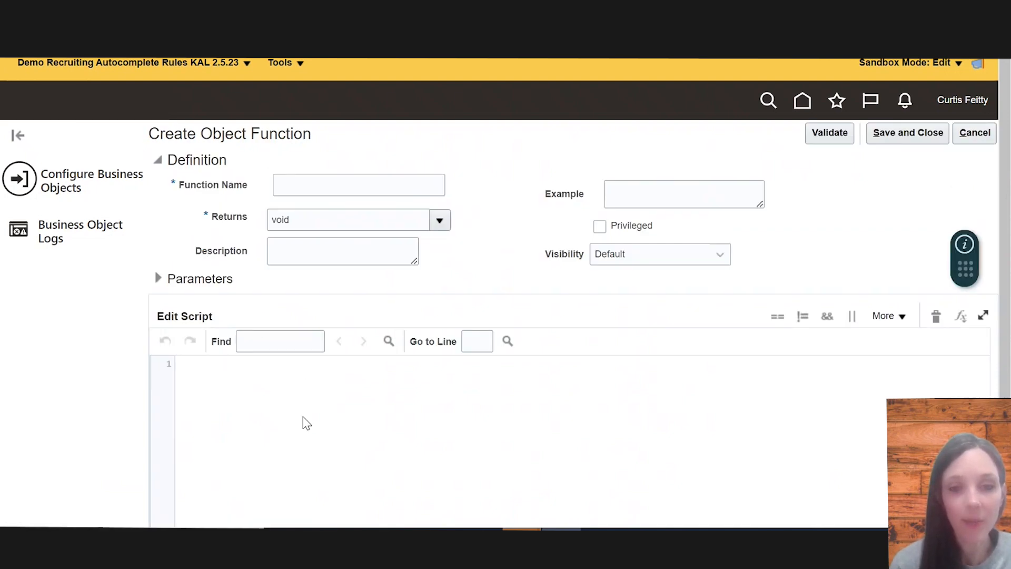
# Copy the business-unit salary basis if/else script from Notepad and paste it into the function's script editor
pyautogui.click(483, 537)
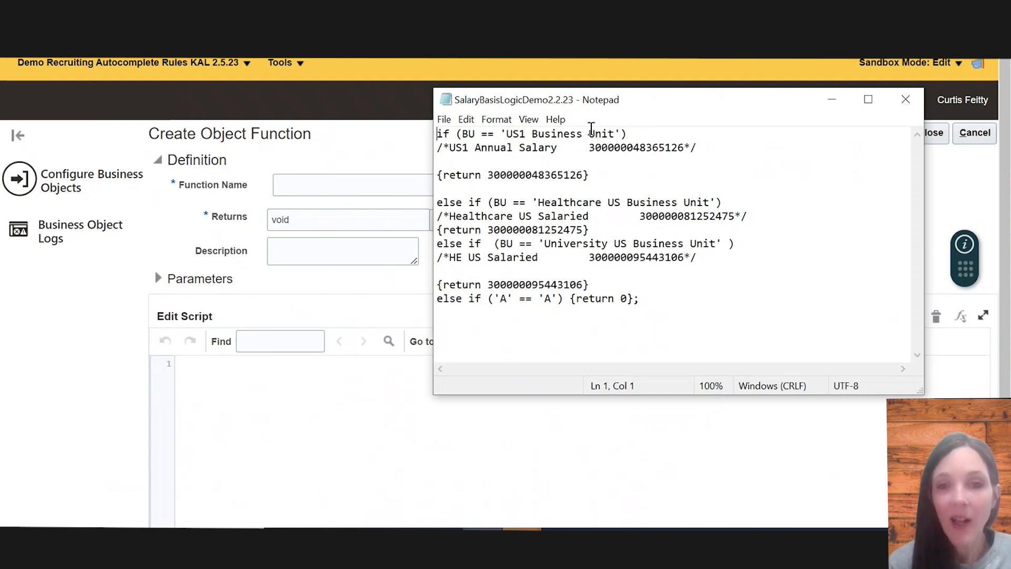
pyautogui.moveTo(485, 175); pyautogui.dragTo(584, 179)
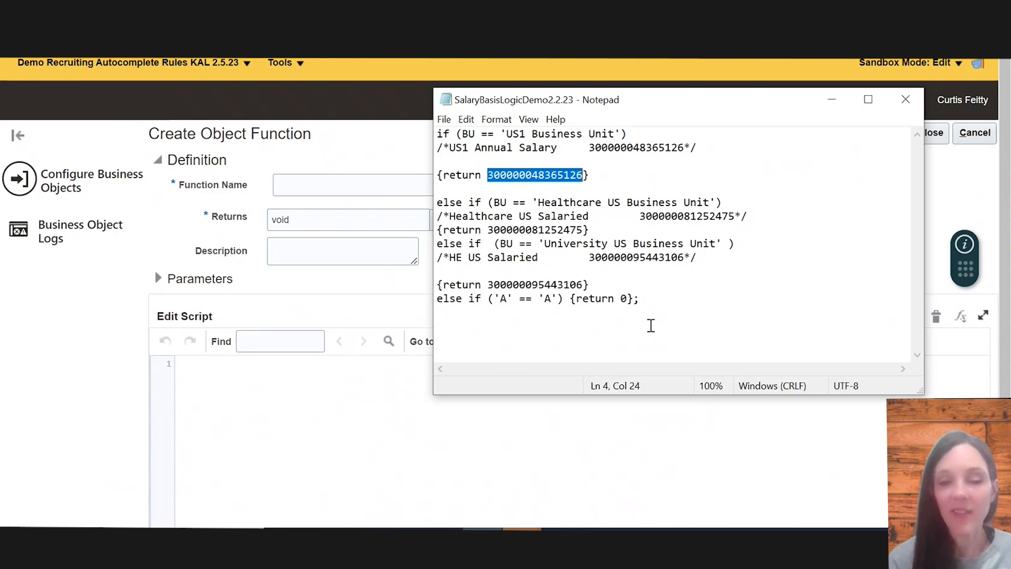
pyautogui.moveTo(650, 323); pyautogui.dragTo(361, 130)
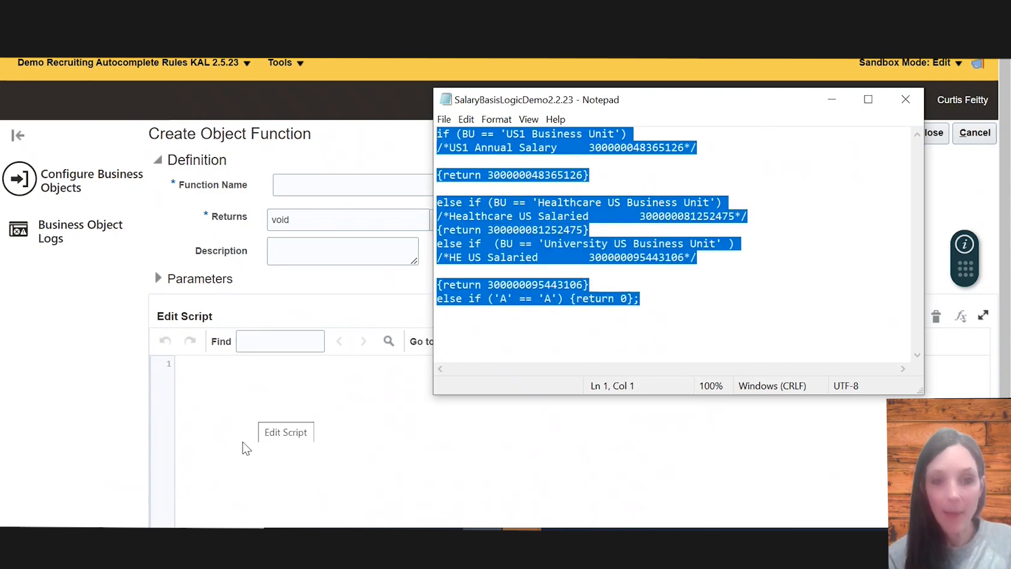
pyautogui.click(260, 386)
pyautogui.write('EMPL_ADD_PWK')
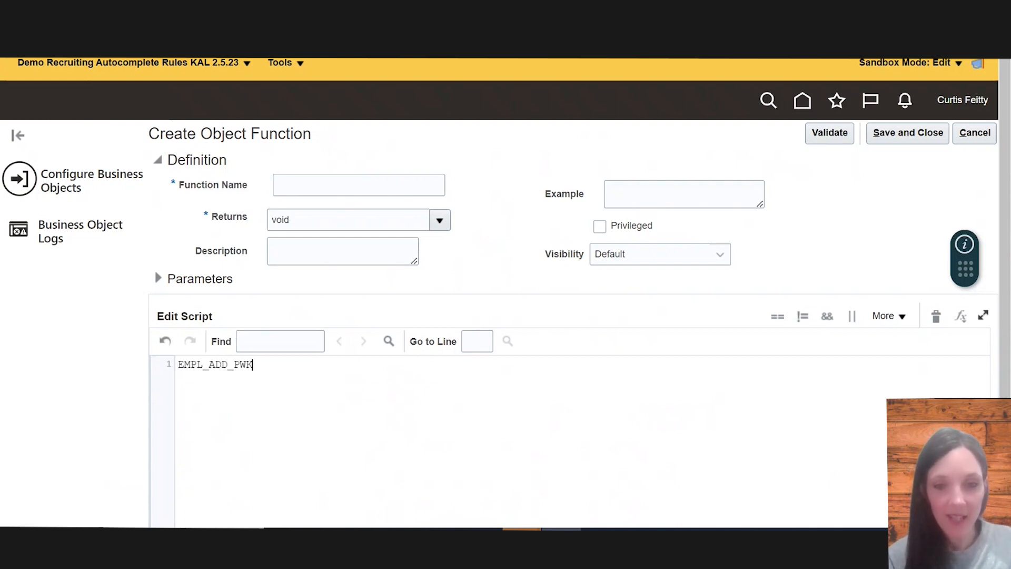
pyautogui.click(482, 529)
pyautogui.click(648, 286)
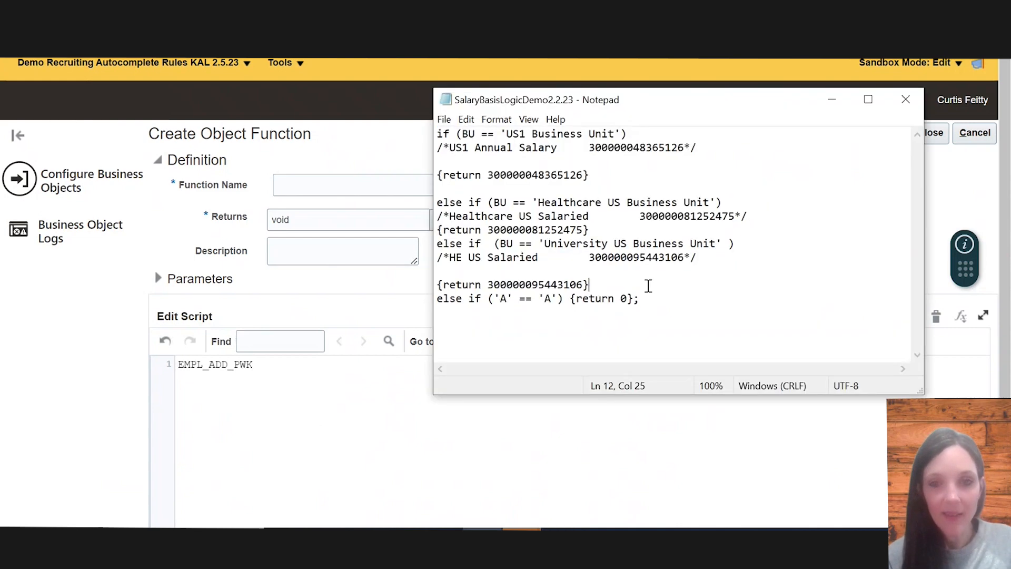
pyautogui.hotkey('ctrl', 'a')
pyautogui.hotkey('ctrl', 'c')
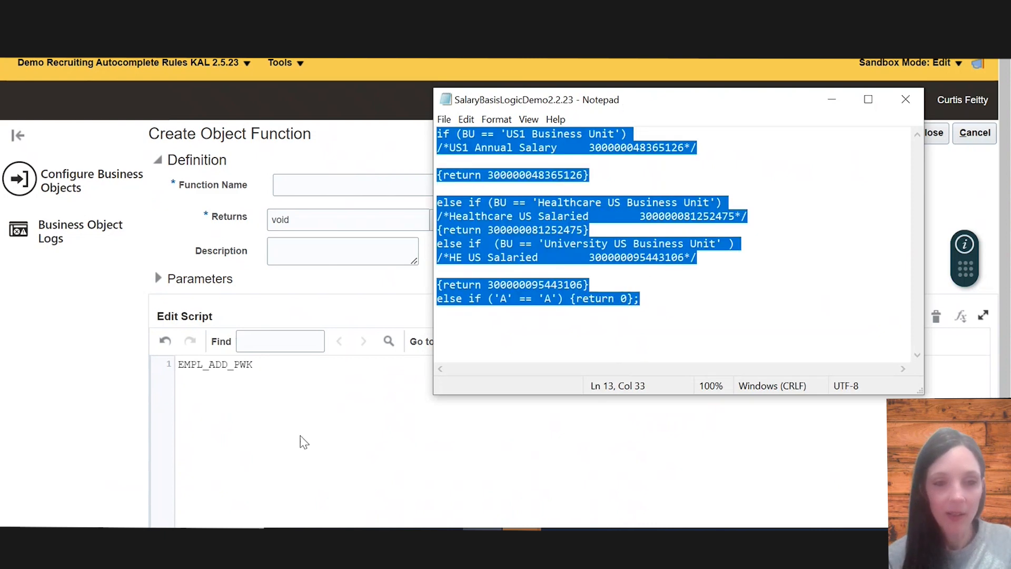
pyautogui.click(276, 482)
pyautogui.hotkey('ctrl', 'a')
pyautogui.hotkey('ctrl', 'v')
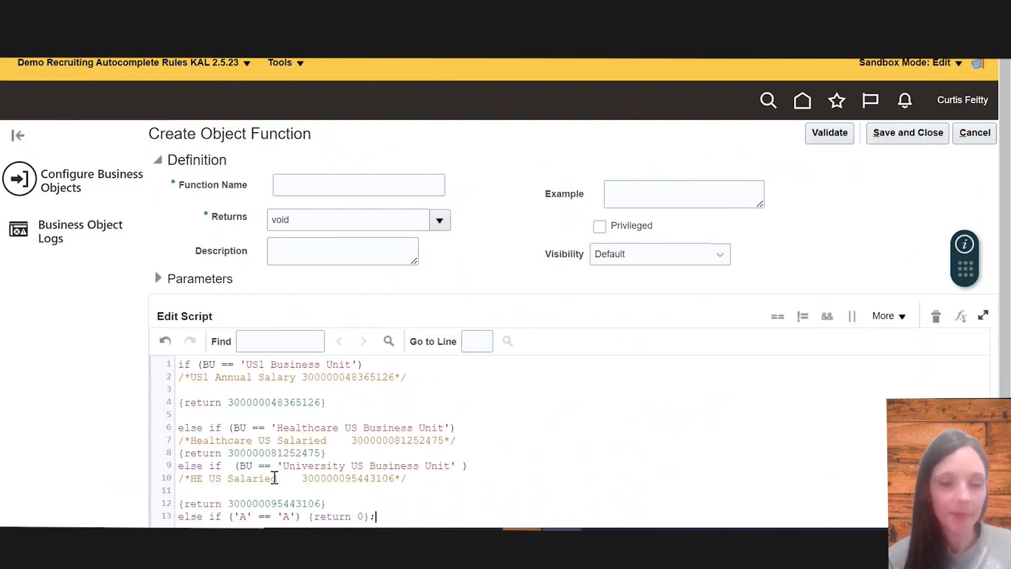
# Name the function SalaryBasis and set its return type to Long
pyautogui.click(296, 185)
pyautogui.write('Salary')
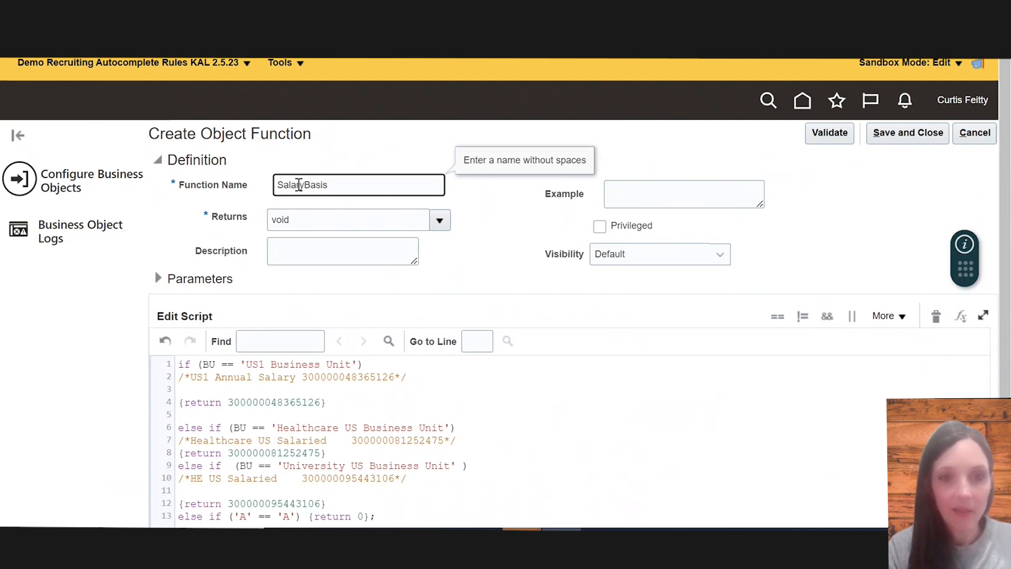
pyautogui.write('Basis')
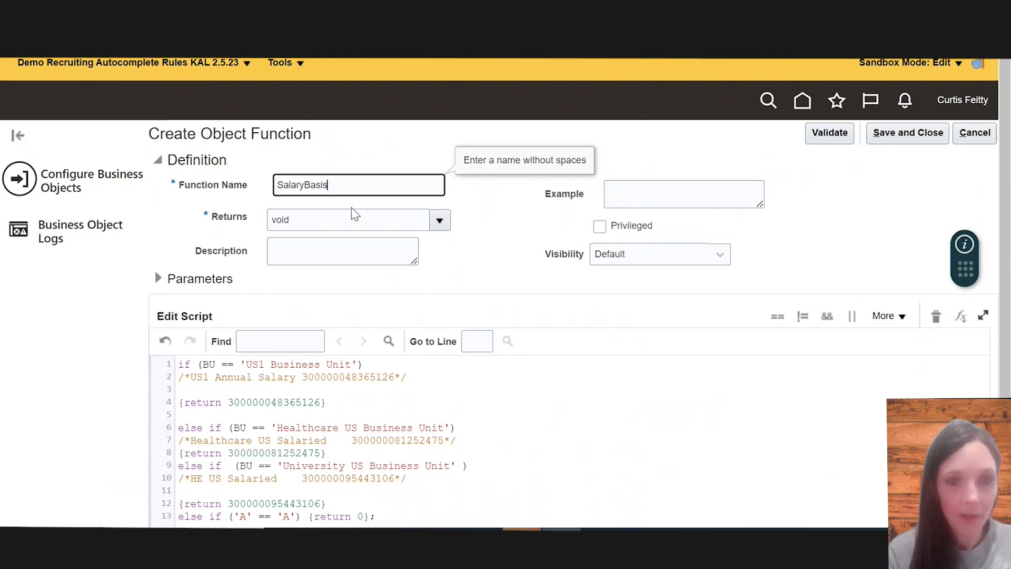
pyautogui.click(435, 220)
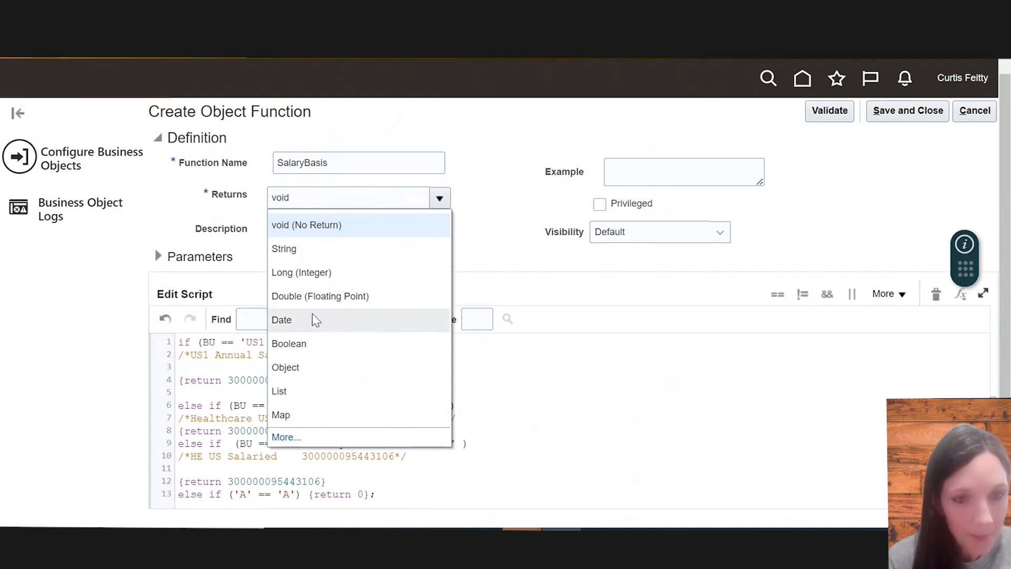
pyautogui.click(307, 273)
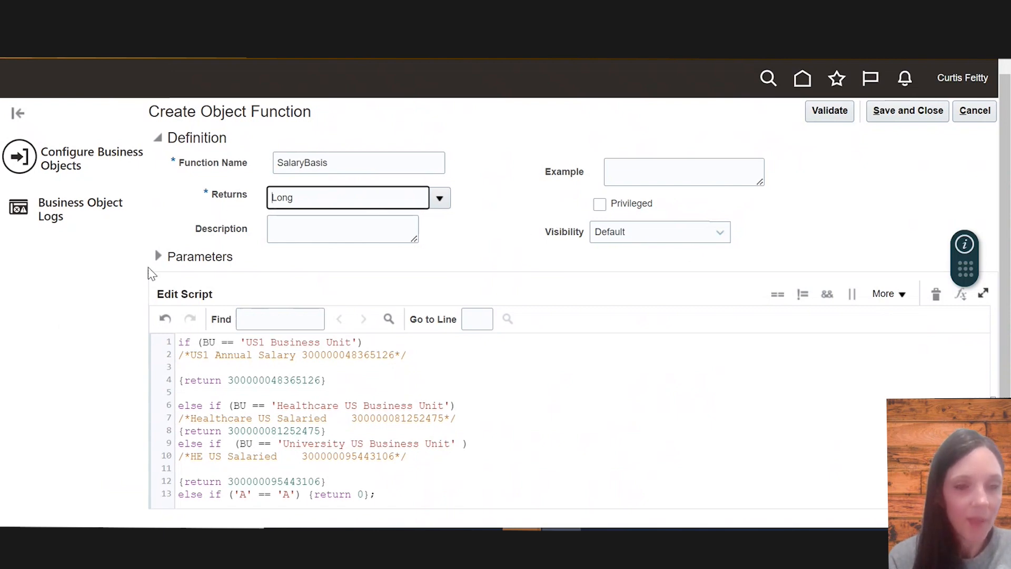
# Expand Parameters and add a parameter named BU of type String
pyautogui.click(158, 257)
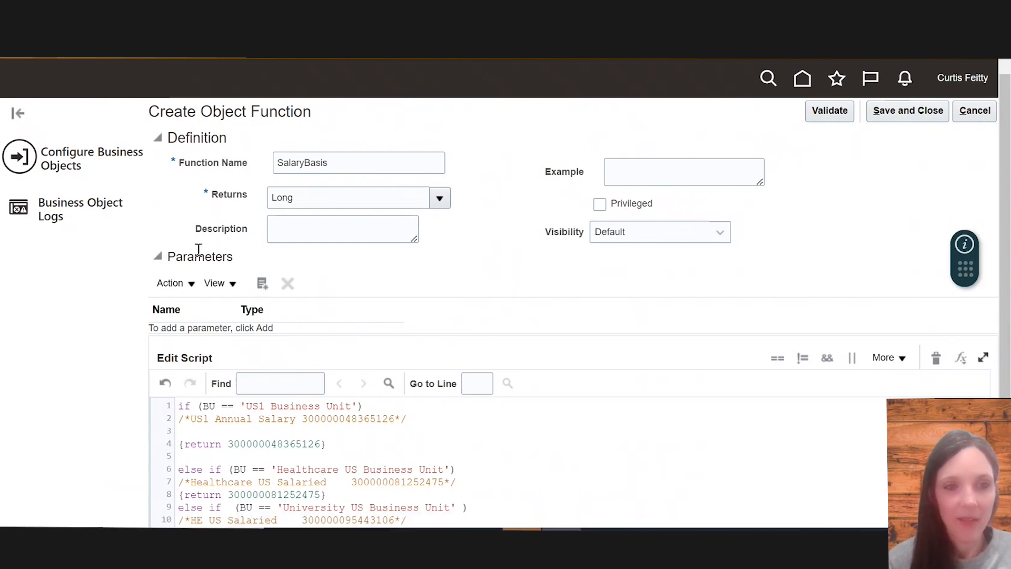
pyautogui.click(191, 284)
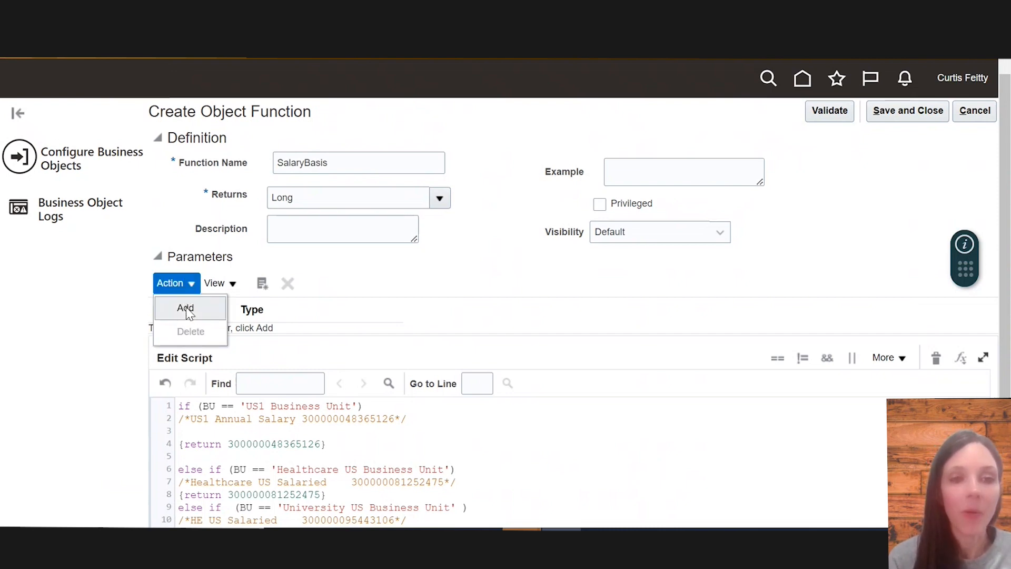
pyautogui.click(186, 308)
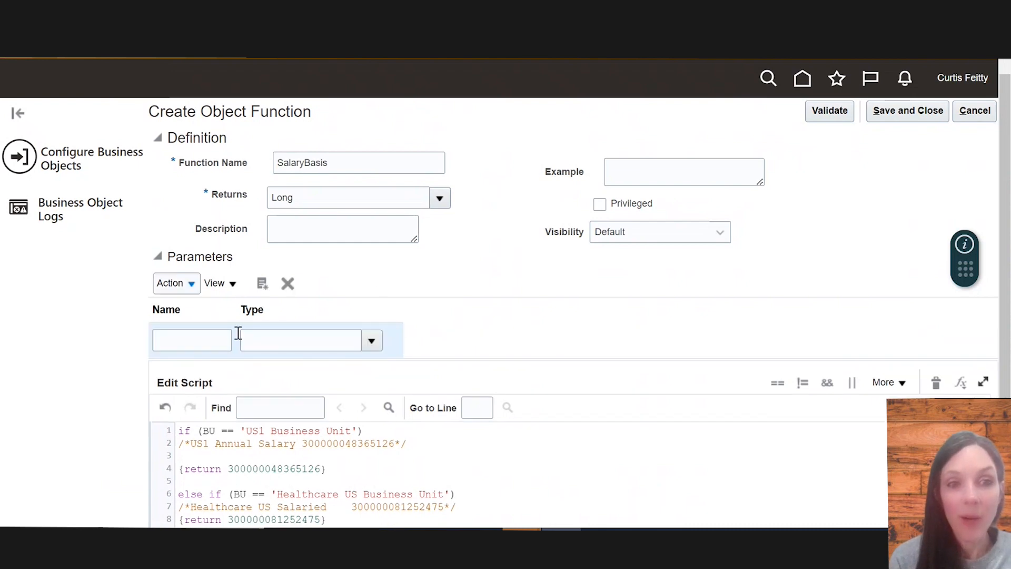
pyautogui.click(209, 342)
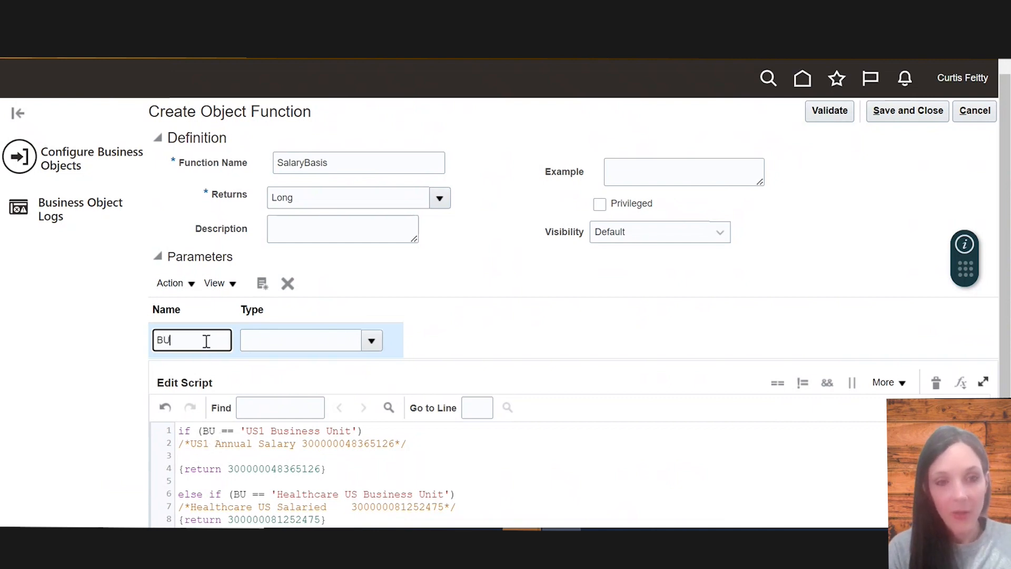
pyautogui.click(373, 340)
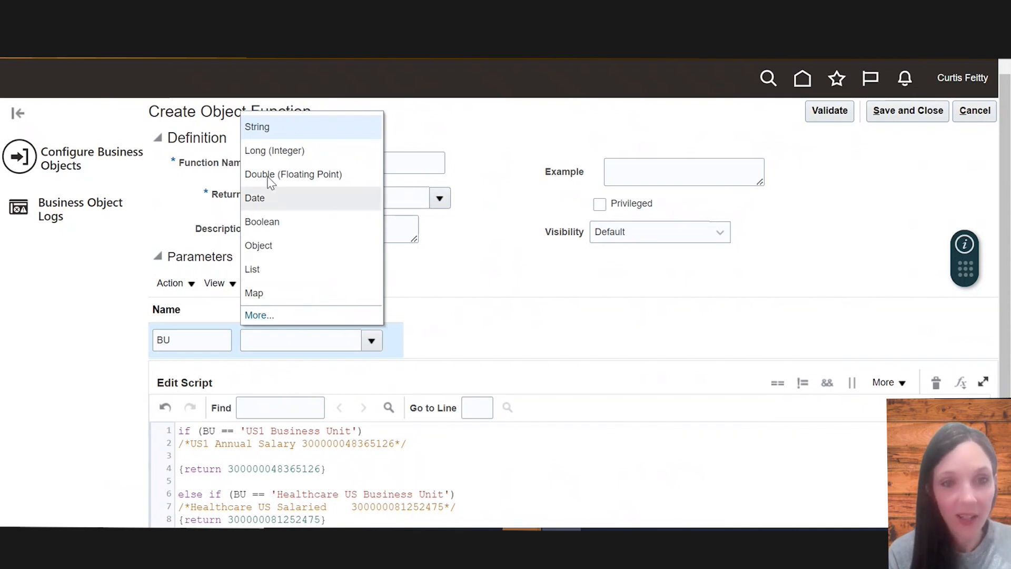
pyautogui.click(268, 133)
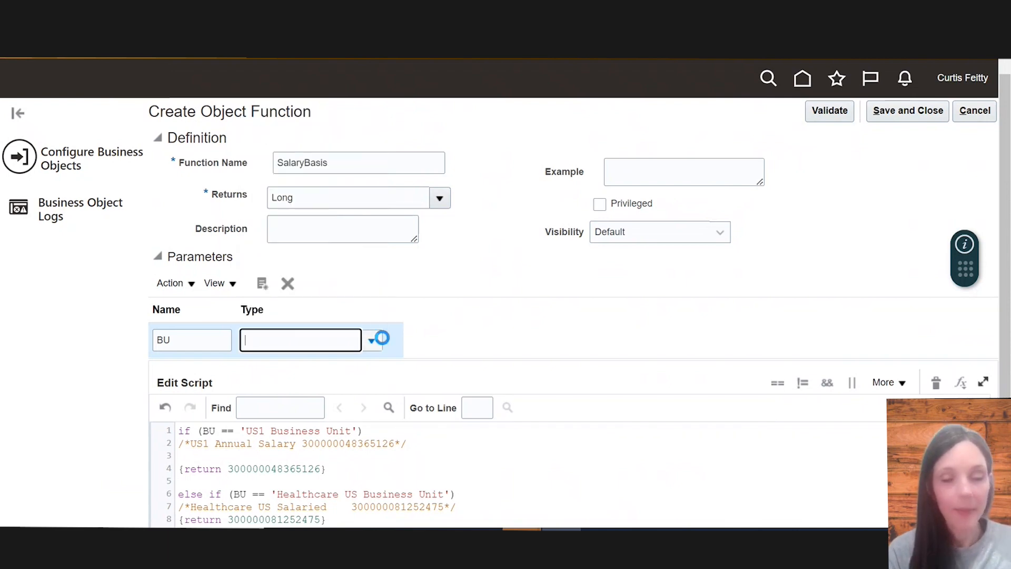
pyautogui.scroll(-1, 385, 369)
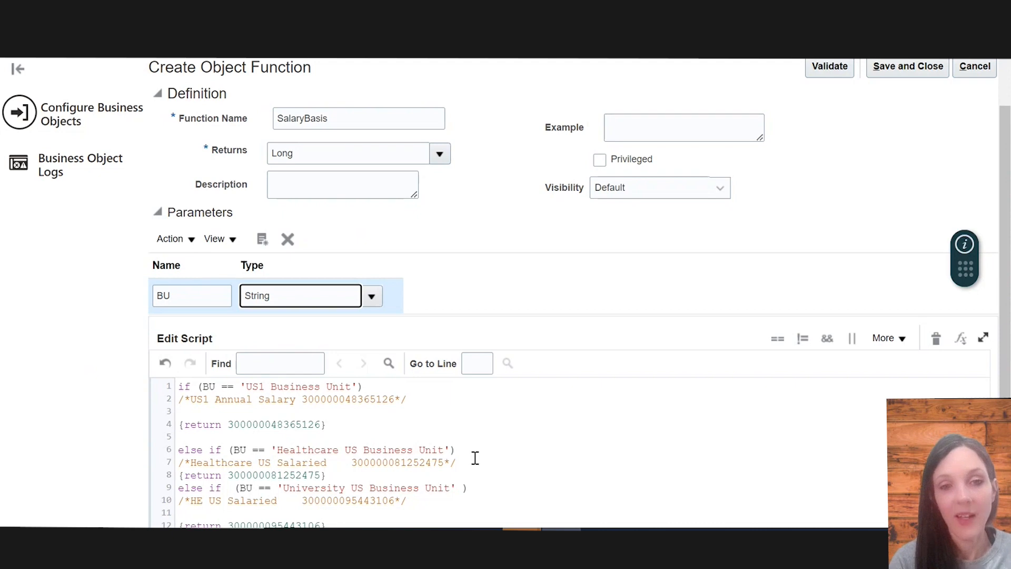
pyautogui.scroll(2, 648, 259)
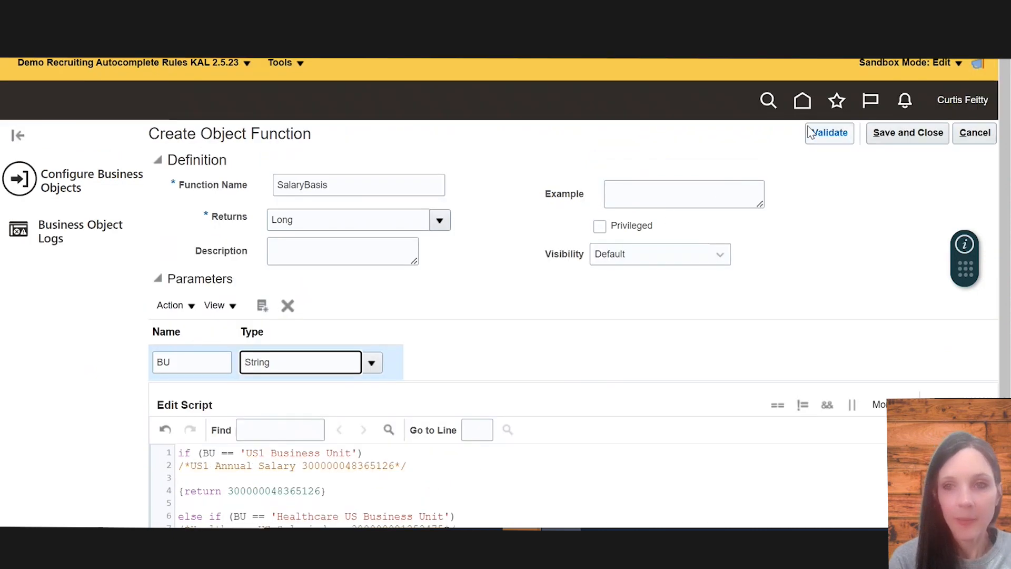
# Validate the function script, dismiss the result, and save the function
pyautogui.click(826, 135)
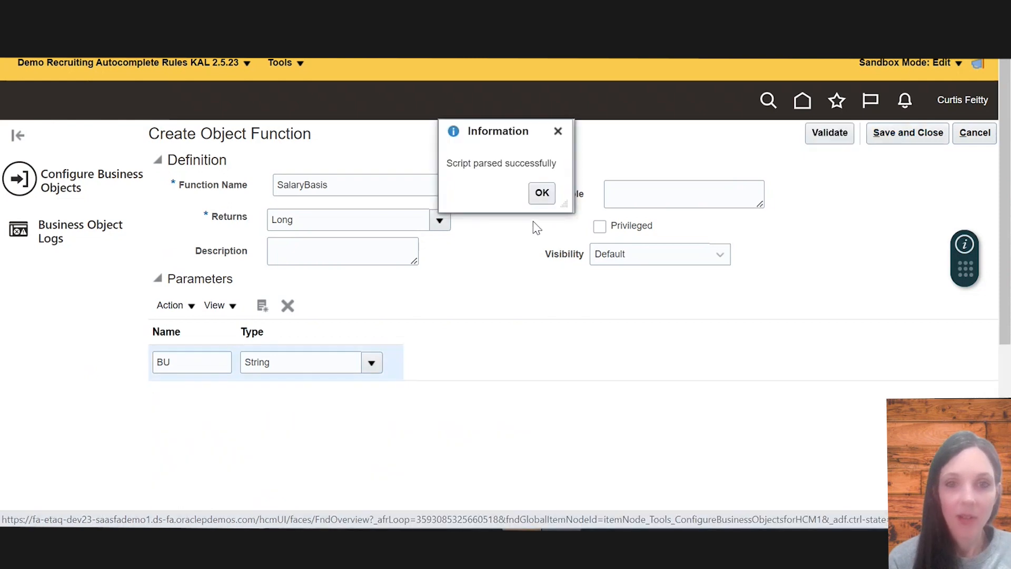
pyautogui.click(542, 193)
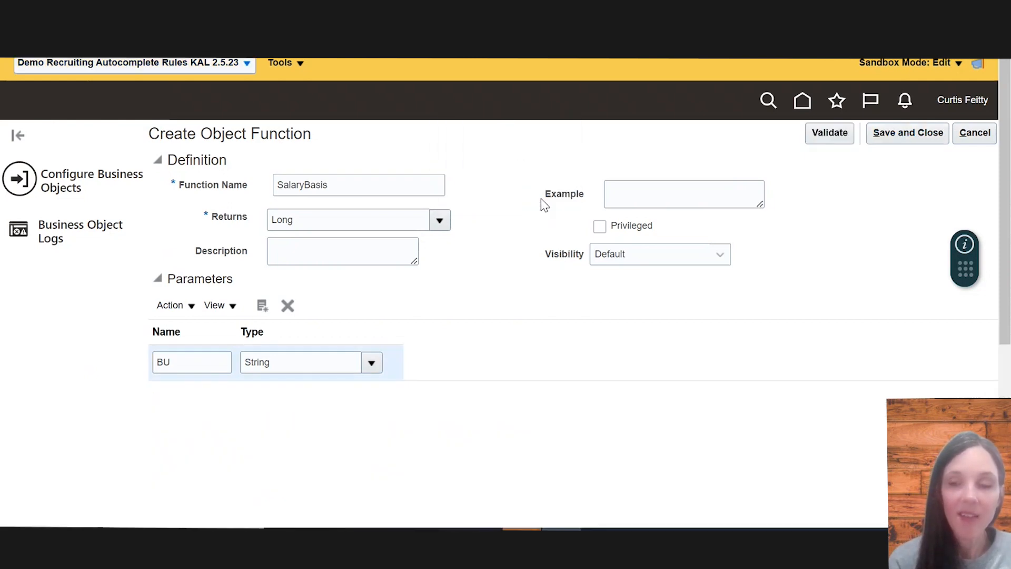
pyautogui.click(907, 137)
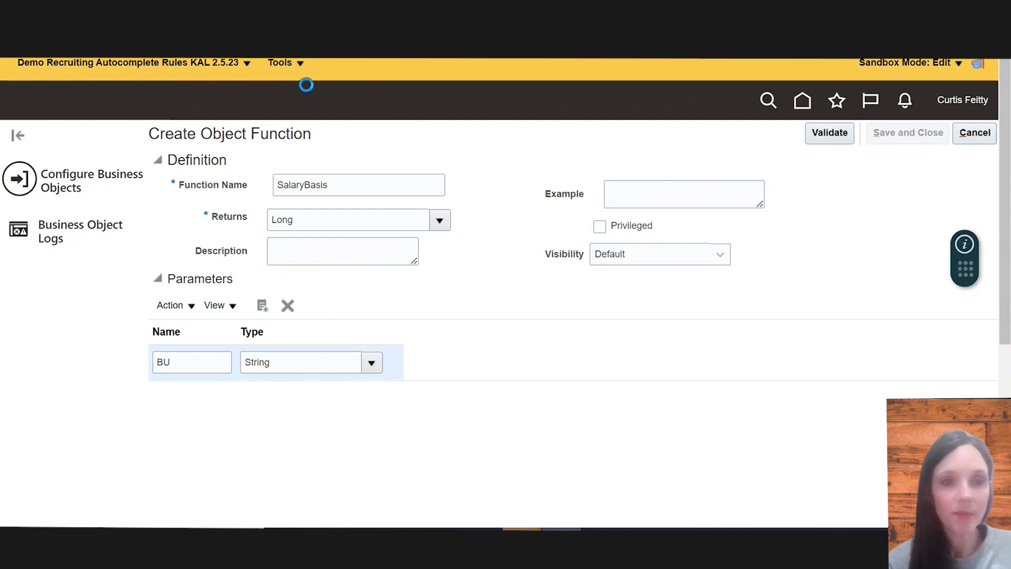
# Open HCM Experience Design Studio's autocomplete rules and choose the Salary business object
pyautogui.click(299, 65)
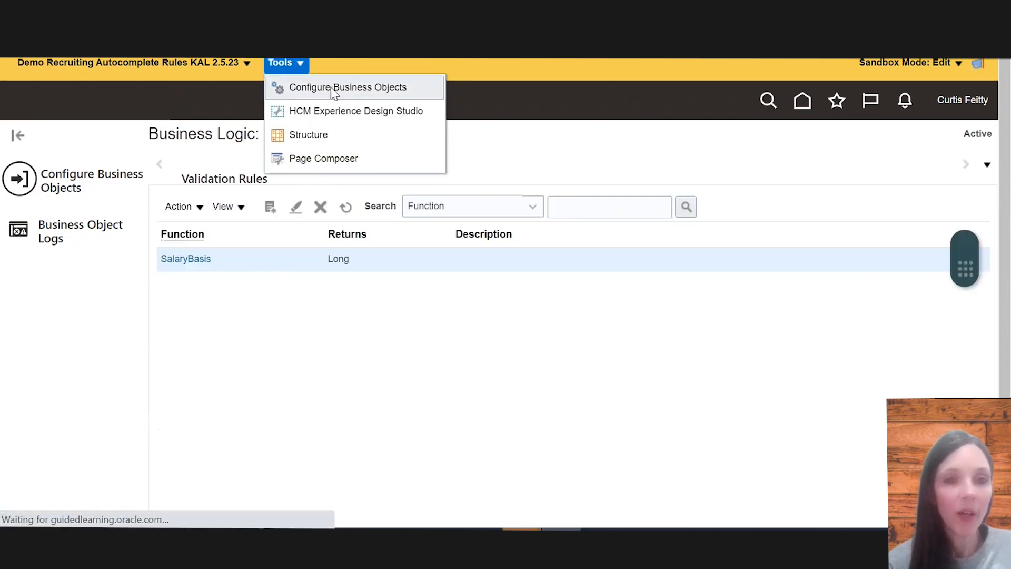
pyautogui.click(335, 117)
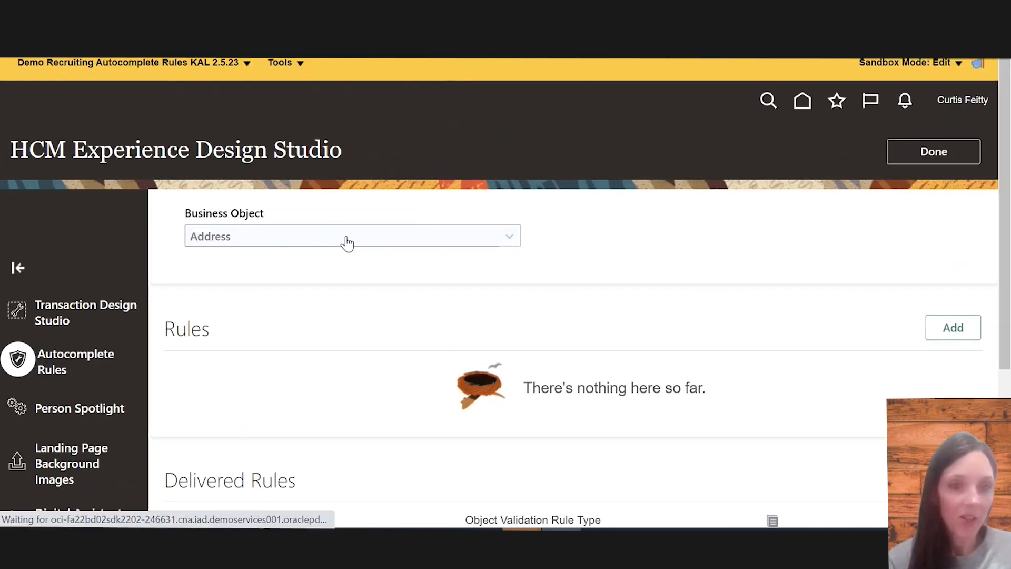
pyautogui.click(347, 243)
pyautogui.scroll(-10, 327, 434)
pyautogui.scroll(1, 327, 433)
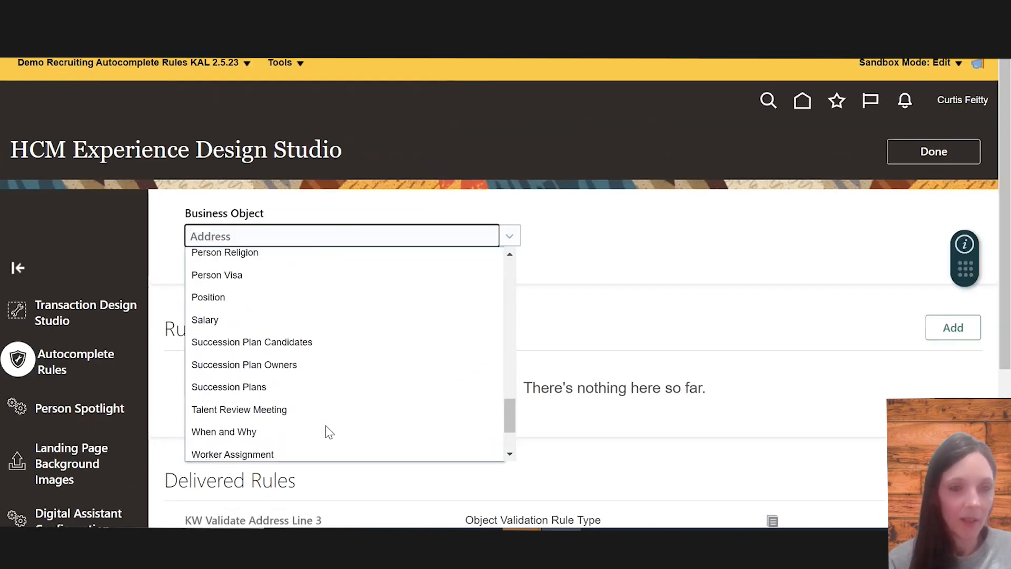
pyautogui.click(198, 320)
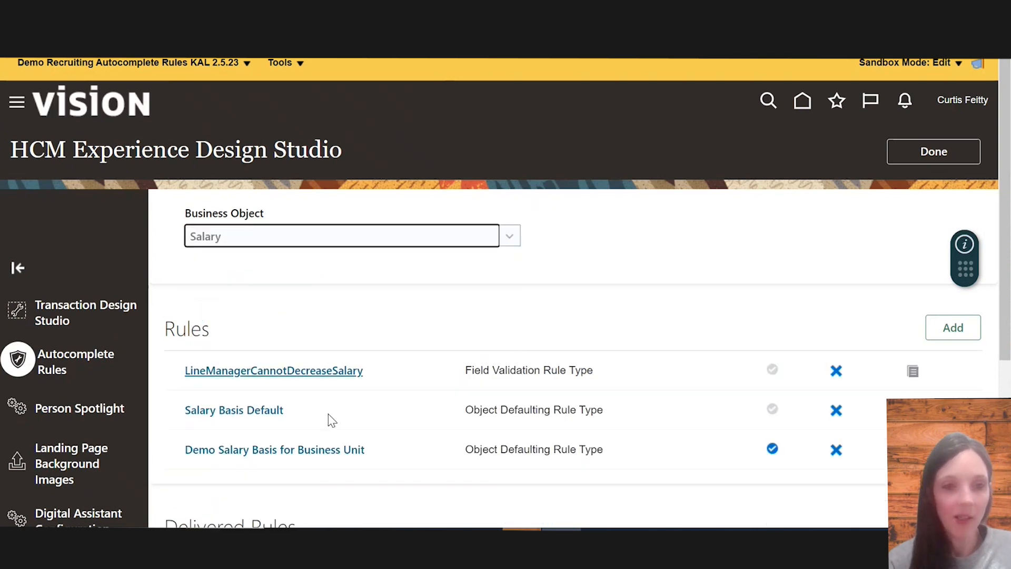
# Open the Demo Salary Basis for Business Unit rule and add a Long variable named longVar_SalaryBasisId before the nested If block
pyautogui.click(279, 452)
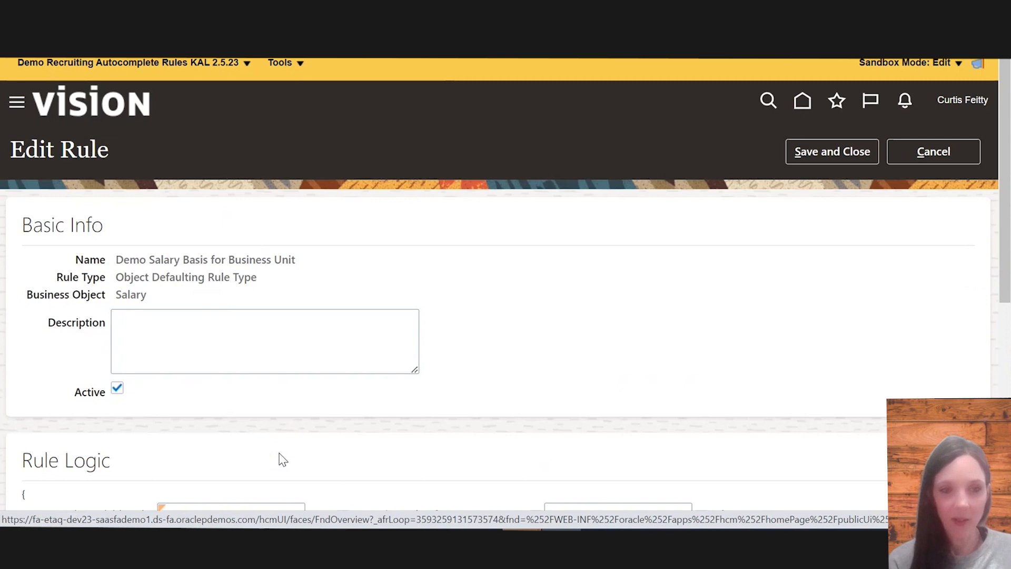
pyautogui.scroll(-5, 281, 458)
pyautogui.scroll(-3, 281, 458)
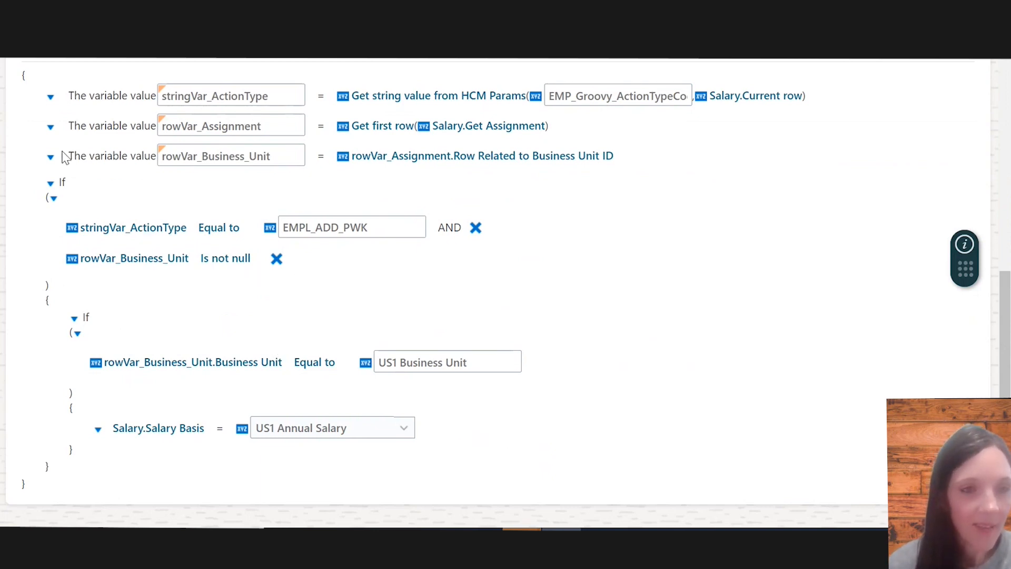
pyautogui.click(76, 319)
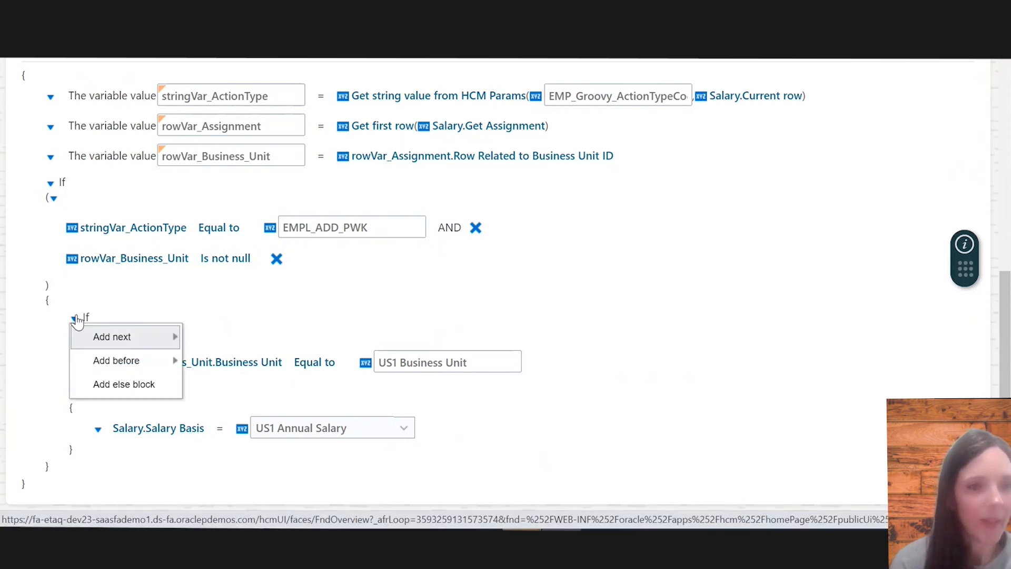
pyautogui.moveTo(147, 360)
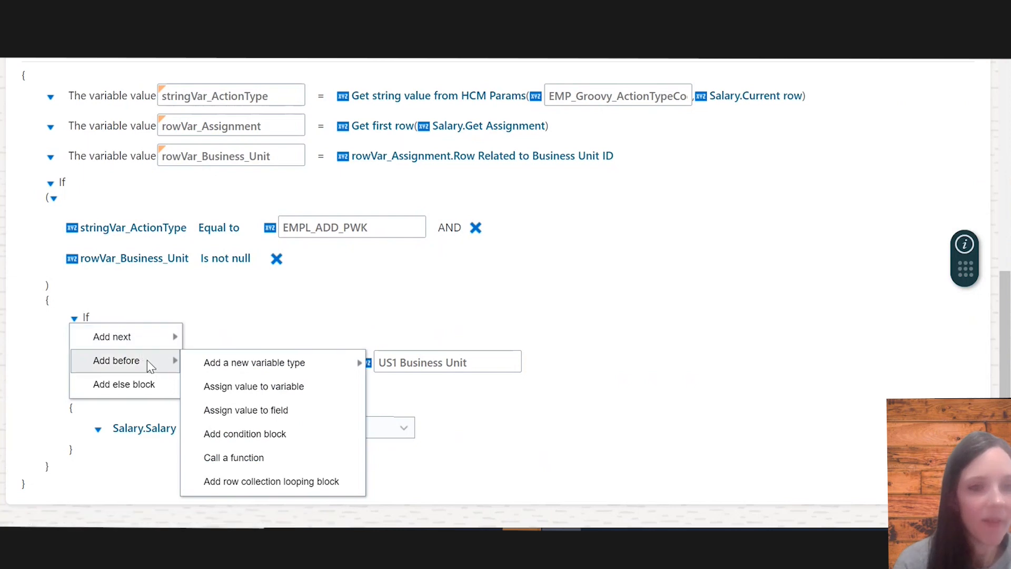
pyautogui.moveTo(290, 363)
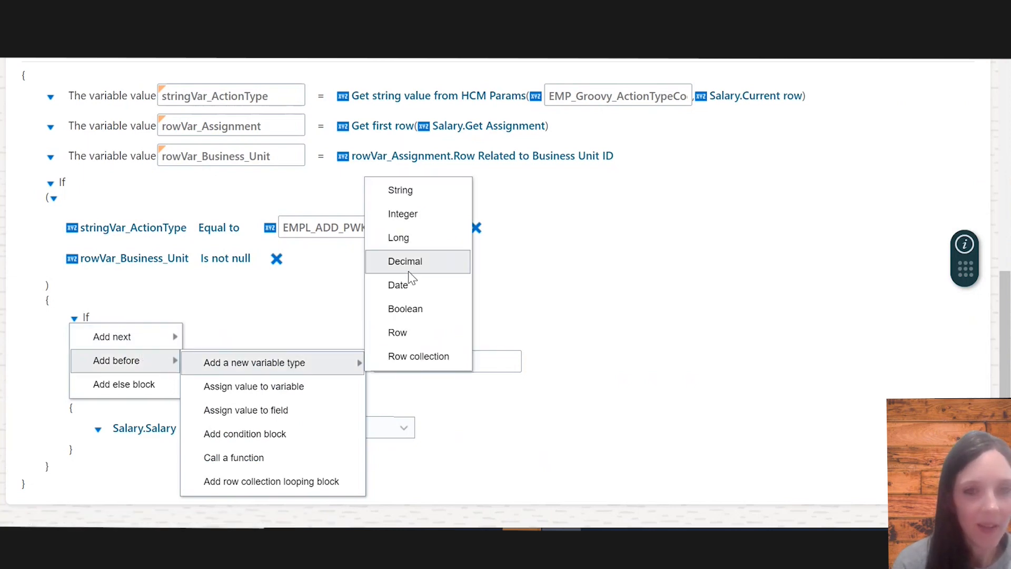
pyautogui.click(411, 244)
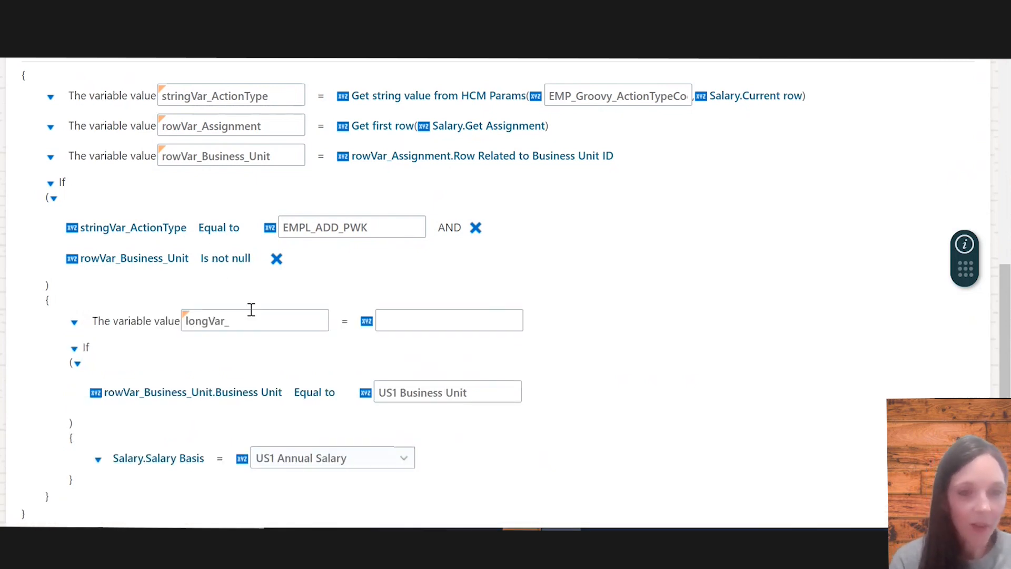
pyautogui.click(252, 309)
pyautogui.write('Salary')
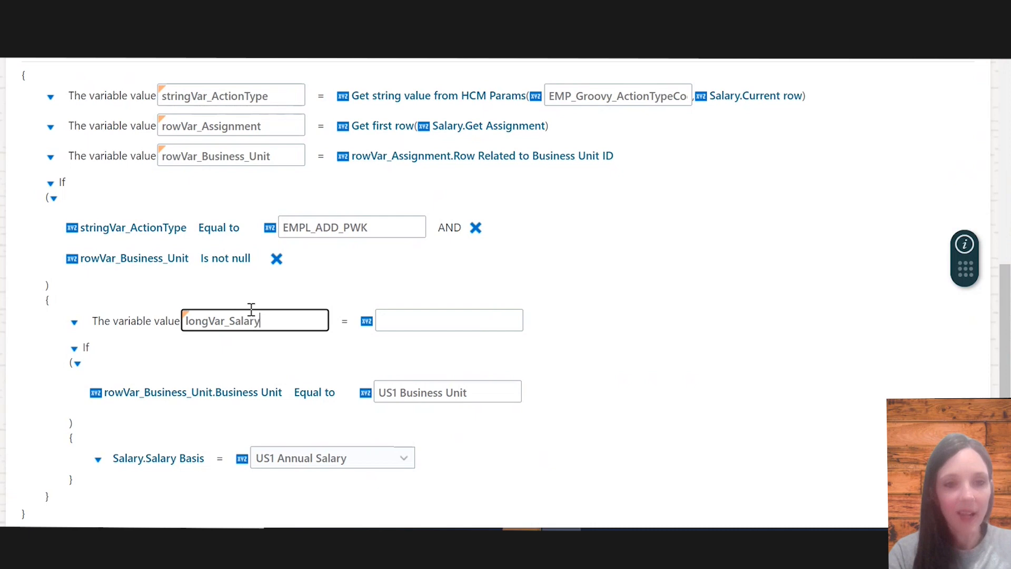
pyautogui.write('BasisId')
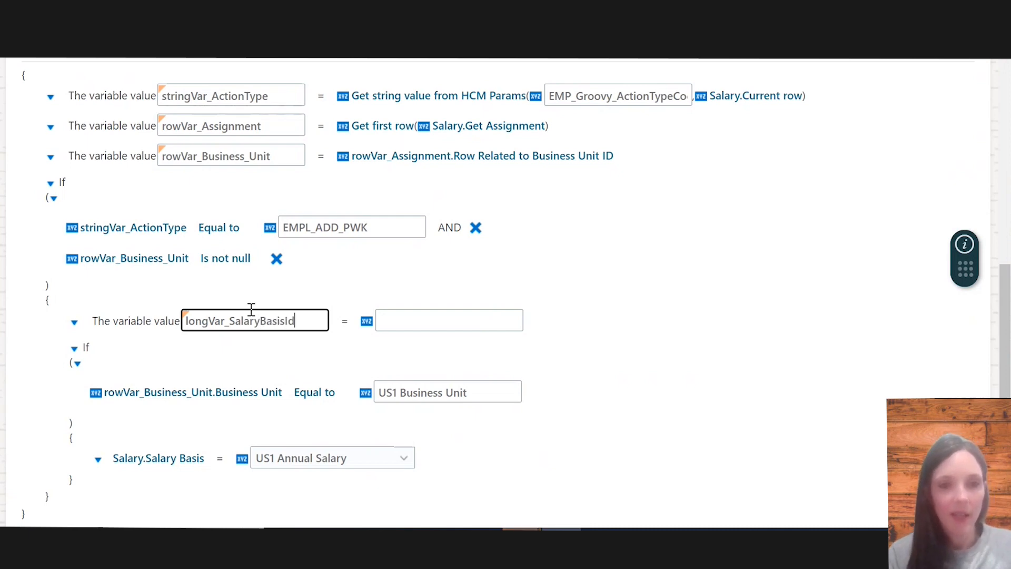
# Set the new variable's value to the SalaryBasis object function
pyautogui.click(367, 323)
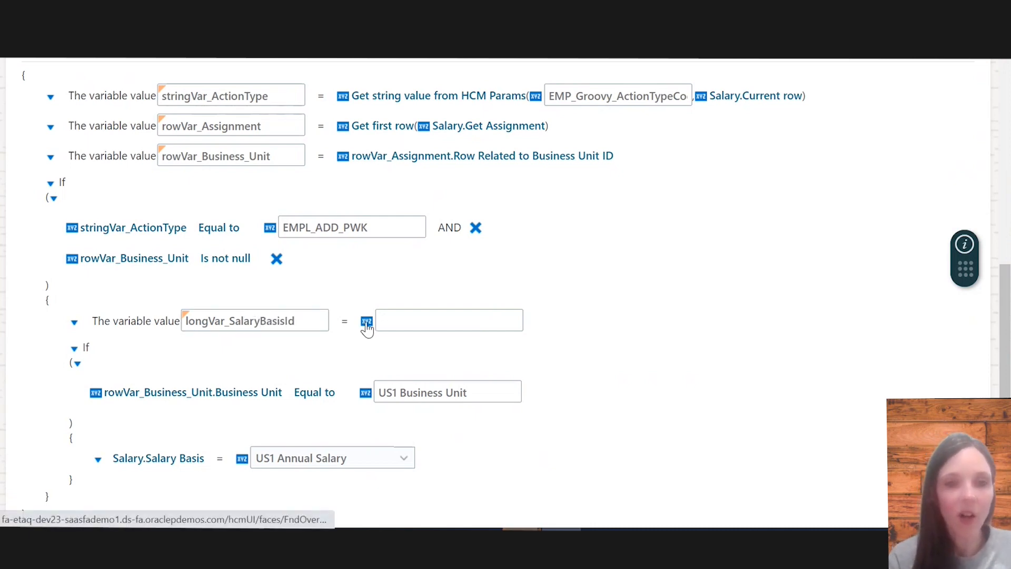
pyautogui.click(366, 328)
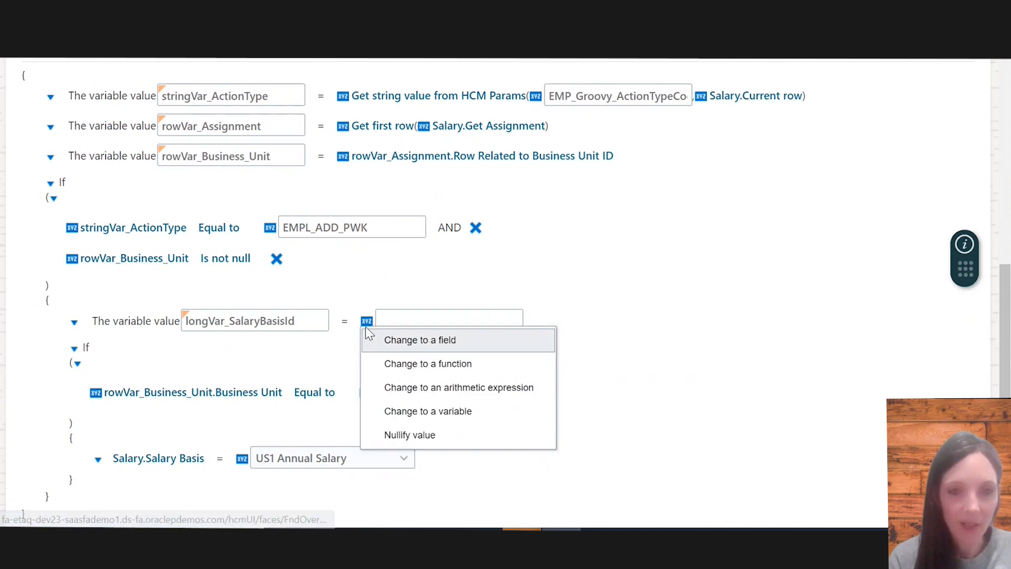
pyautogui.click(443, 365)
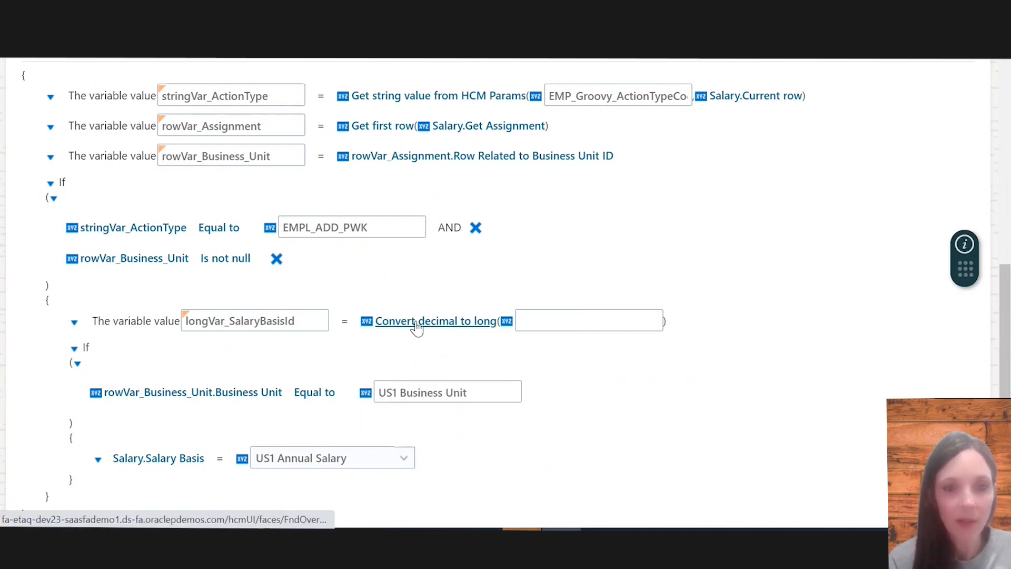
pyautogui.click(421, 330)
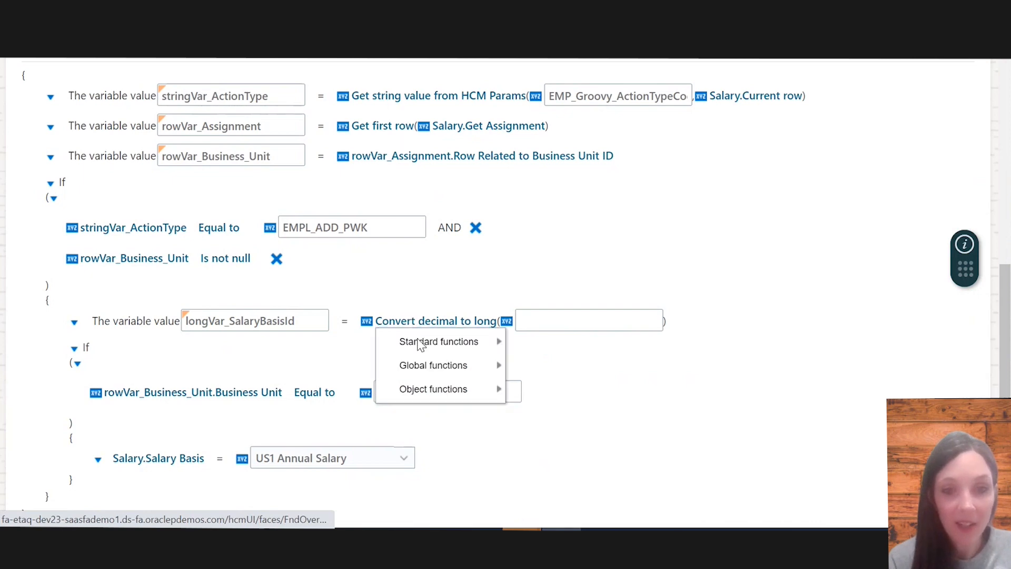
pyautogui.moveTo(440, 393)
pyautogui.click(548, 394)
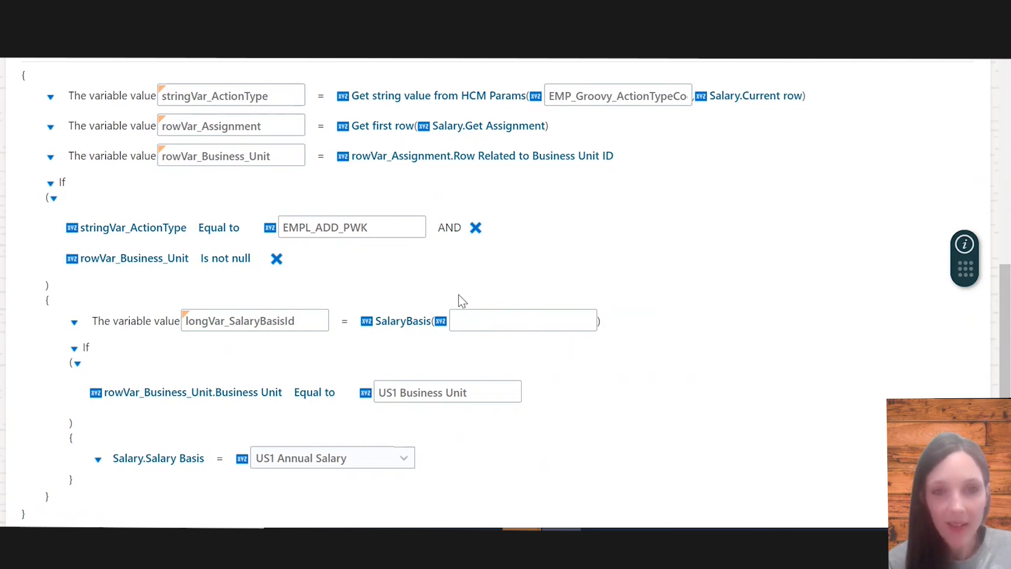
# Pass rowVar_Business_Unit.Business Unit as the SalaryBasis function's argument
pyautogui.click(440, 321)
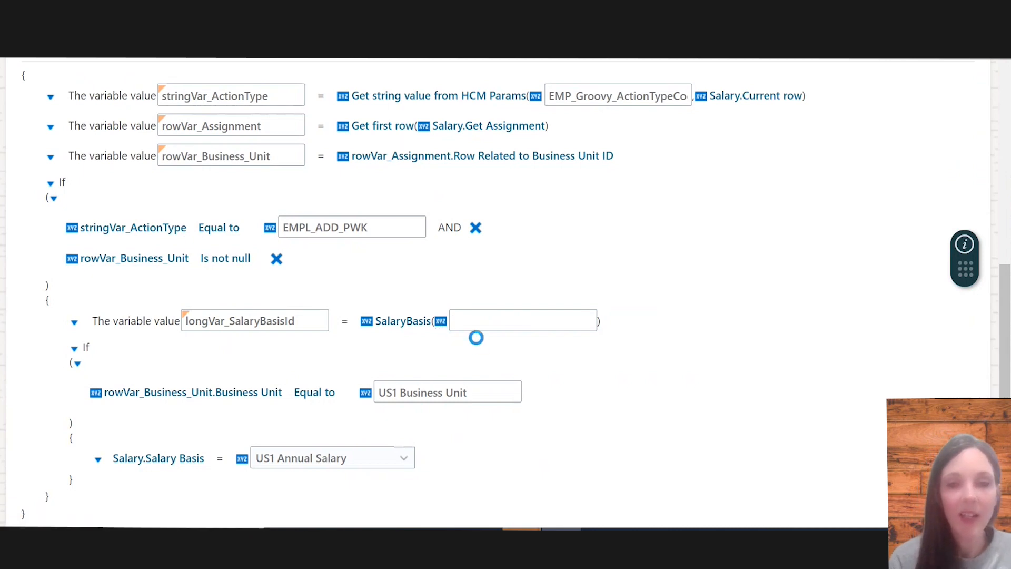
pyautogui.click(483, 315)
pyautogui.click(495, 346)
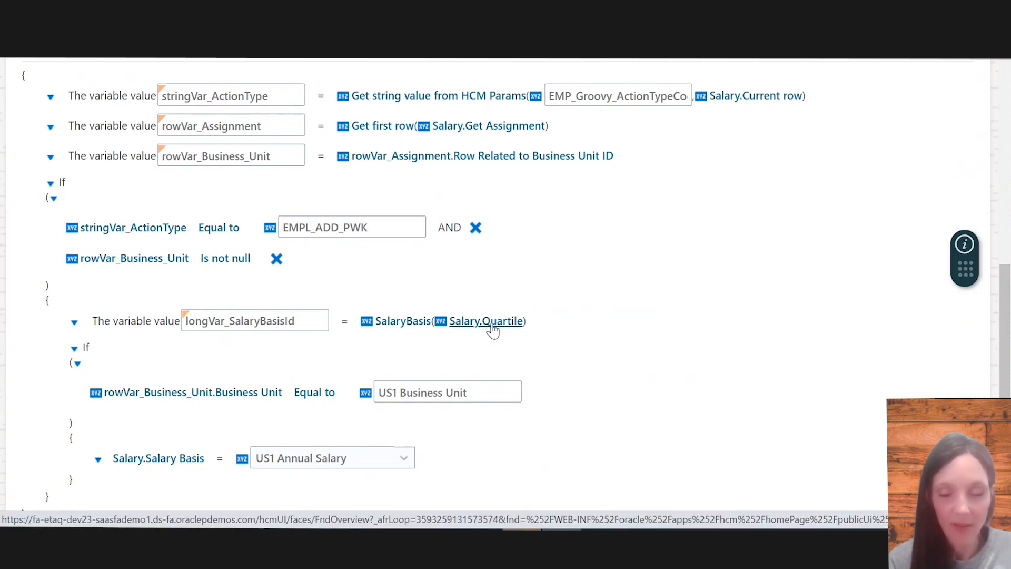
pyautogui.click(492, 327)
pyautogui.moveTo(553, 388)
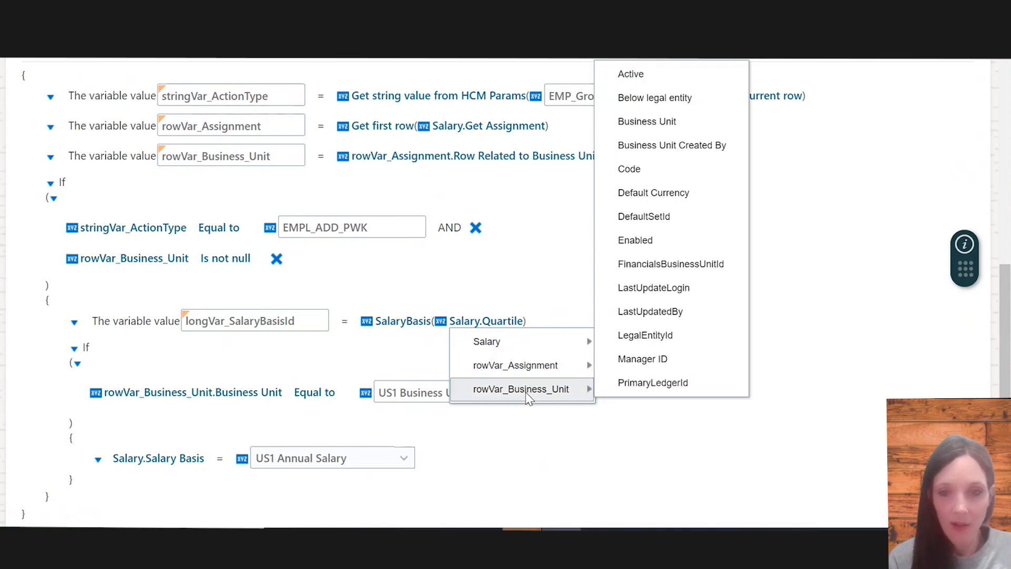
pyautogui.click(647, 121)
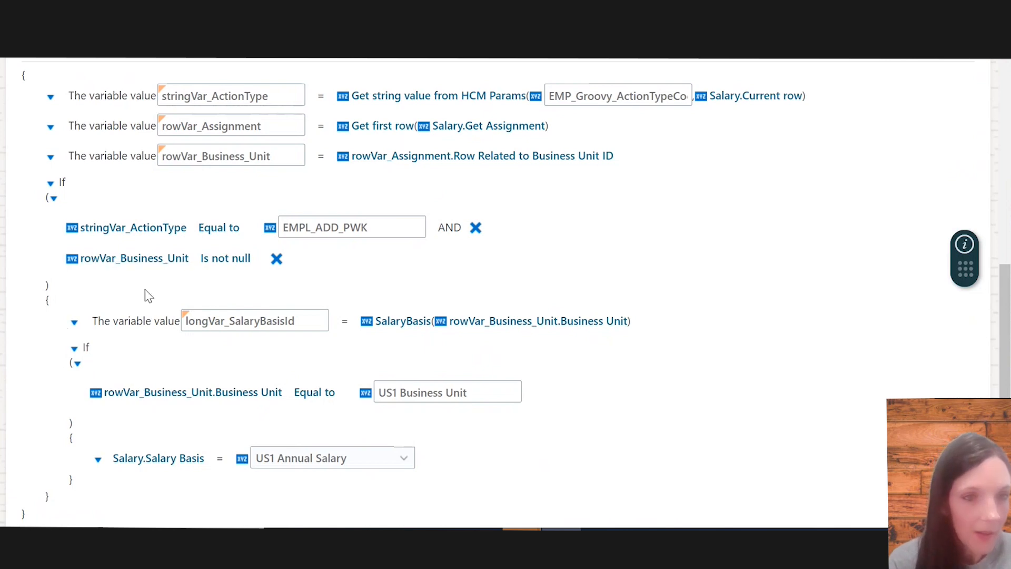
# Add a field assignment after the variable that sets Salary.Salary Basis to longVar_SalaryBasisId
pyautogui.scroll(1, 146, 295)
pyautogui.scroll(-2, 105, 385)
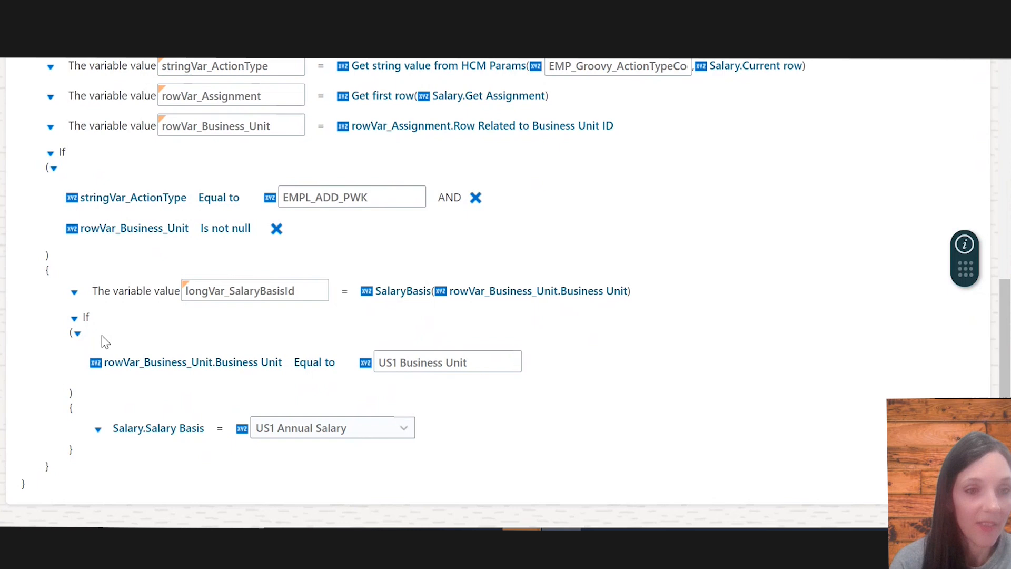
pyautogui.click(74, 298)
pyautogui.moveTo(126, 314)
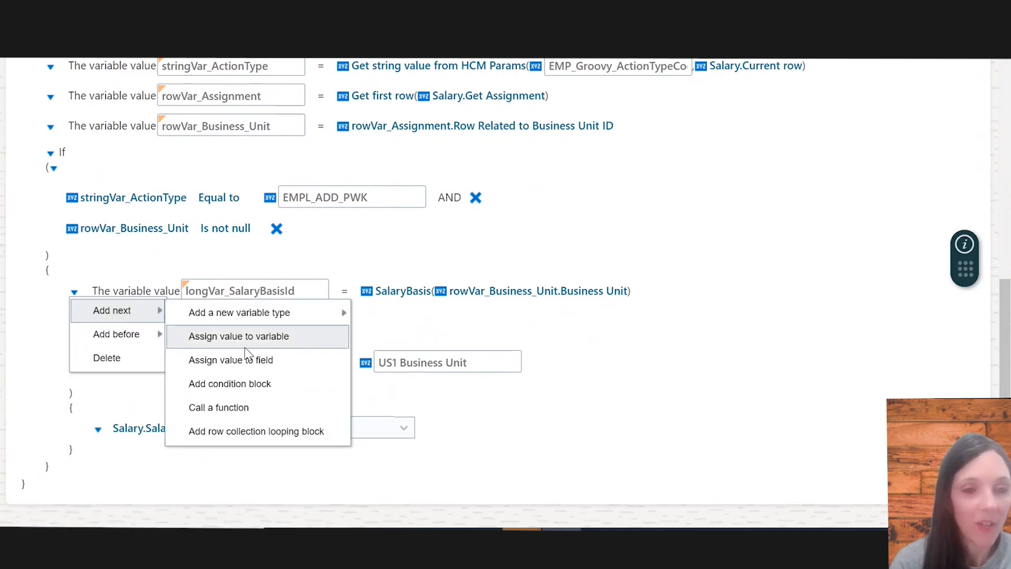
pyautogui.click(248, 361)
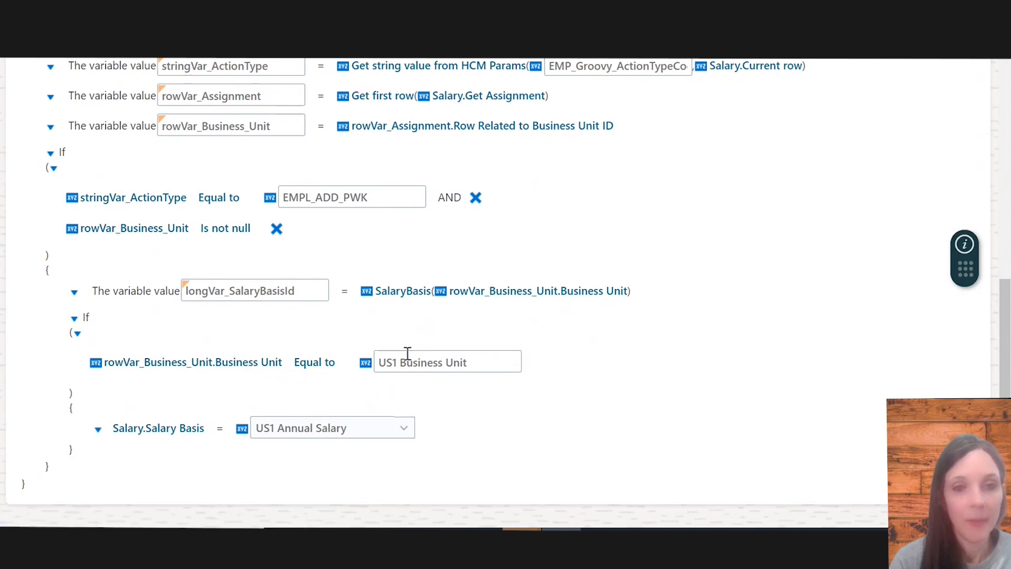
pyautogui.click(191, 323)
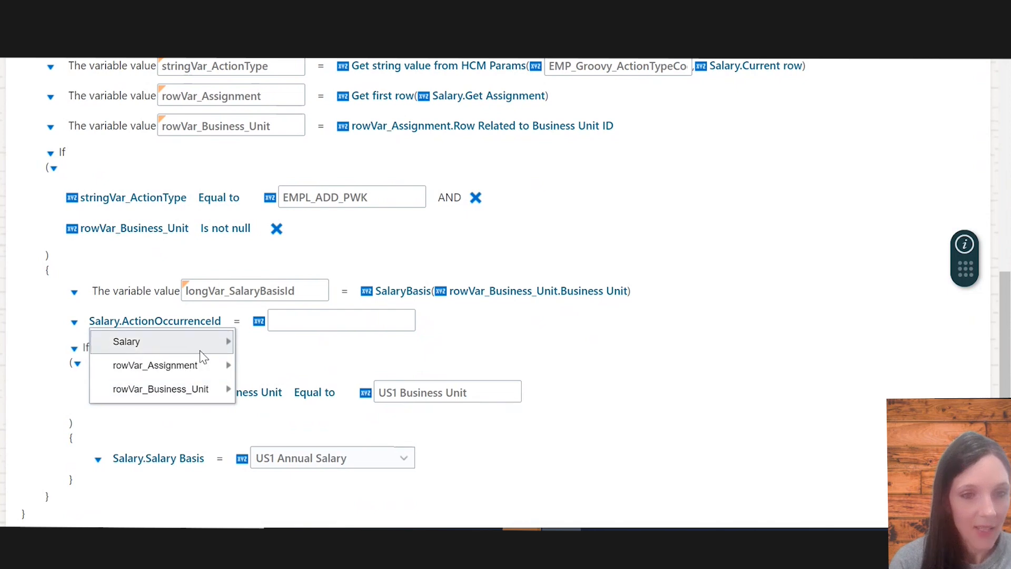
pyautogui.moveTo(200, 350)
pyautogui.scroll(-3, 308, 474)
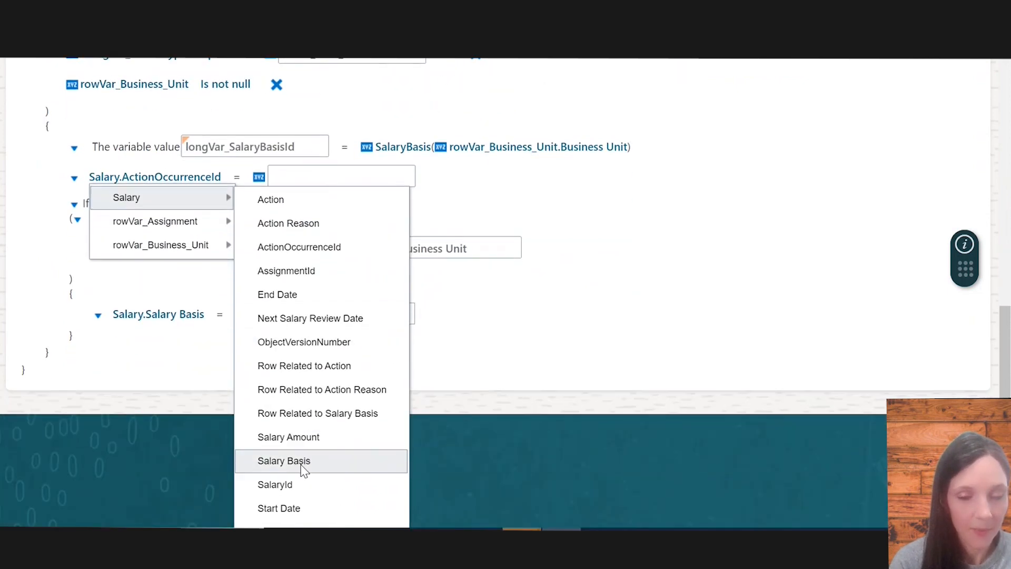
pyautogui.click(303, 461)
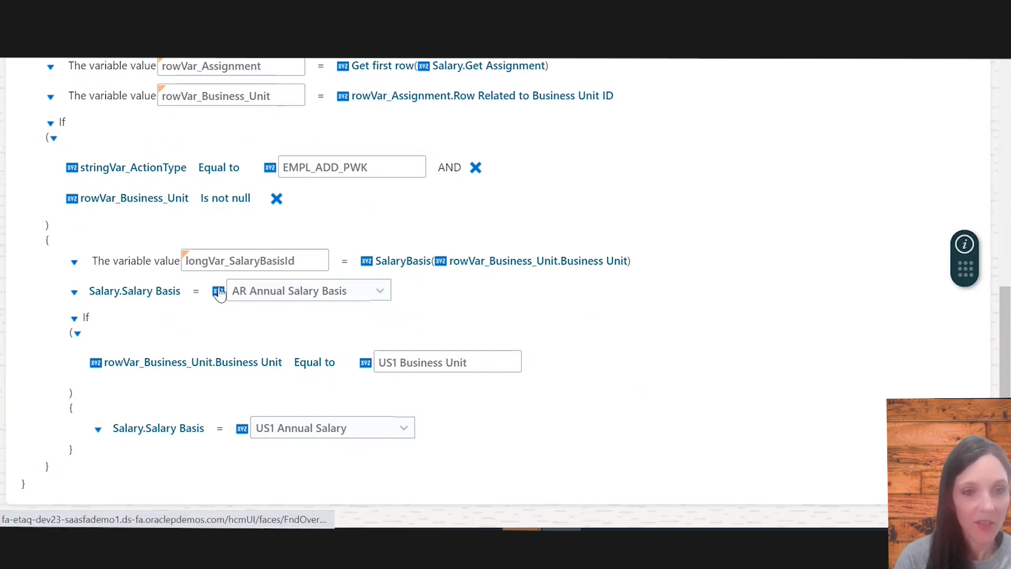
pyautogui.click(219, 293)
pyautogui.click(237, 335)
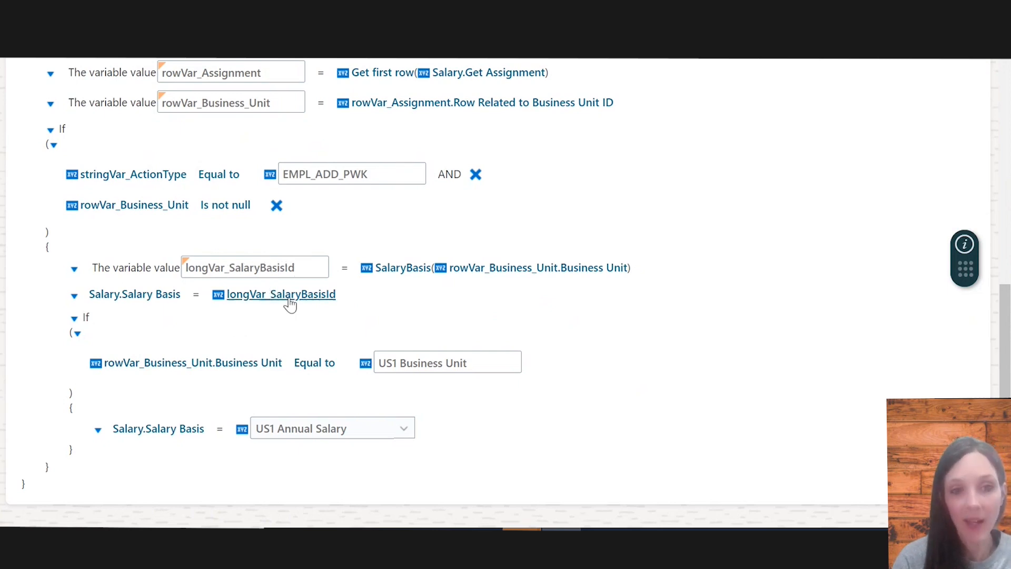
# Delete the nested If block for US1 Business Unit, then save and close the rule
pyautogui.click(75, 319)
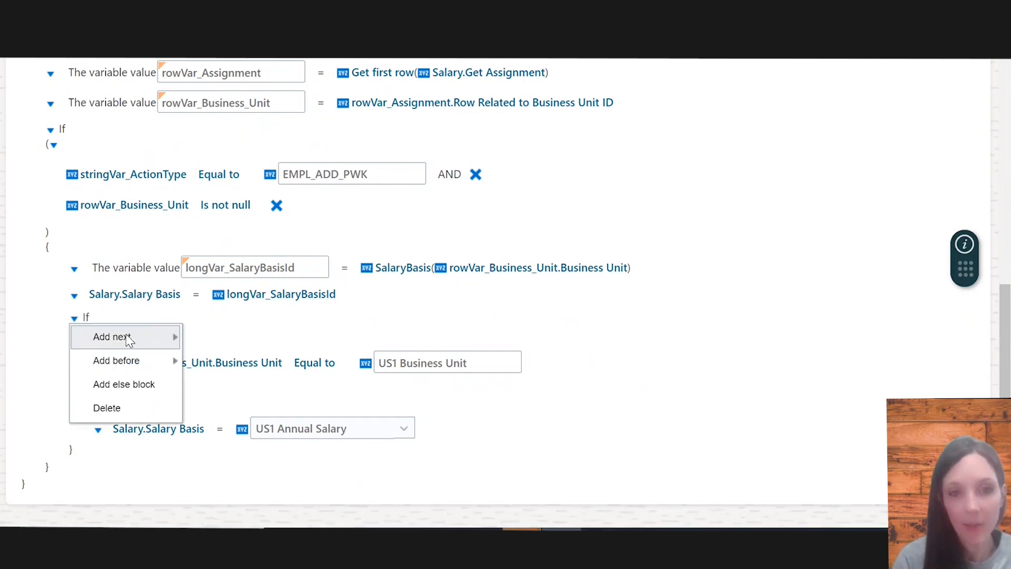
pyautogui.click(125, 410)
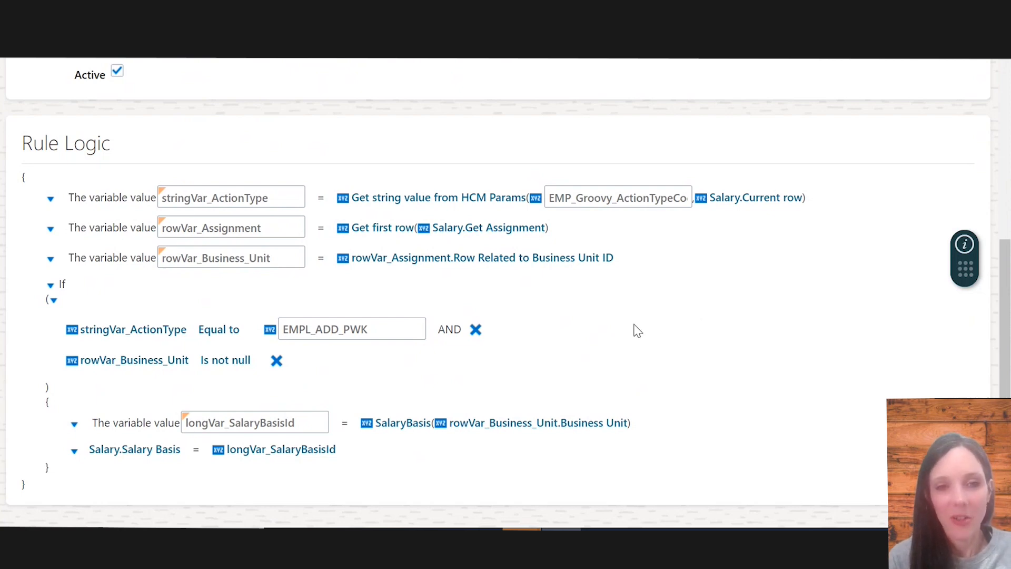
pyautogui.scroll(2, 634, 331)
pyautogui.scroll(5, 643, 160)
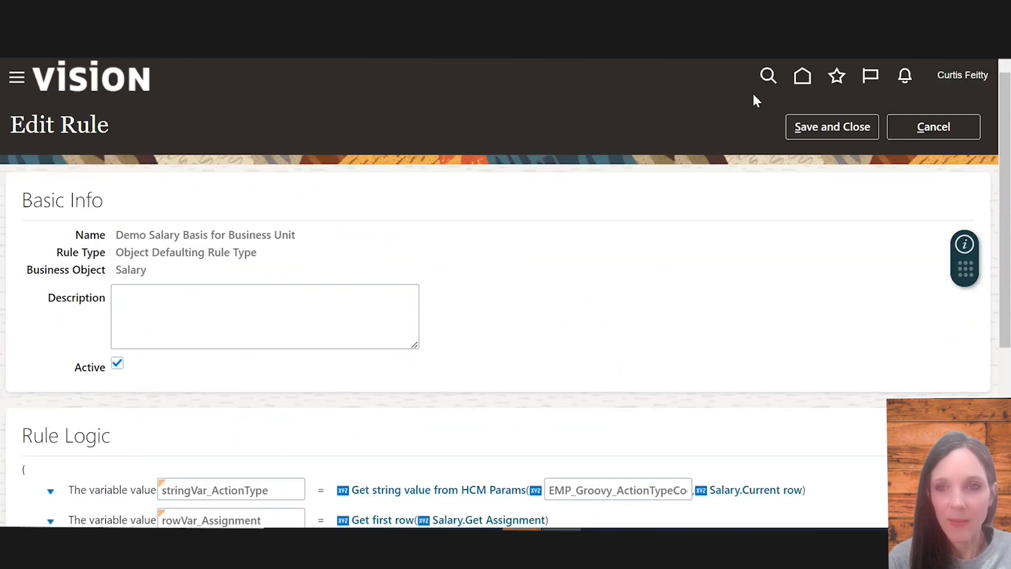
pyautogui.click(815, 128)
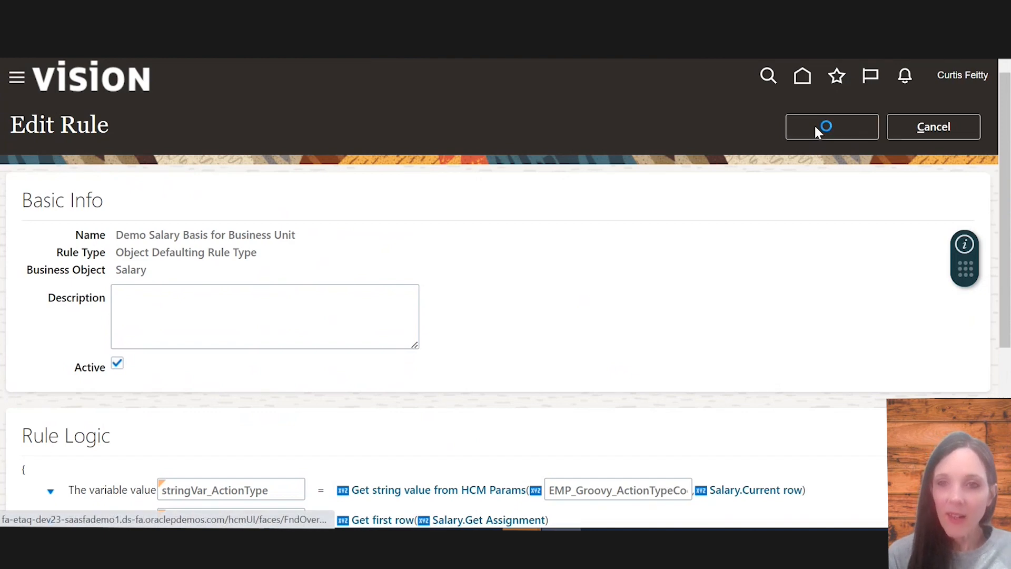